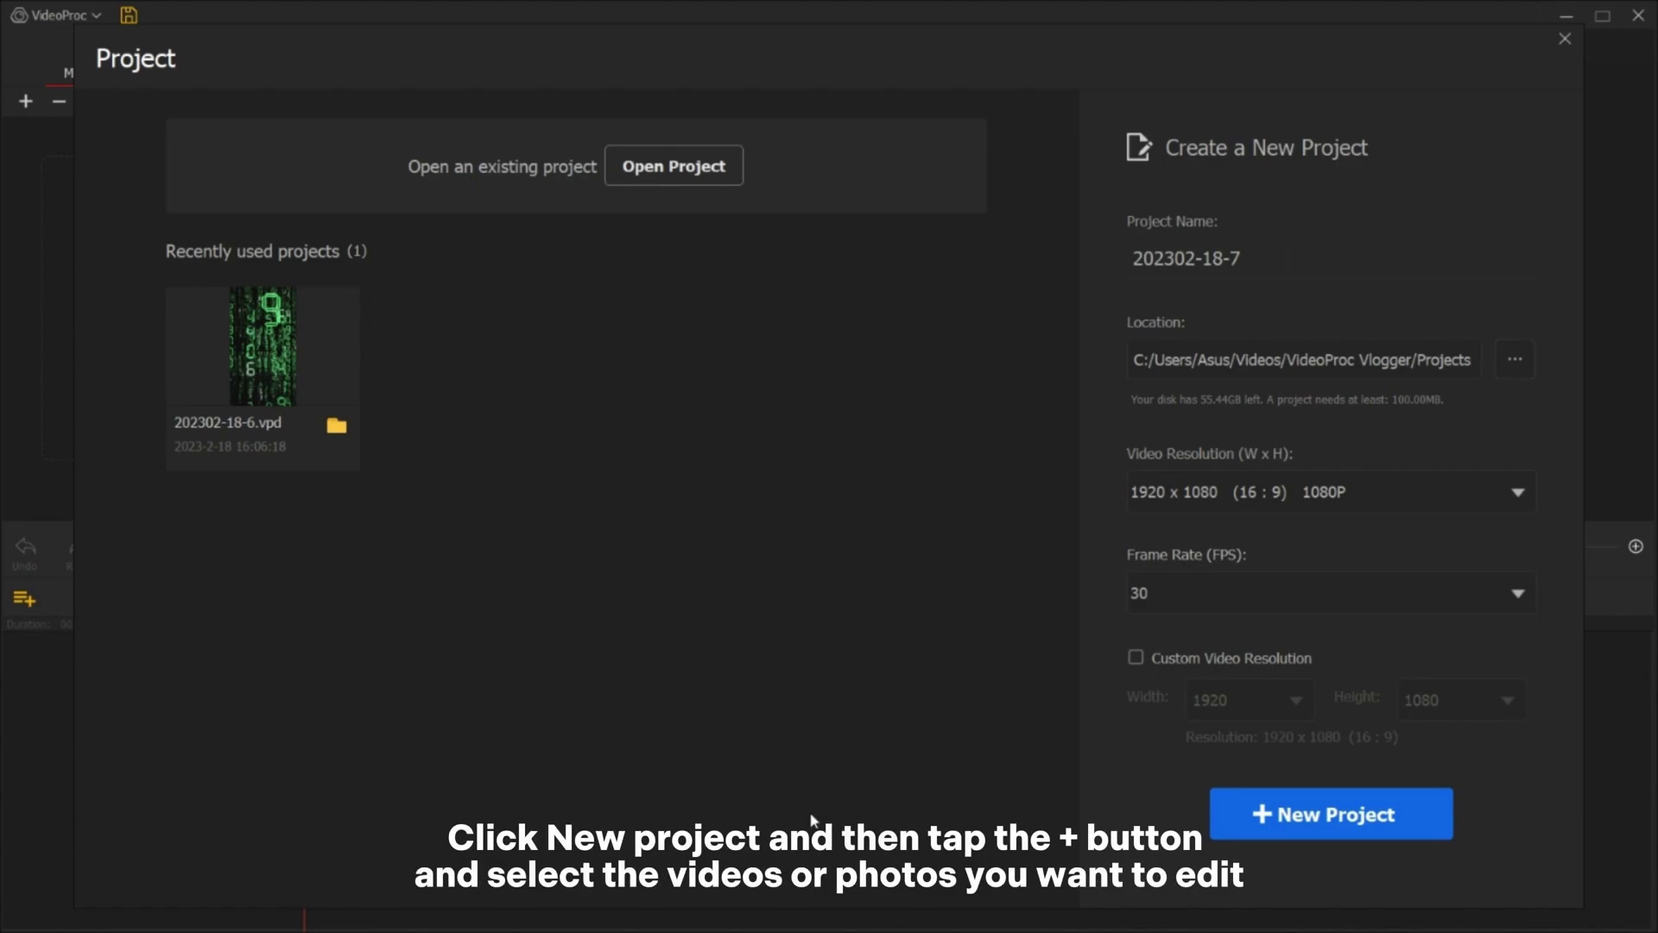
Create a new project and import the video 0212 from the 1.MOTION EFFECTS folder on the Desktop
left_click(1356, 831)
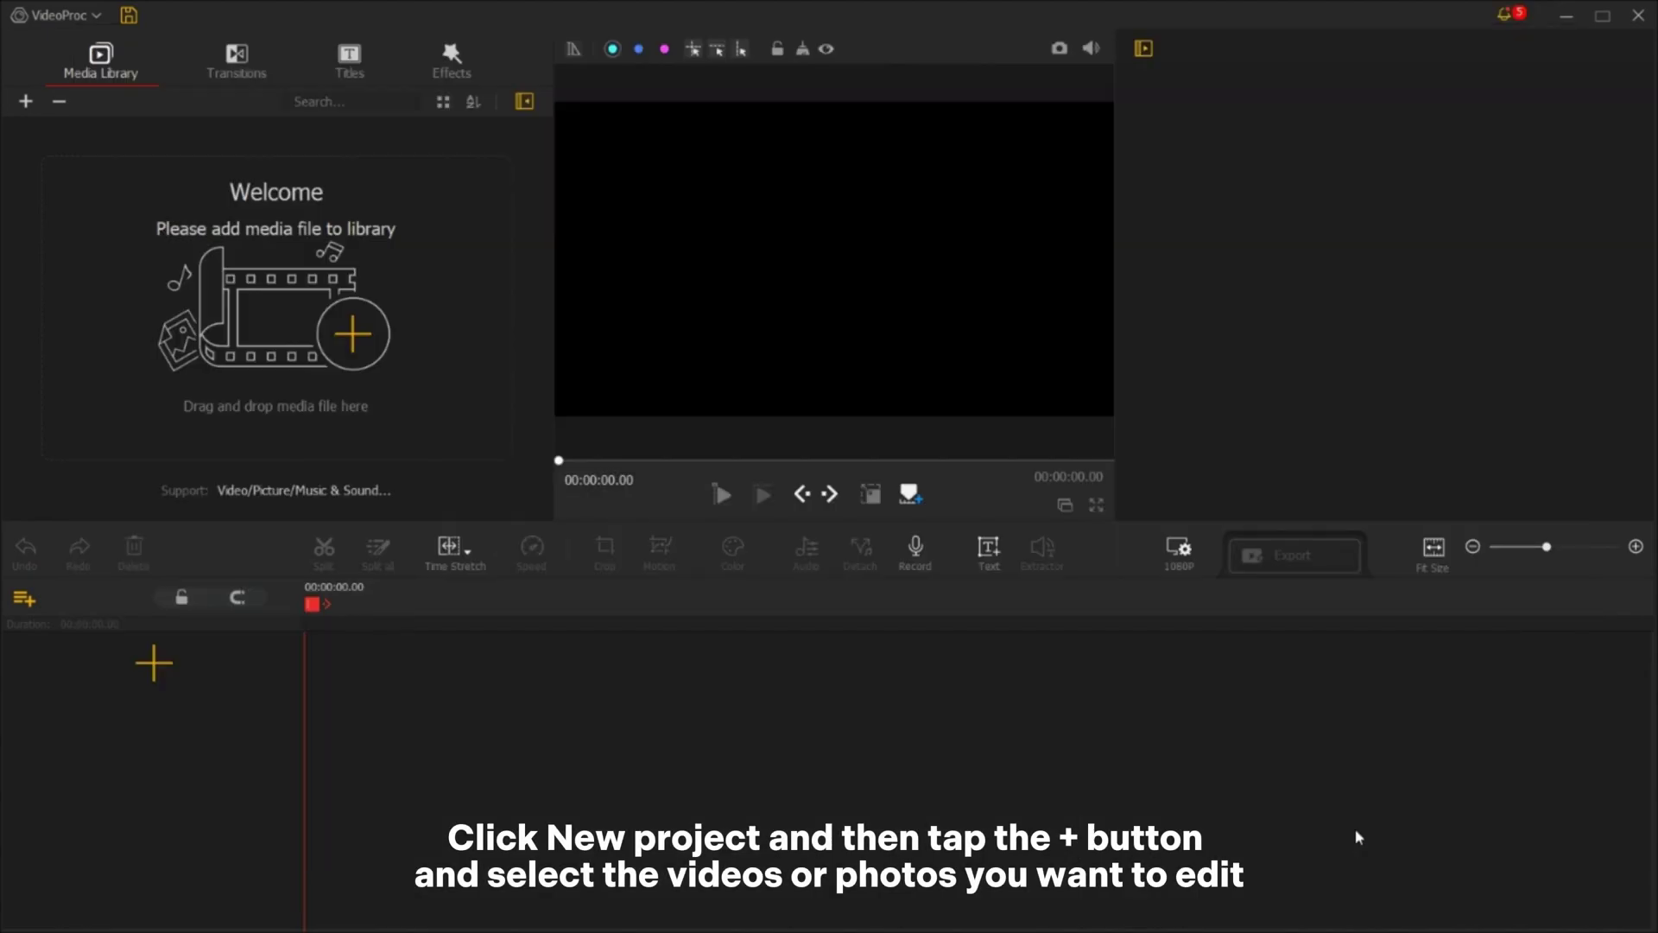
left_click(365, 342)
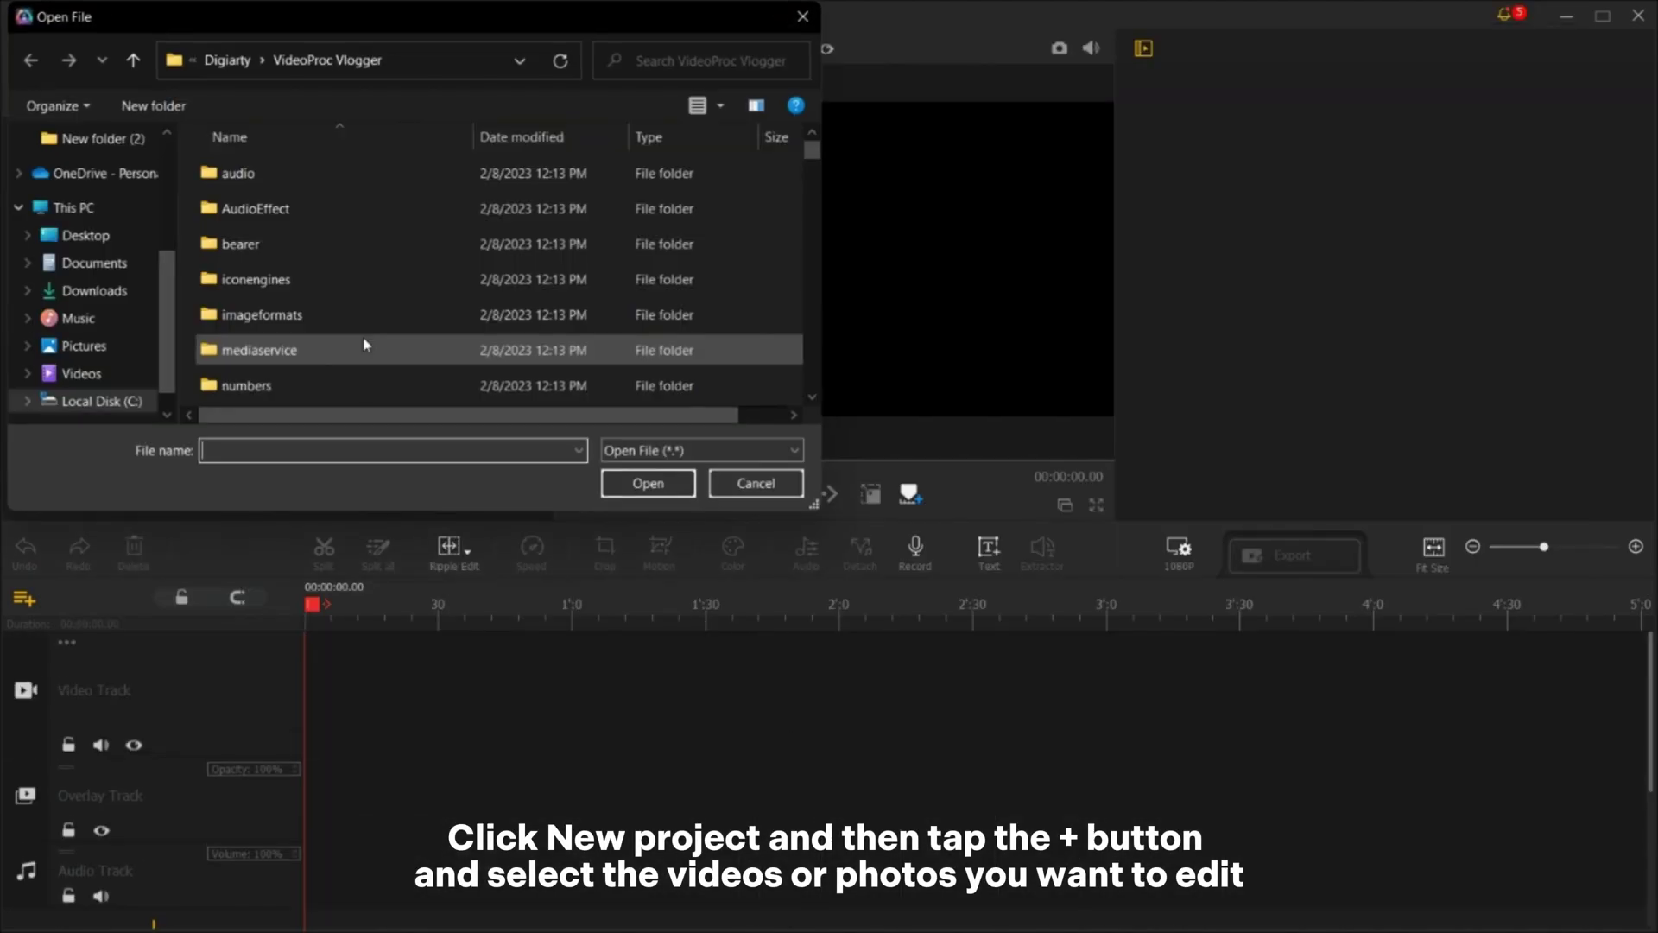
left_click(85, 238)
double_click(261, 188)
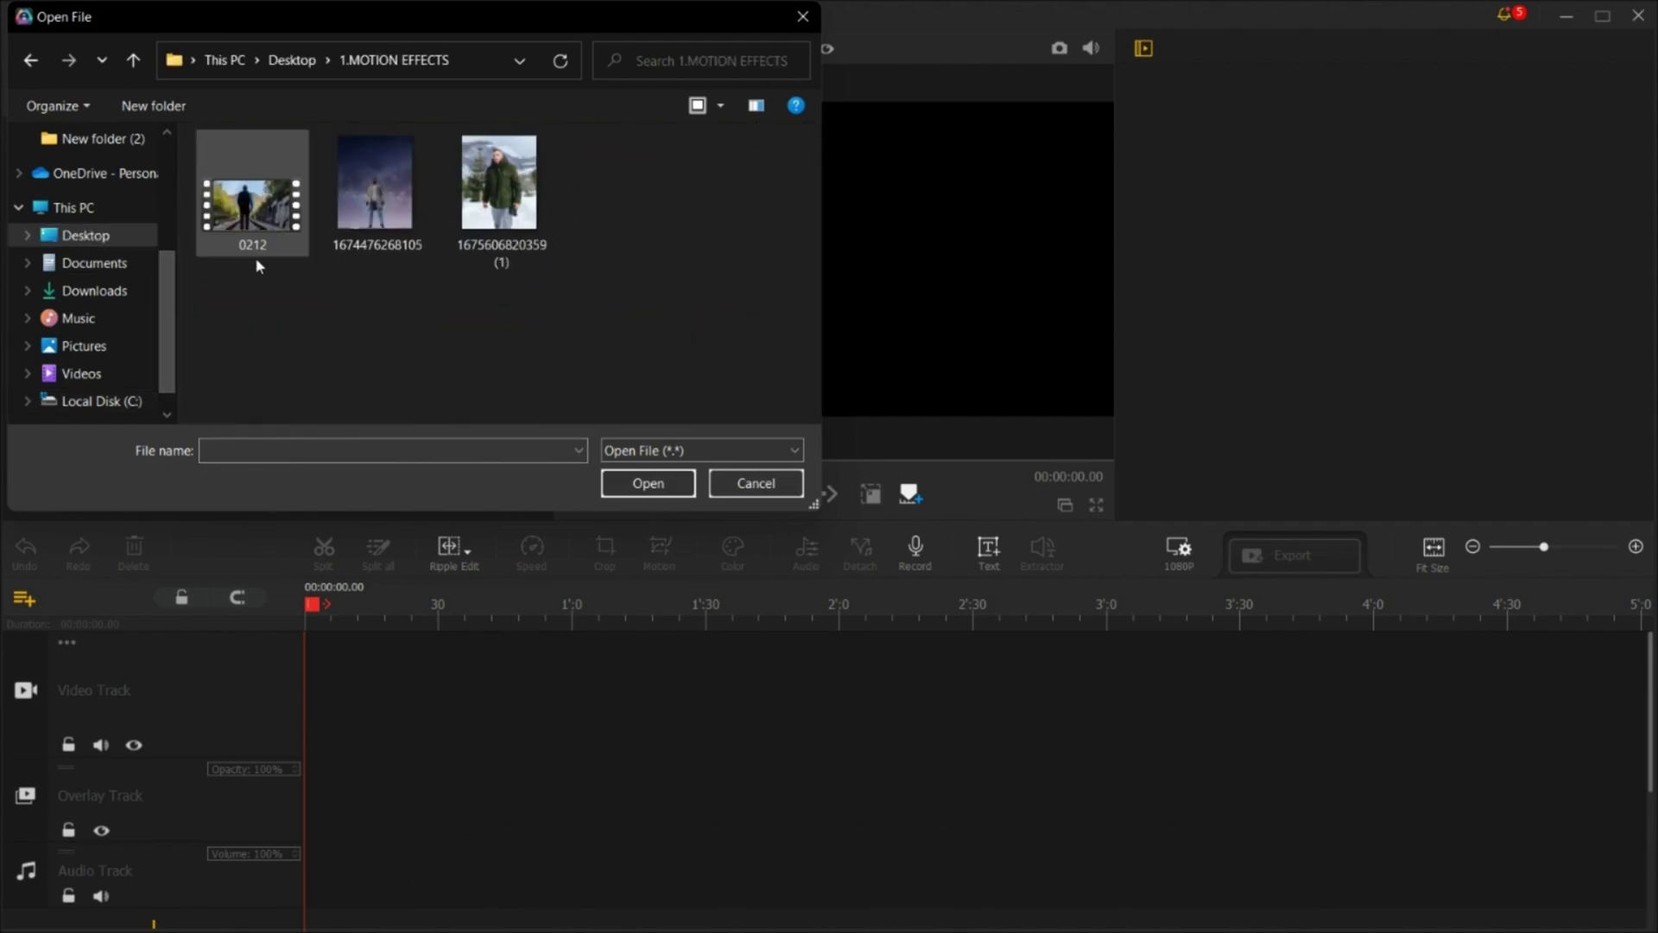
left_click(252, 230)
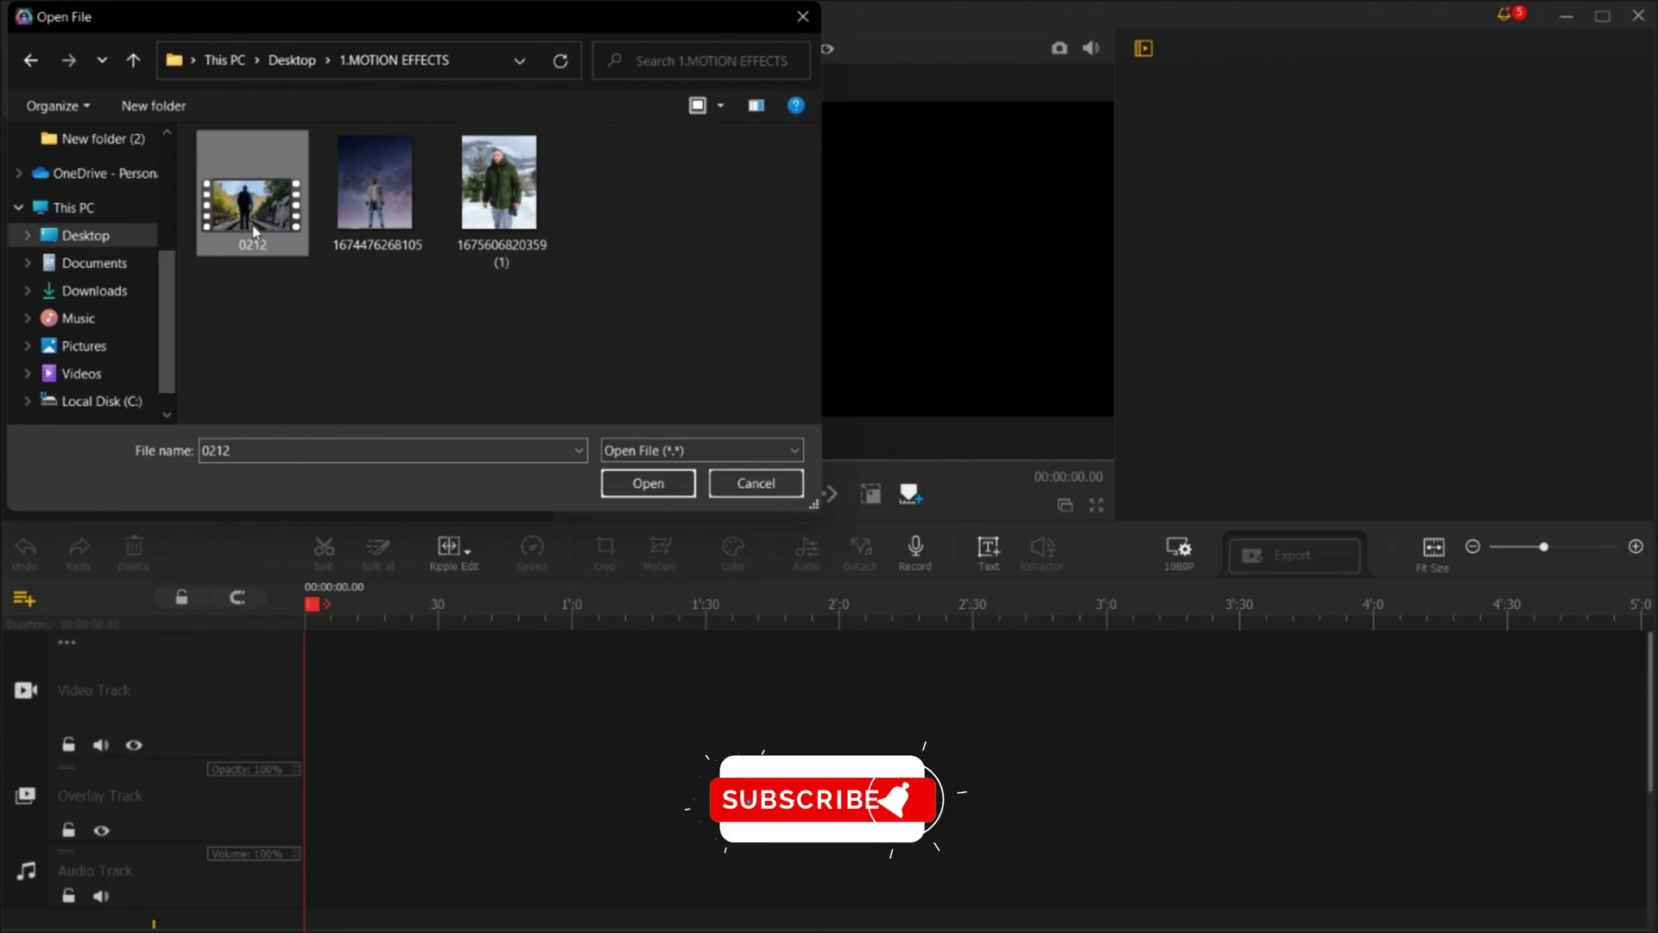
left_click(648, 483)
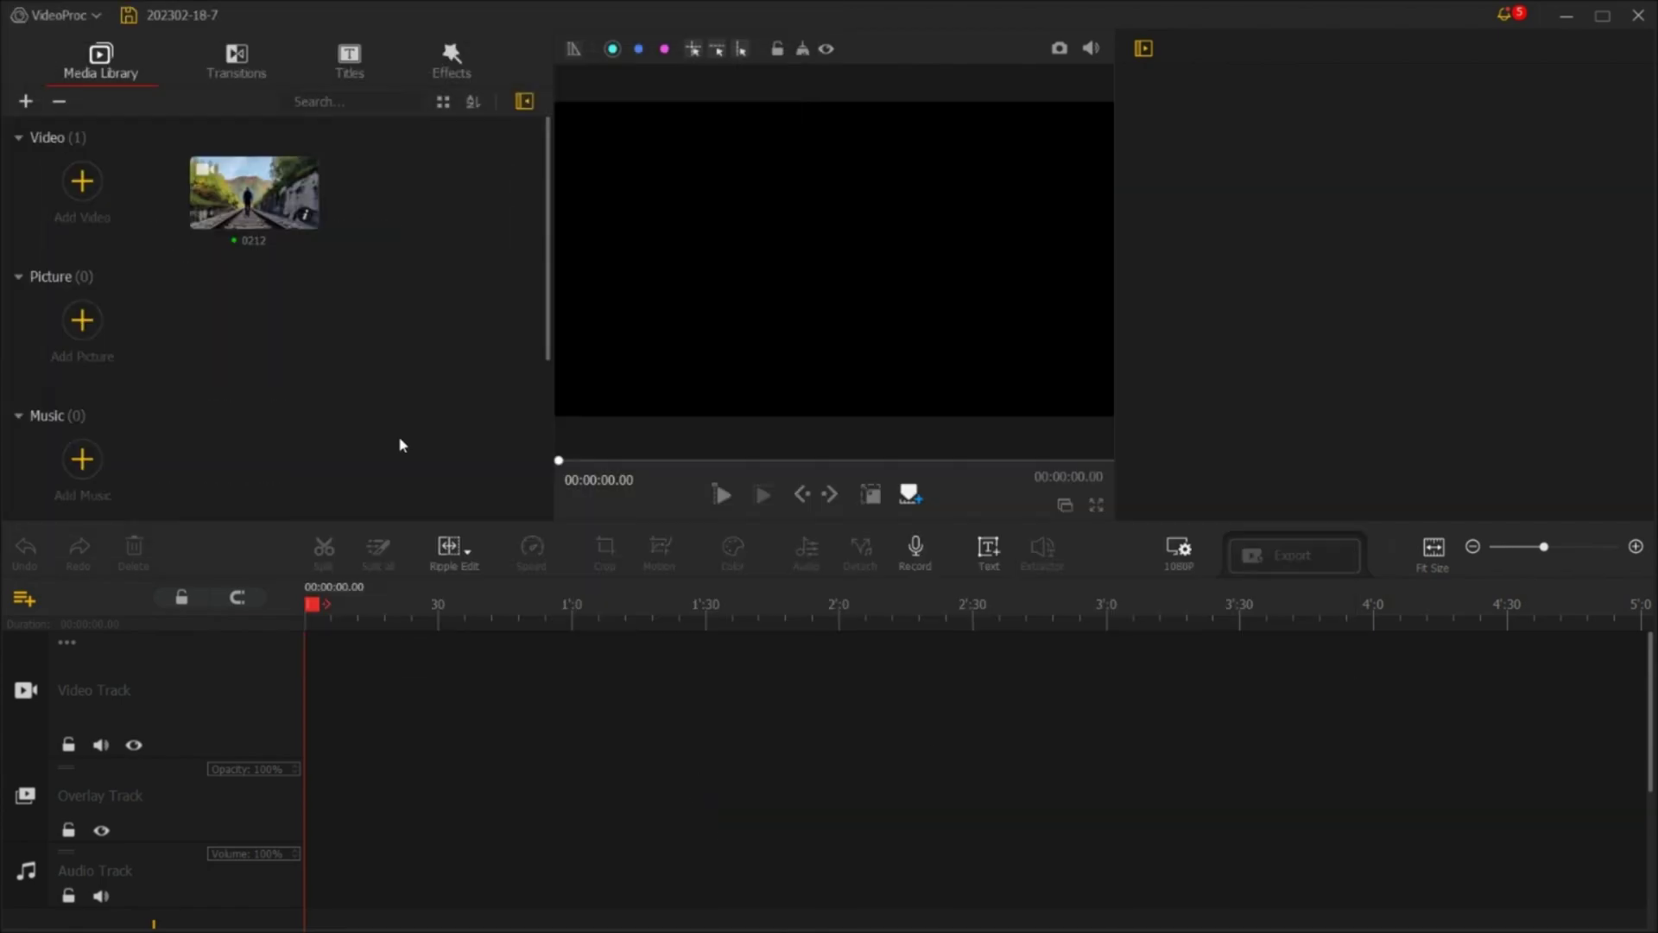
left_click(91, 328)
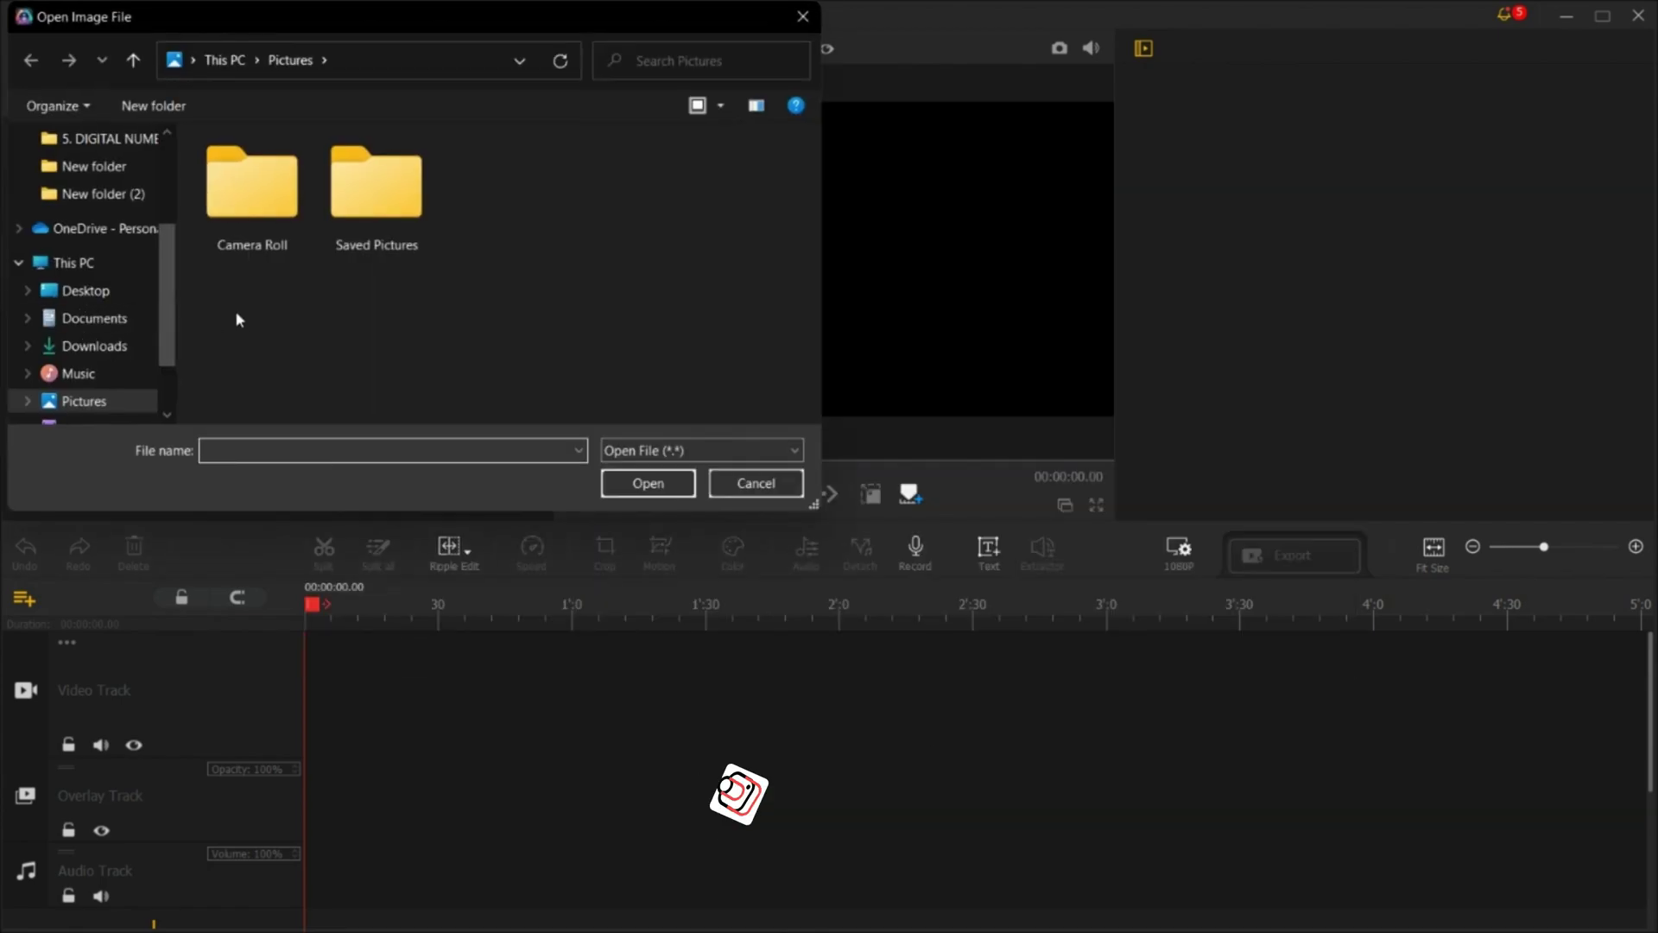
left_click(86, 292)
double_click(241, 182)
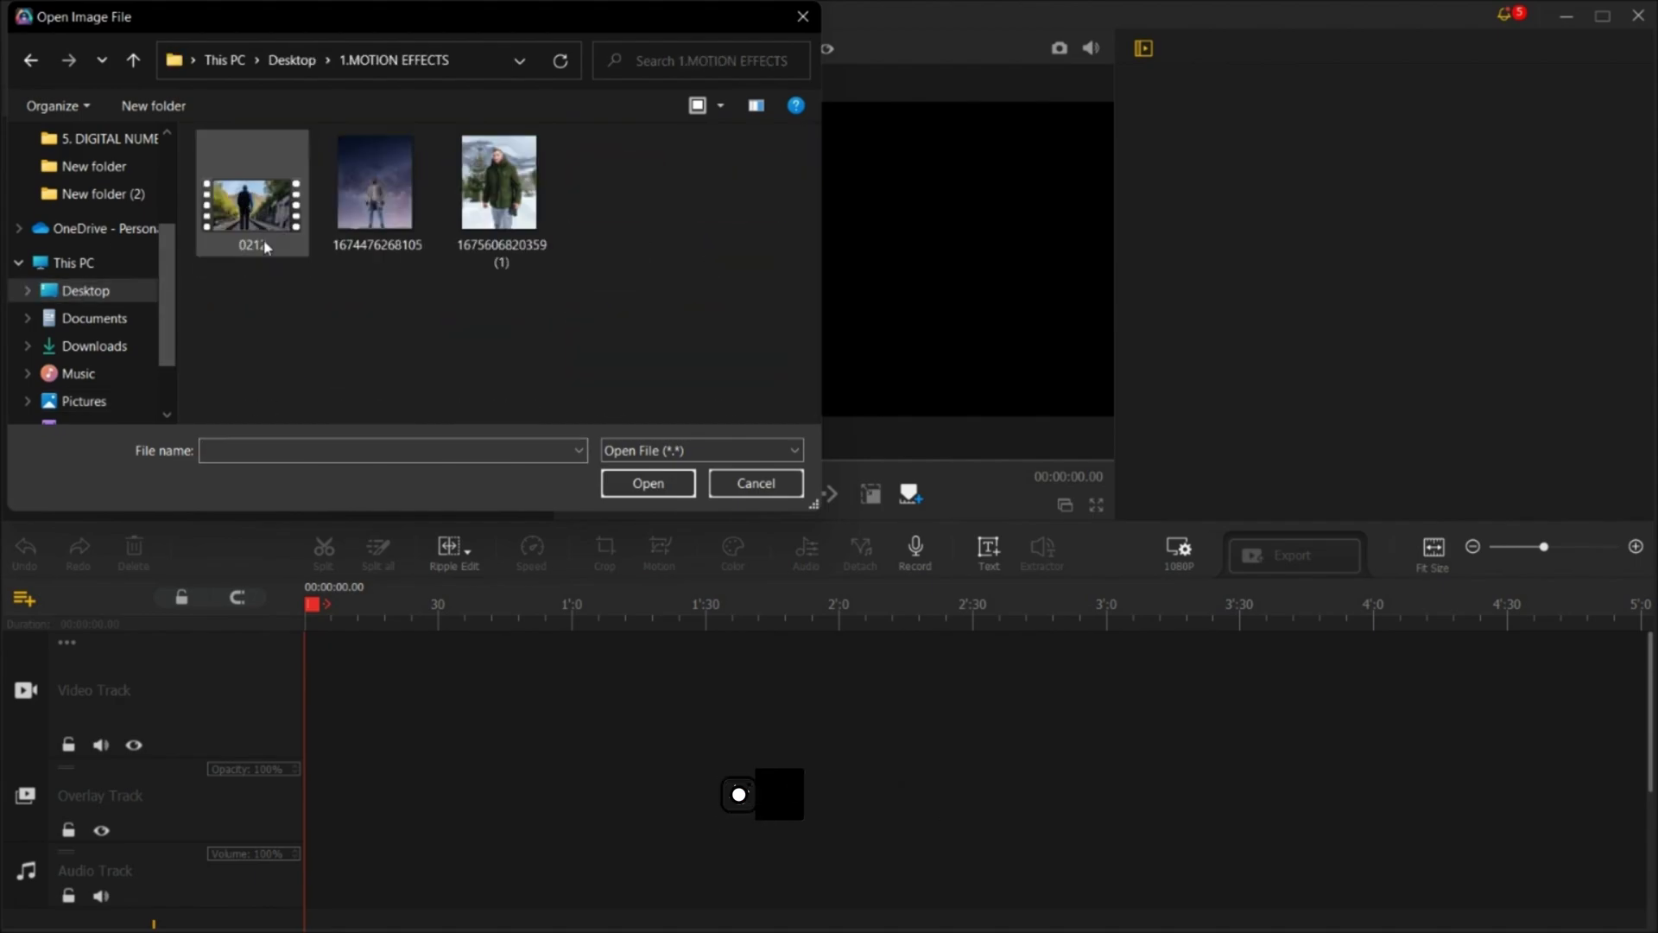
left_click_drag(365, 289, 702, 182)
left_click(625, 481)
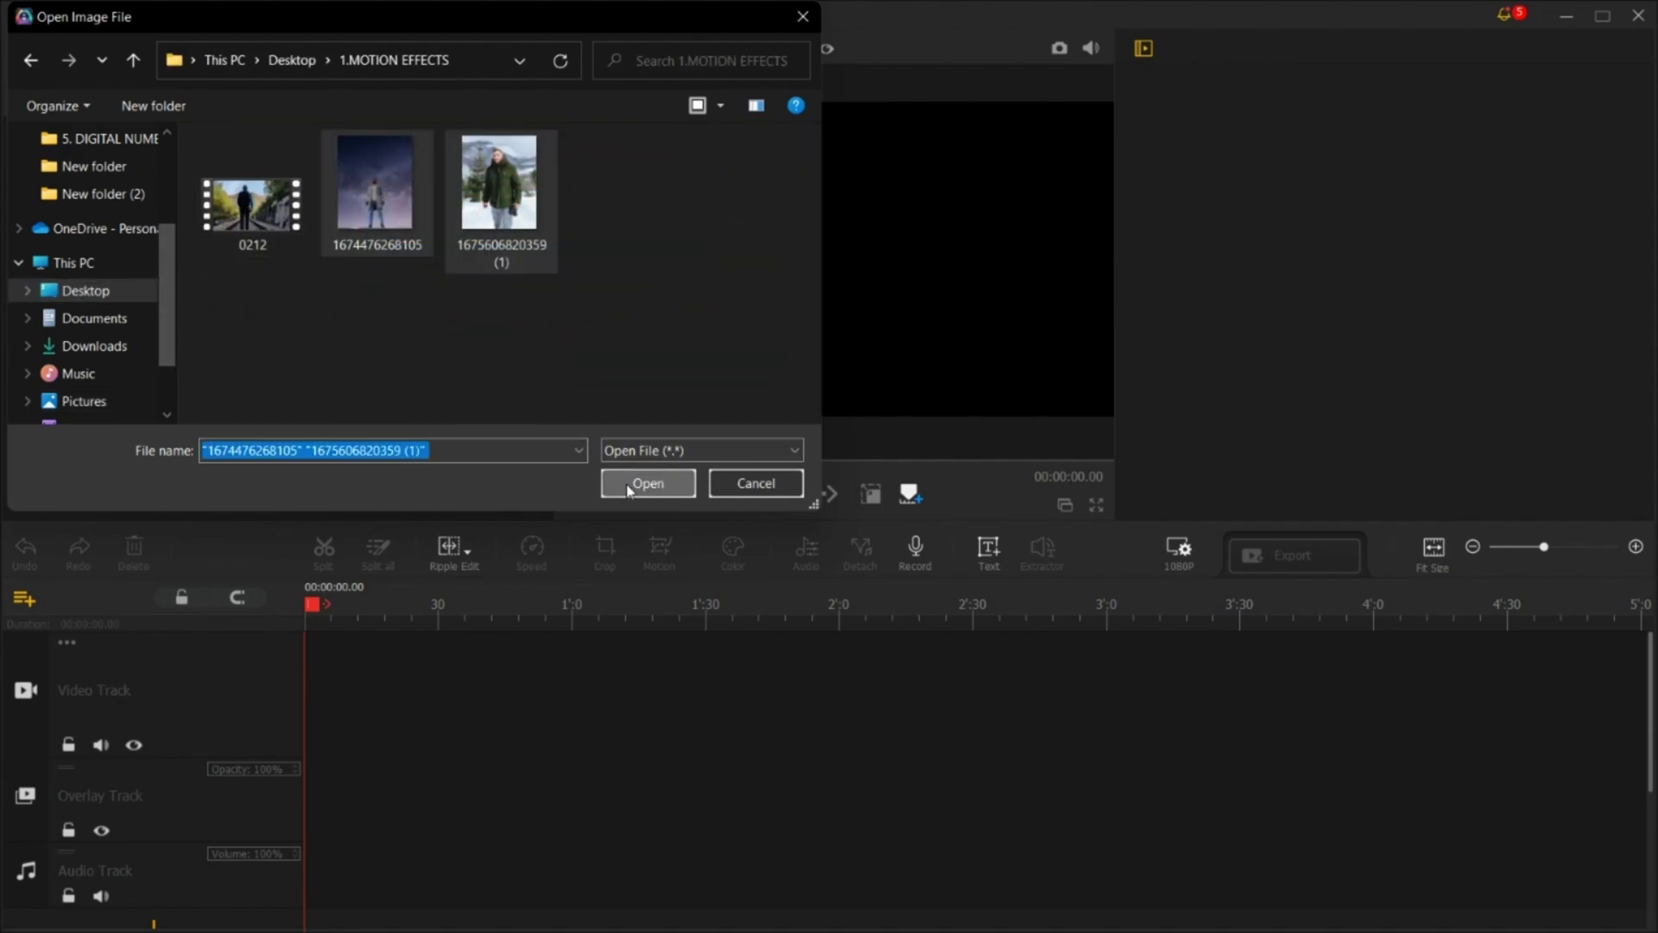
Place clip 0212 at the start of the video track and open it in the Motion Editor
left_click_drag(269, 197, 484, 643)
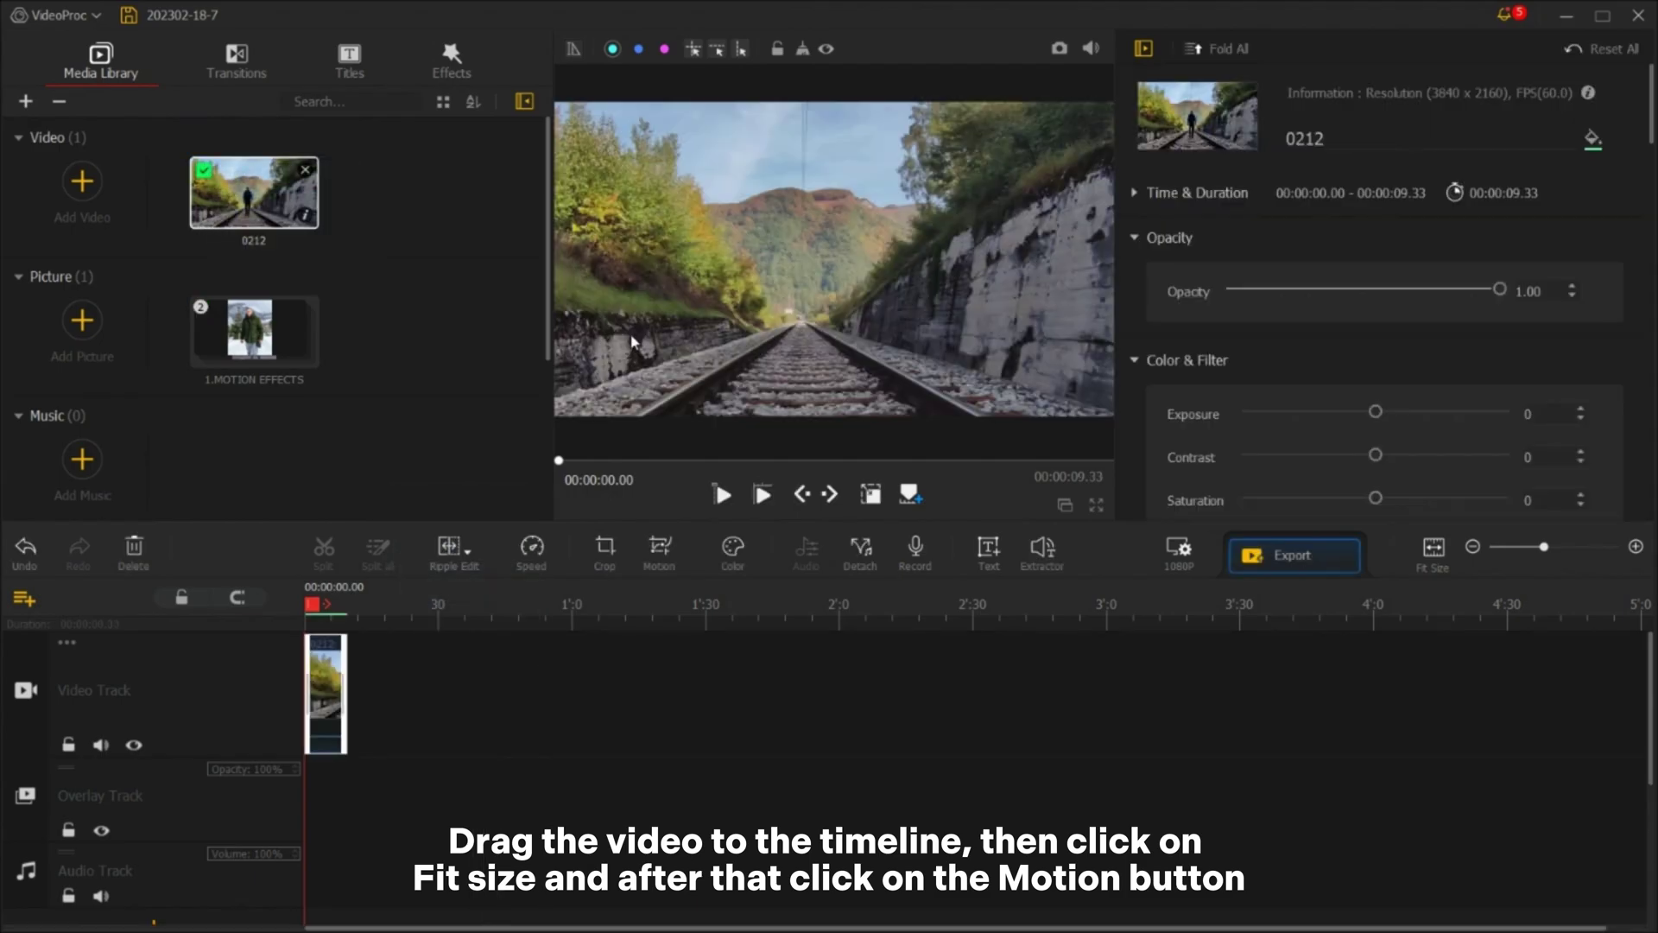
left_click(1444, 561)
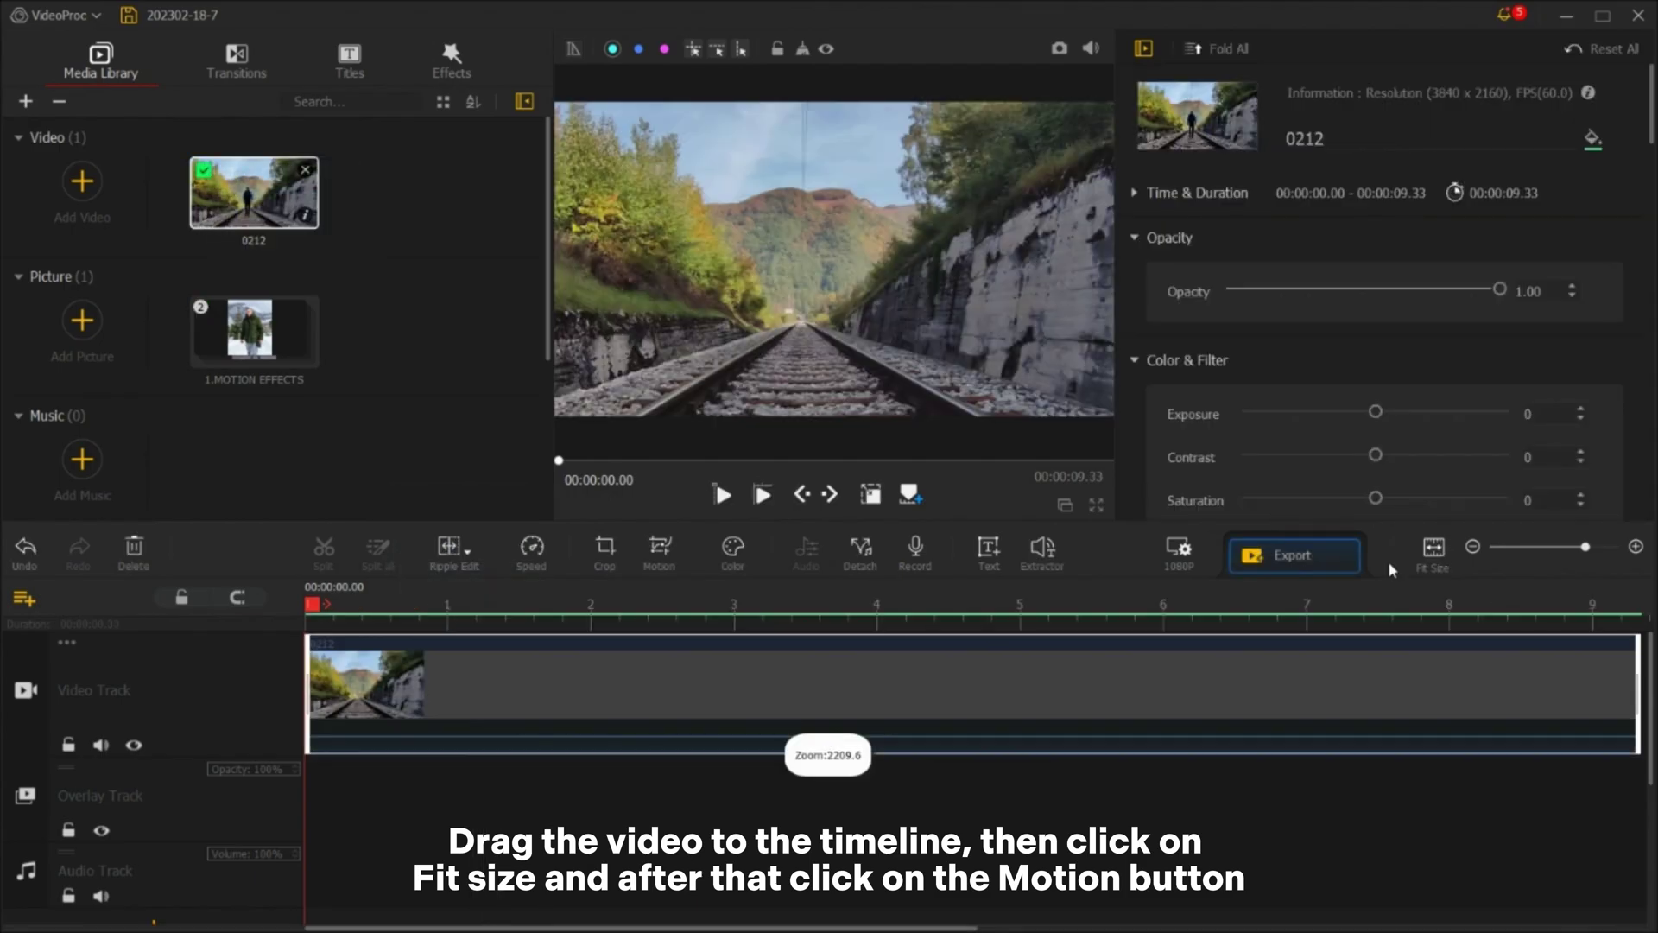
left_click(659, 550)
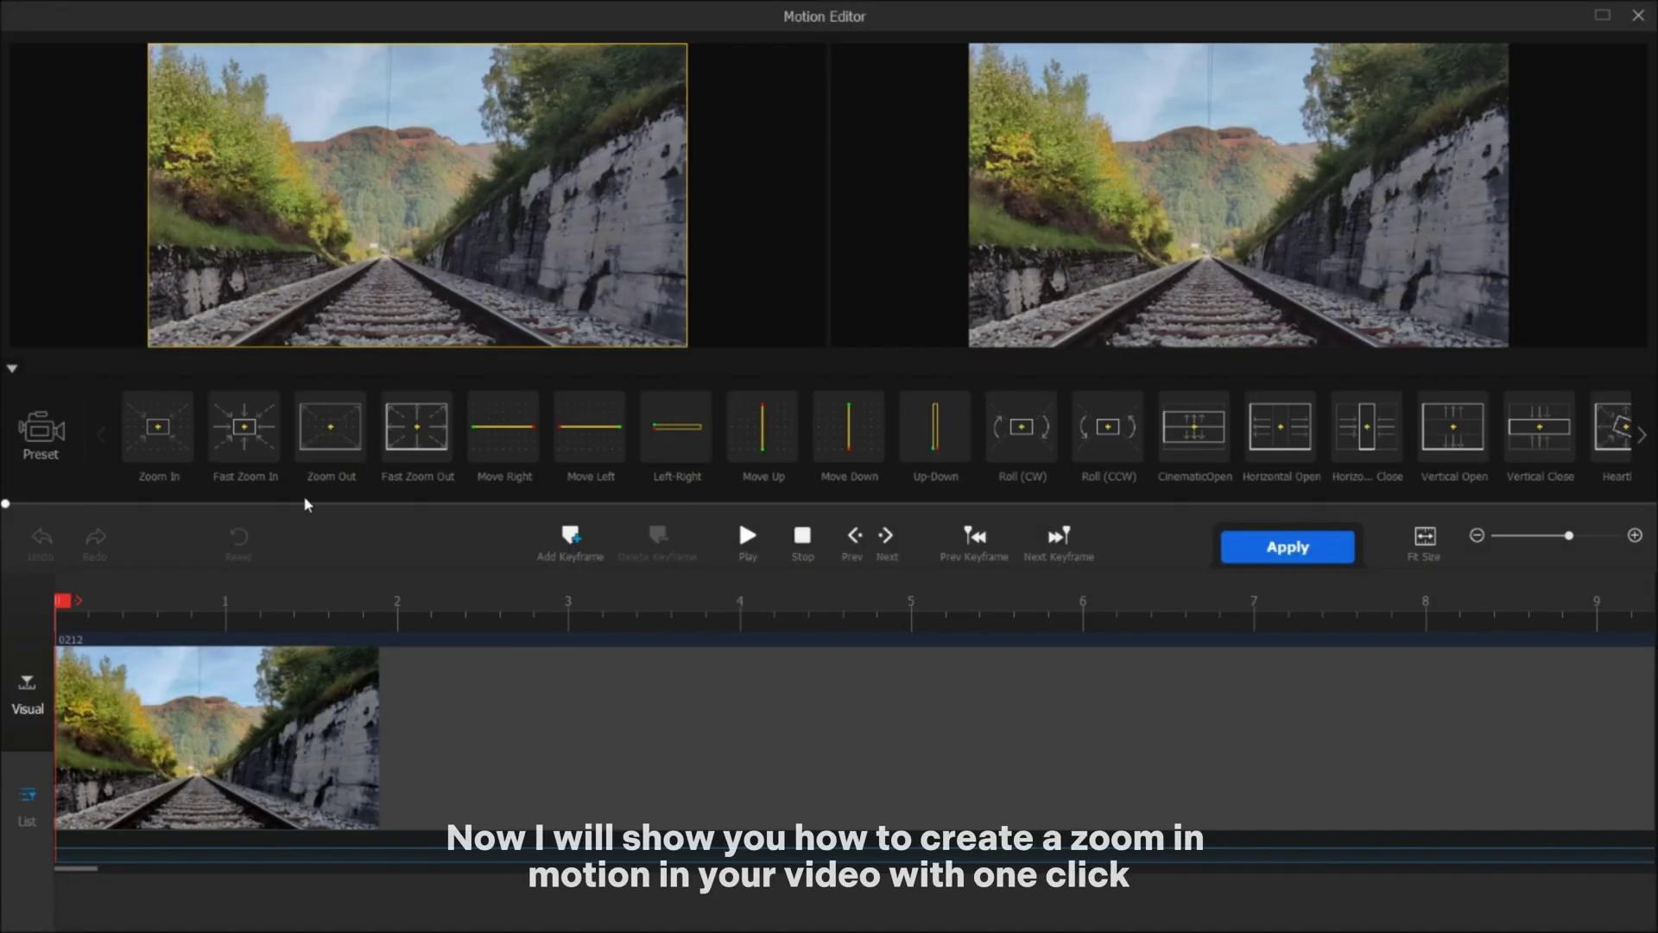
Add the Zoom In motion preset to the clip and preview it
mouse_move(190, 451)
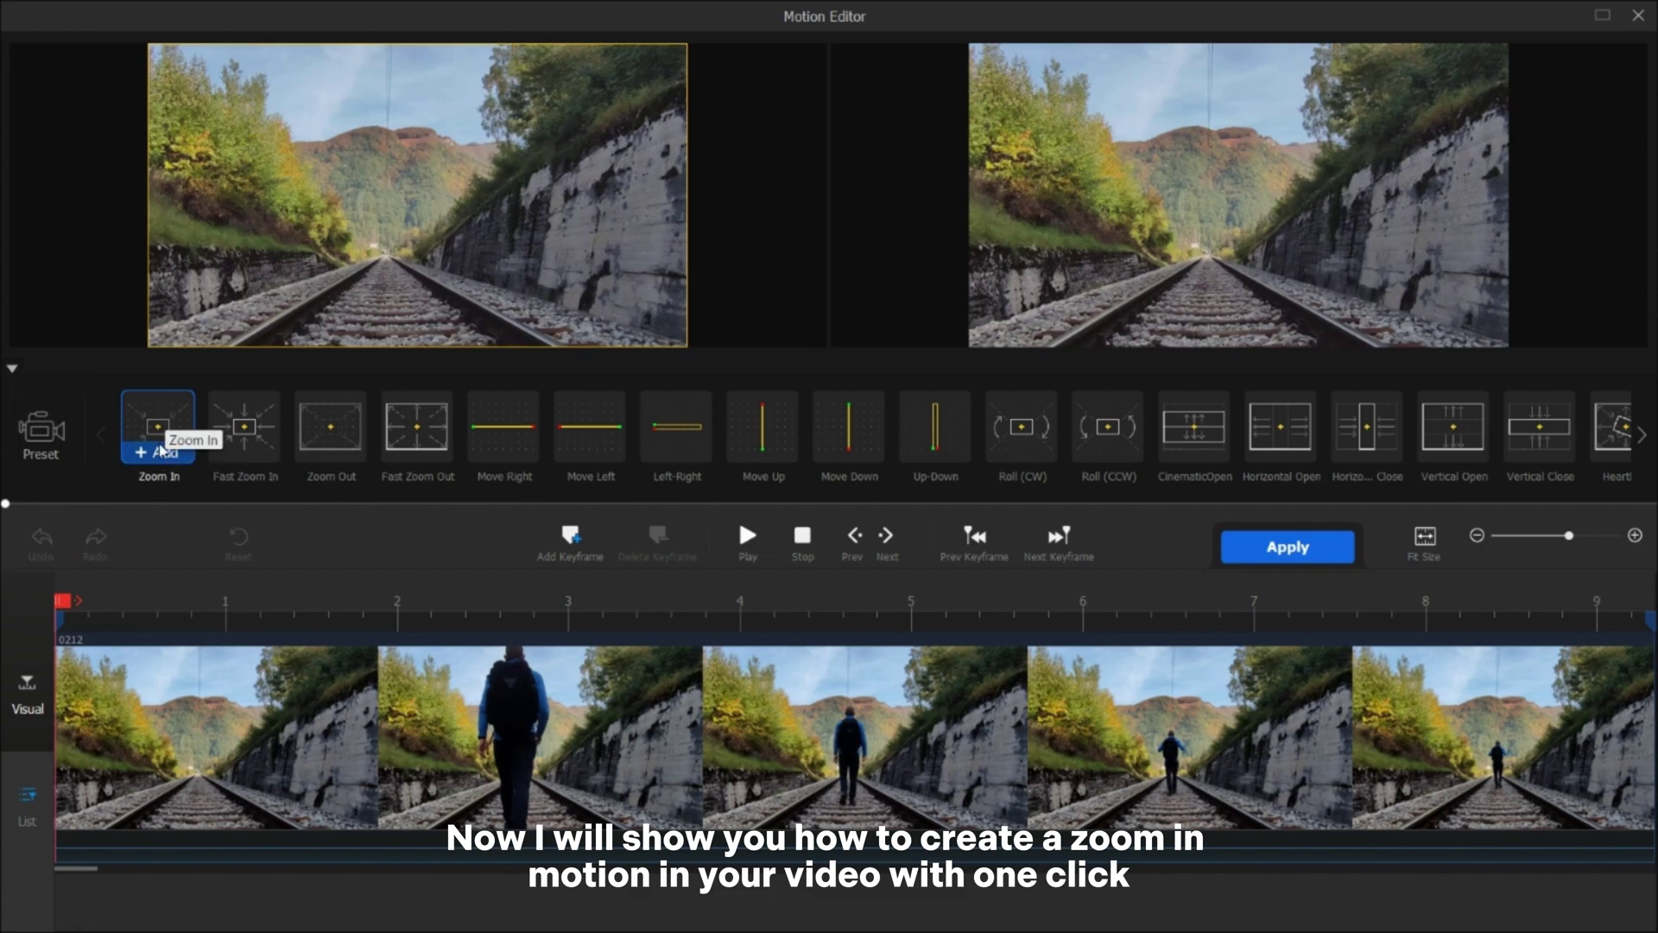
left_click(160, 455)
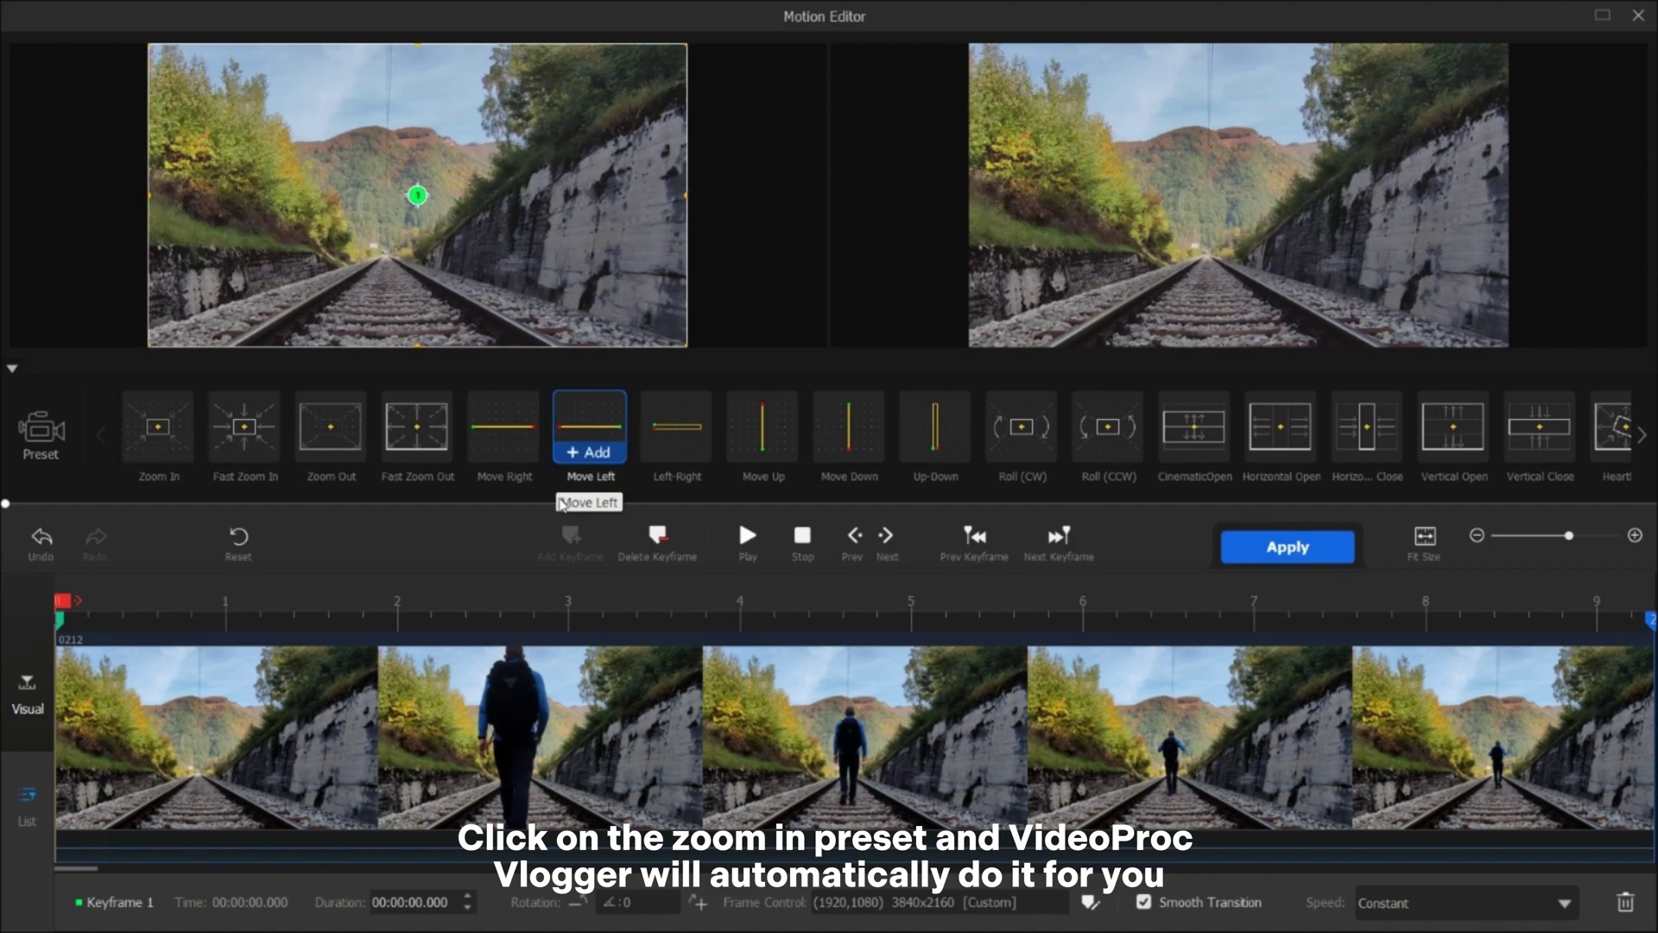
left_click_drag(1570, 536, 1561, 536)
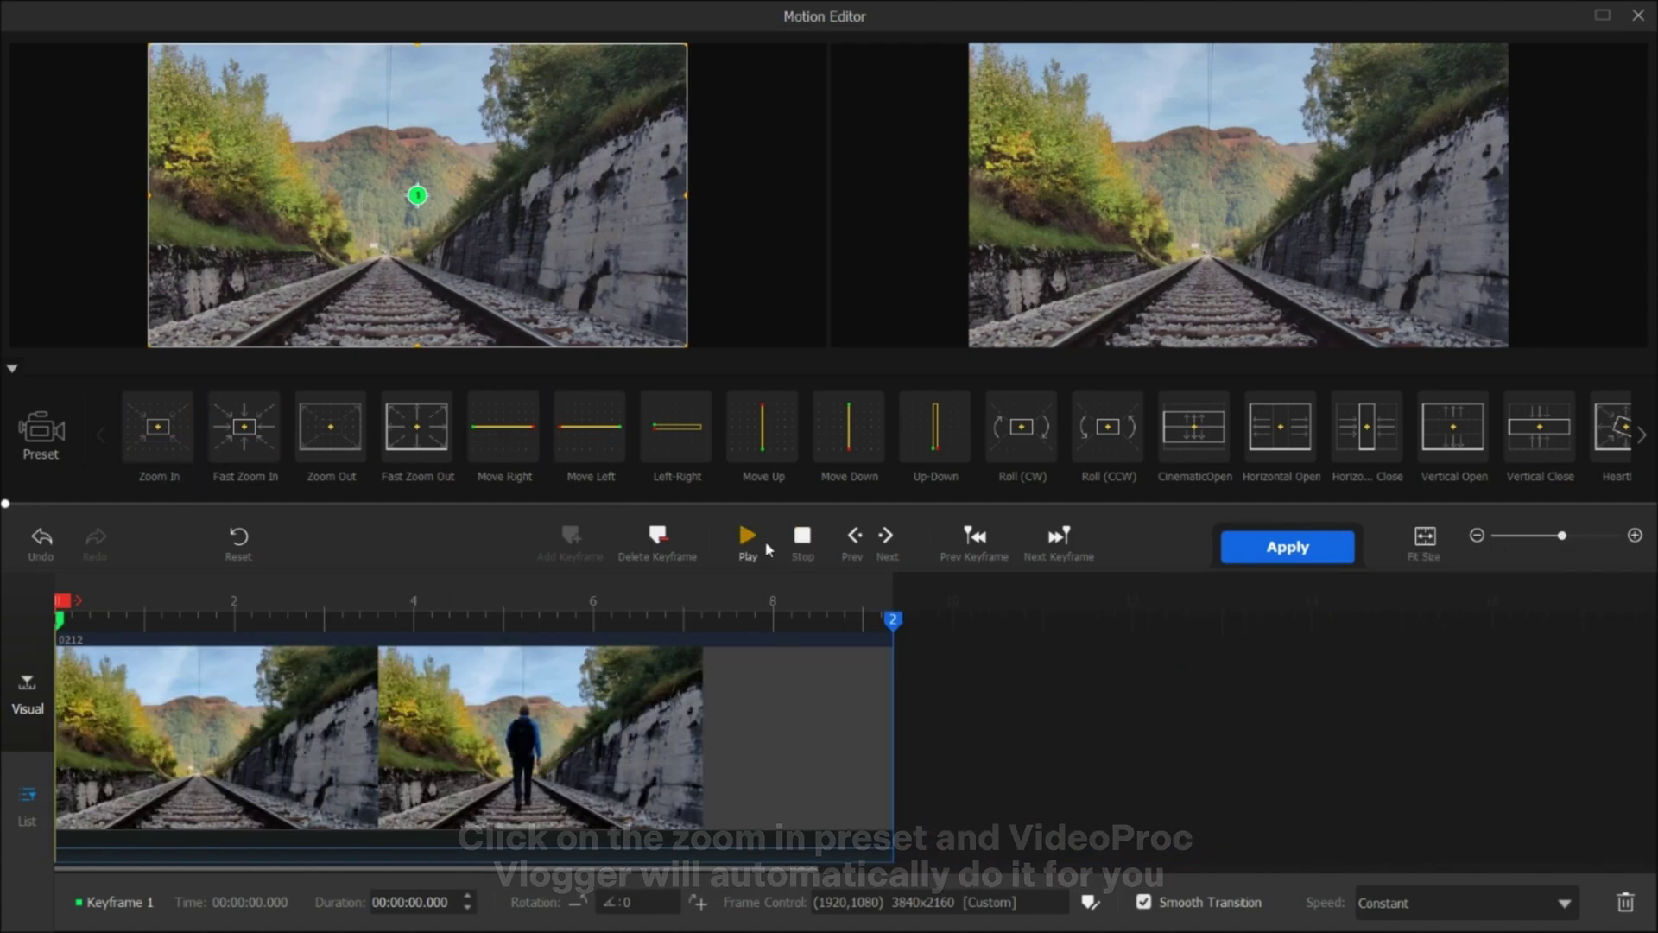
left_click(748, 540)
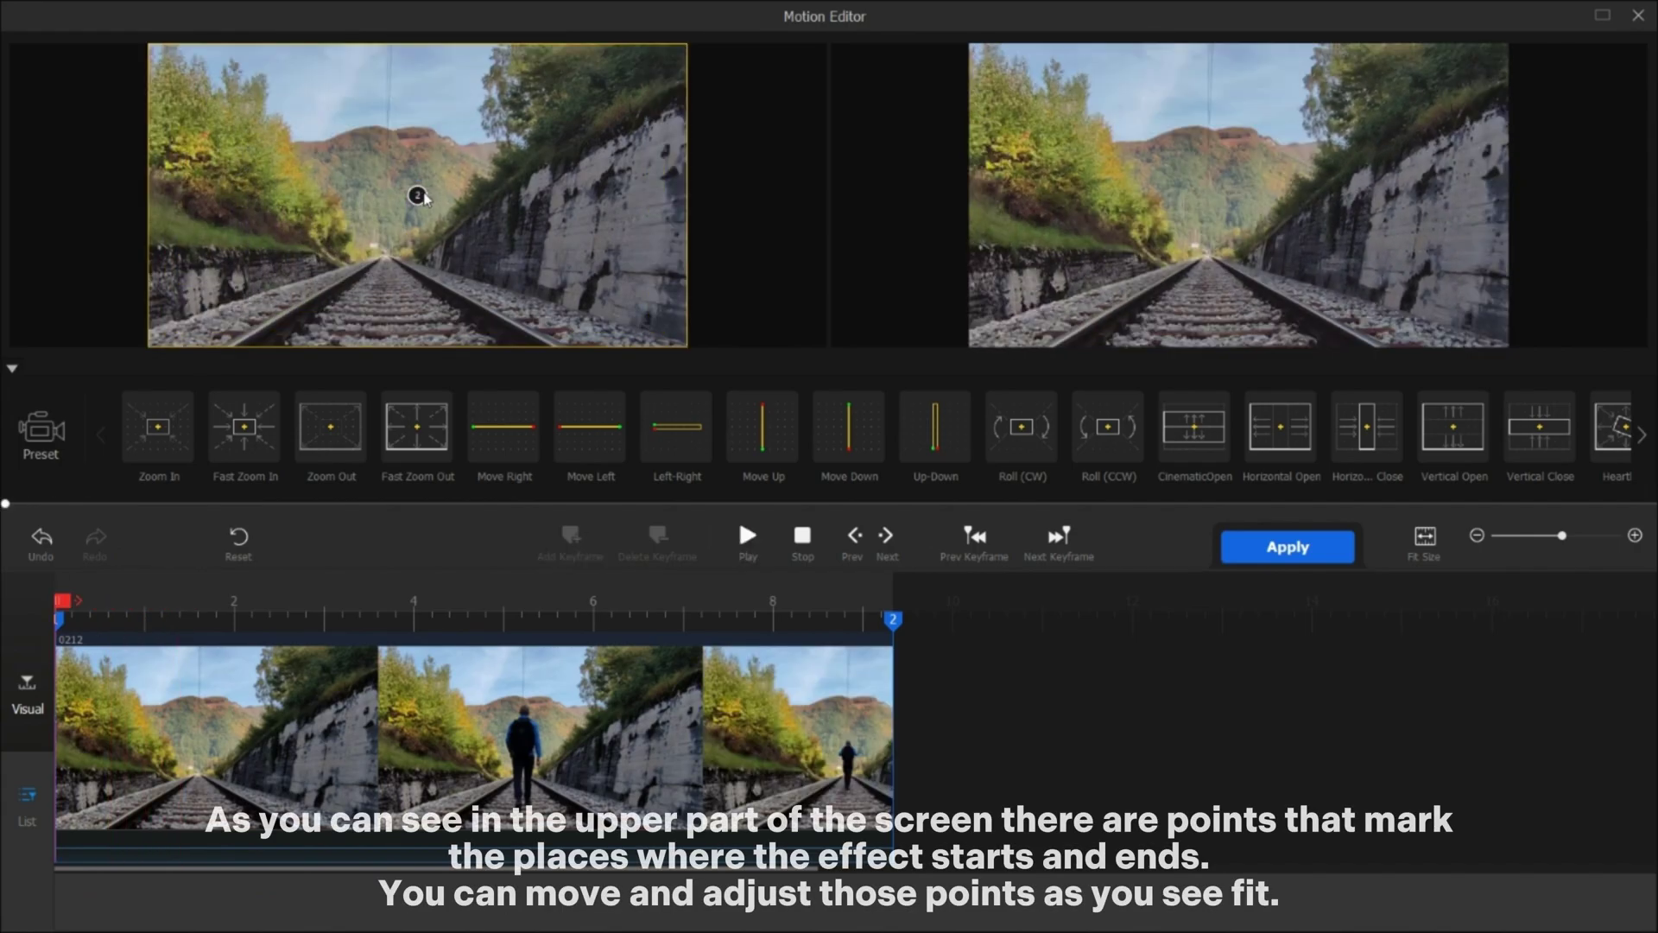
Move the zoom's end keyframe onto the walking man, centred at about (1692,908), and apply the motion to the clip
left_click(417, 196)
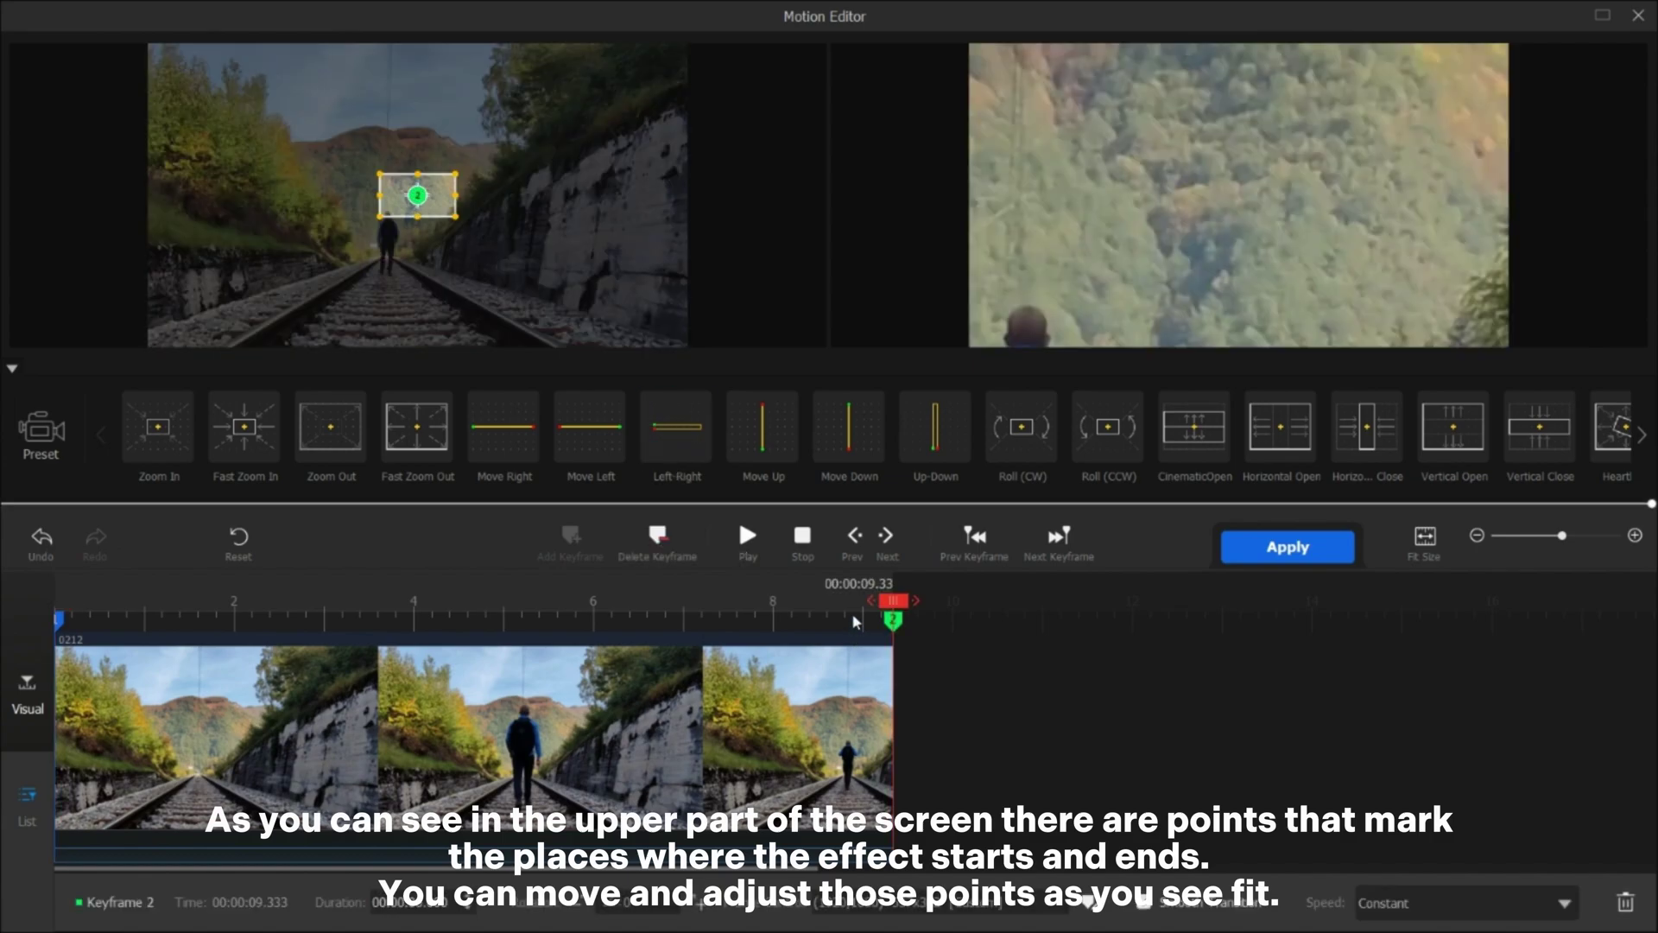
left_click(850, 602)
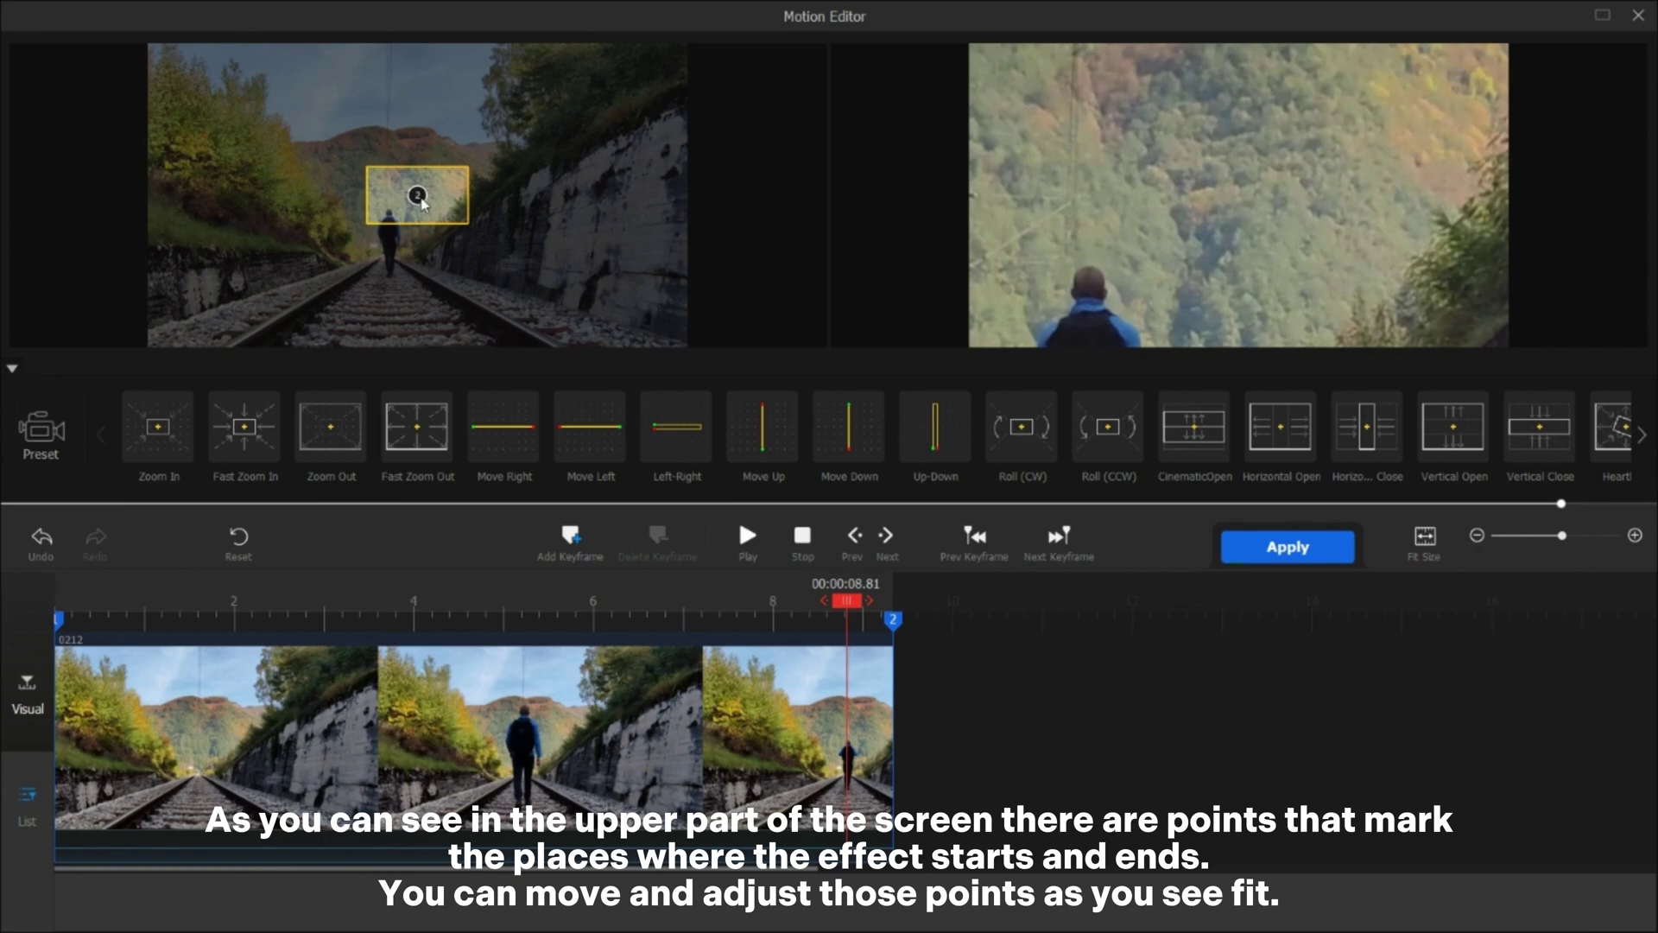
left_click(418, 196)
left_click_drag(406, 193, 386, 219)
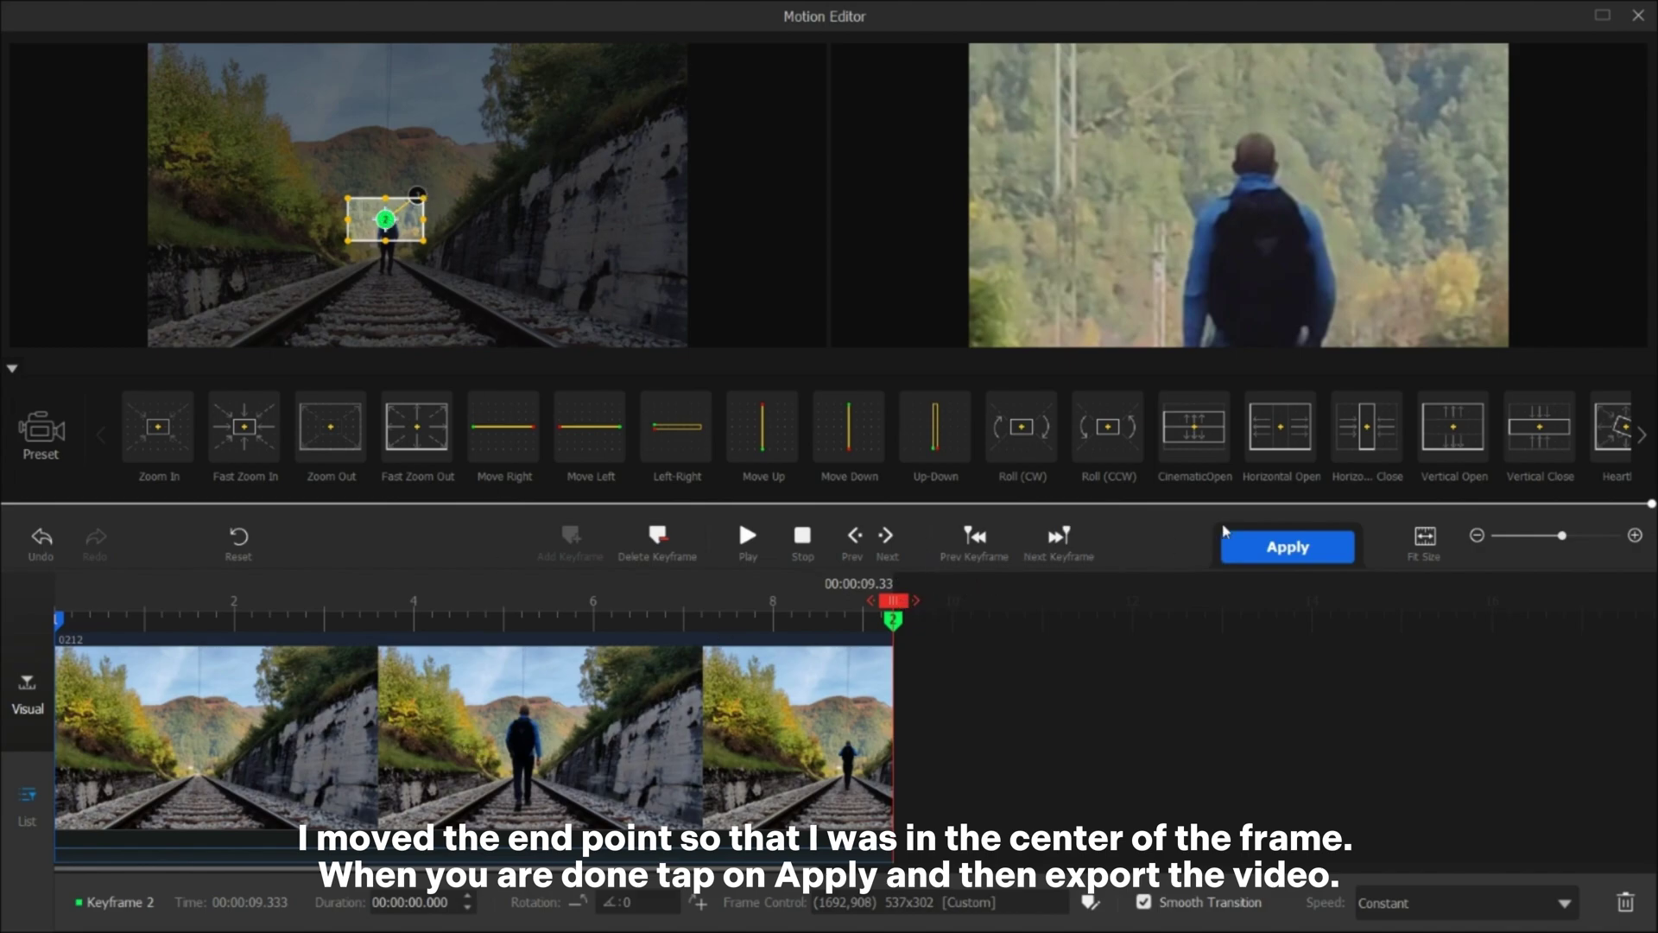
left_click(1281, 549)
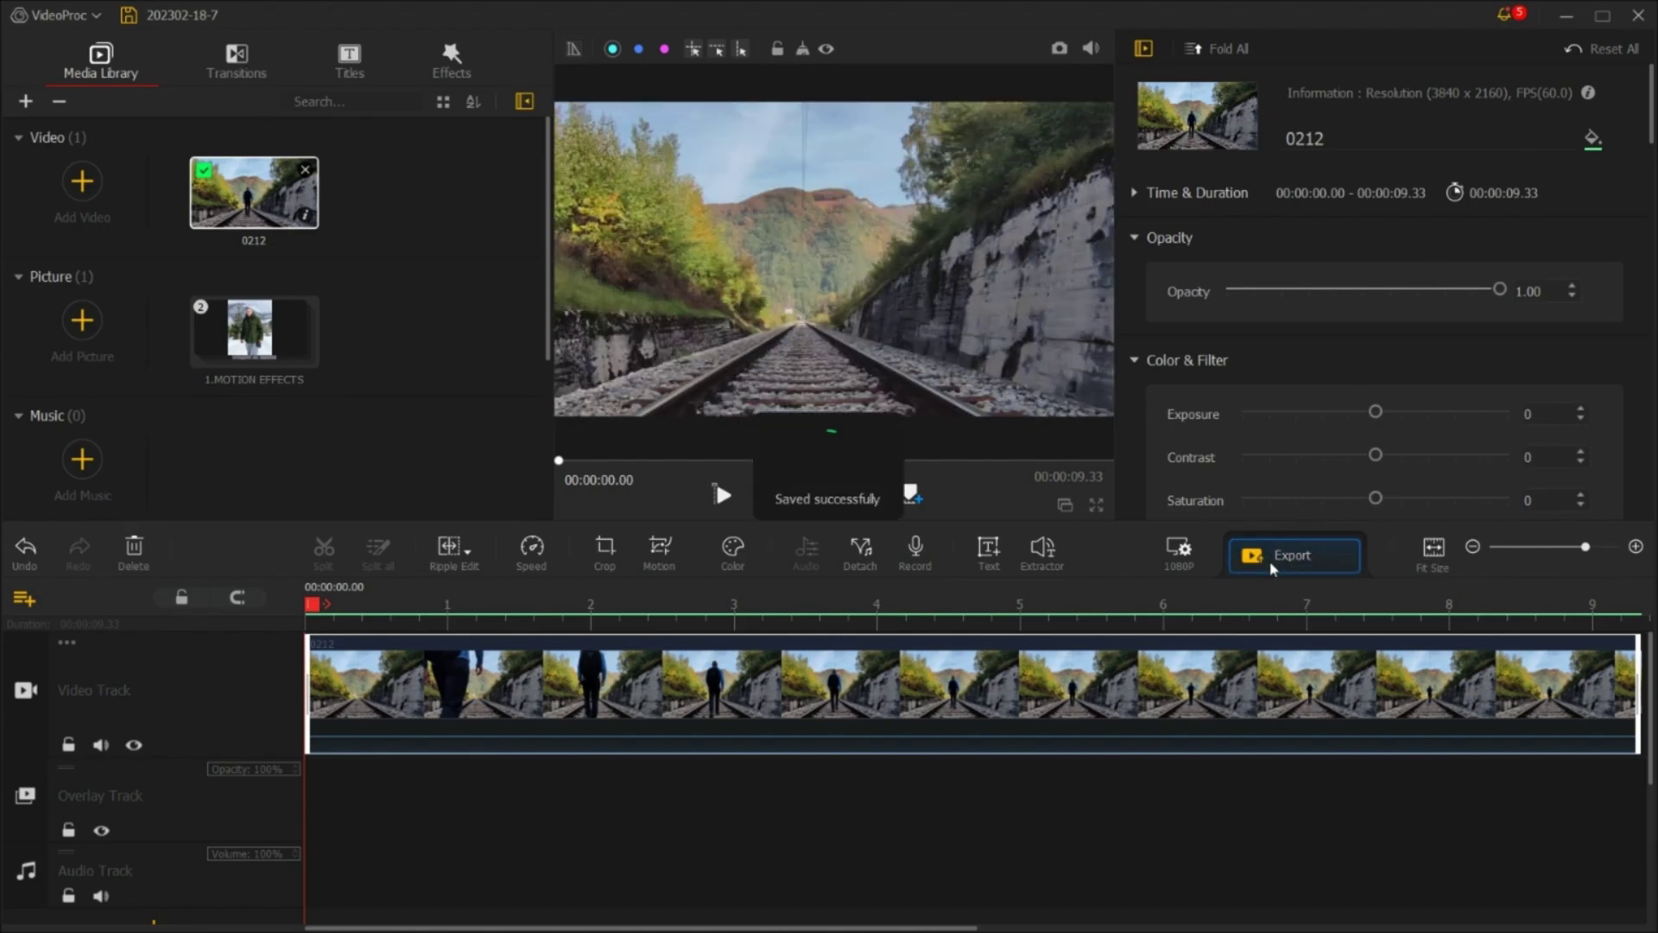
Export the video as MP4 with High quality and play the exported file
left_click(1251, 568)
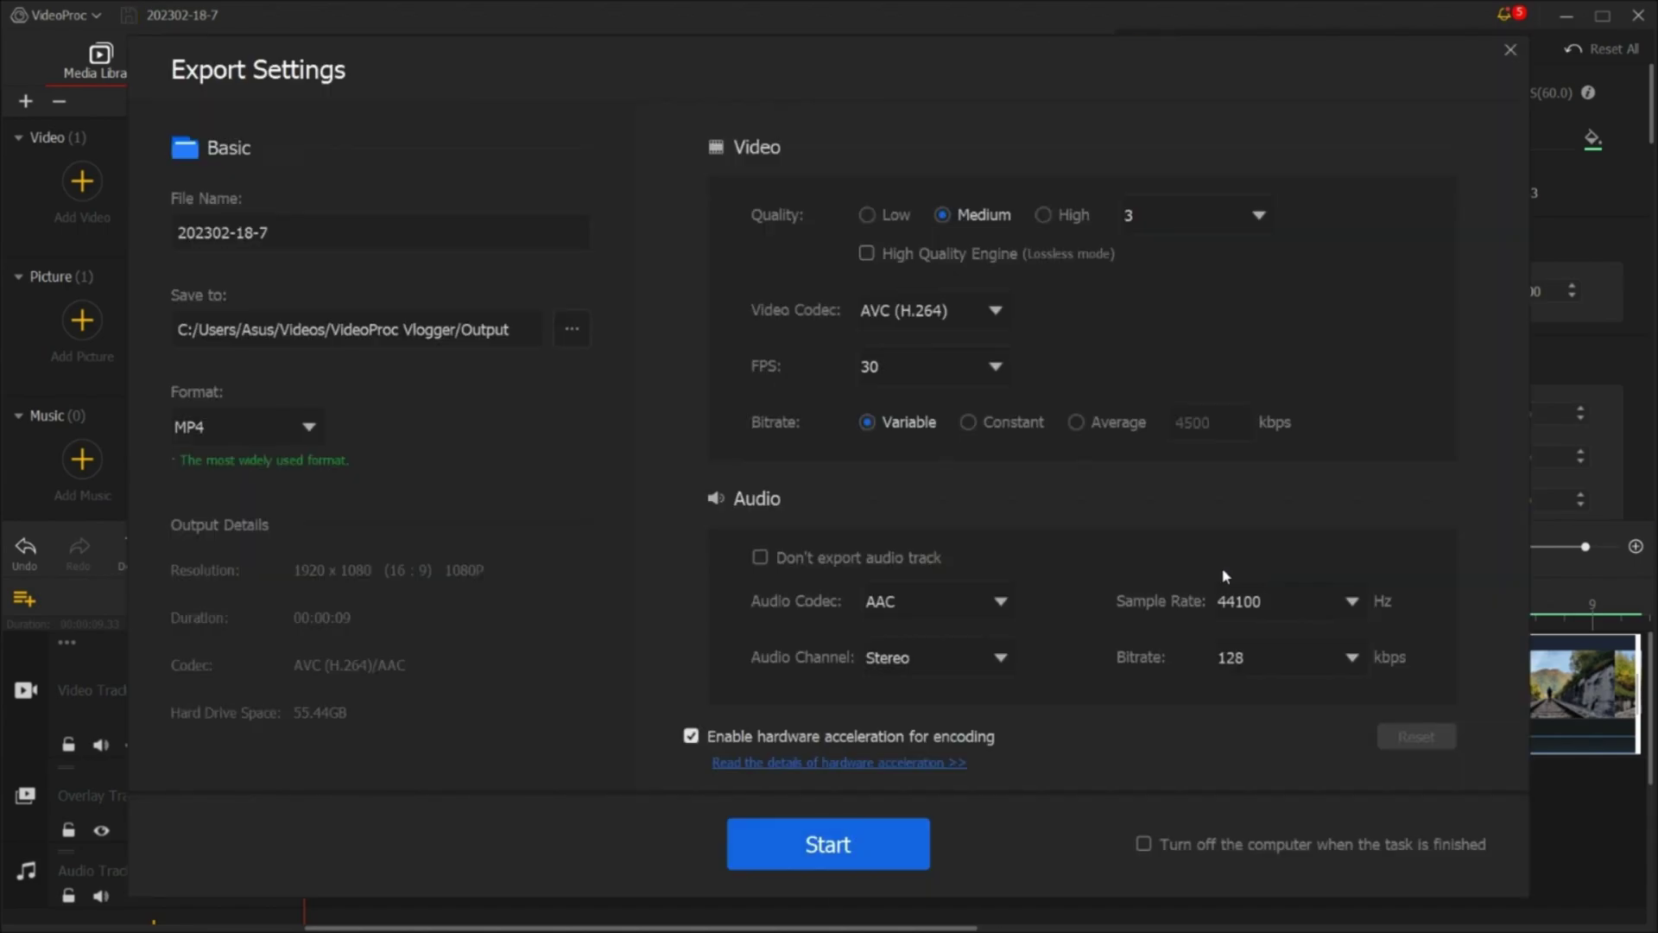
left_click(893, 262)
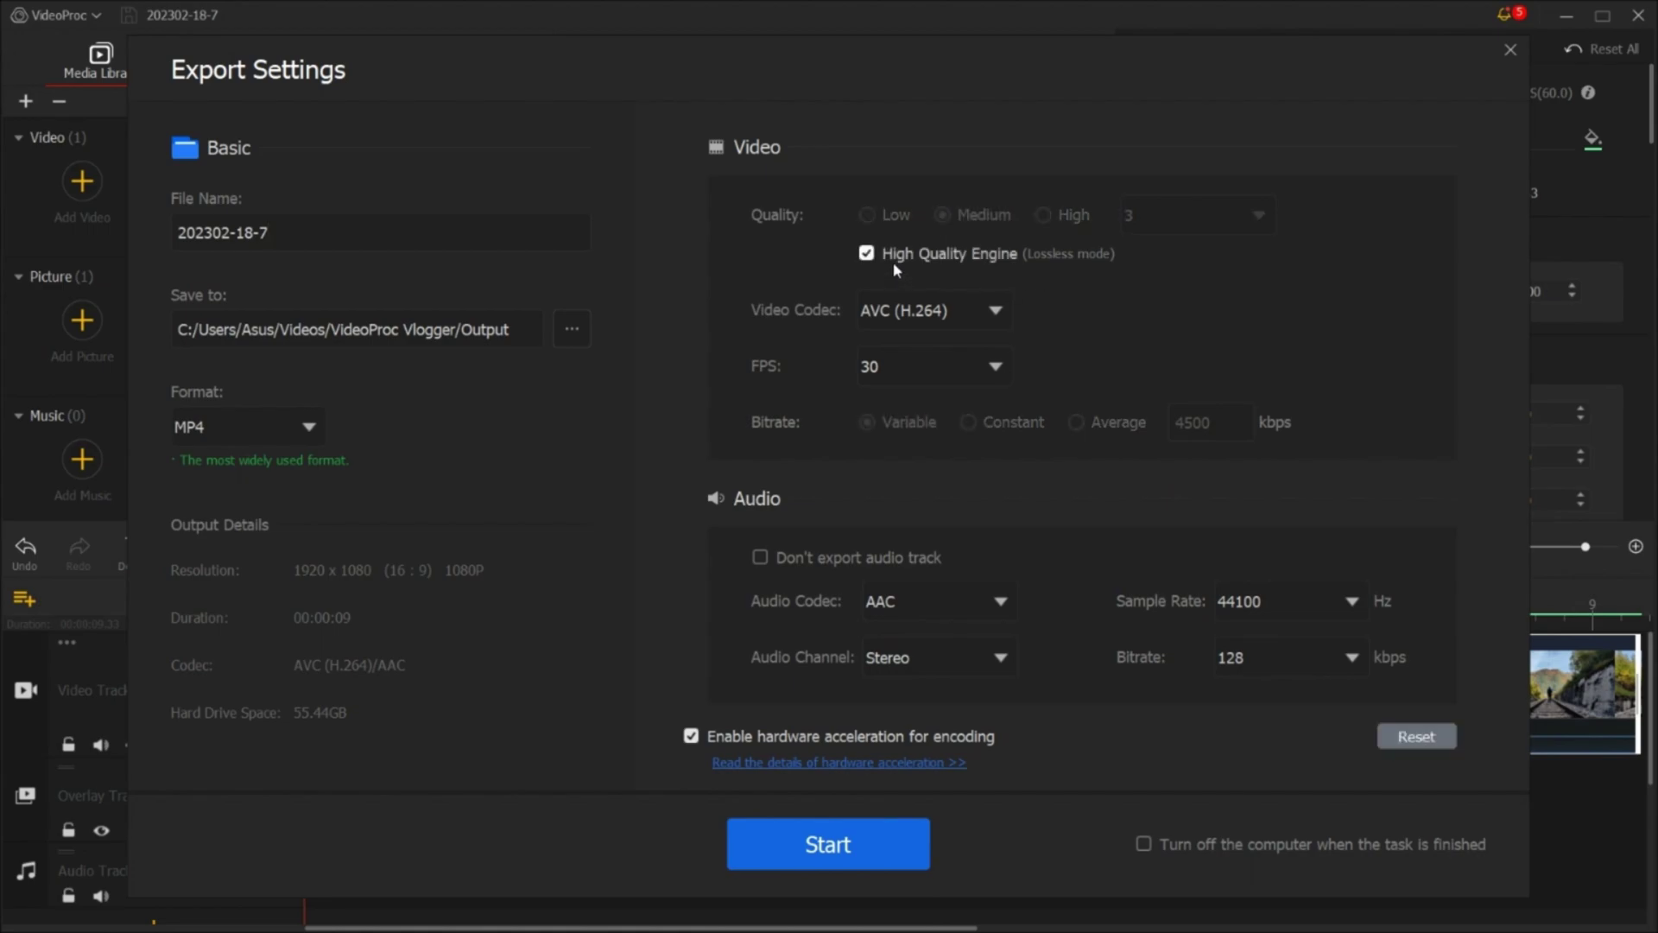
left_click(893, 262)
left_click(1045, 214)
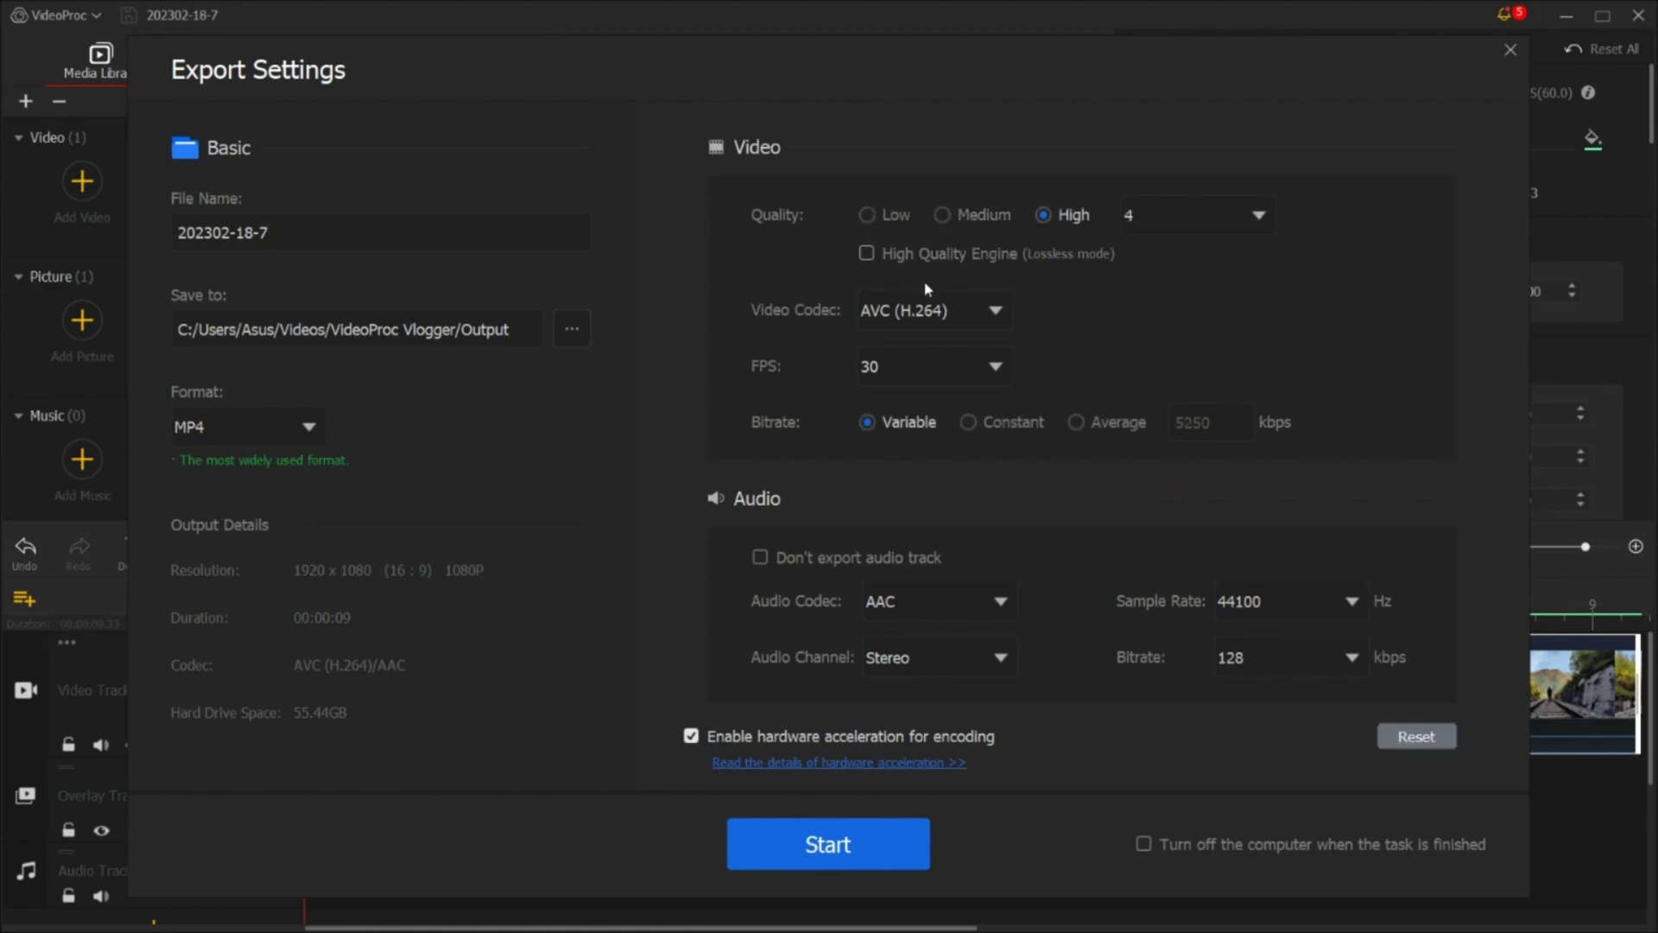
left_click(845, 846)
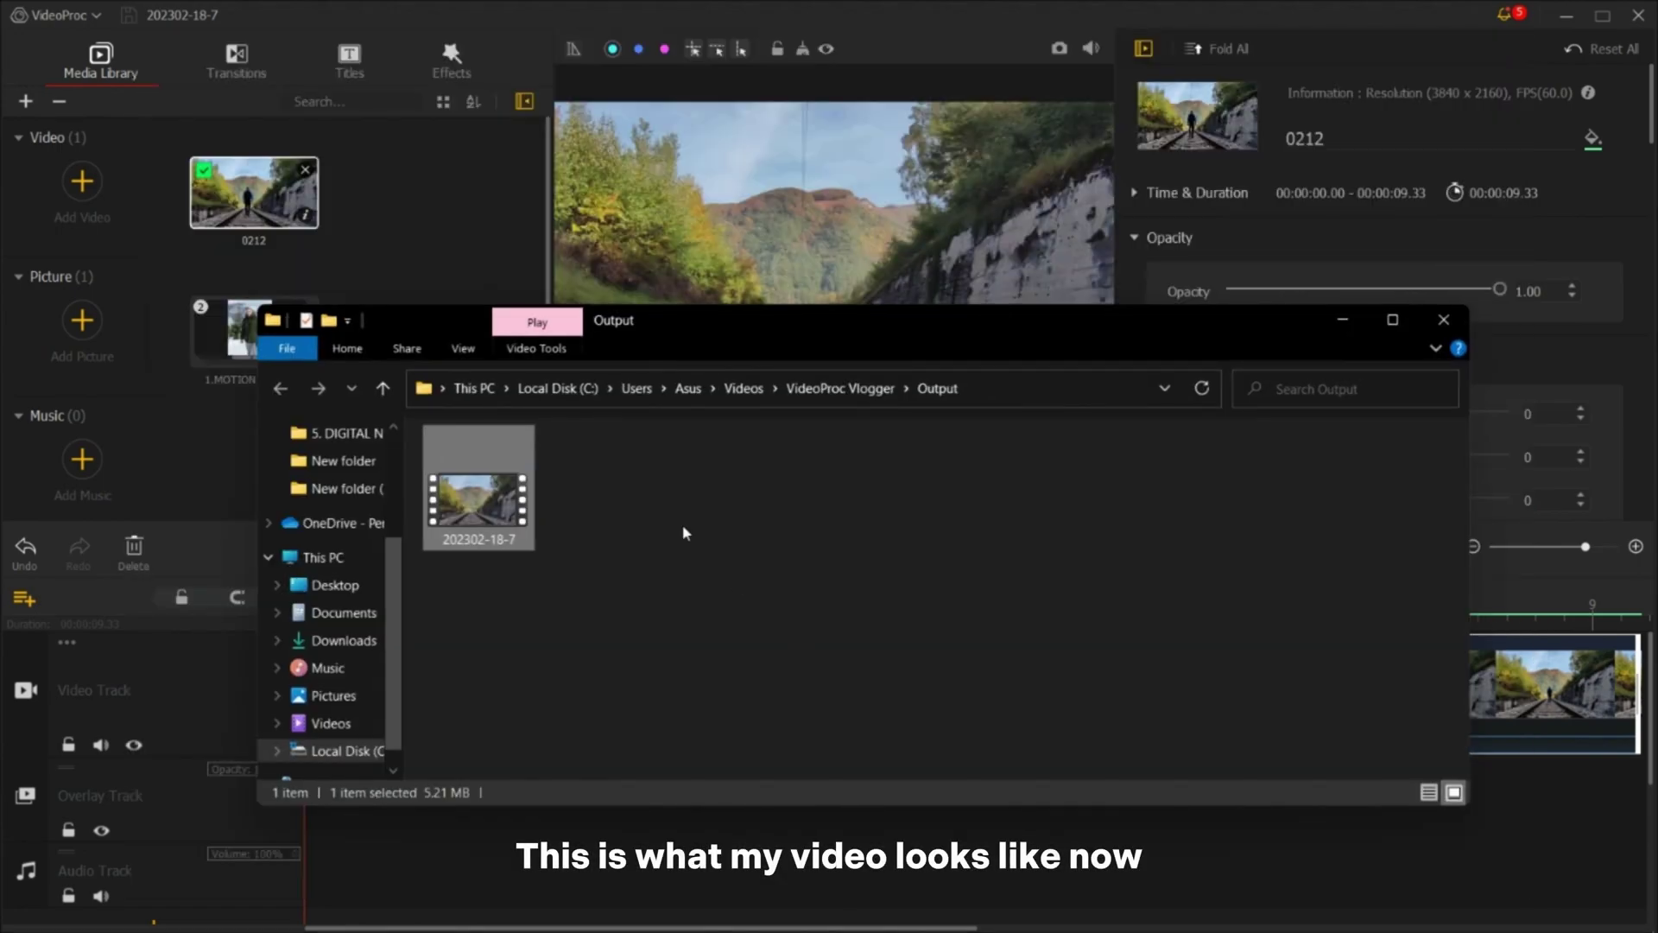
double_click(512, 503)
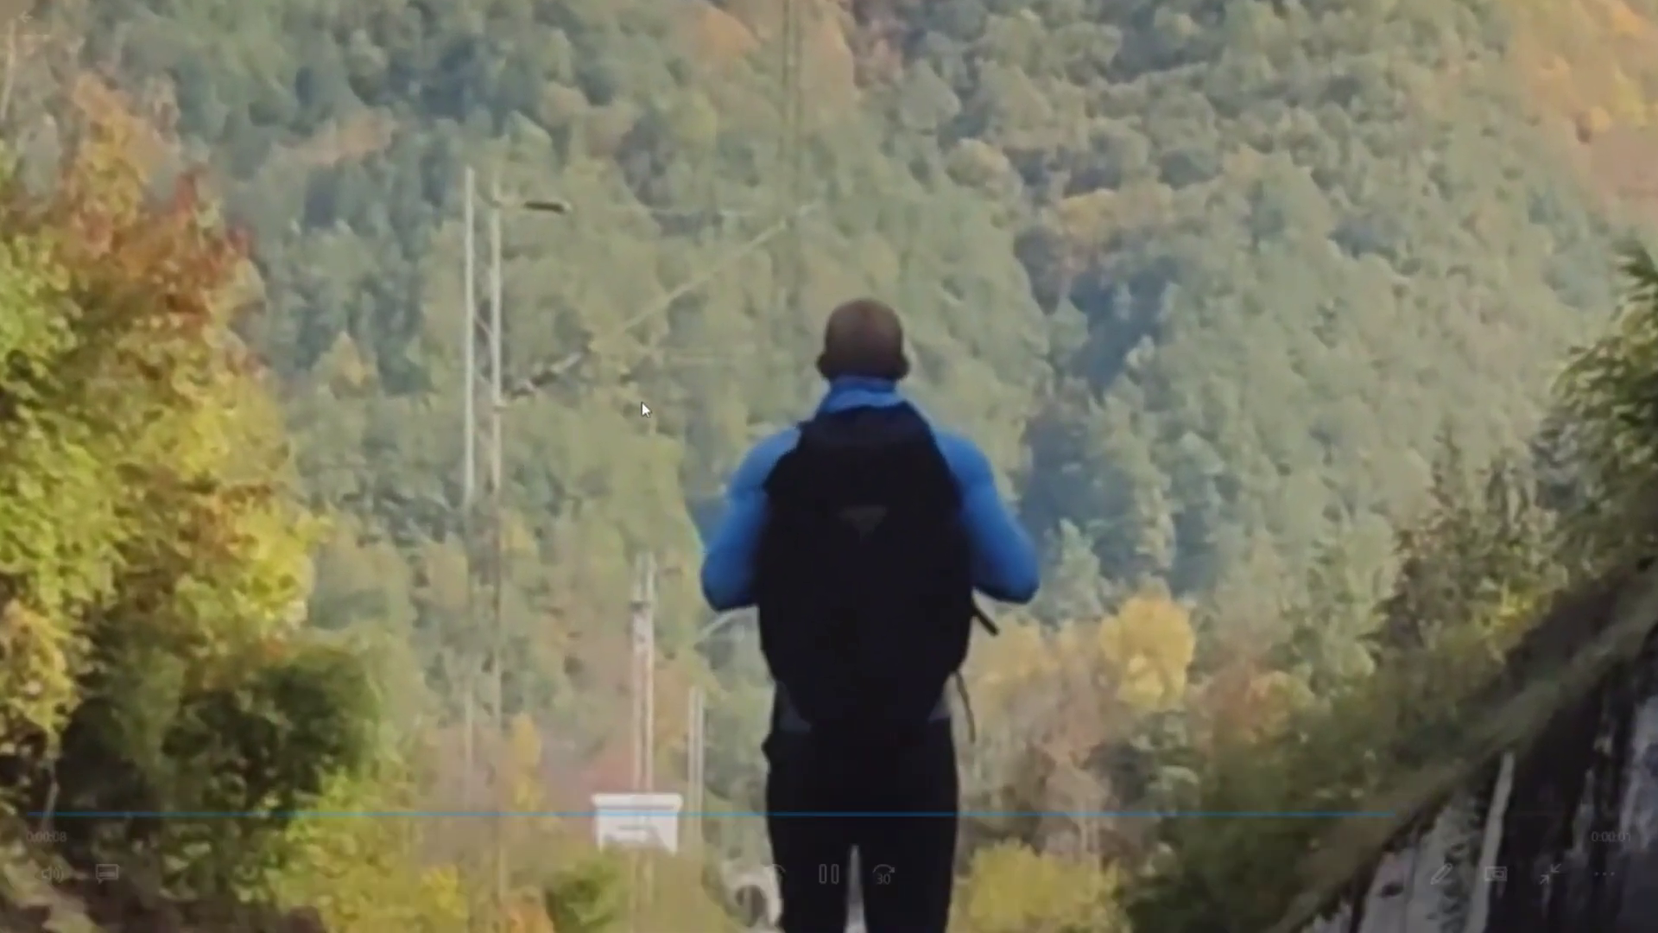
mouse_move(641, 402)
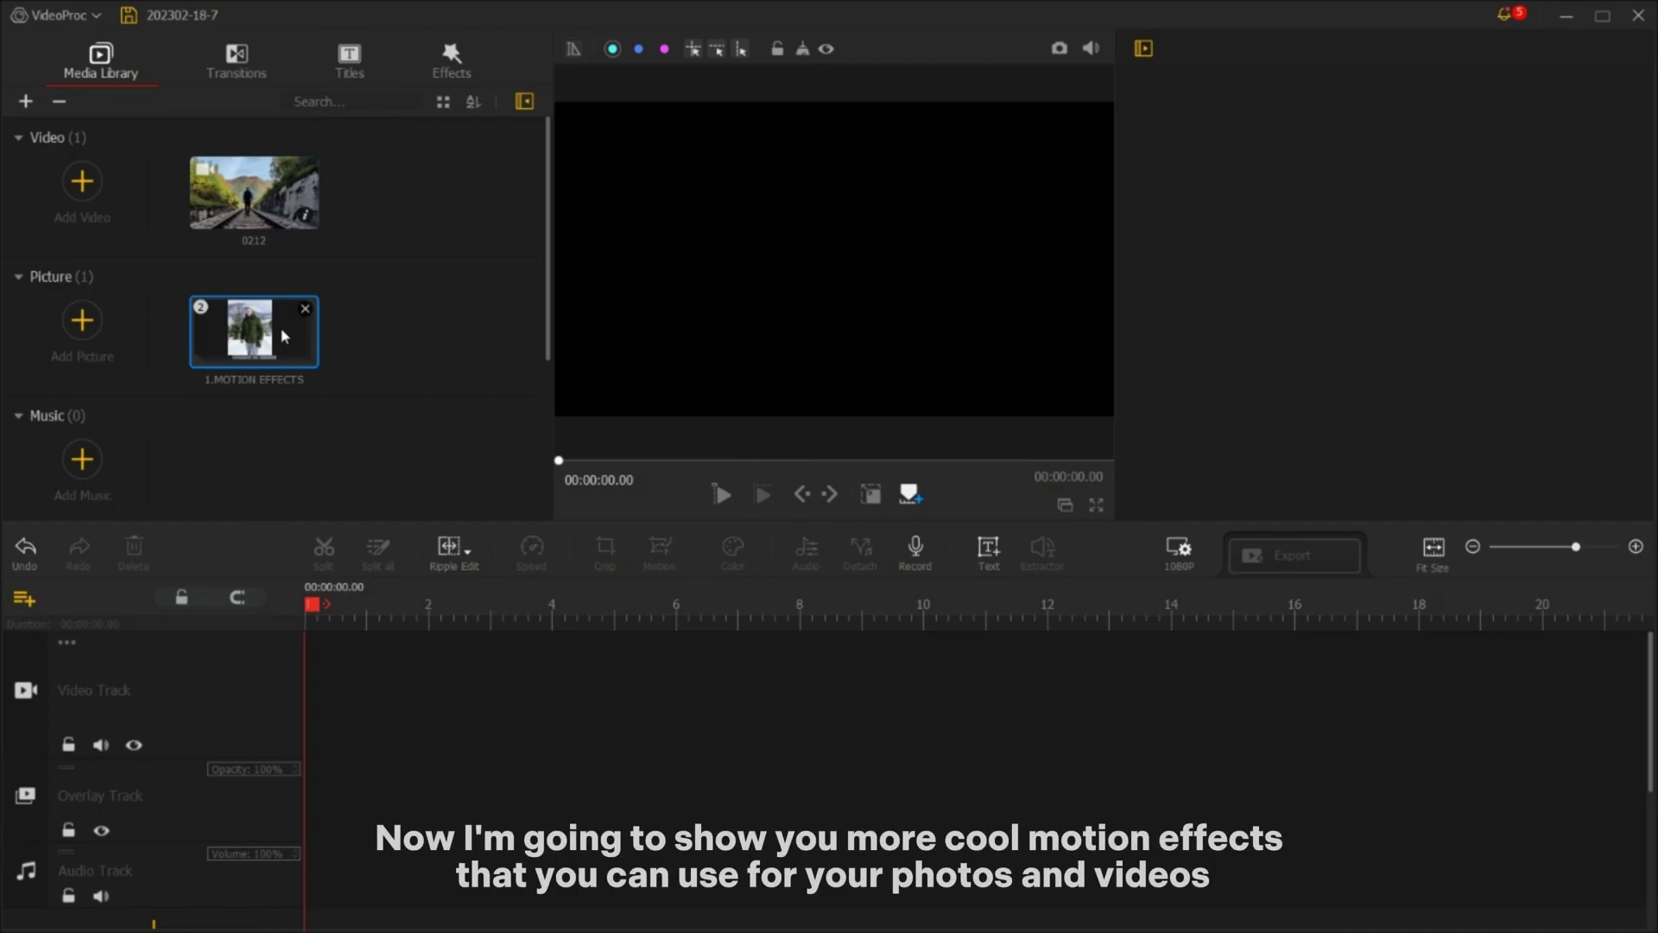
double_click(284, 336)
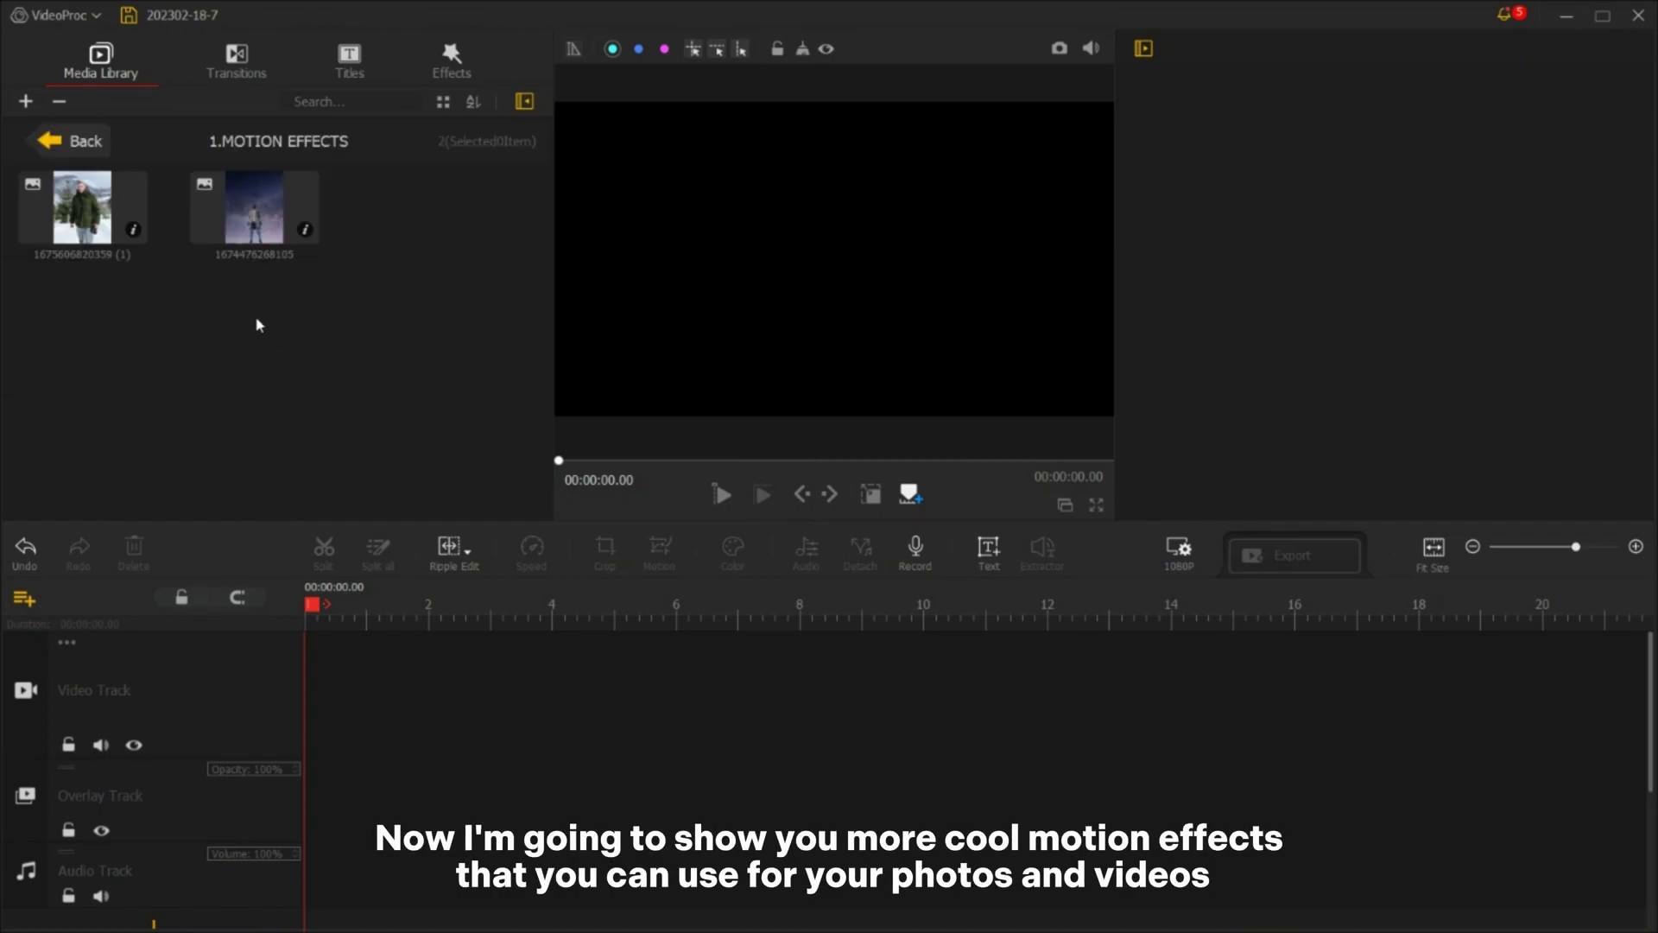
left_click_drag(247, 238, 410, 648)
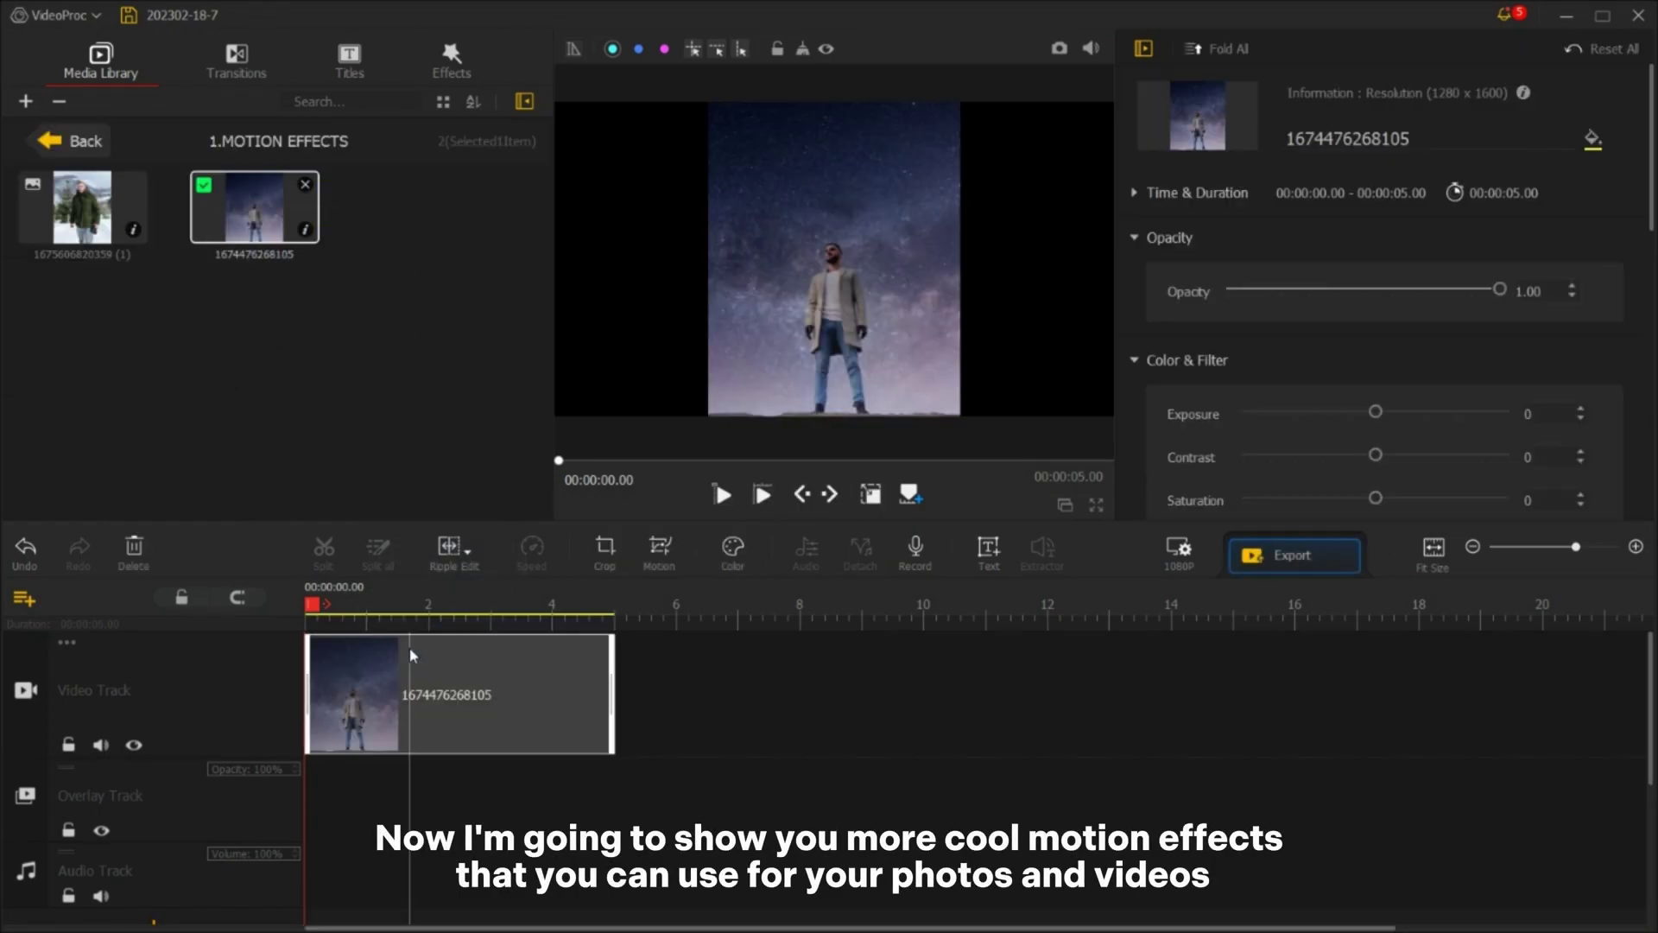
left_click(659, 550)
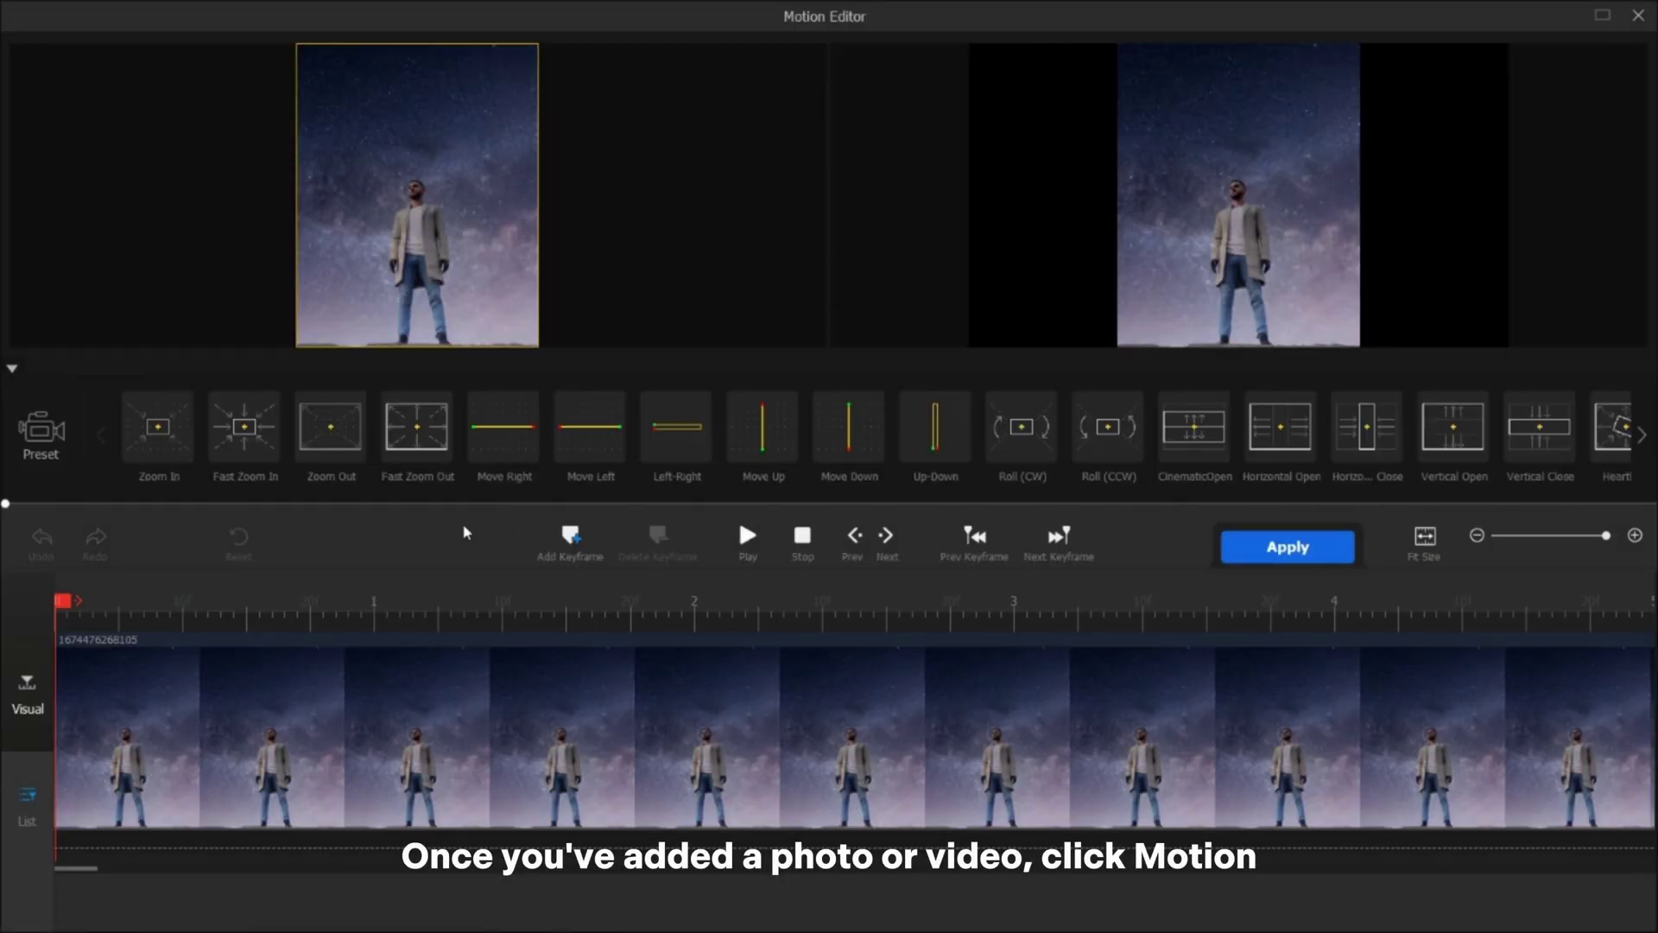
Try the Move Right motion preset on the picture and preview it
left_click(503, 452)
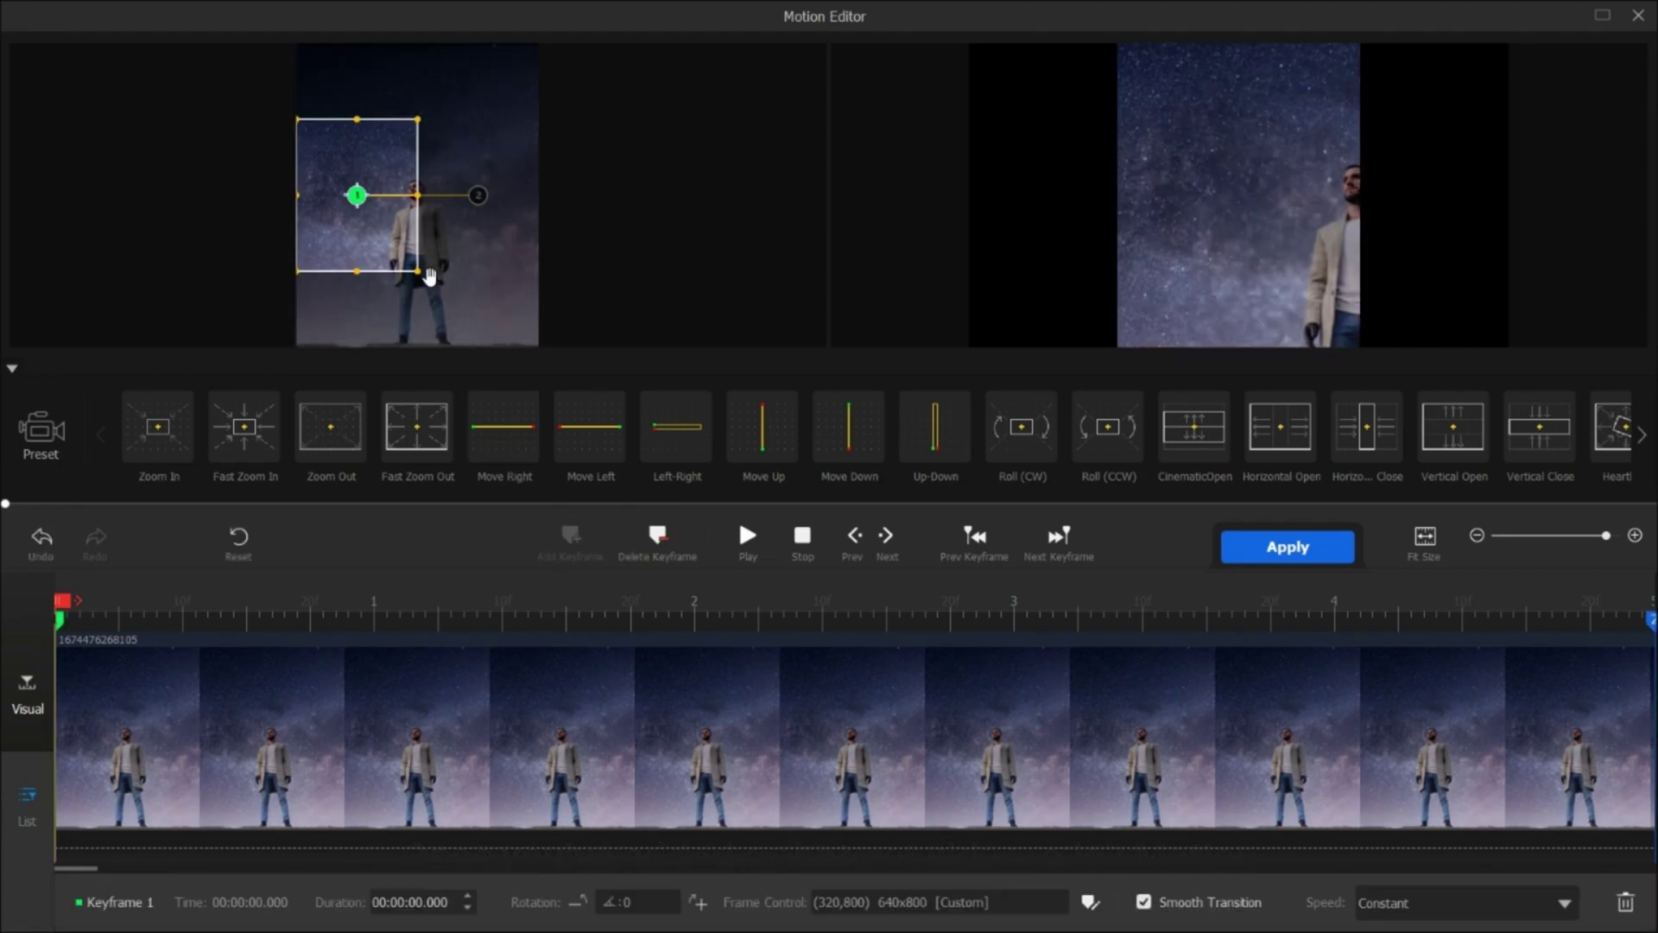
left_click(759, 534)
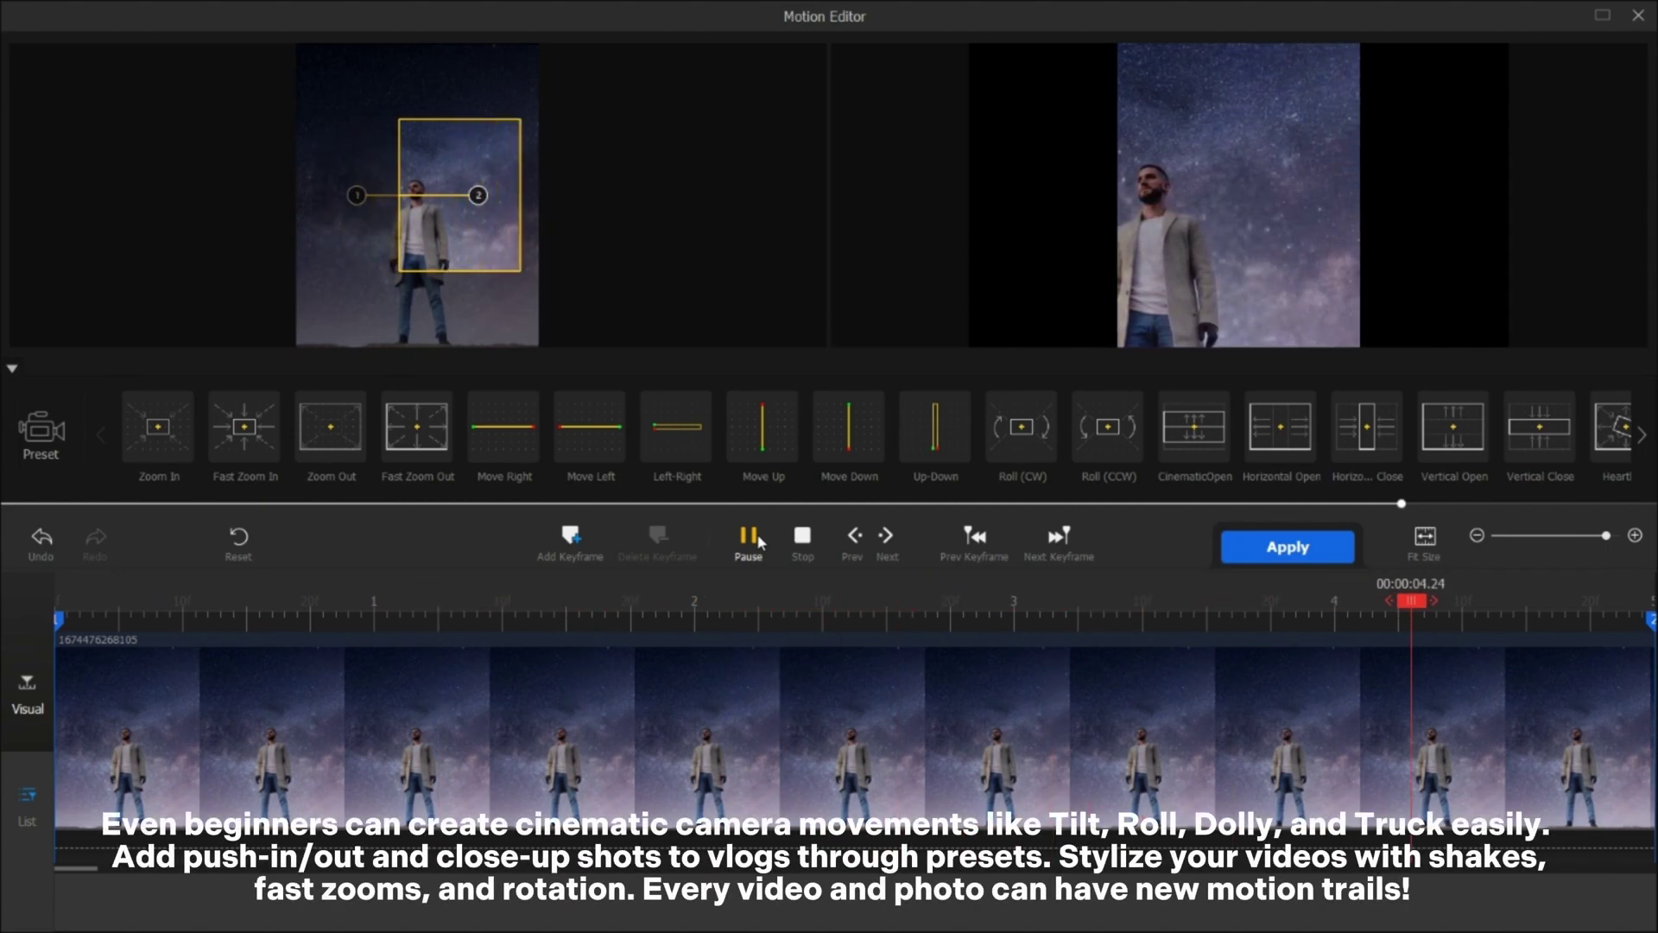
Lower the start keyframe and raise the end keyframe for a diagonal camera path, and preview the motion
left_click(357, 196)
left_click_drag(356, 195, 357, 258)
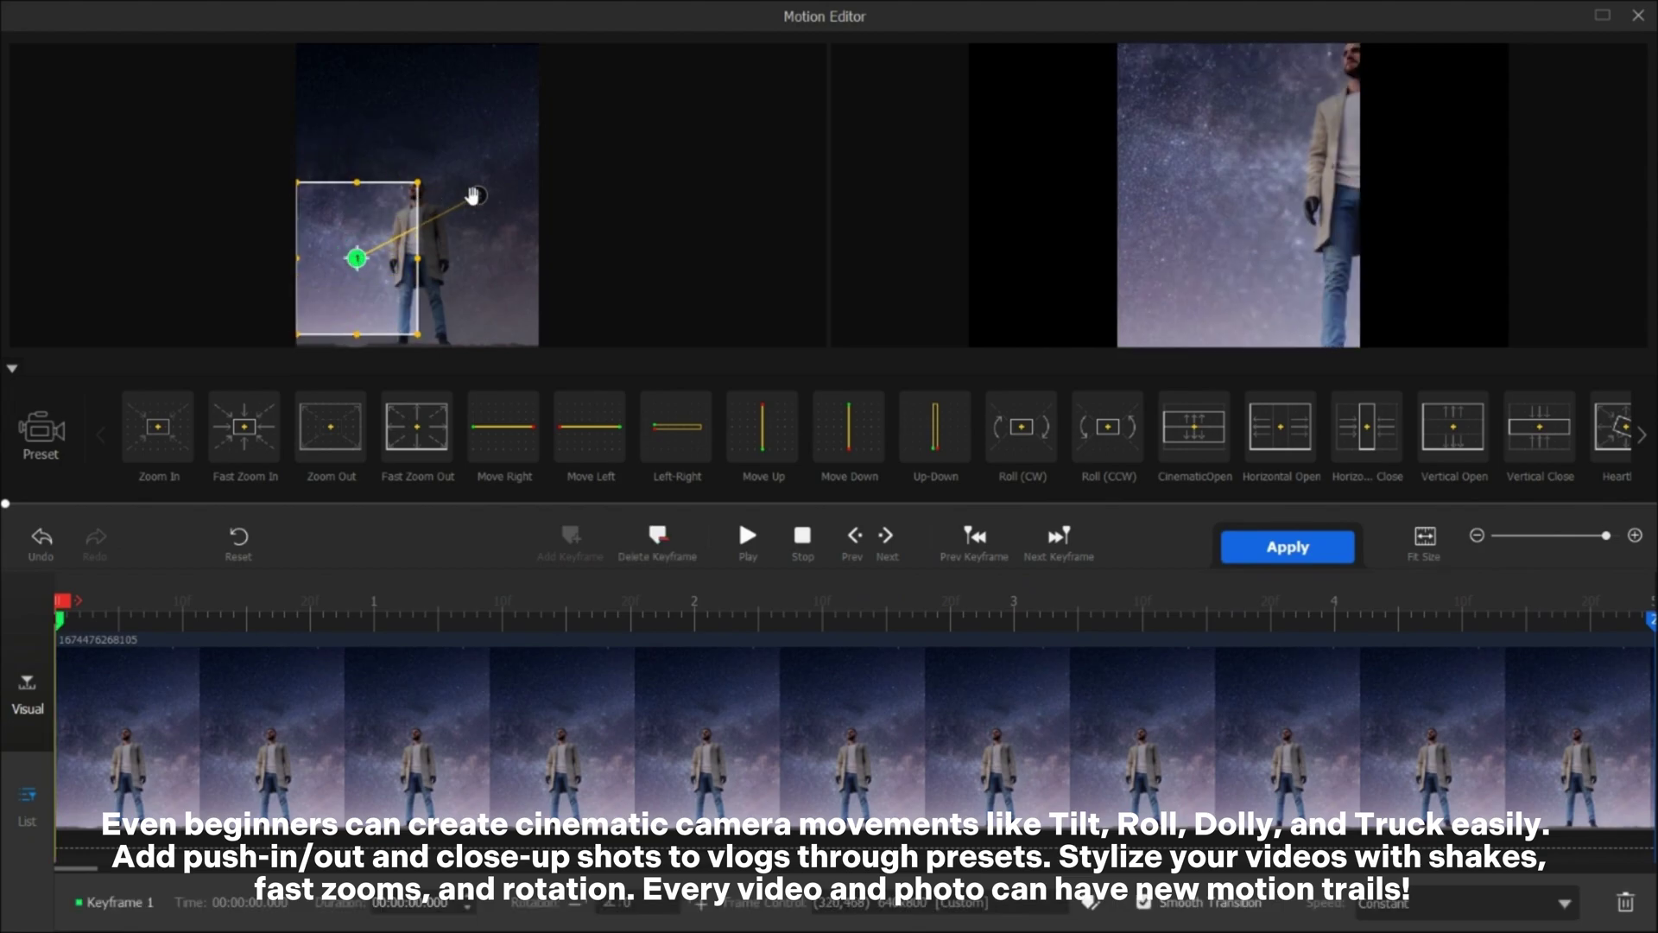
left_click(474, 195)
left_click_drag(474, 196, 479, 149)
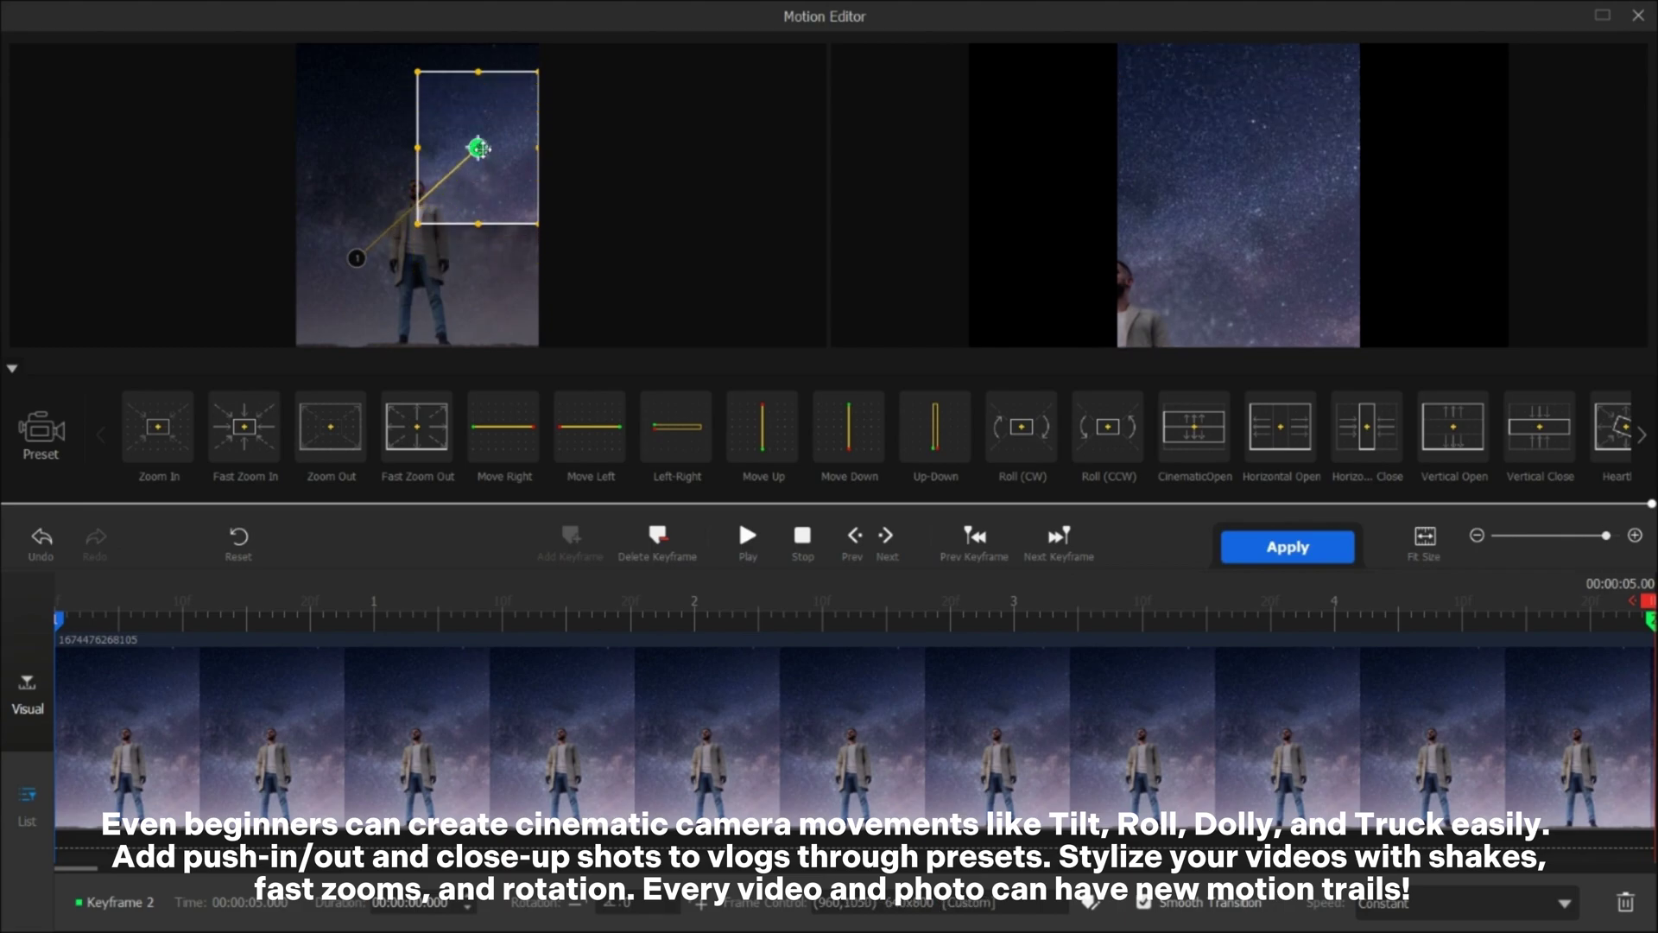
left_click(736, 532)
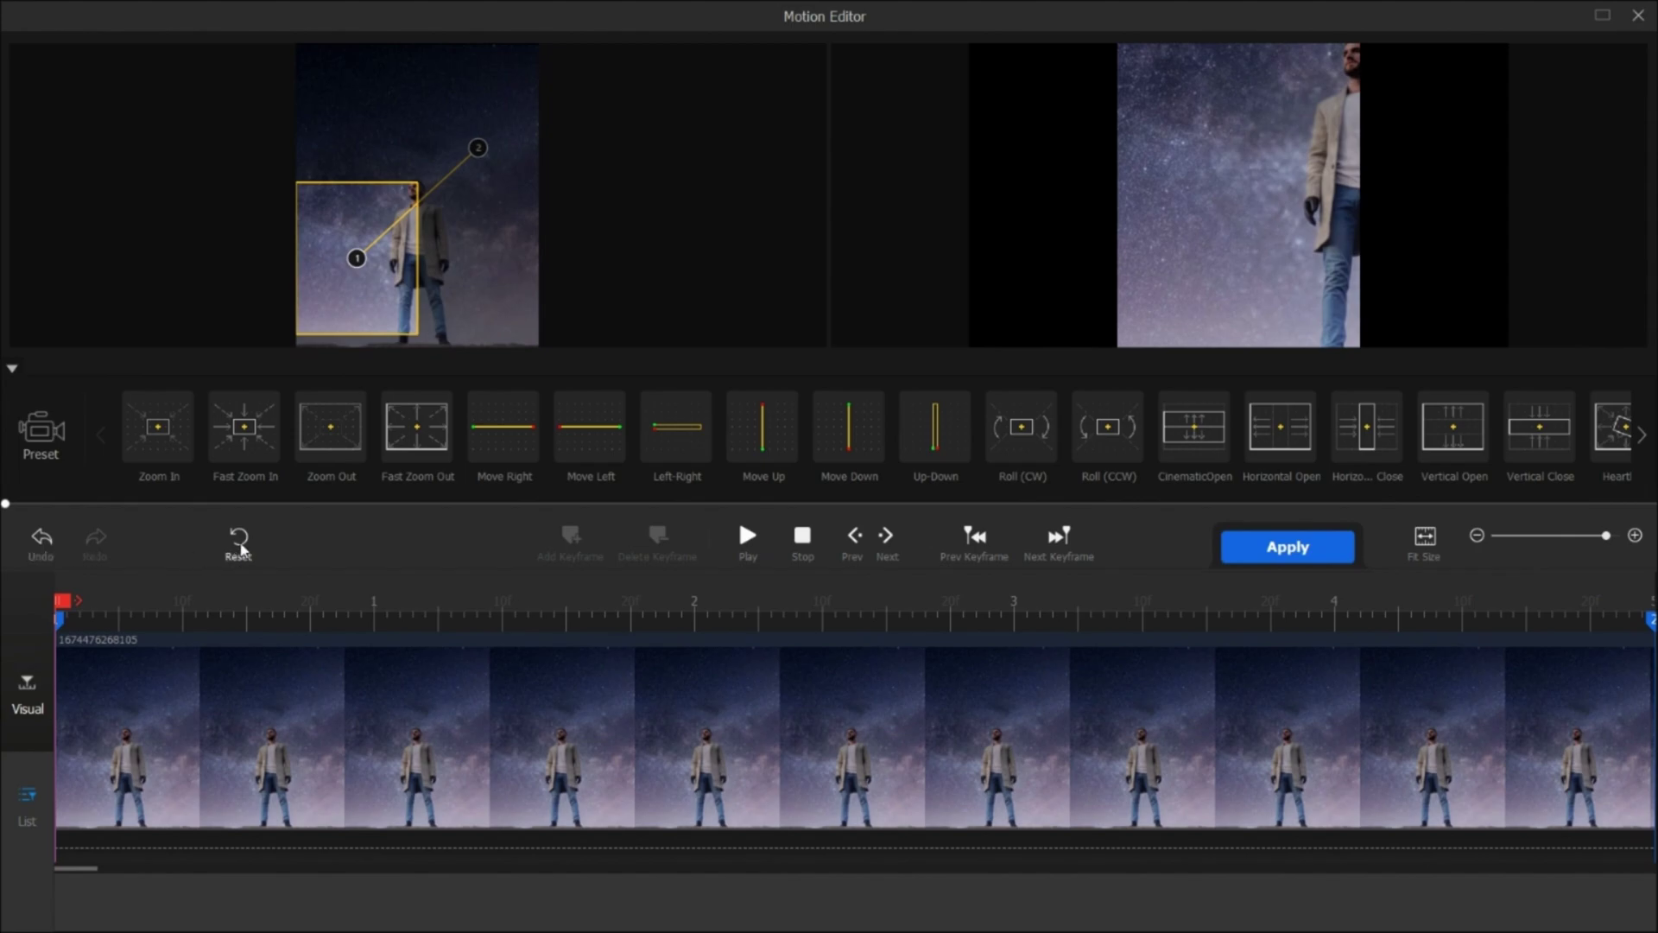
Reset the picture's motion and add the Move Down preset
left_click(239, 544)
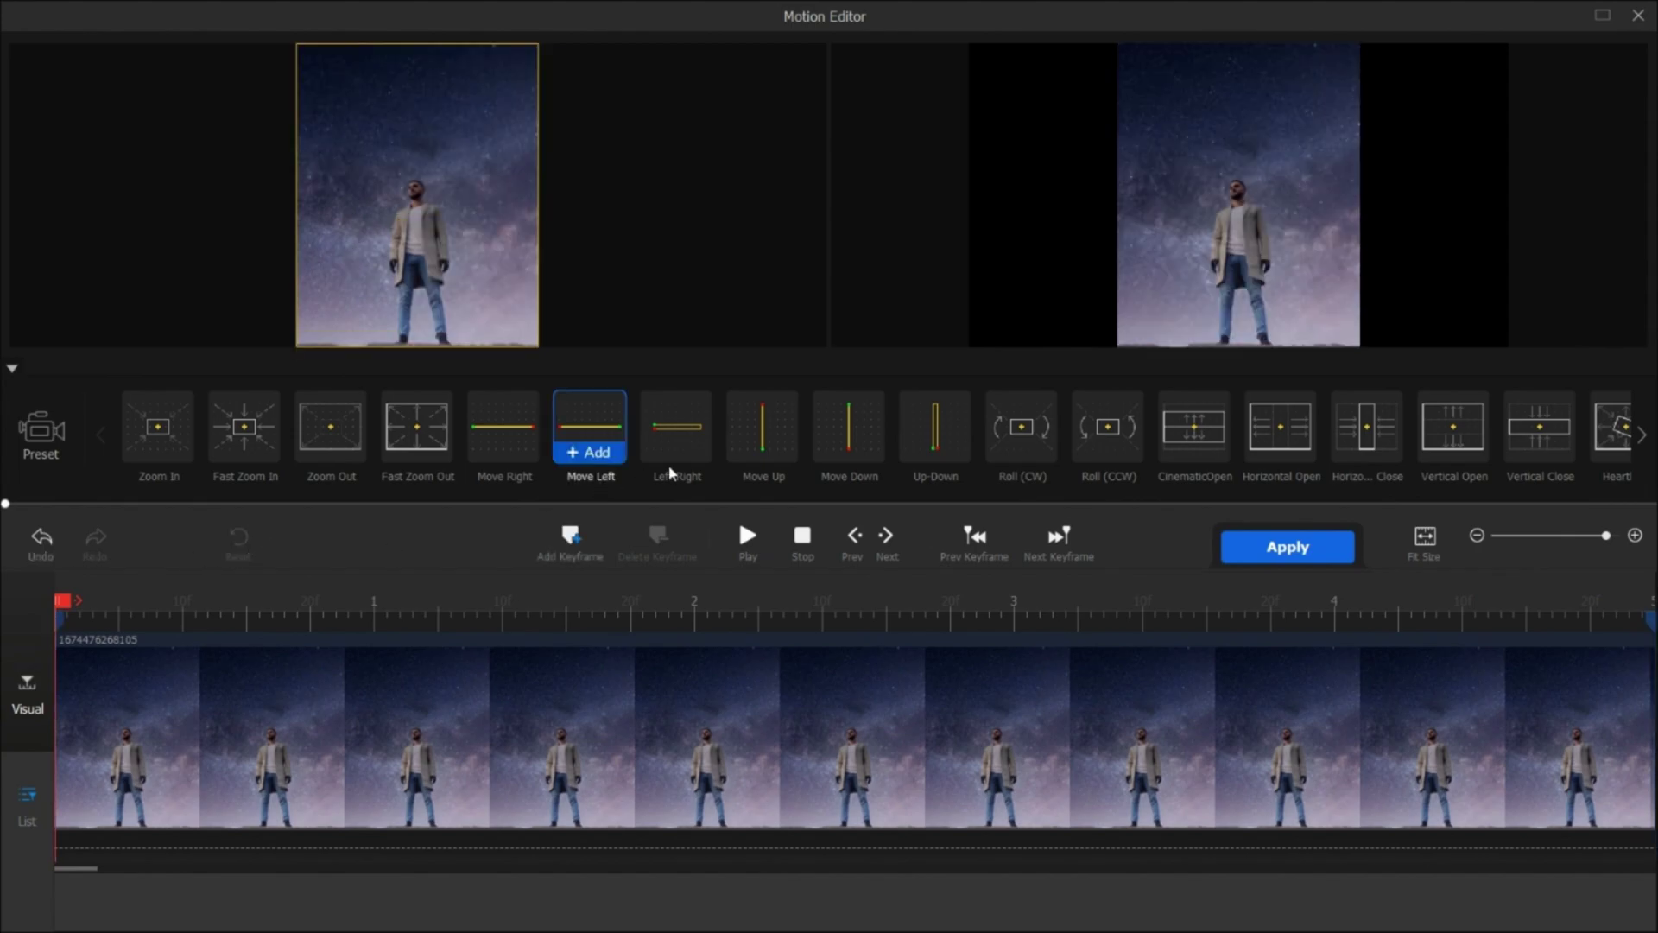
left_click(867, 455)
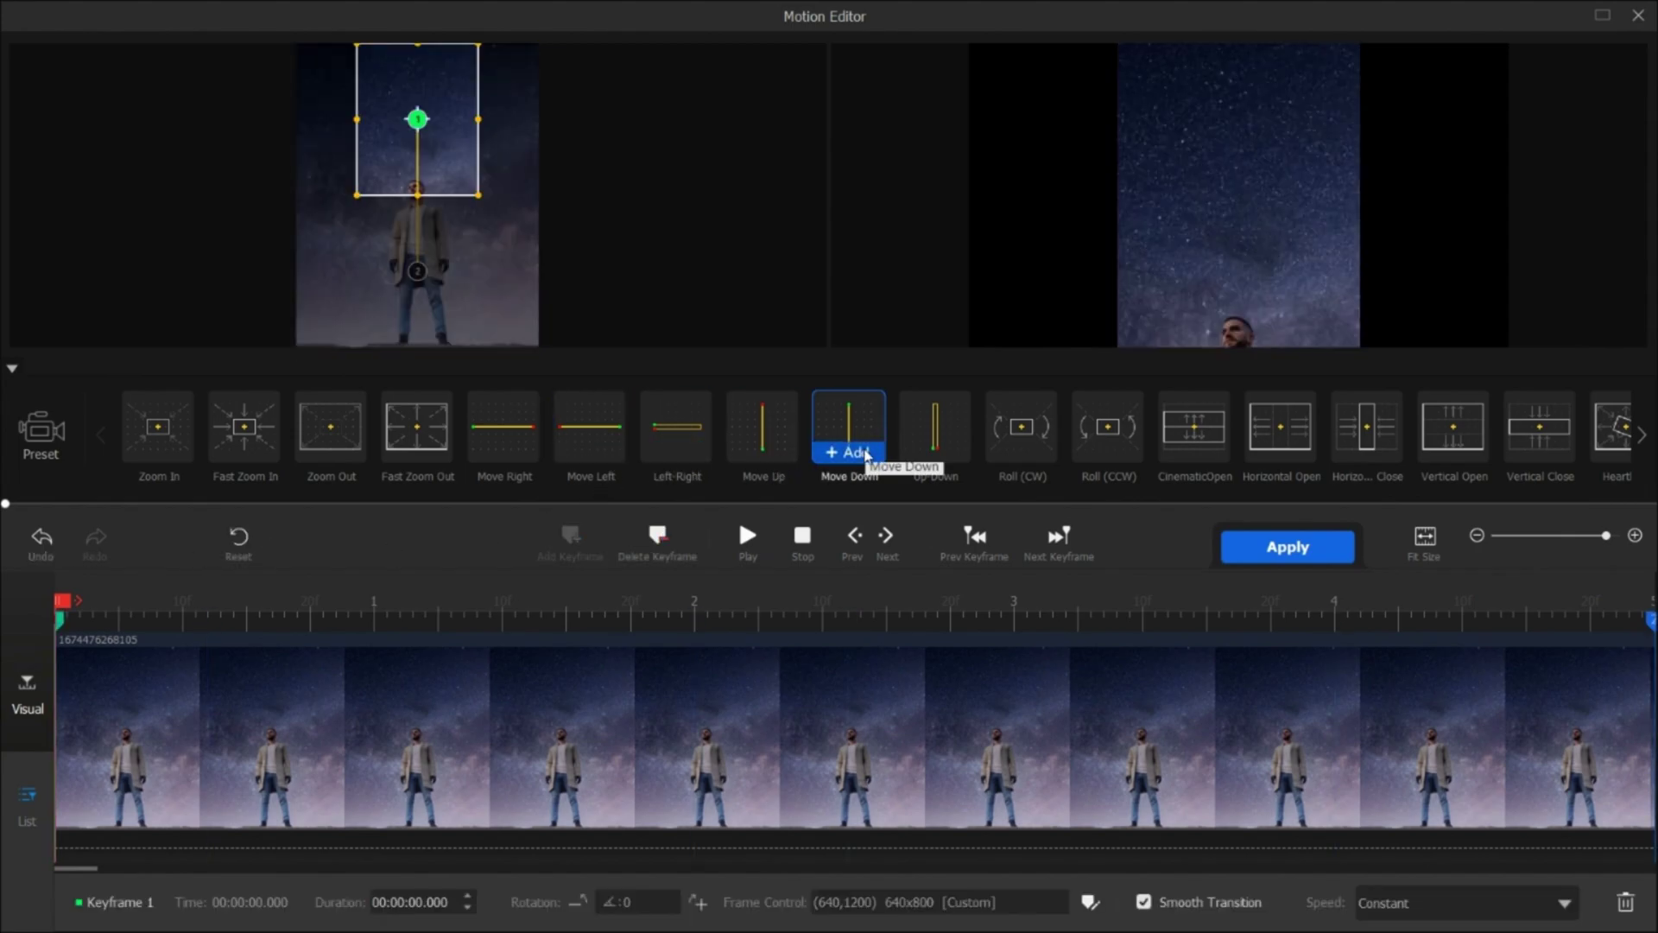
Preview the Move Down motion, and try the CinematicOpen preset on the picture with a preview
left_click(748, 537)
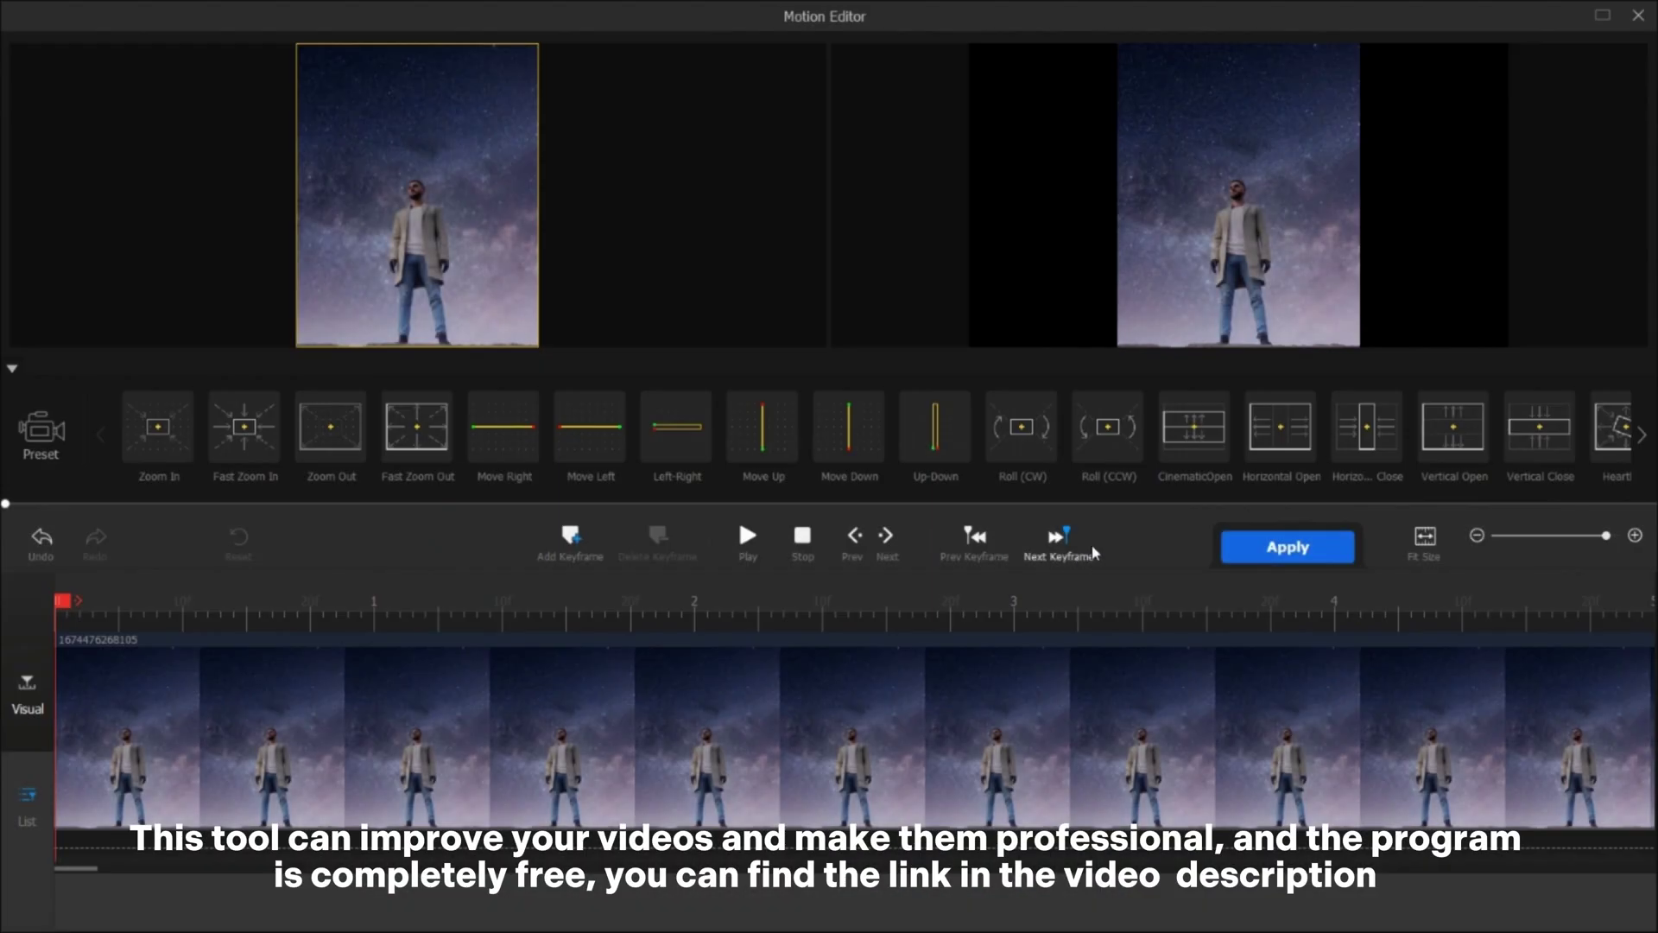
left_click(1196, 453)
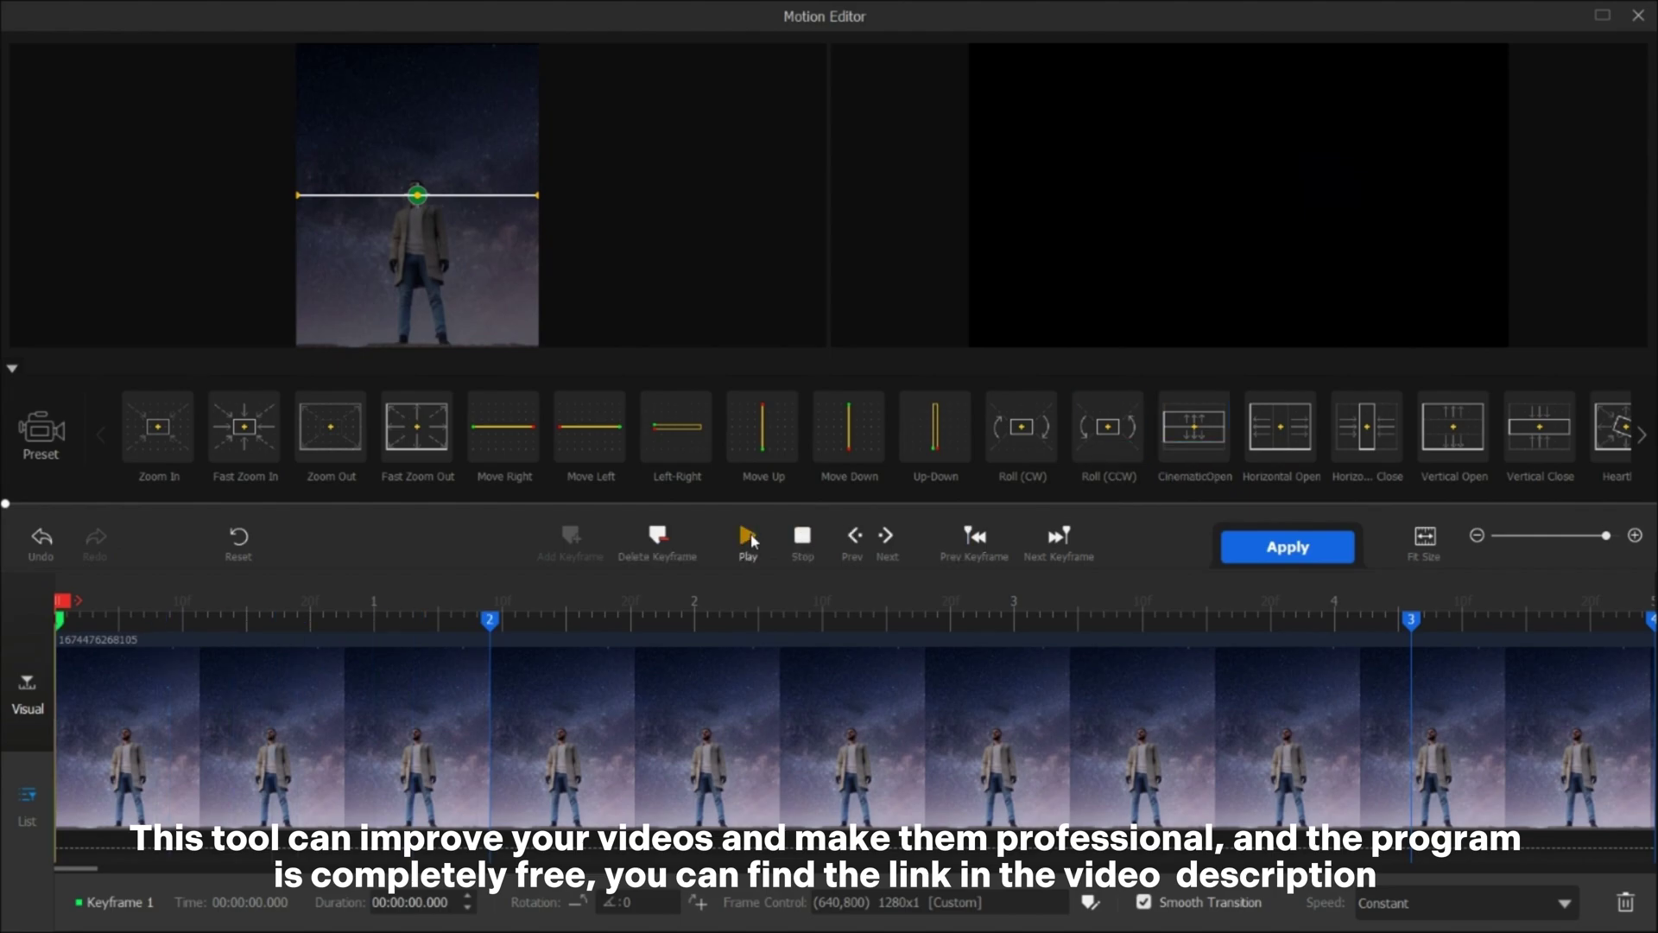
left_click(747, 537)
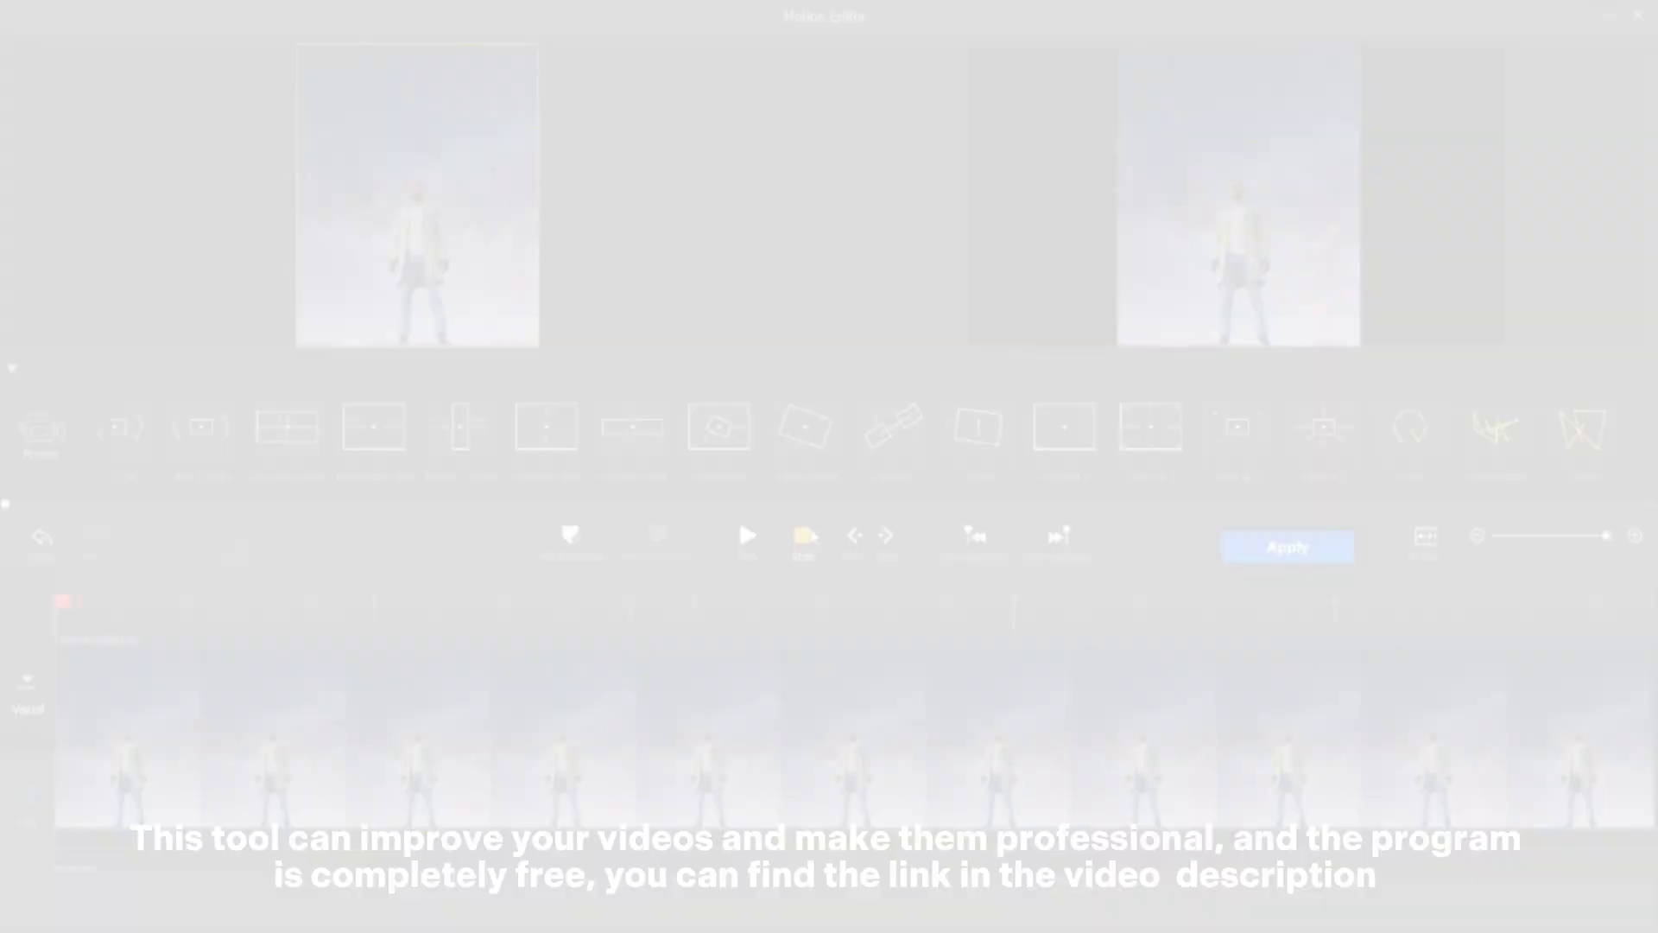
Add the Zoom Rotate preset to the picture and preview the motion
mouse_move(790, 470)
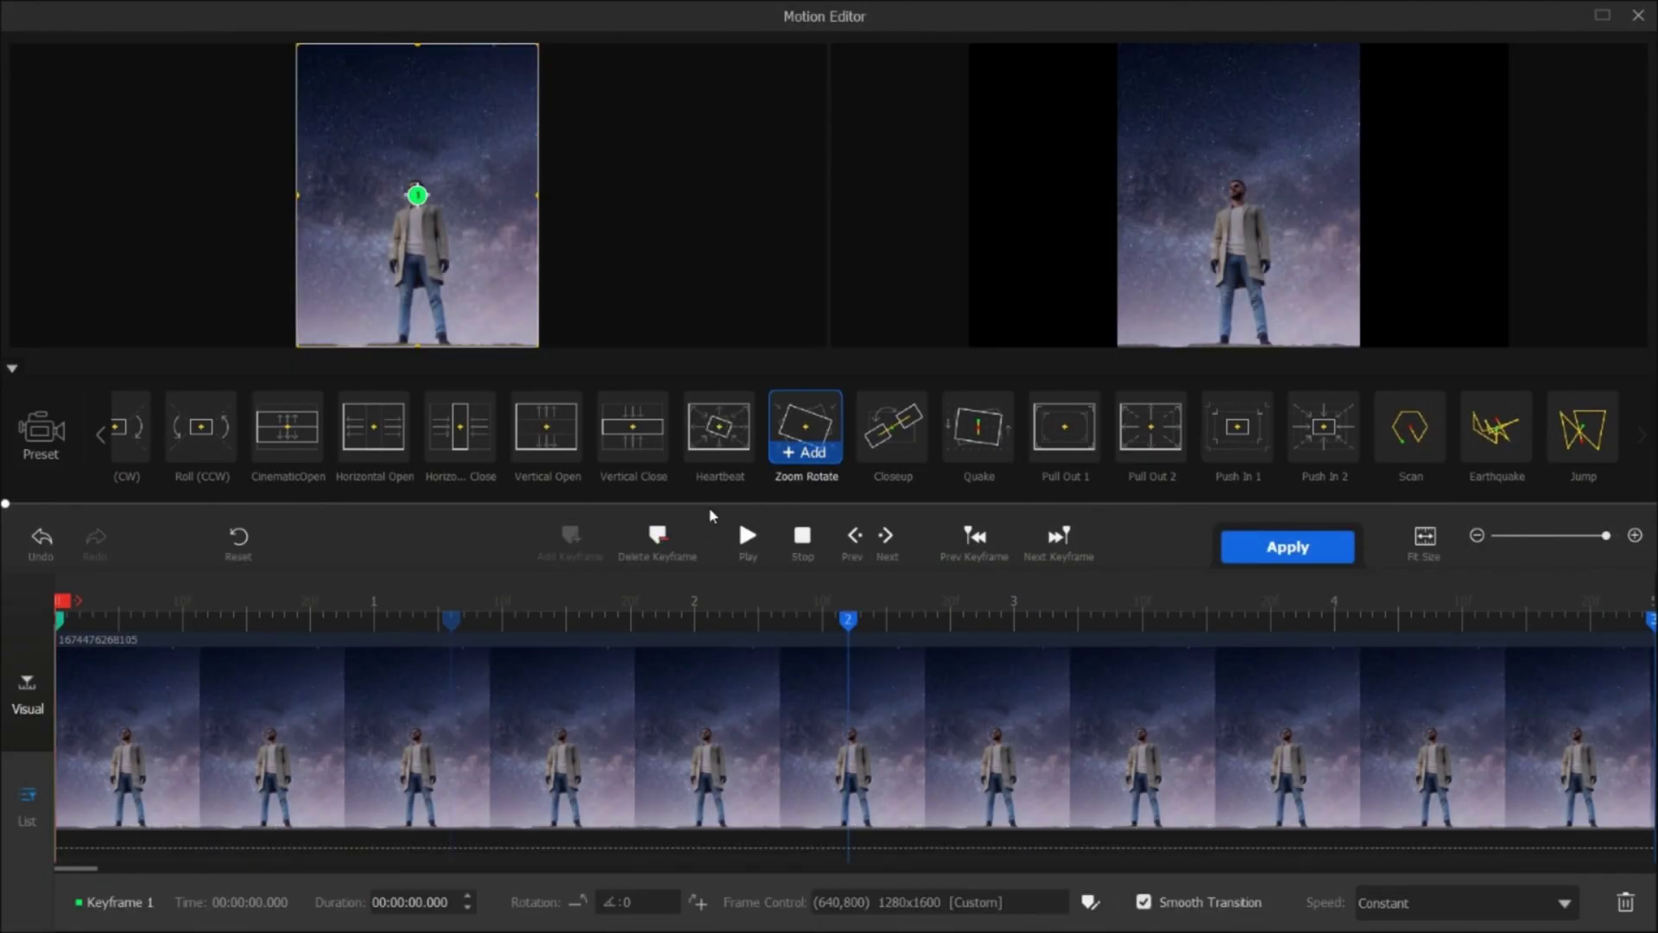
left_click(748, 542)
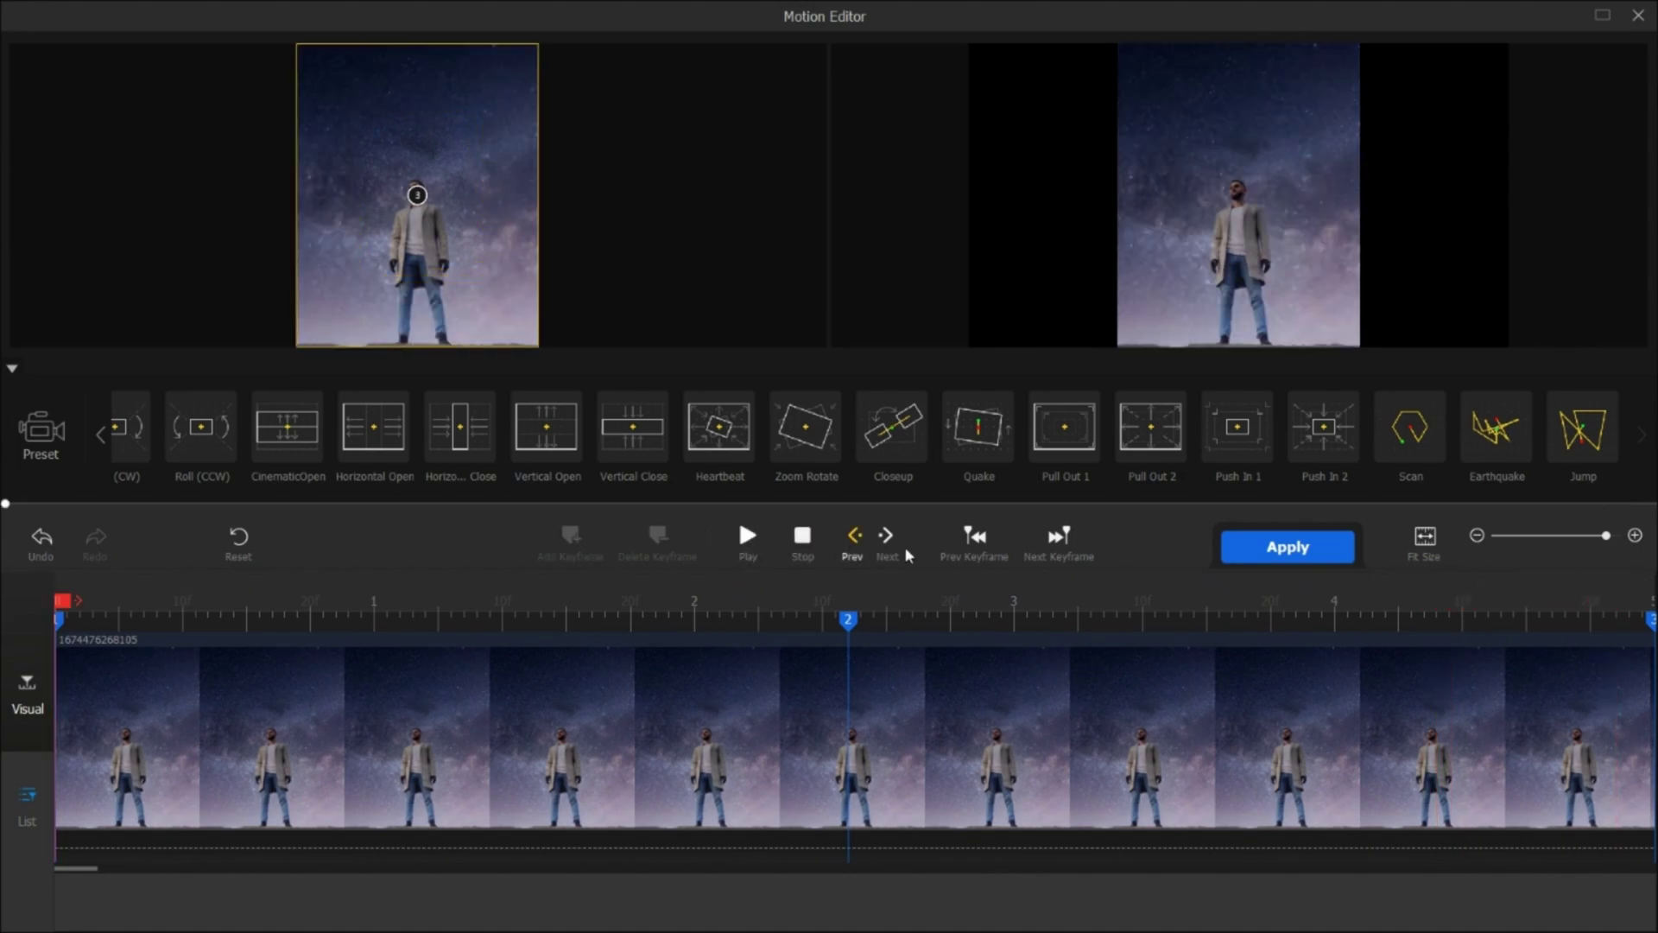
left_click_drag(1605, 536, 1577, 537)
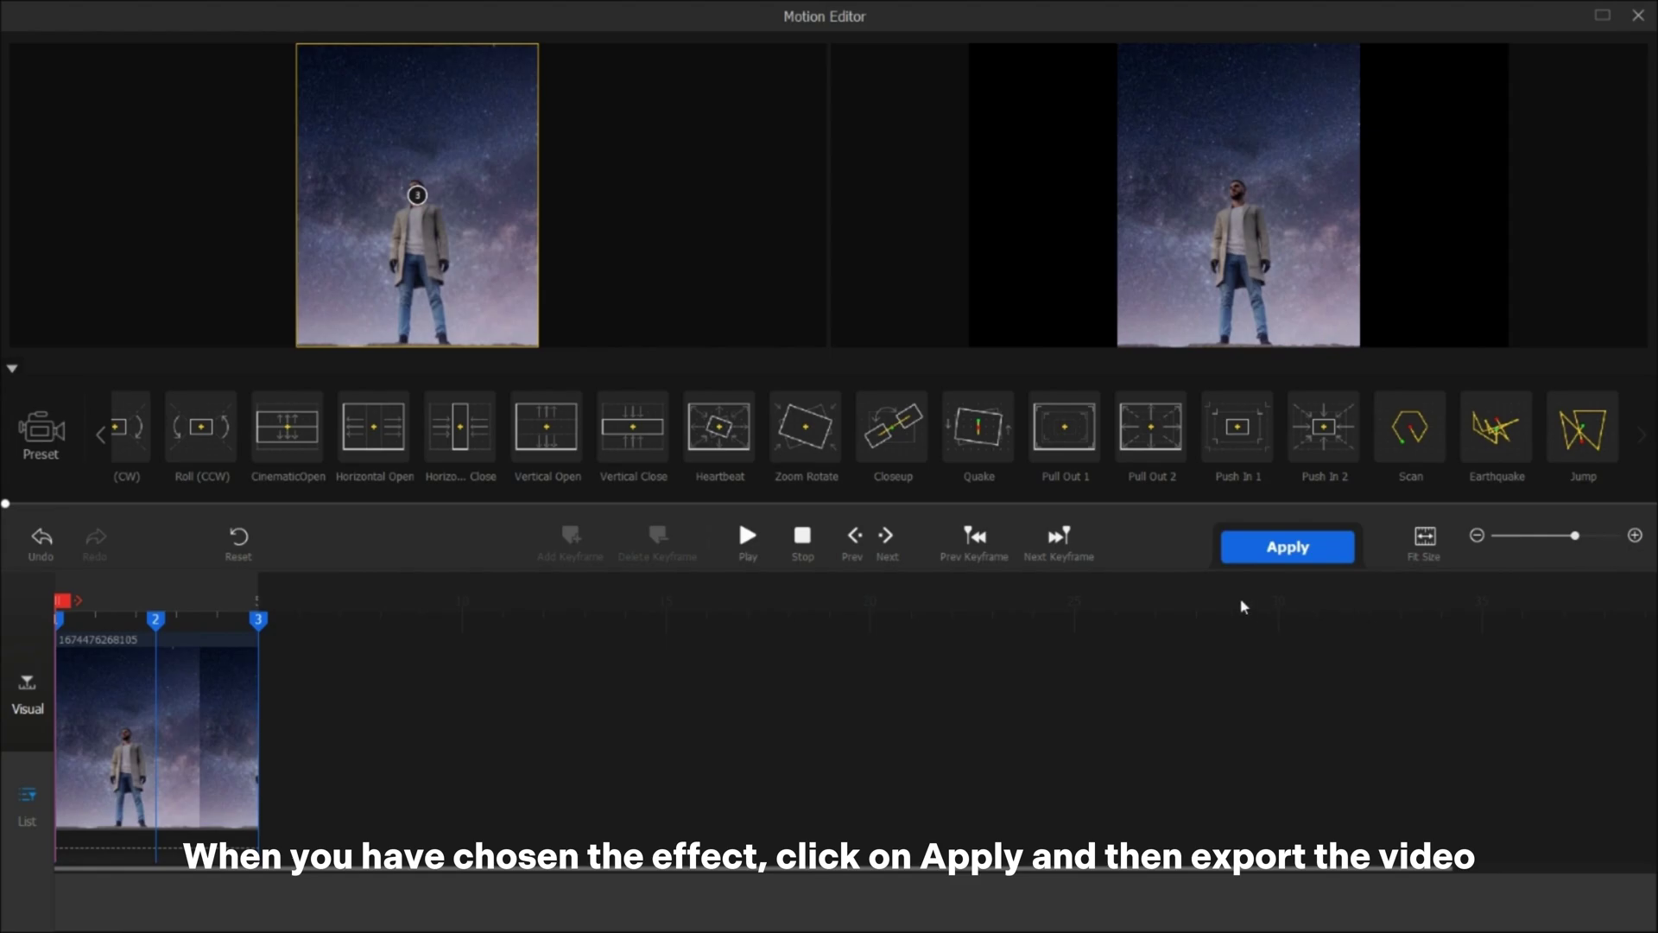
Apply the motion to the picture and export the video as MP4 with the default export settings
left_click(1291, 555)
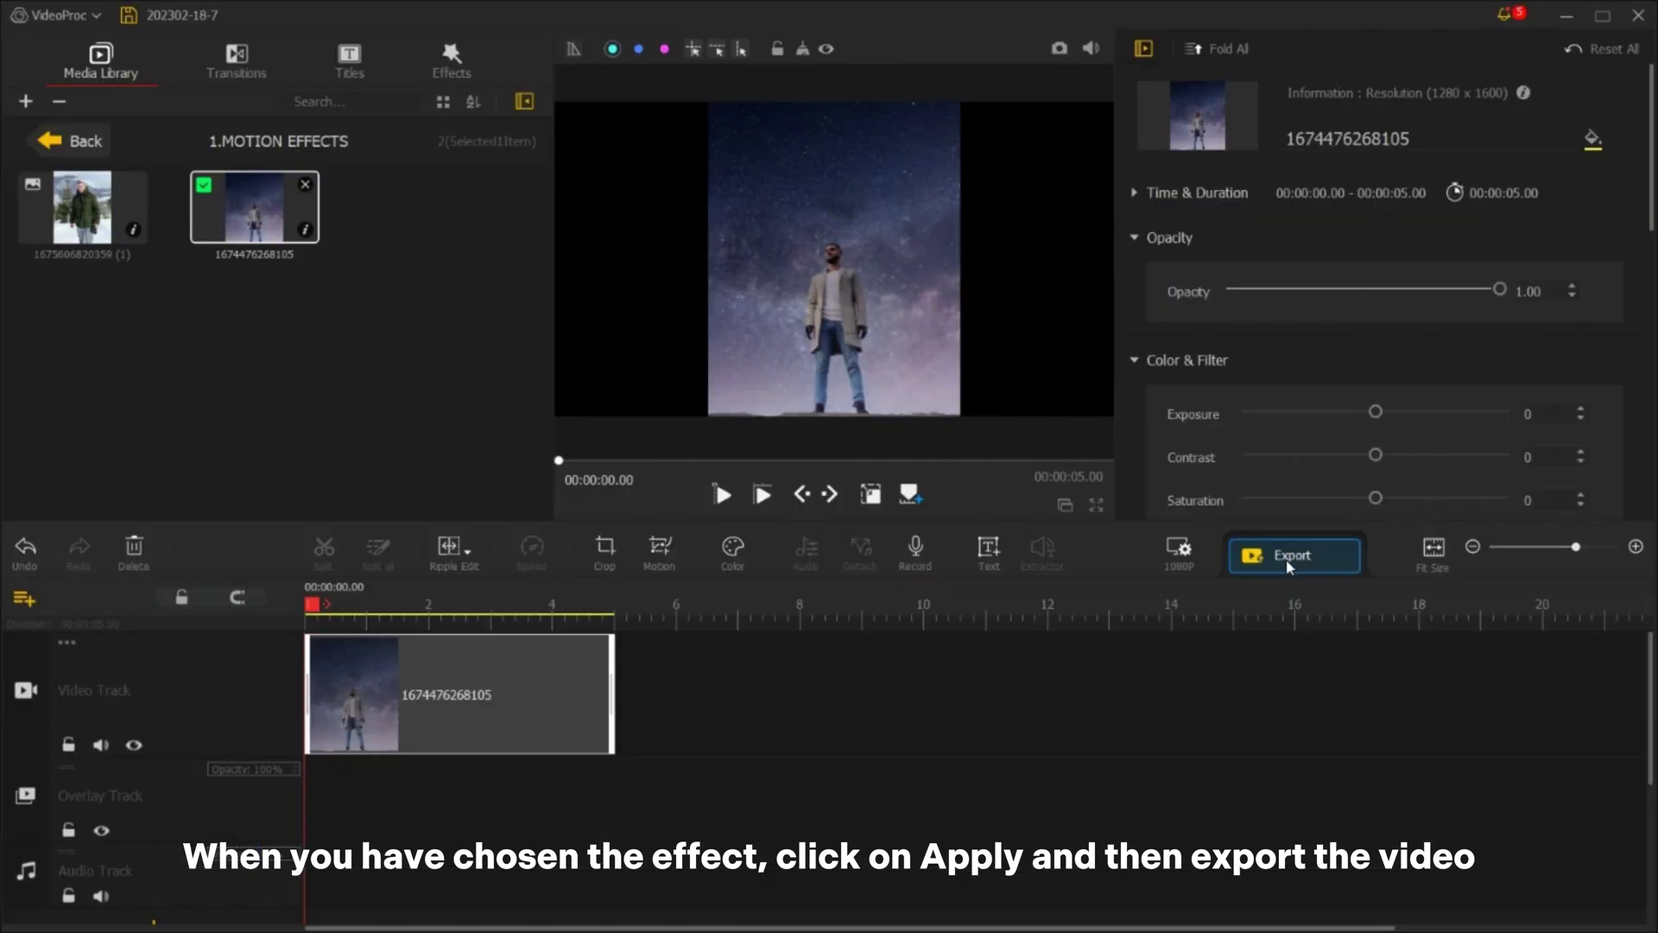
left_click(1273, 560)
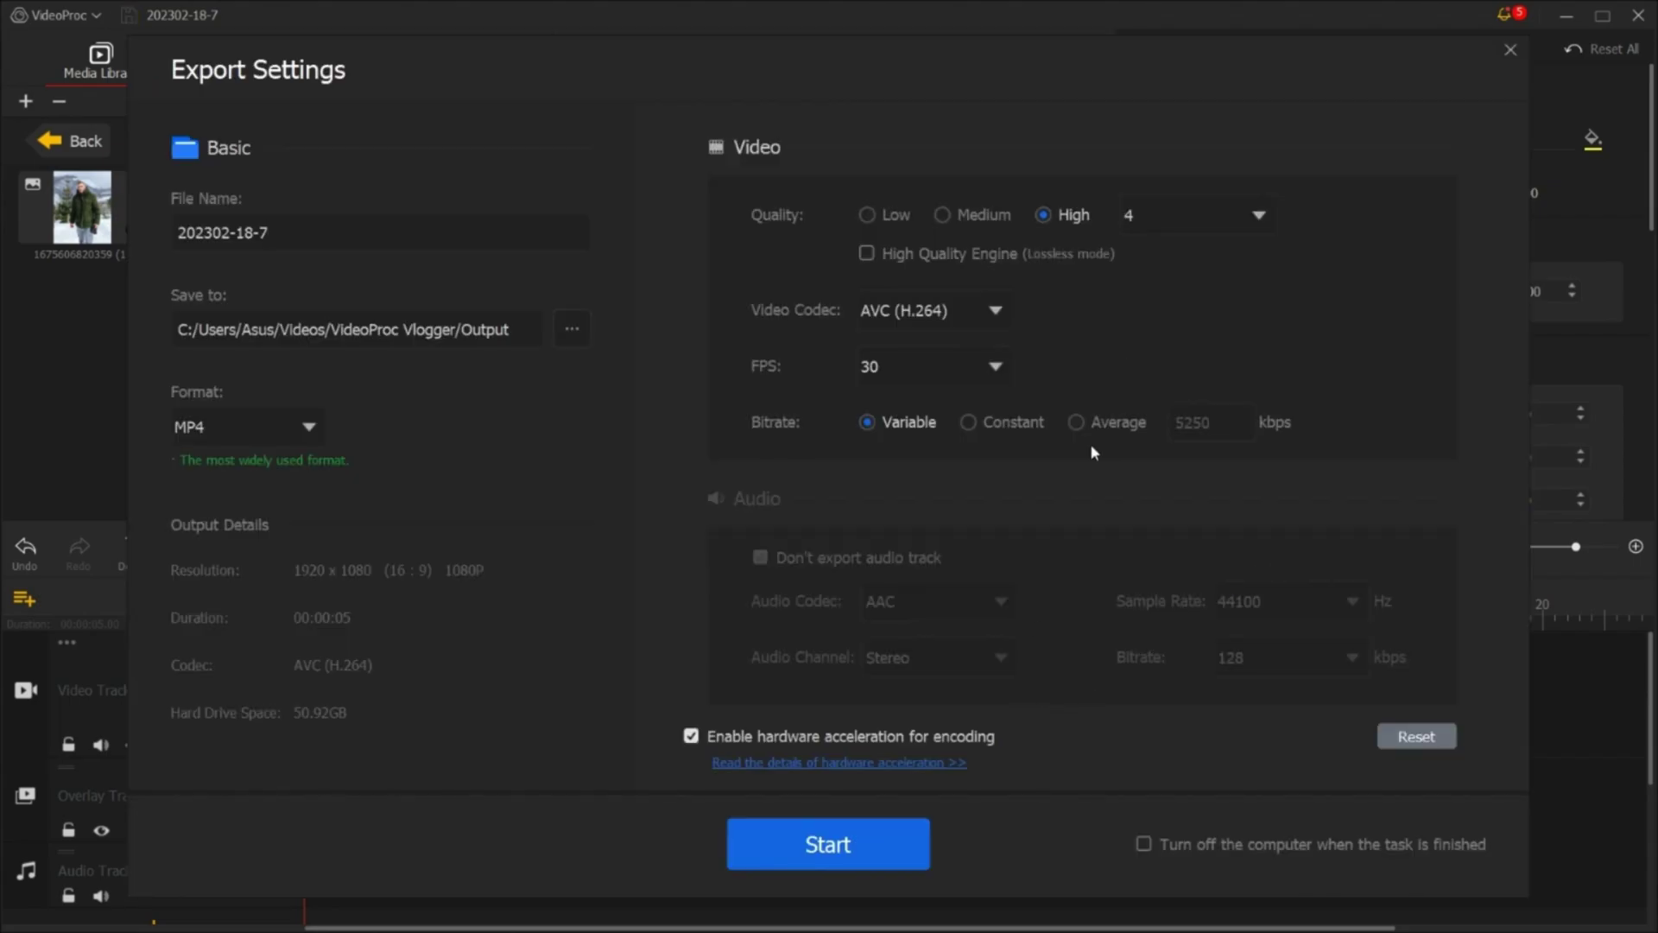
left_click(888, 836)
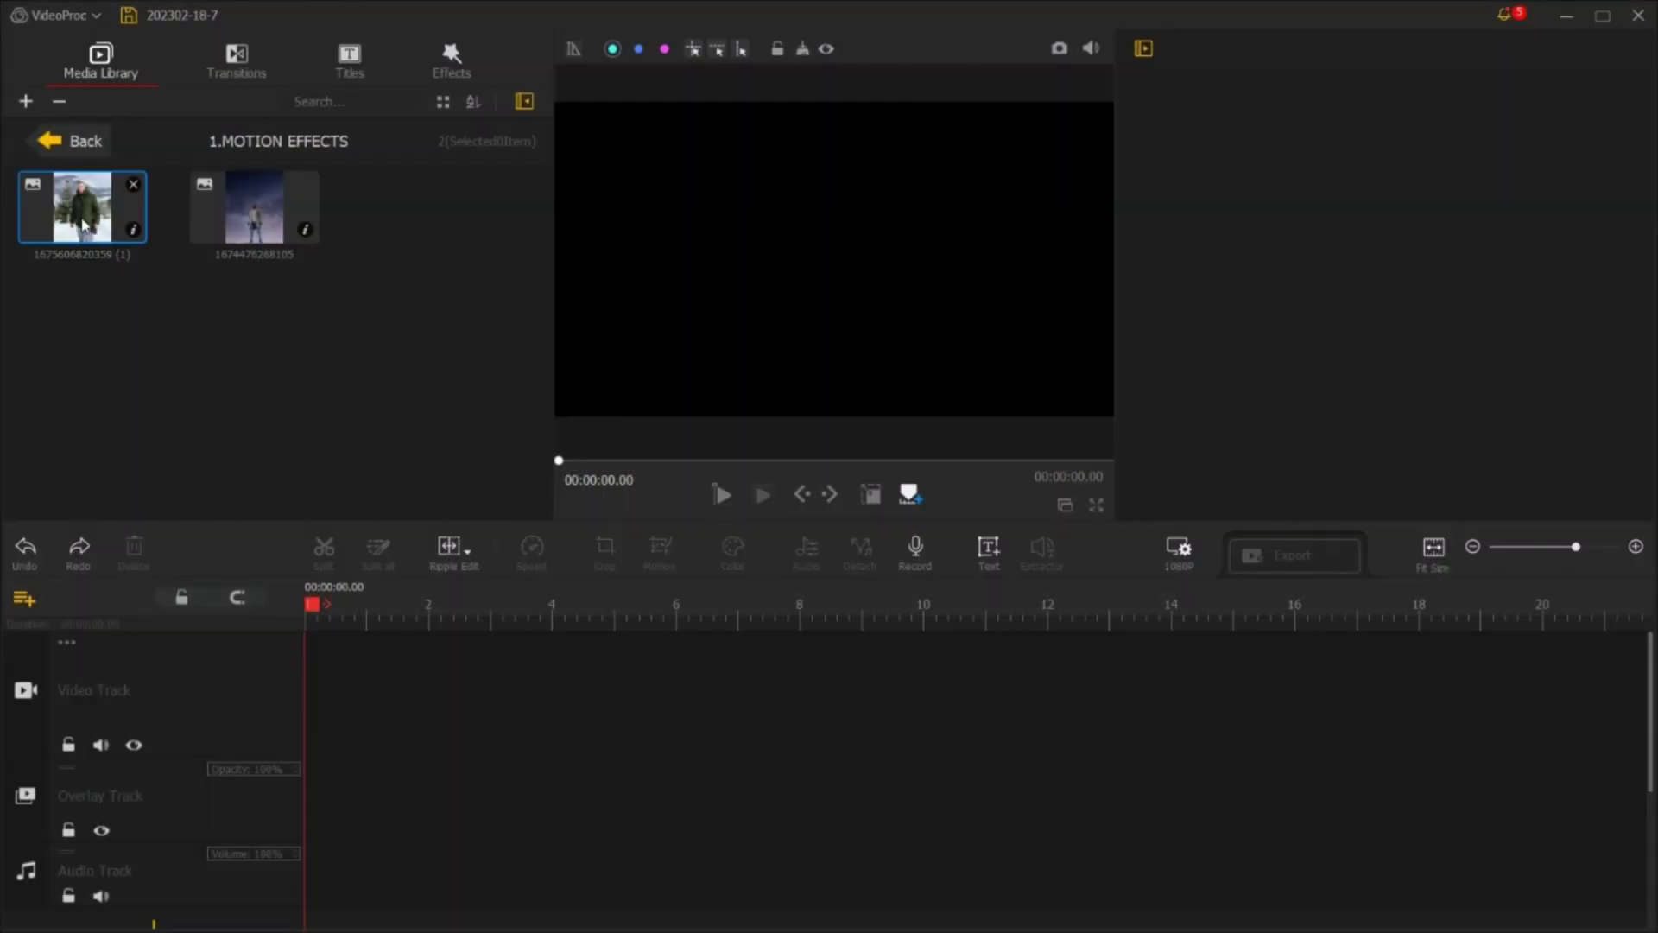
left_click_drag(82, 208, 400, 637)
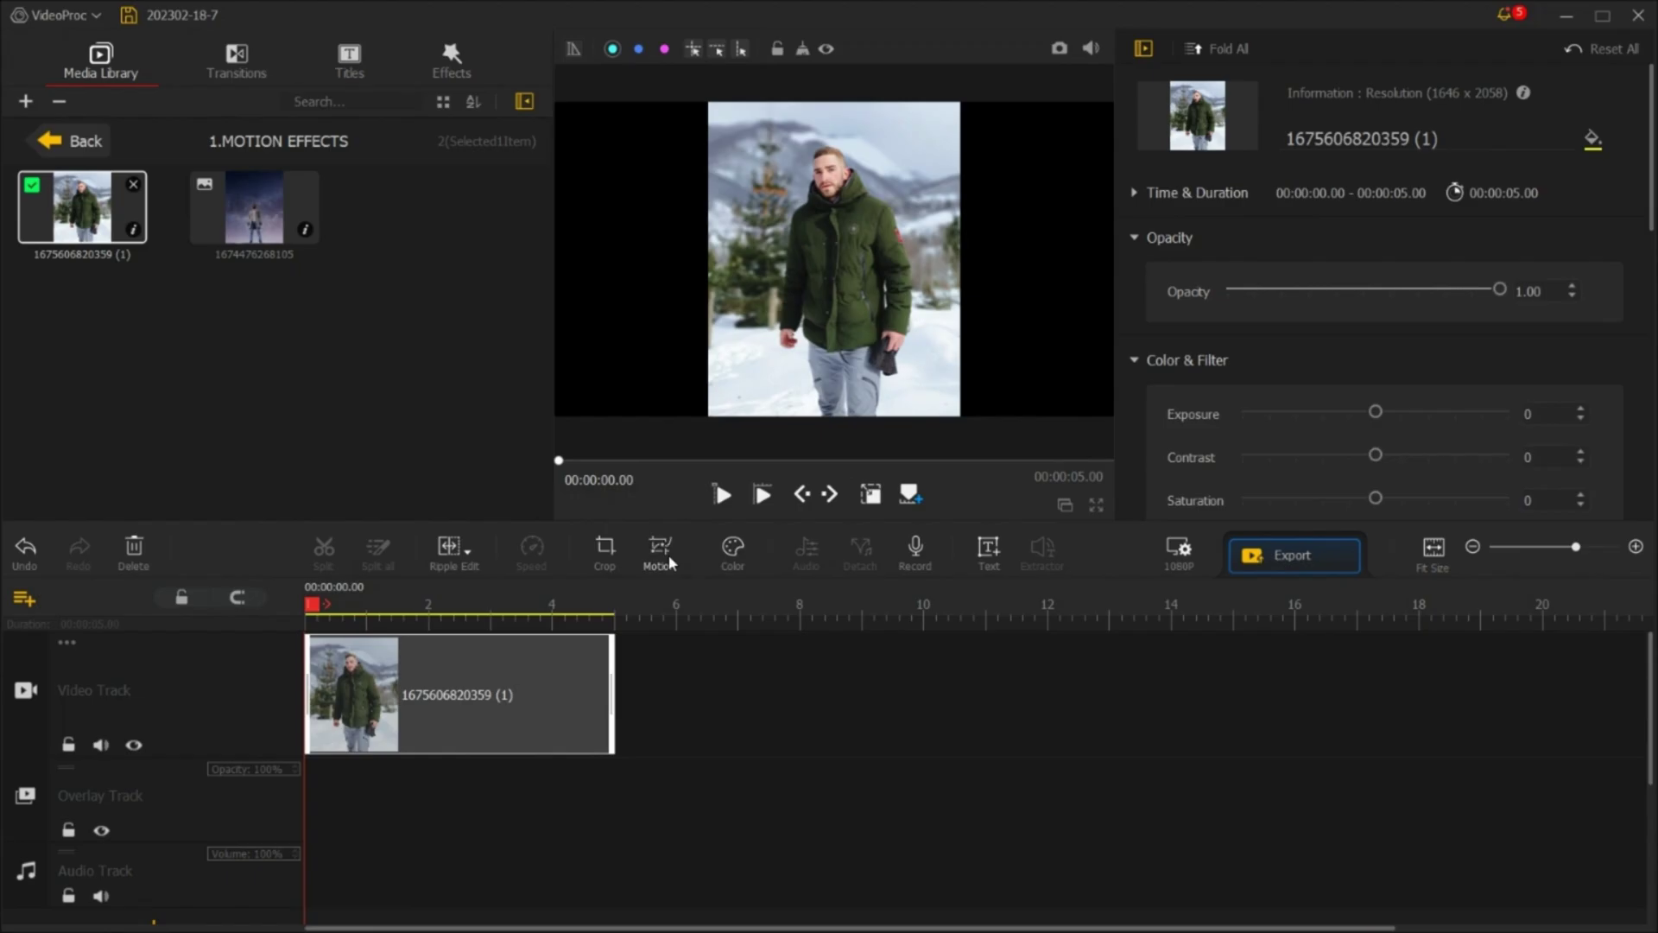
left_click(662, 551)
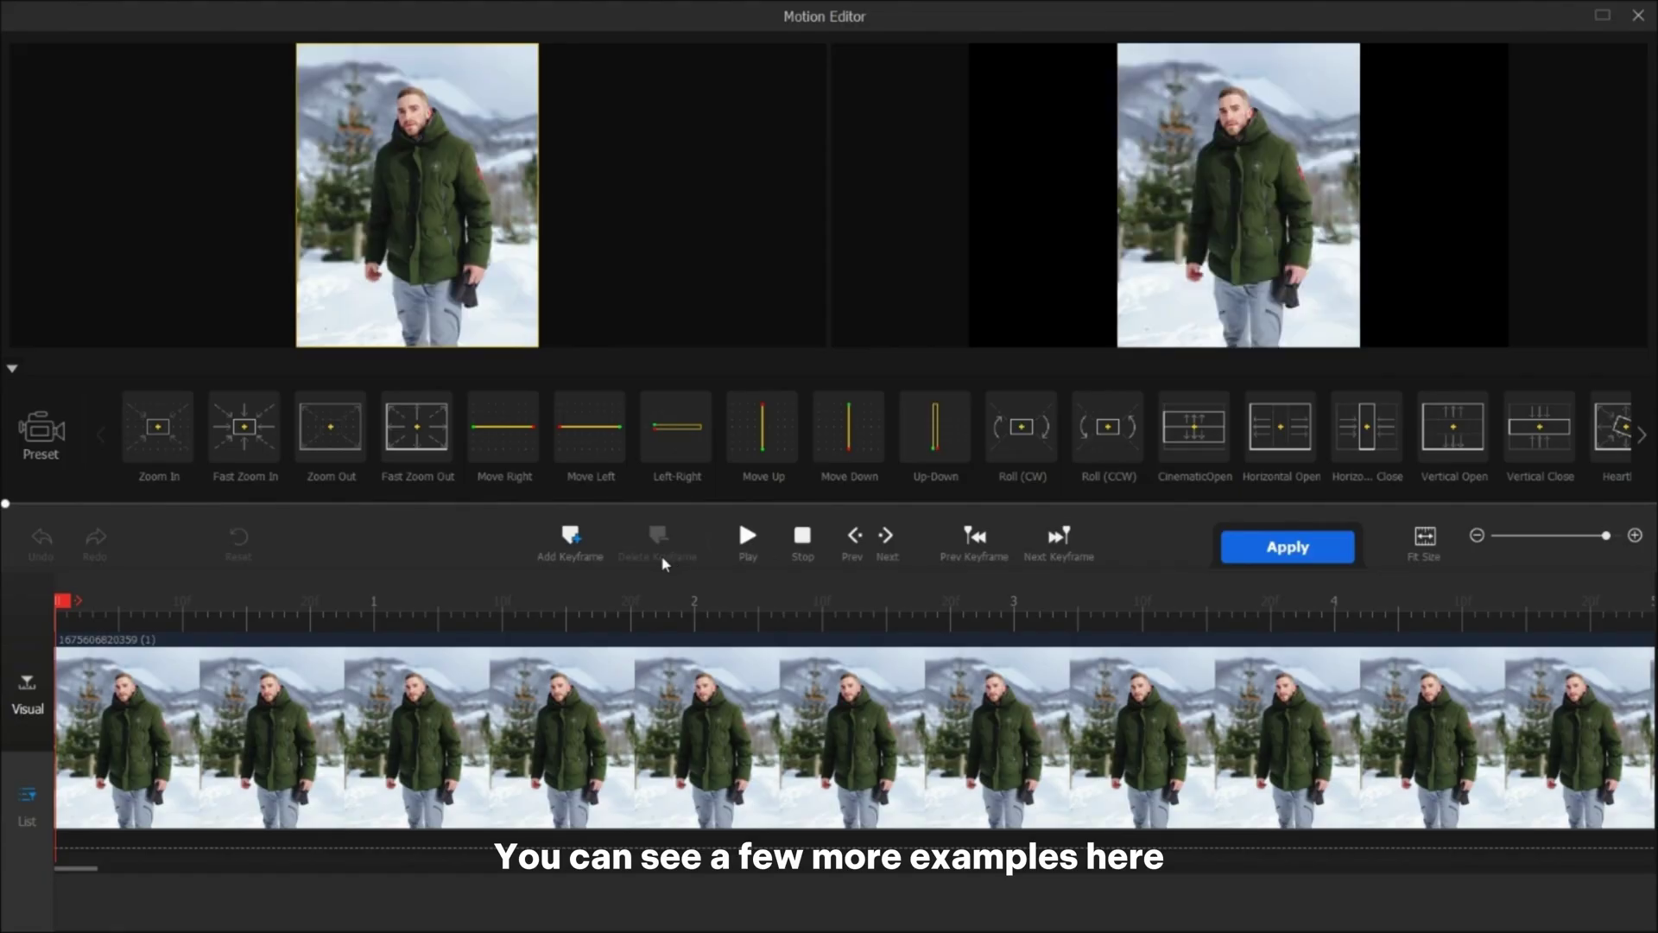
Try the Roll (CCW) and Pull Out 2 motion presets on the picture, previewing each one
left_click(1111, 453)
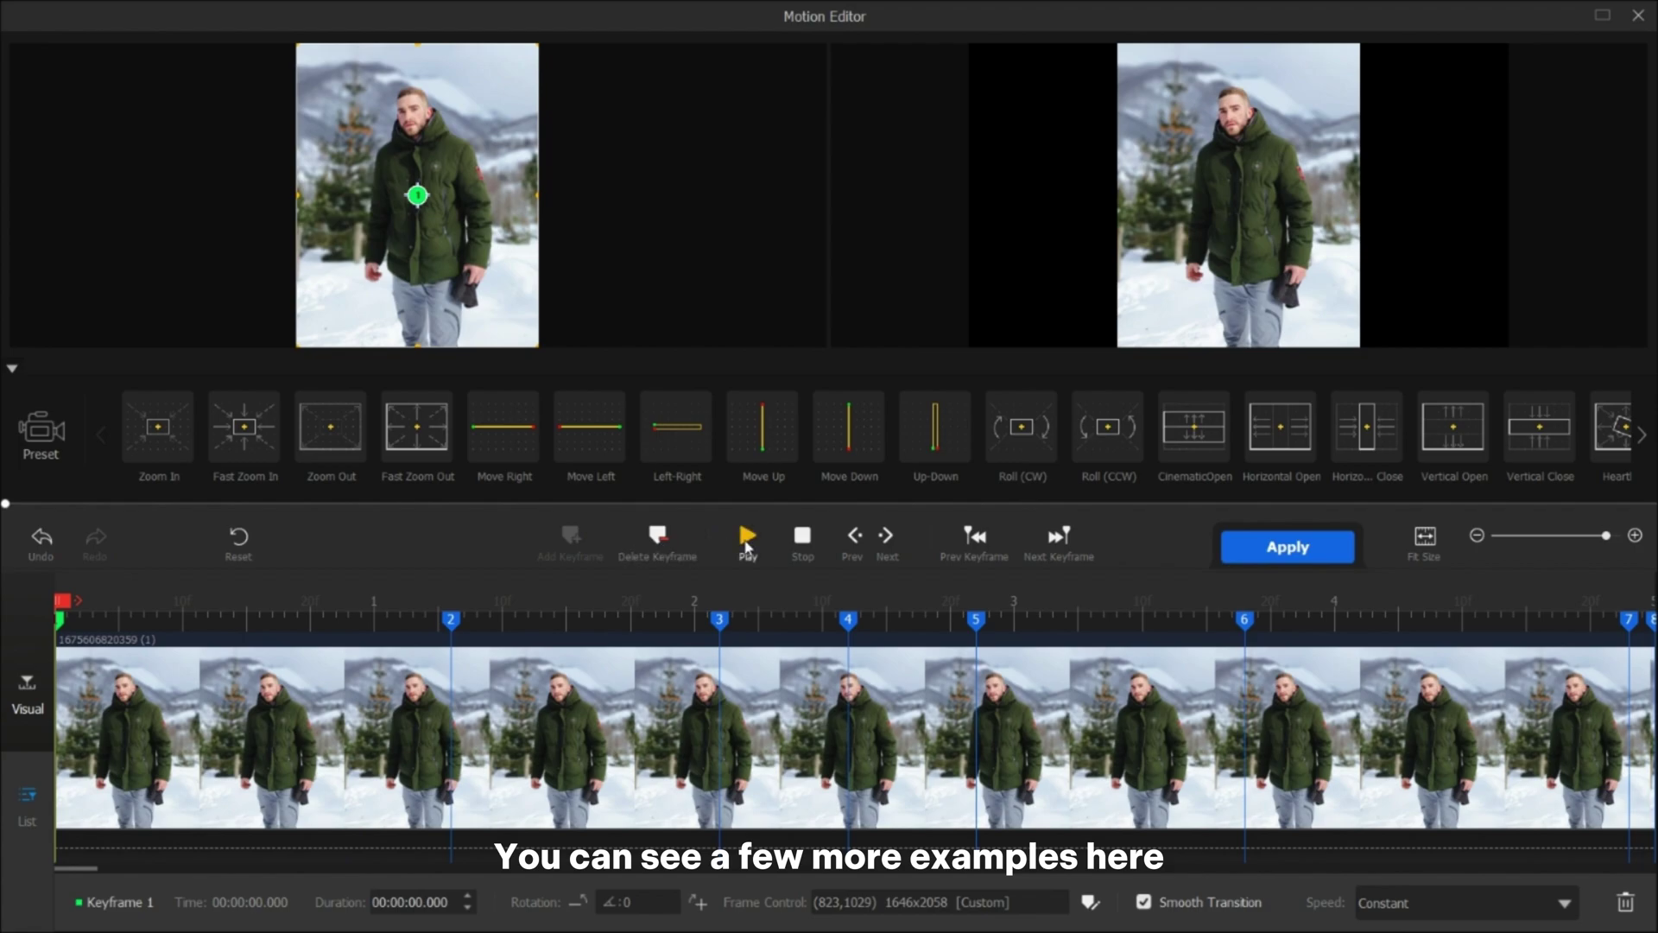
left_click(747, 540)
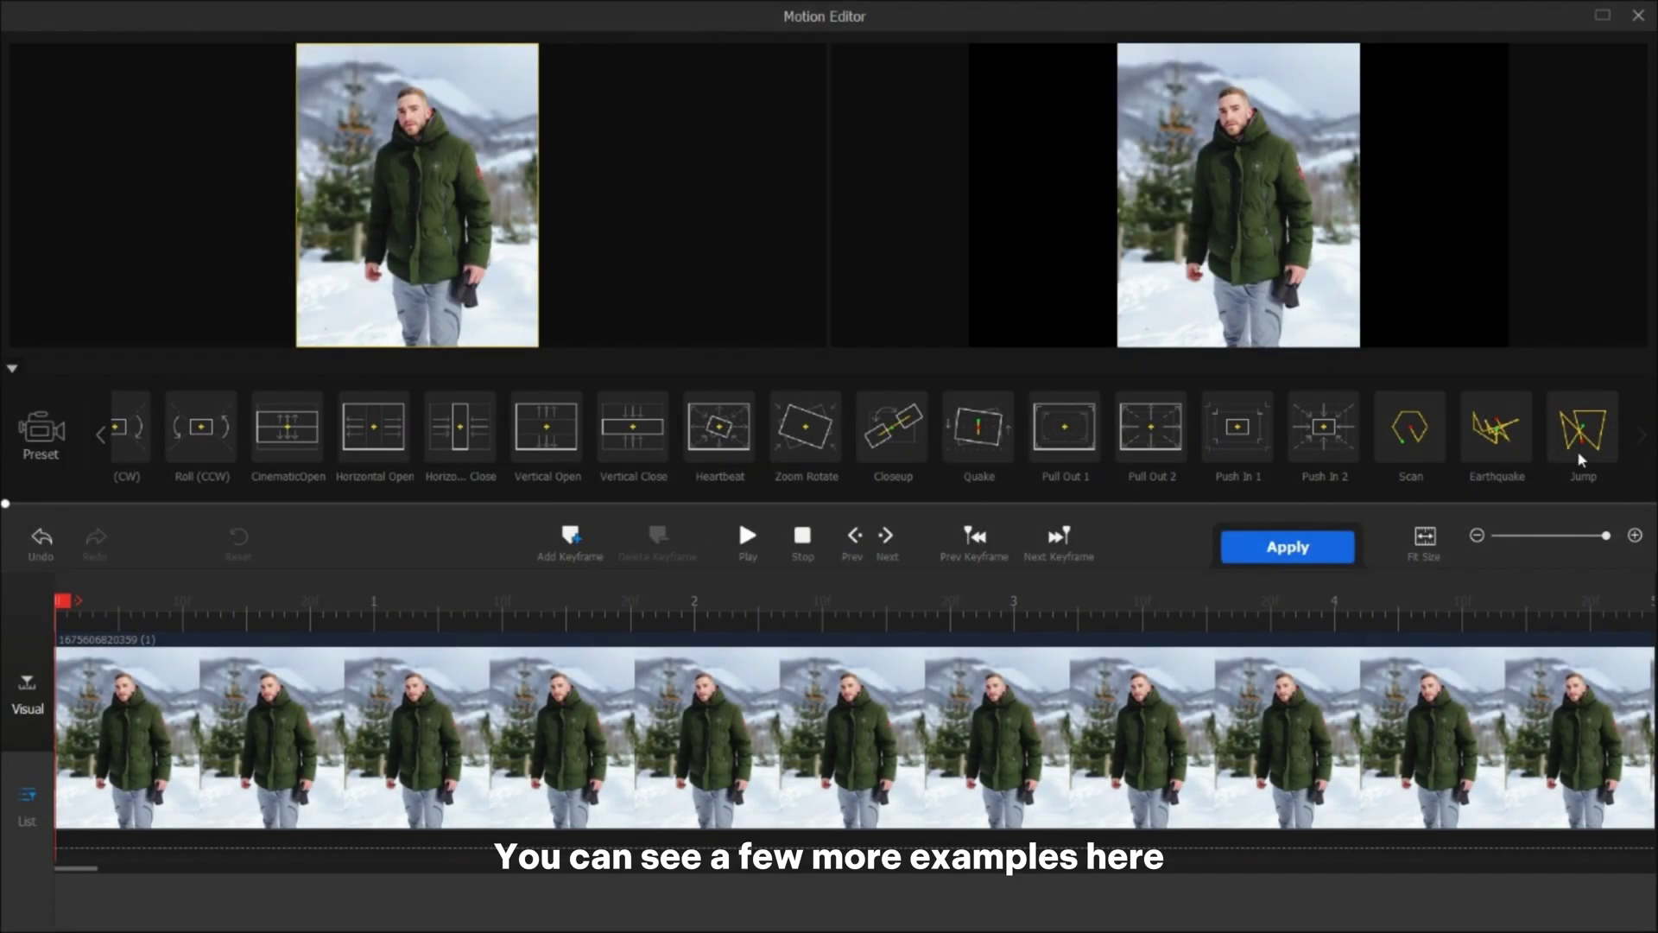
left_click(1151, 453)
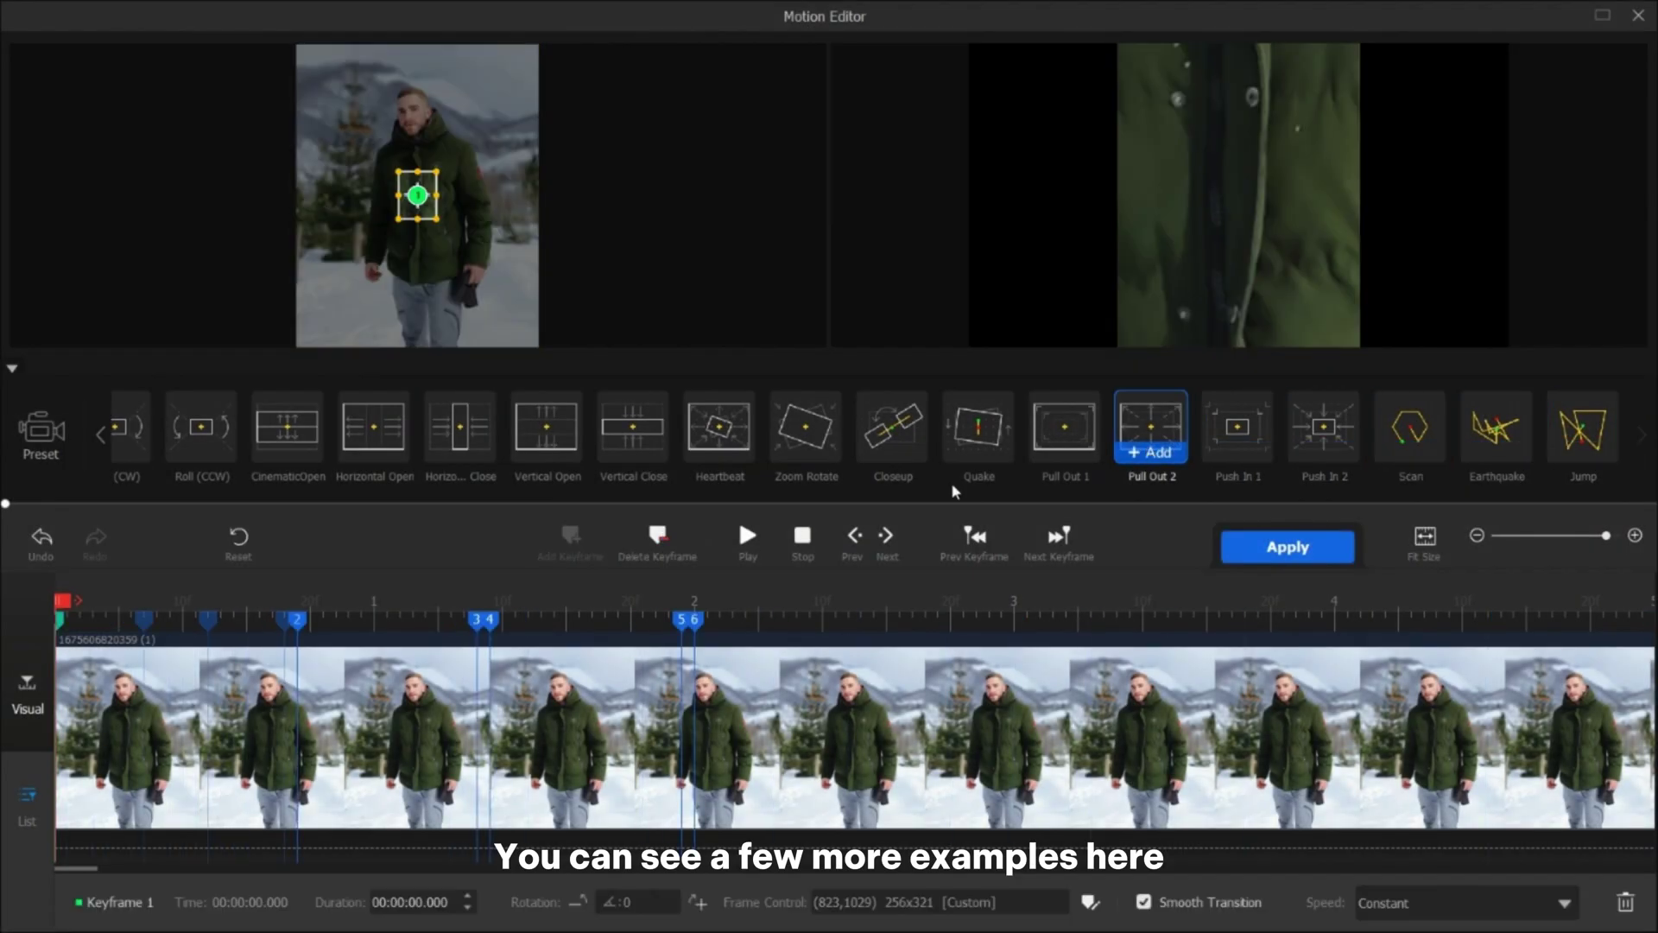
left_click(742, 550)
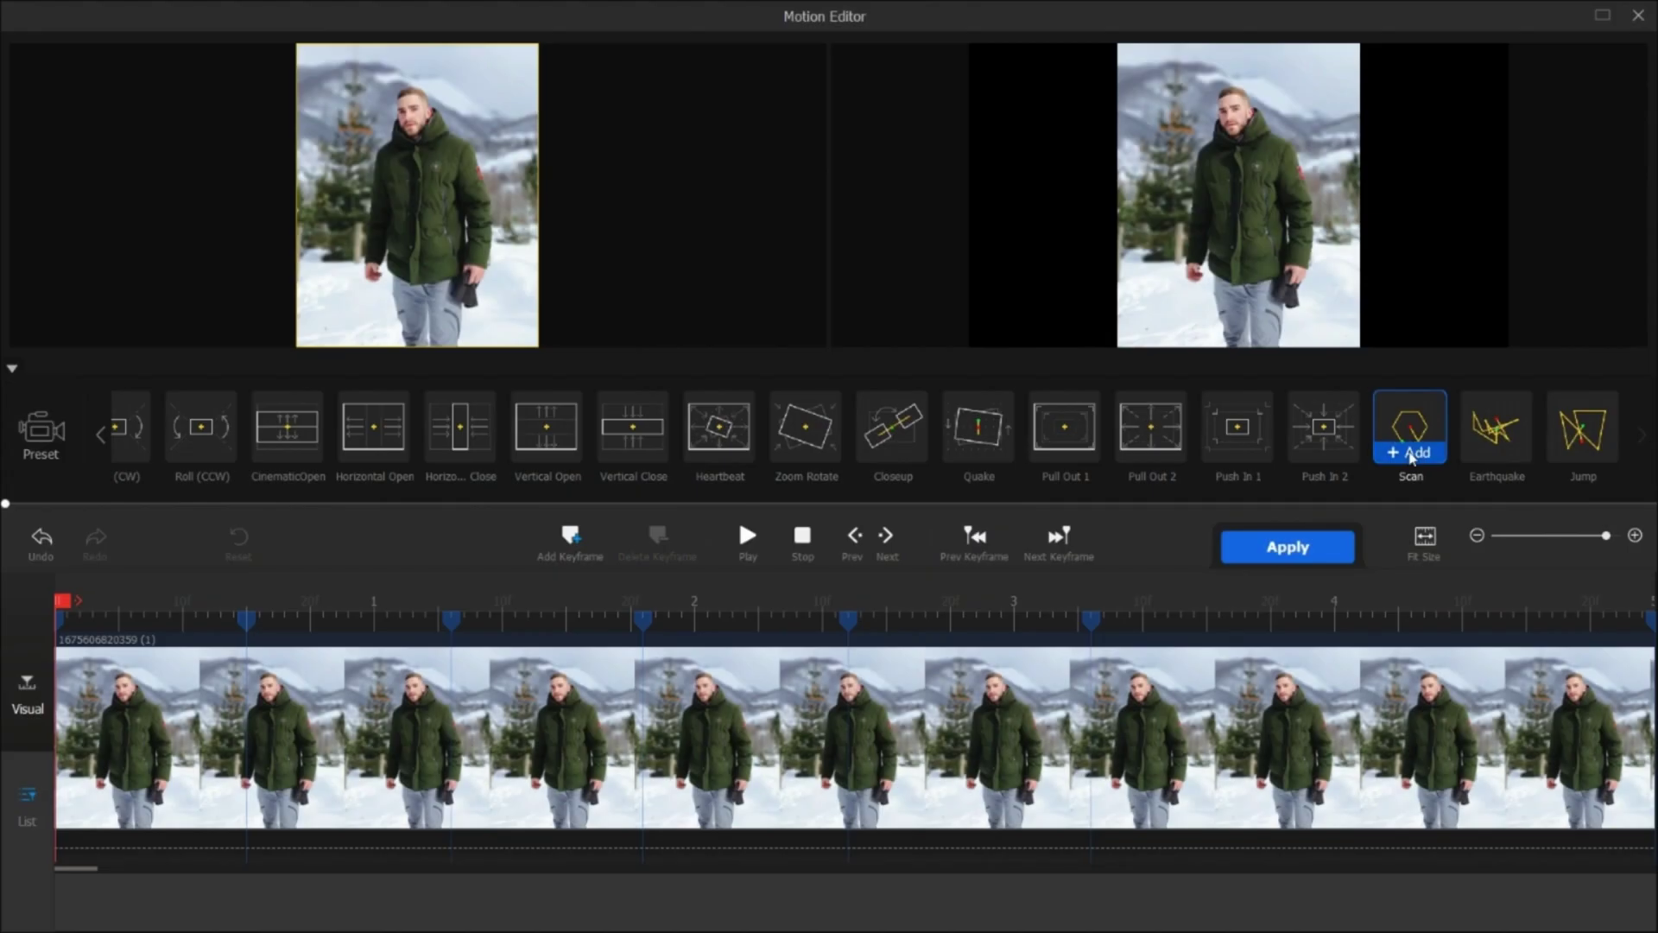
Try the Scan and Jump motion presets on the picture, previewing each one
left_click(1411, 453)
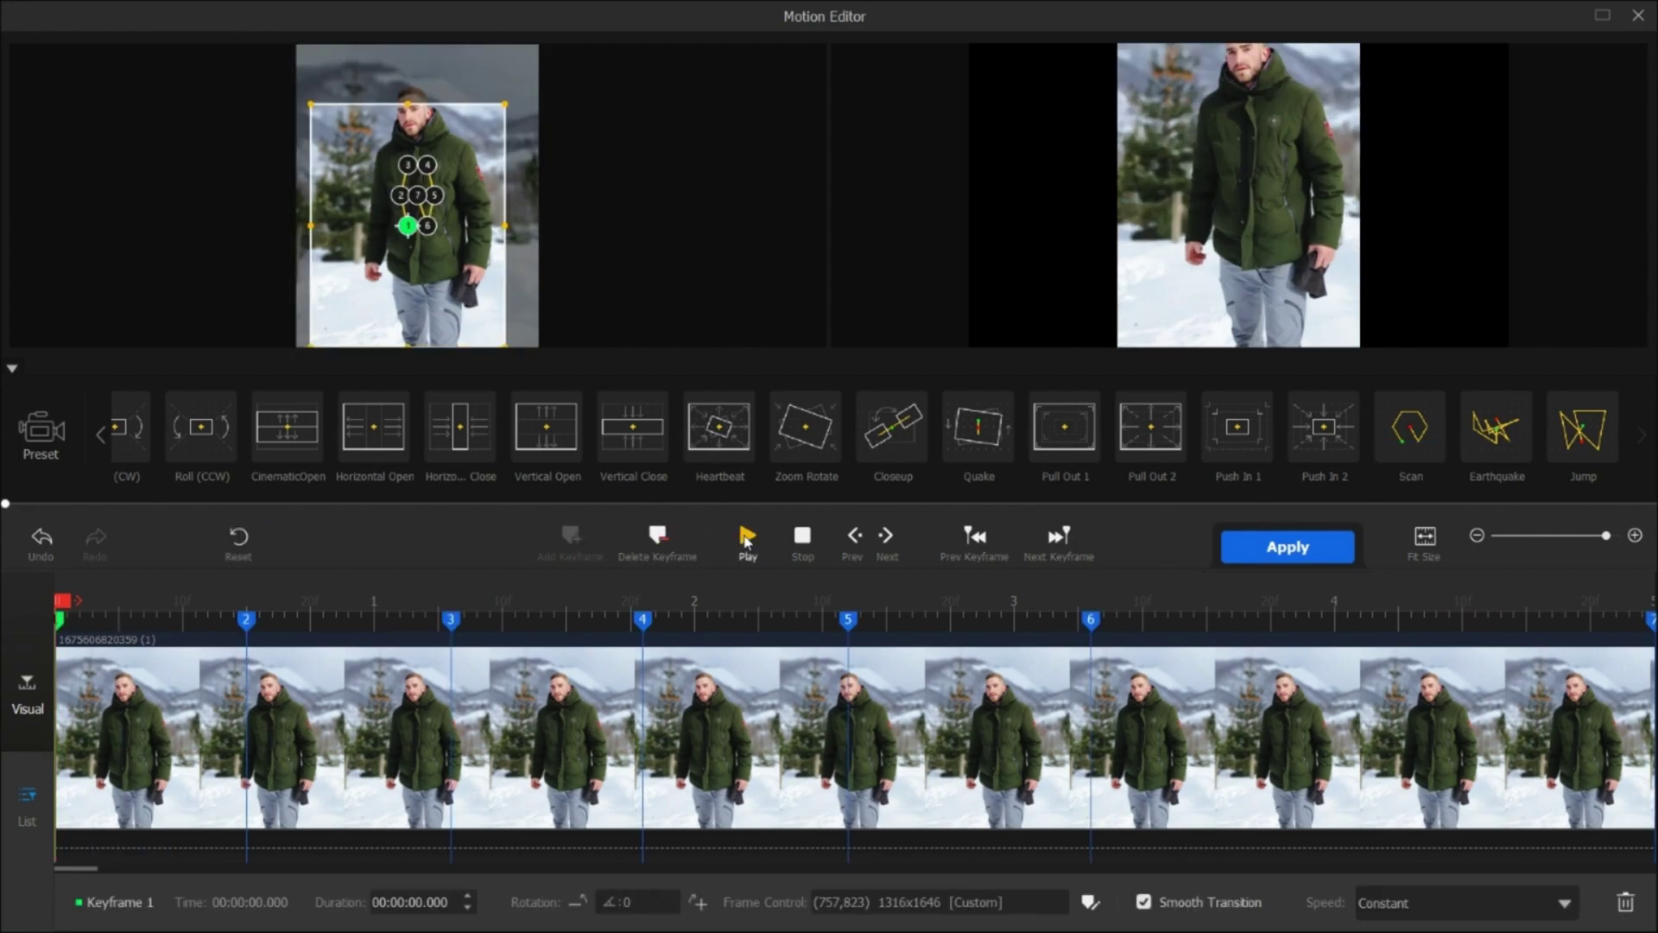
left_click(746, 539)
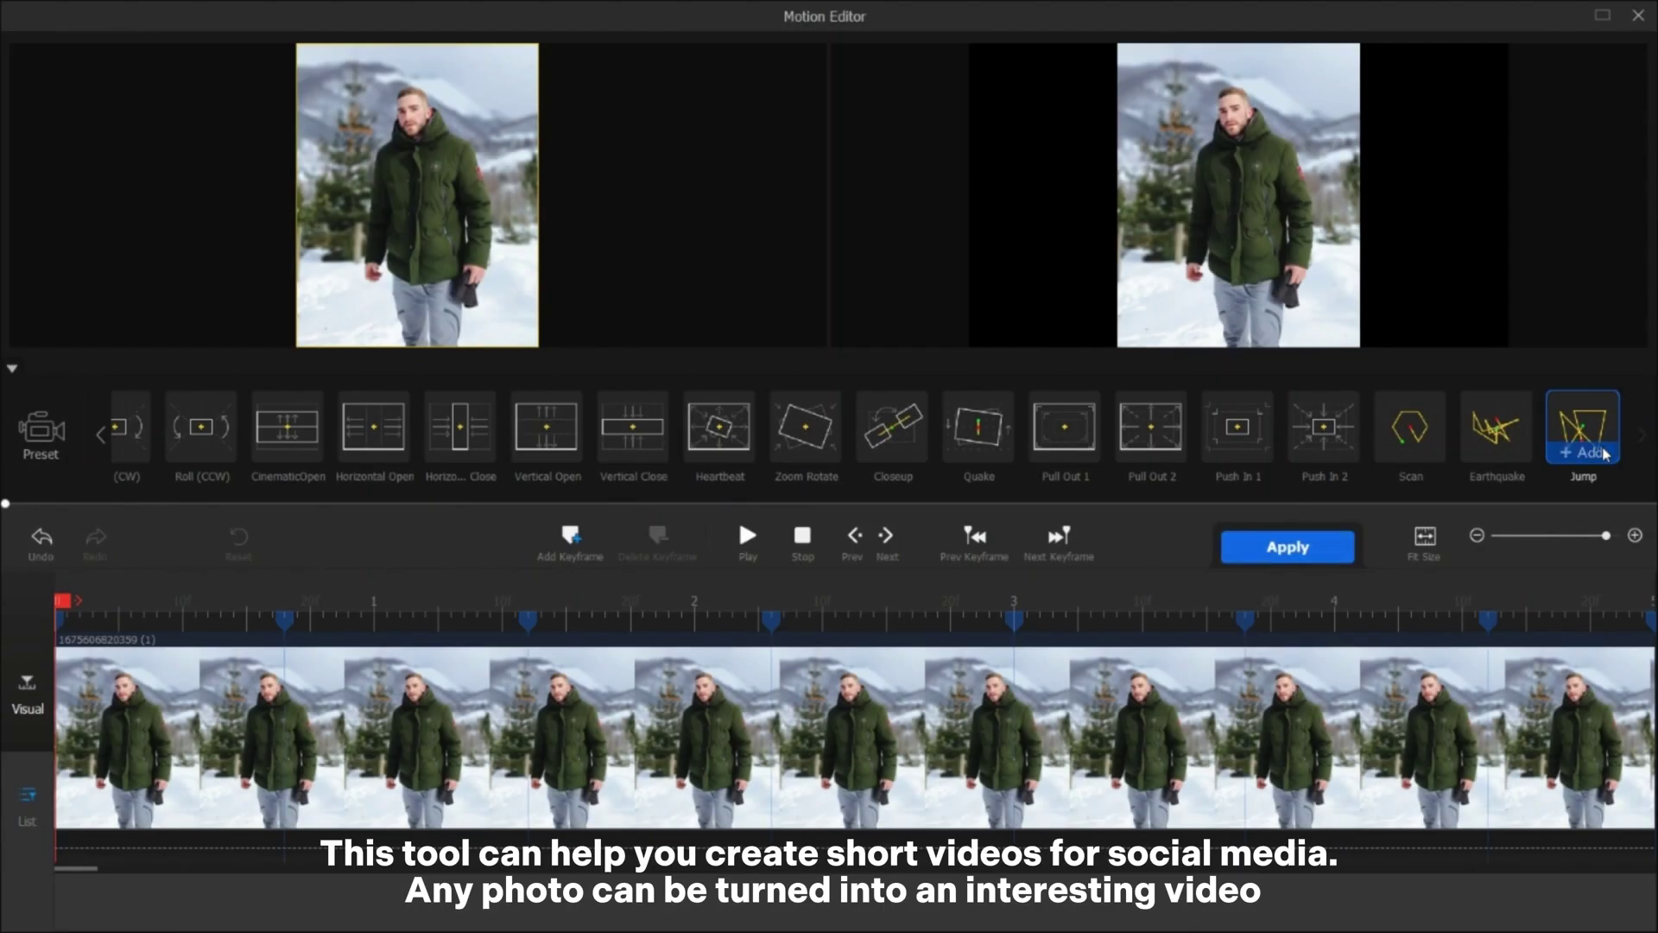
left_click(1602, 453)
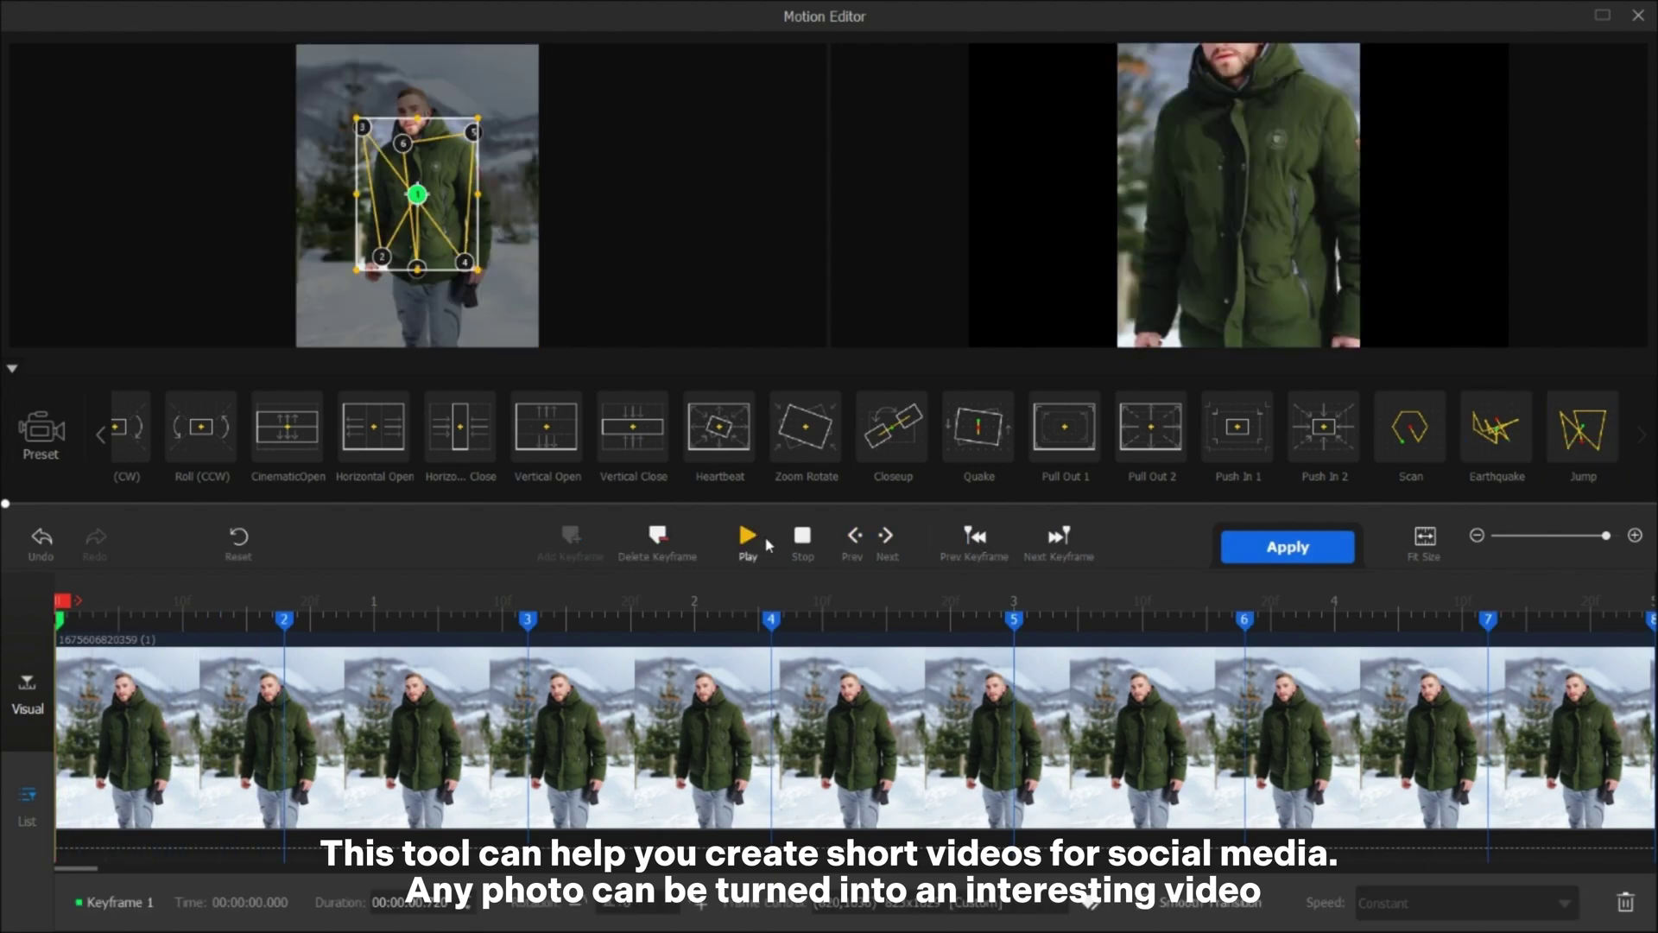
left_click(763, 537)
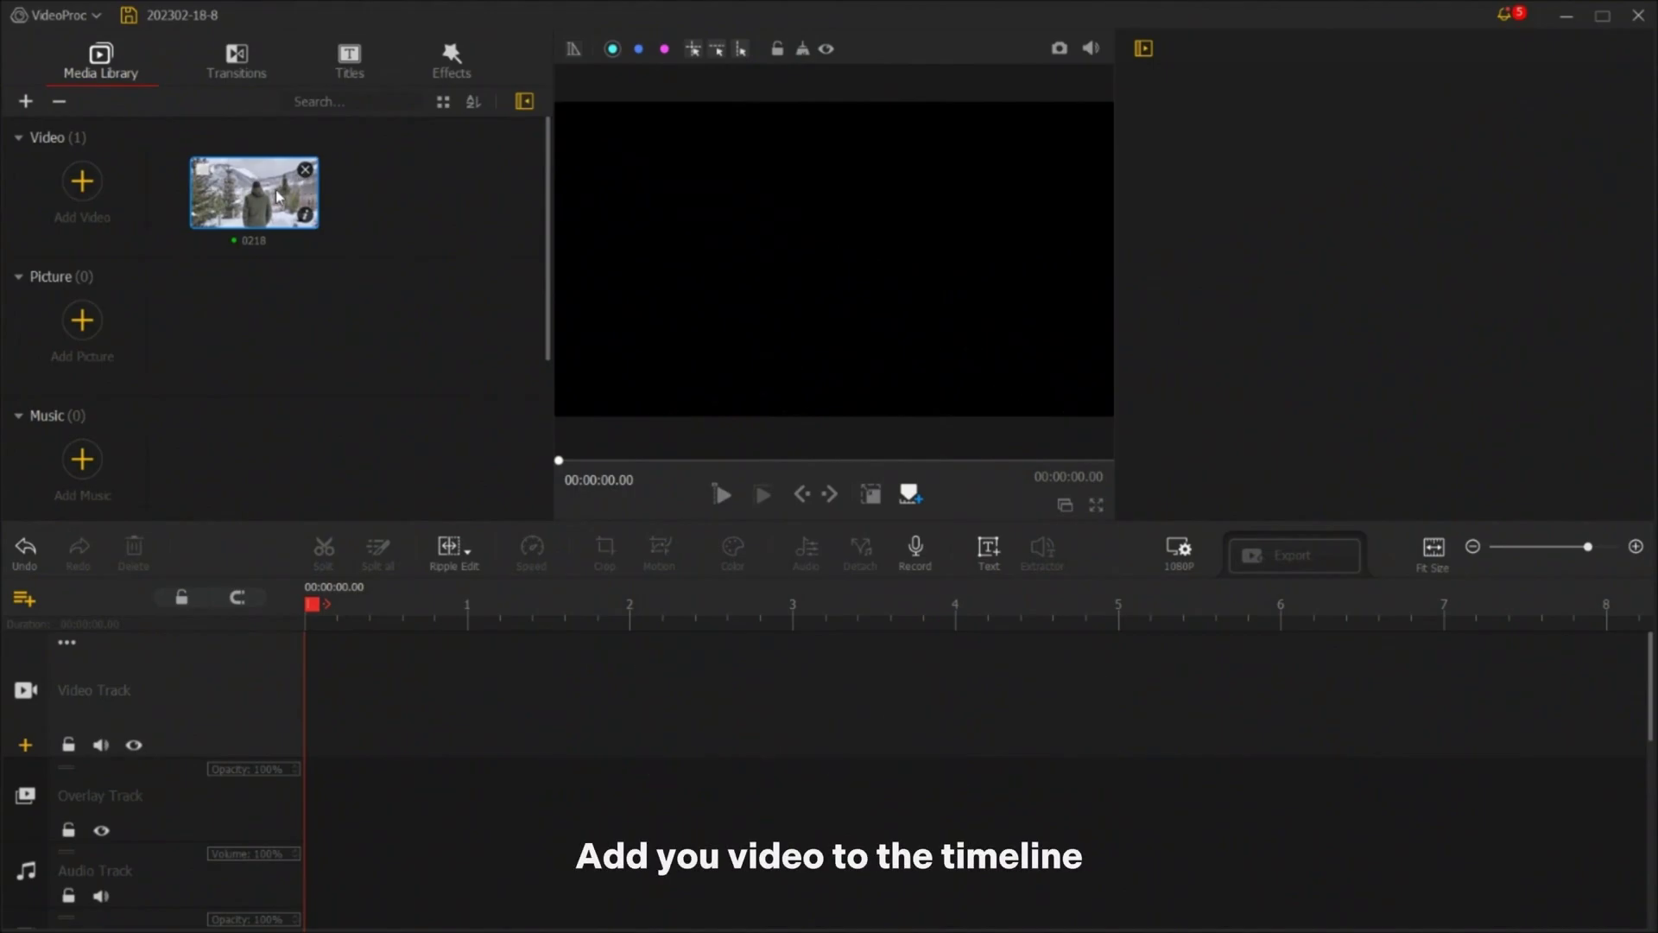
Place video 0218 at the start of the video track in project 202302-18-8
left_click_drag(276, 197, 448, 671)
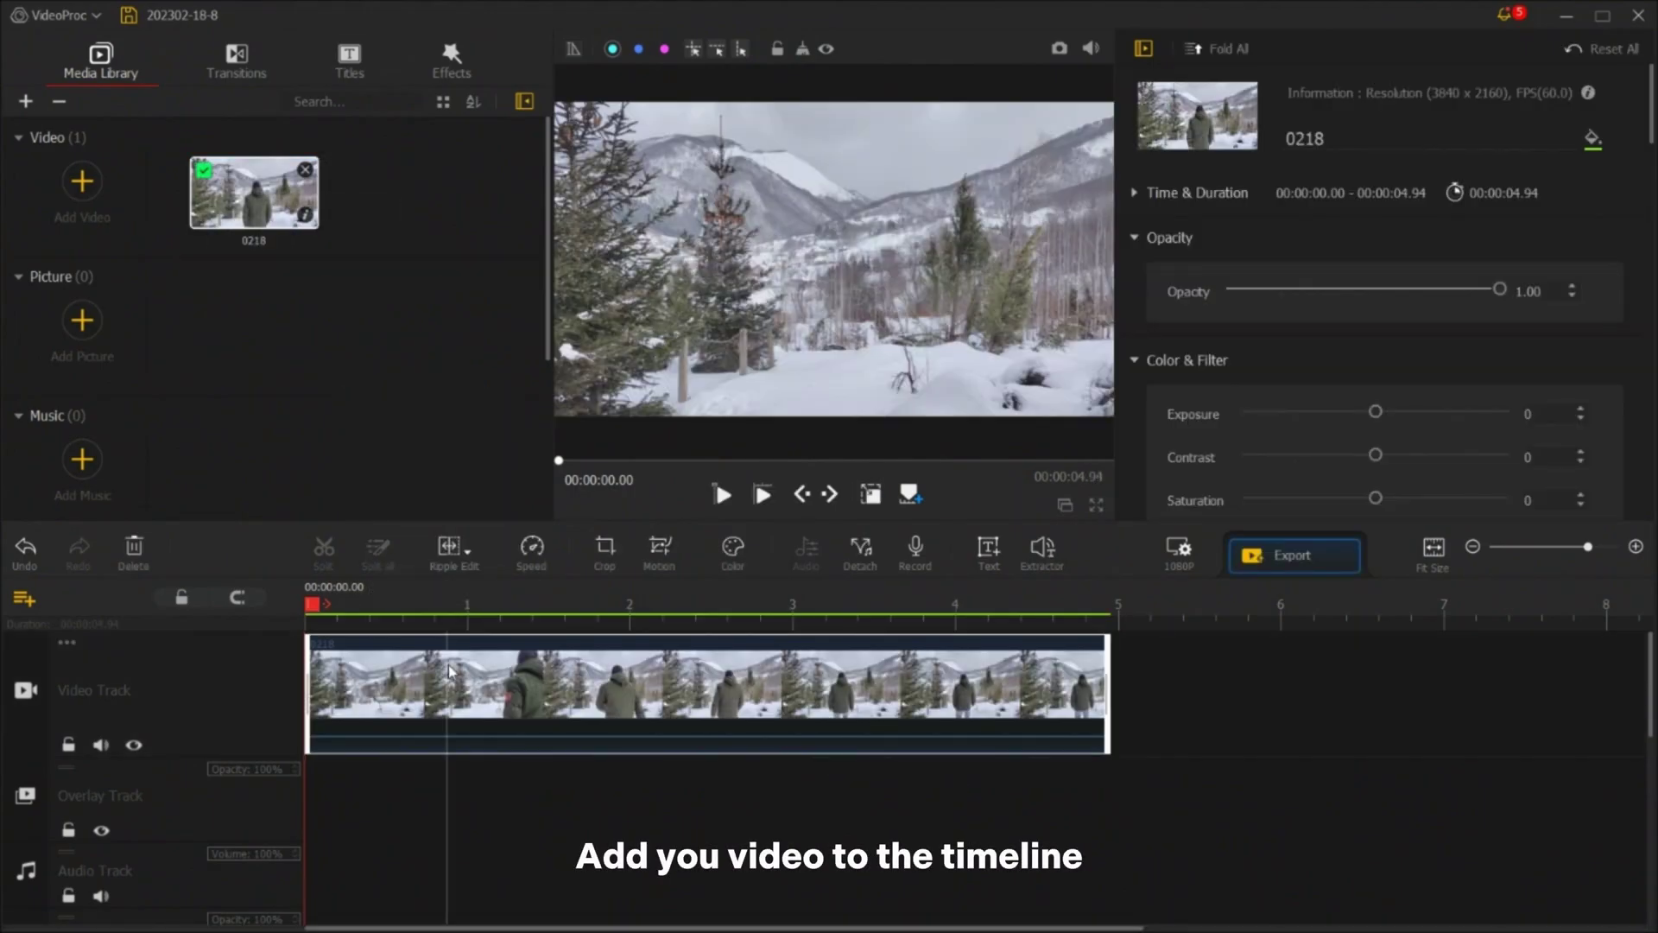
left_click_drag(320, 608, 292, 704)
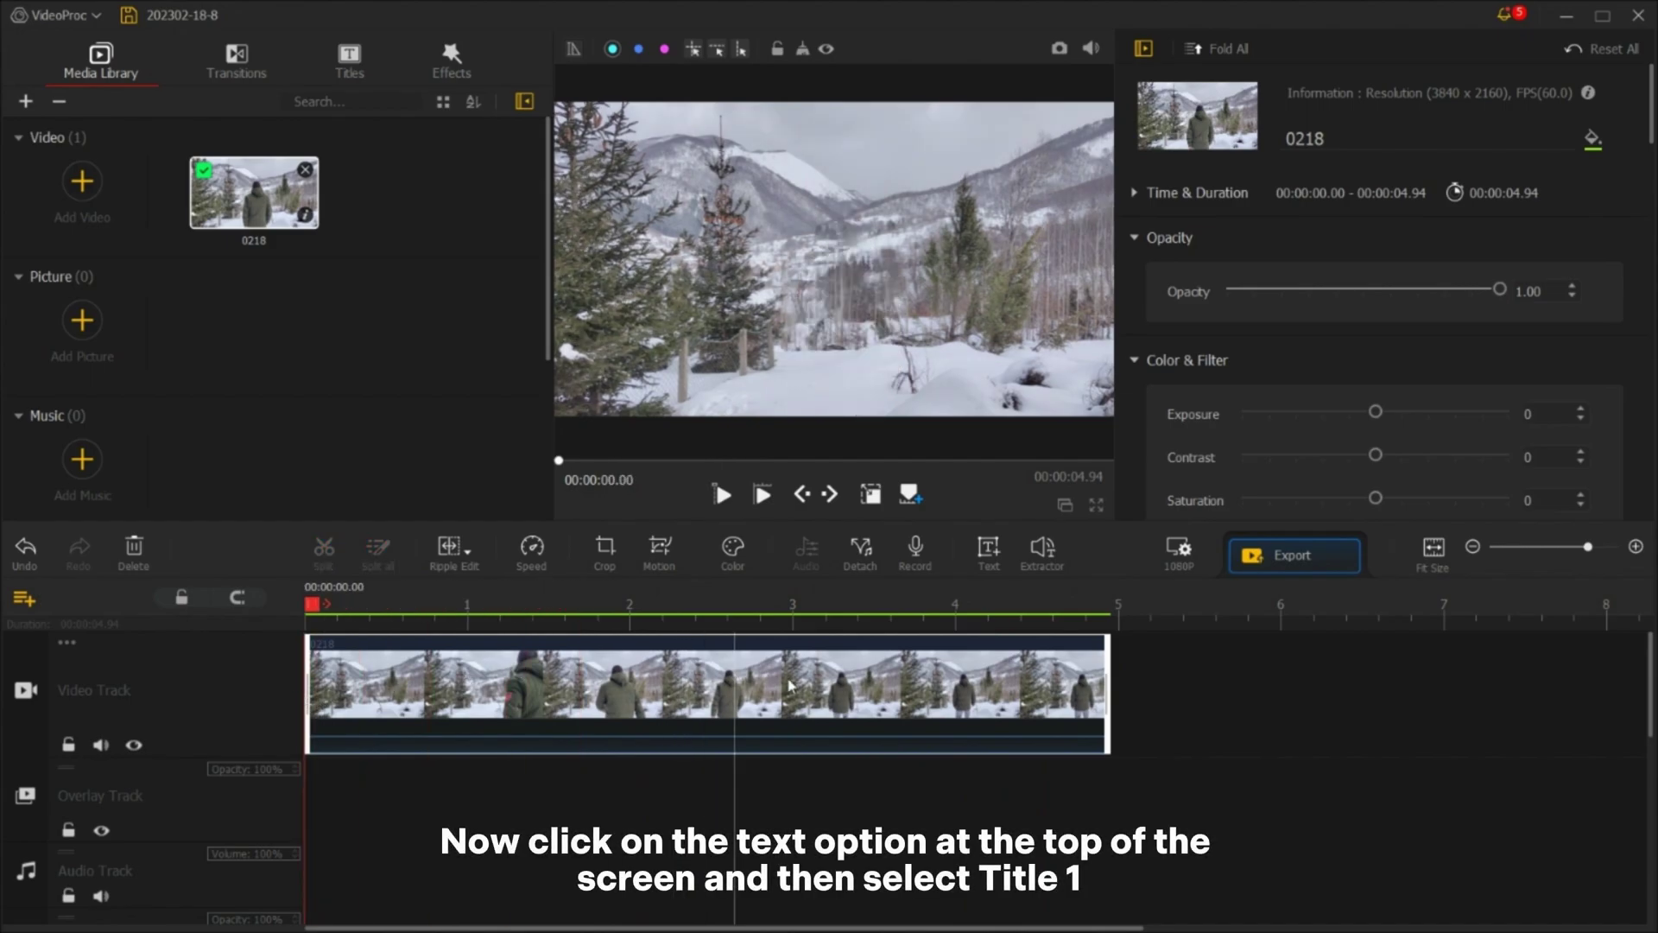
Add the Title 1 template at the start of the subtitle track and preview it
left_click(348, 87)
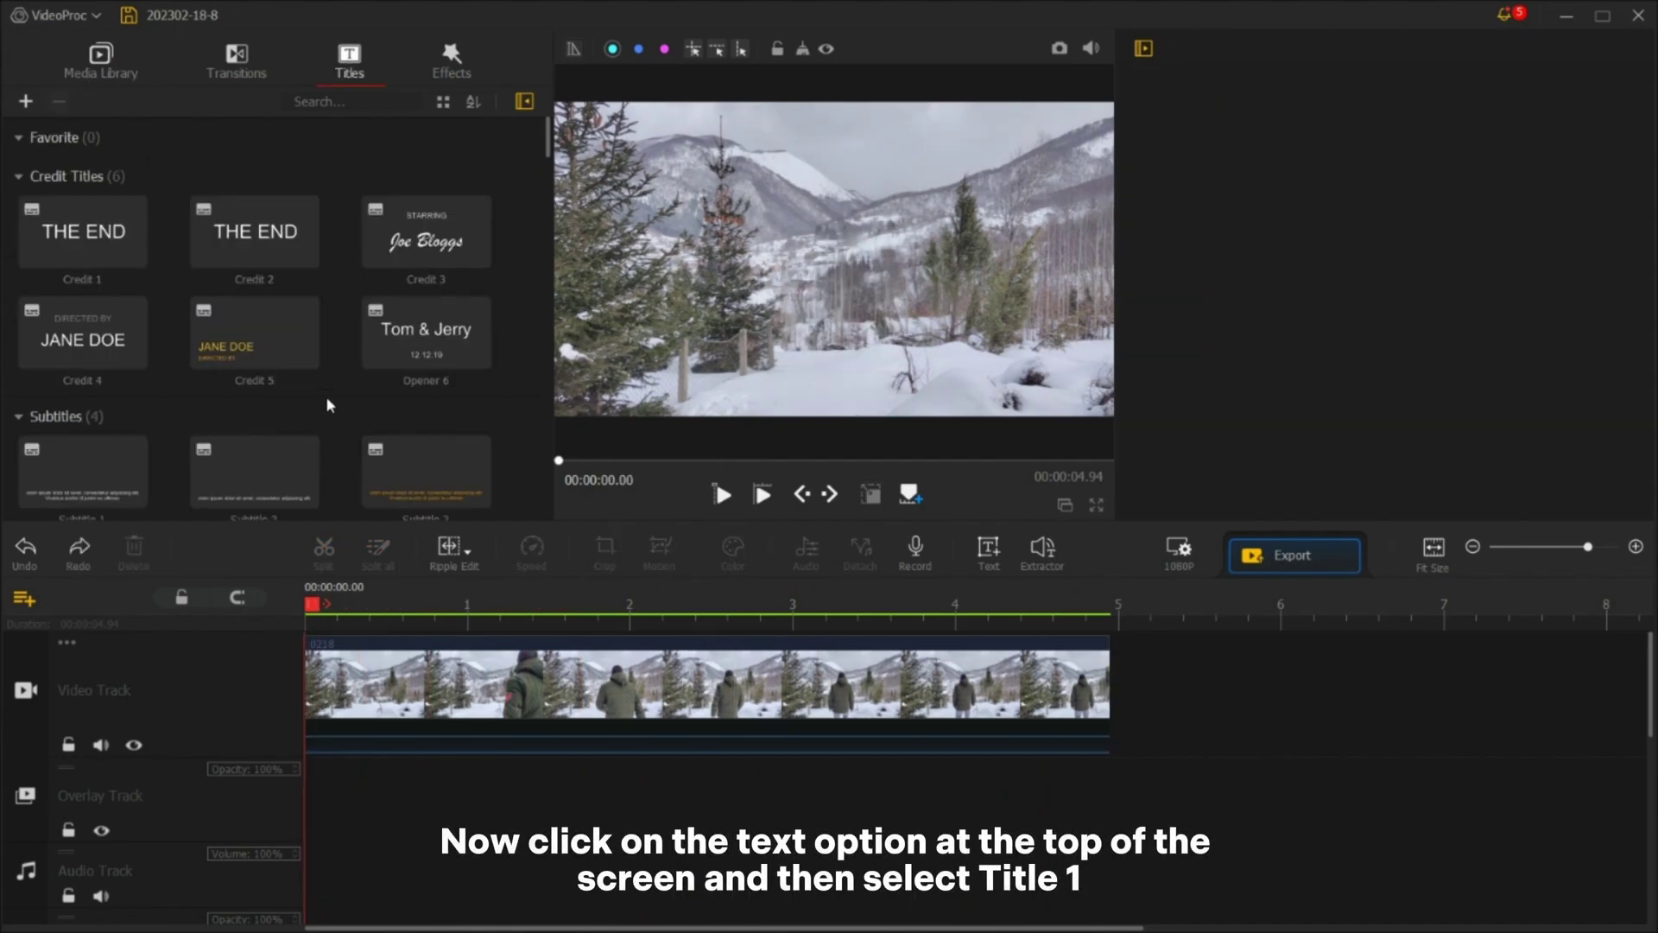
scroll(328, 403, "down", 5)
mouse_move(82, 364)
left_mouse_down()
mouse_move(377, 629)
mouse_move(381, 815)
mouse_move(305, 831)
left_mouse_up()
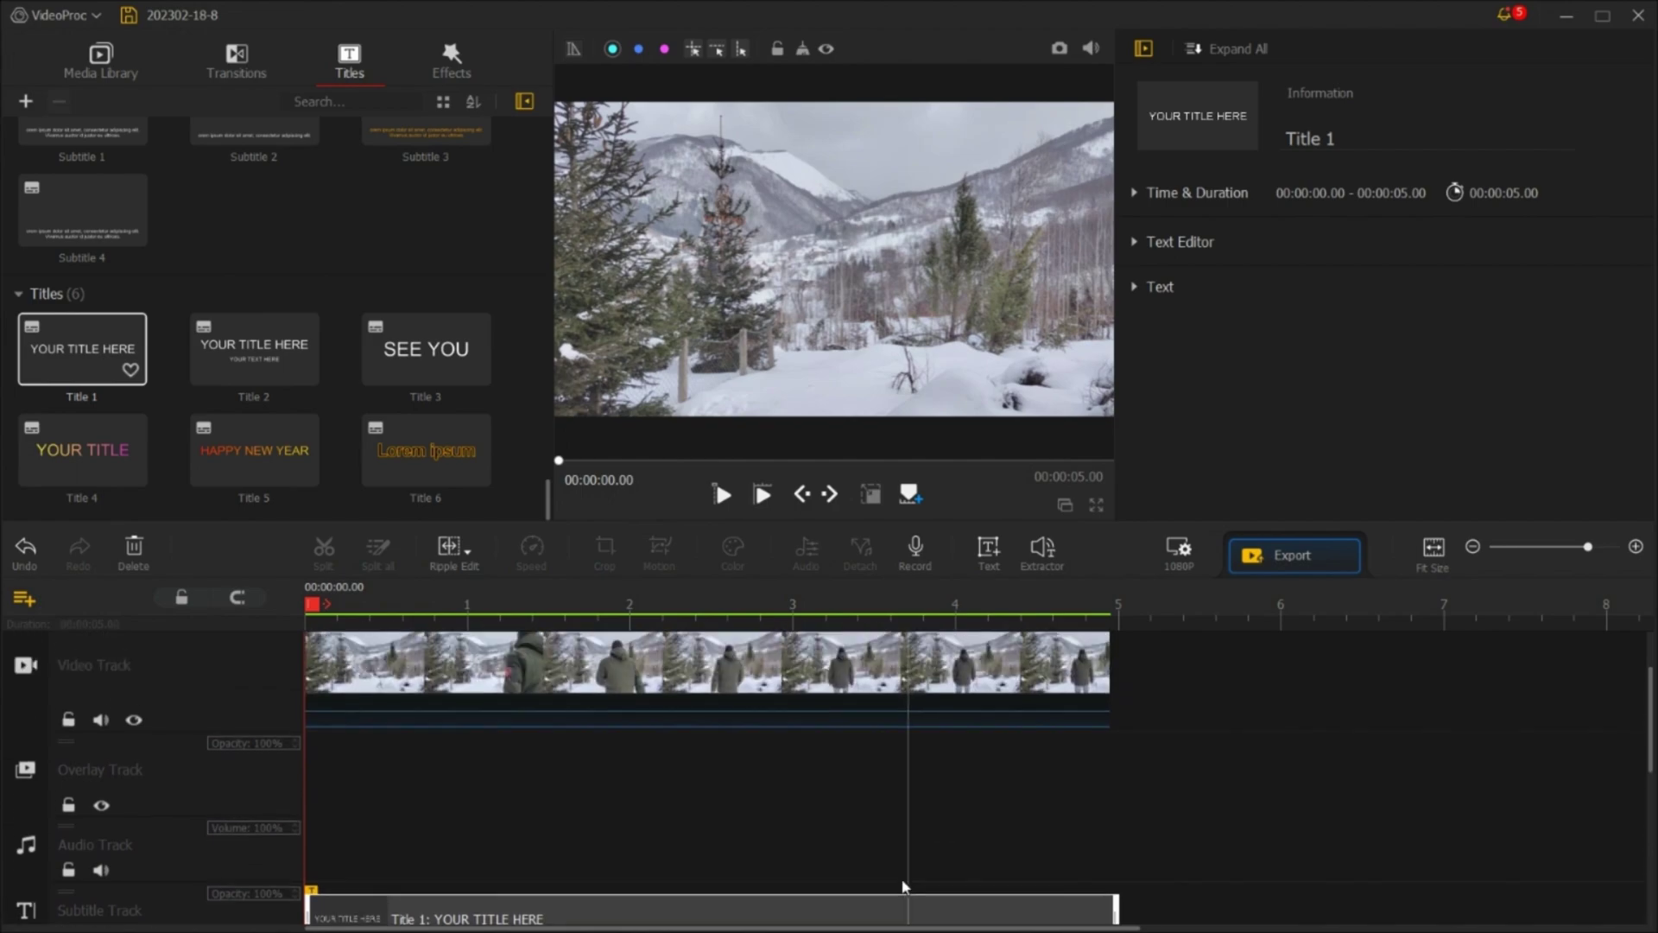
scroll(905, 864, "down", 2)
left_click(936, 807)
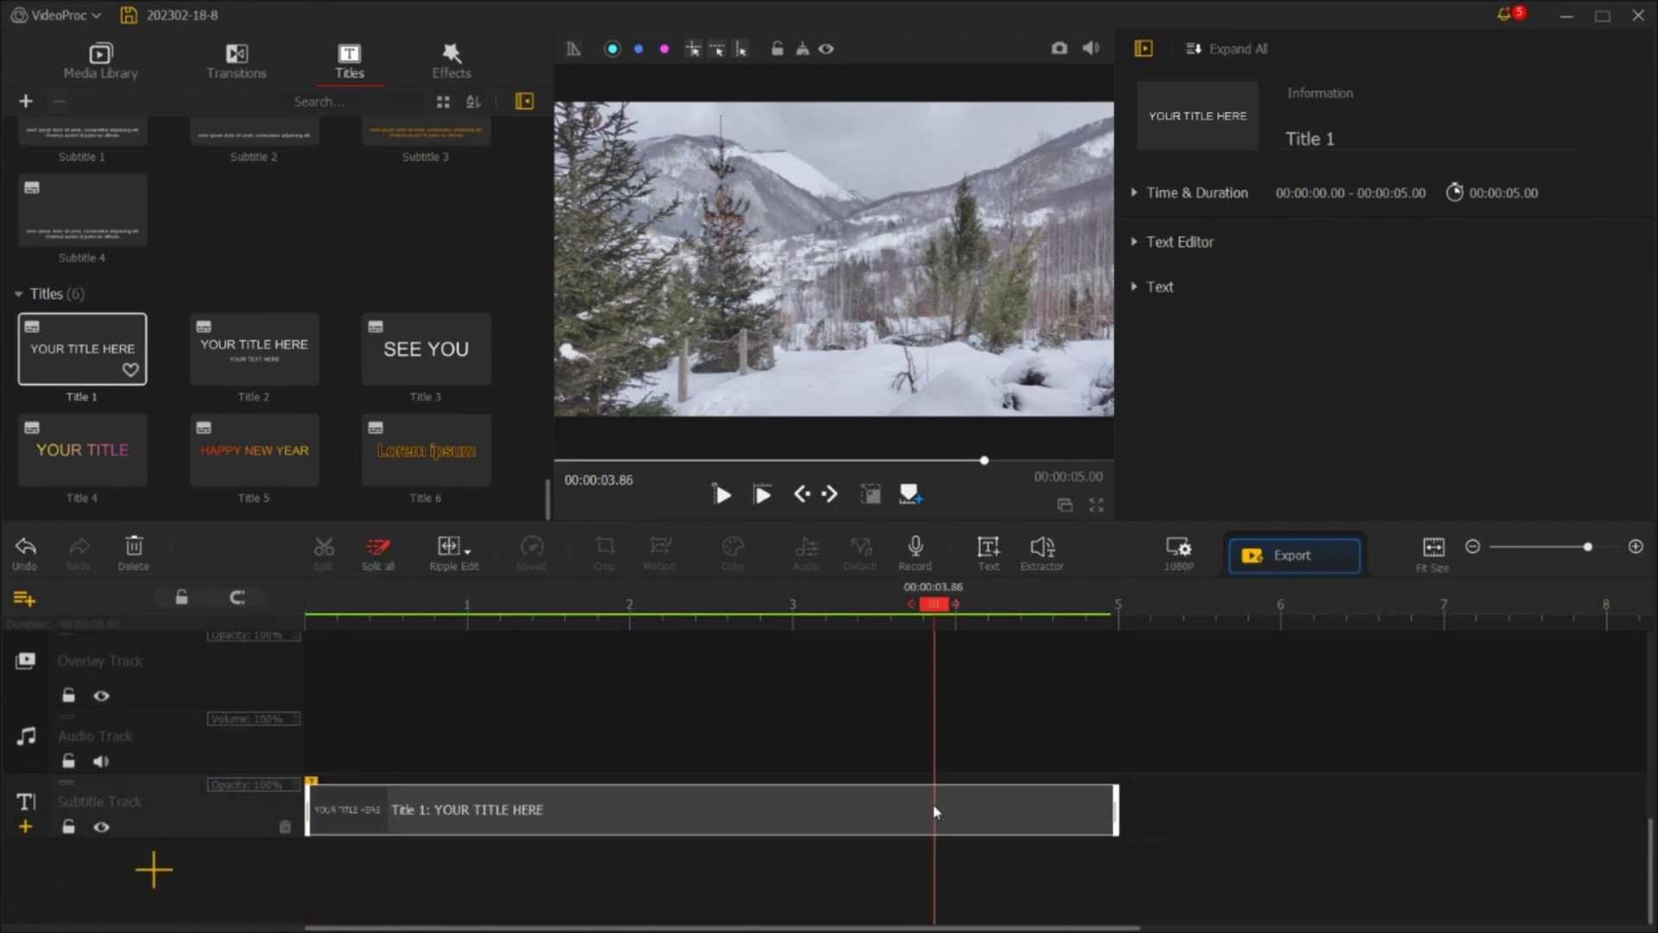
key("space")
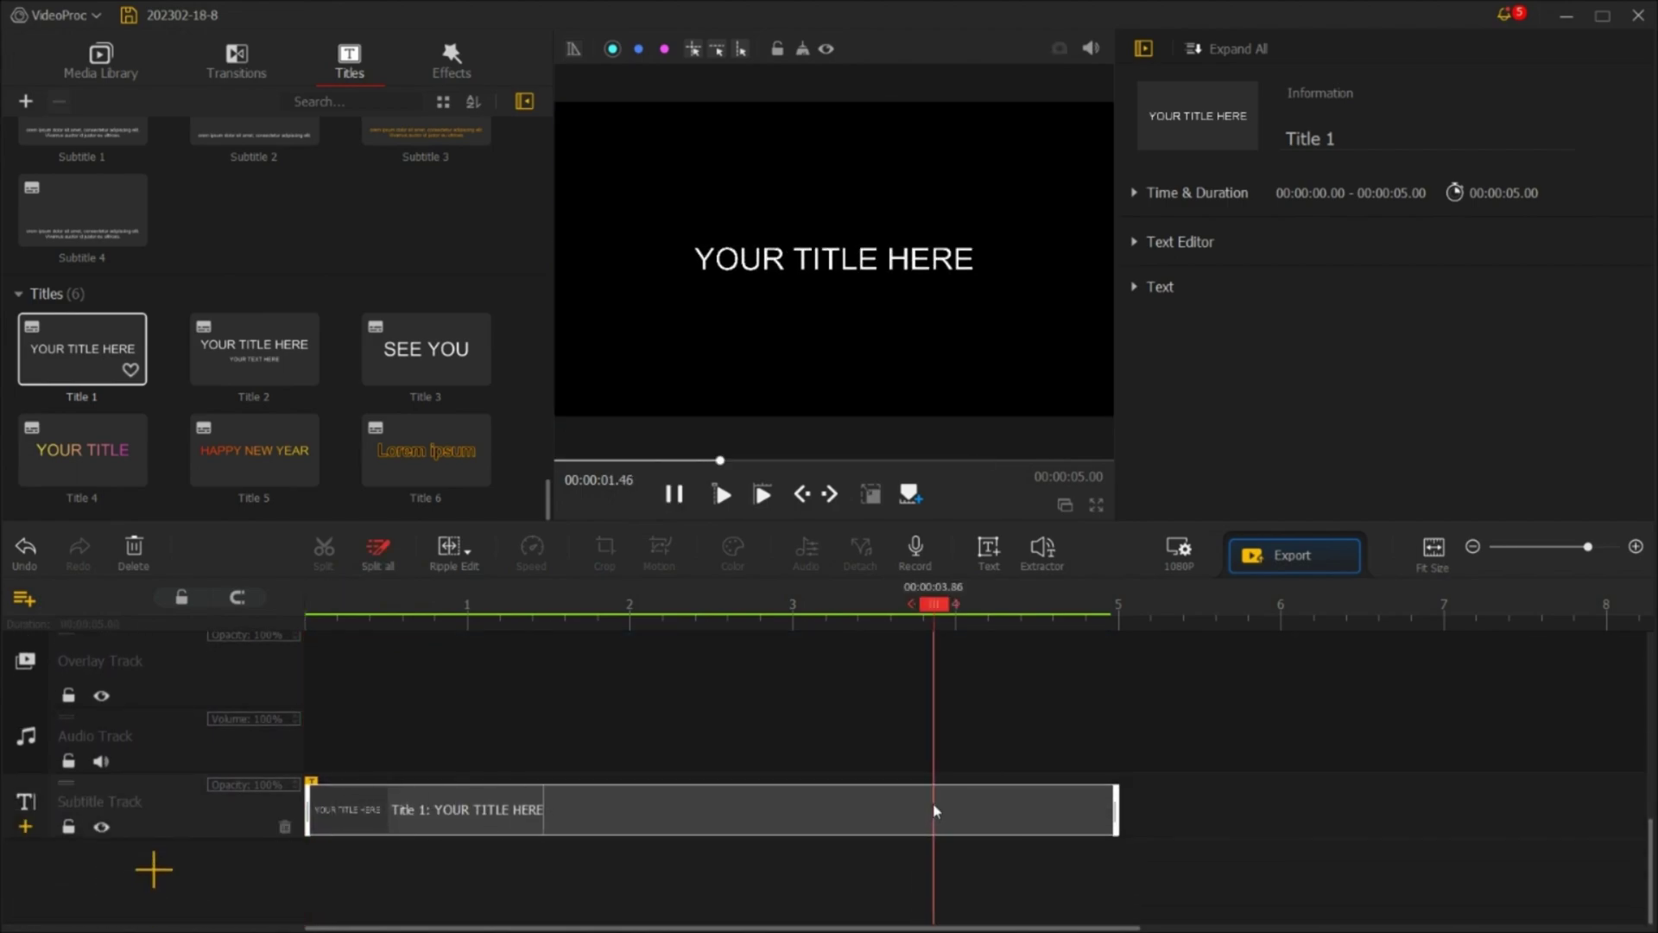
Open the Title 1 clip for text editing and replace its placeholder text with the person's name
left_click(1197, 244)
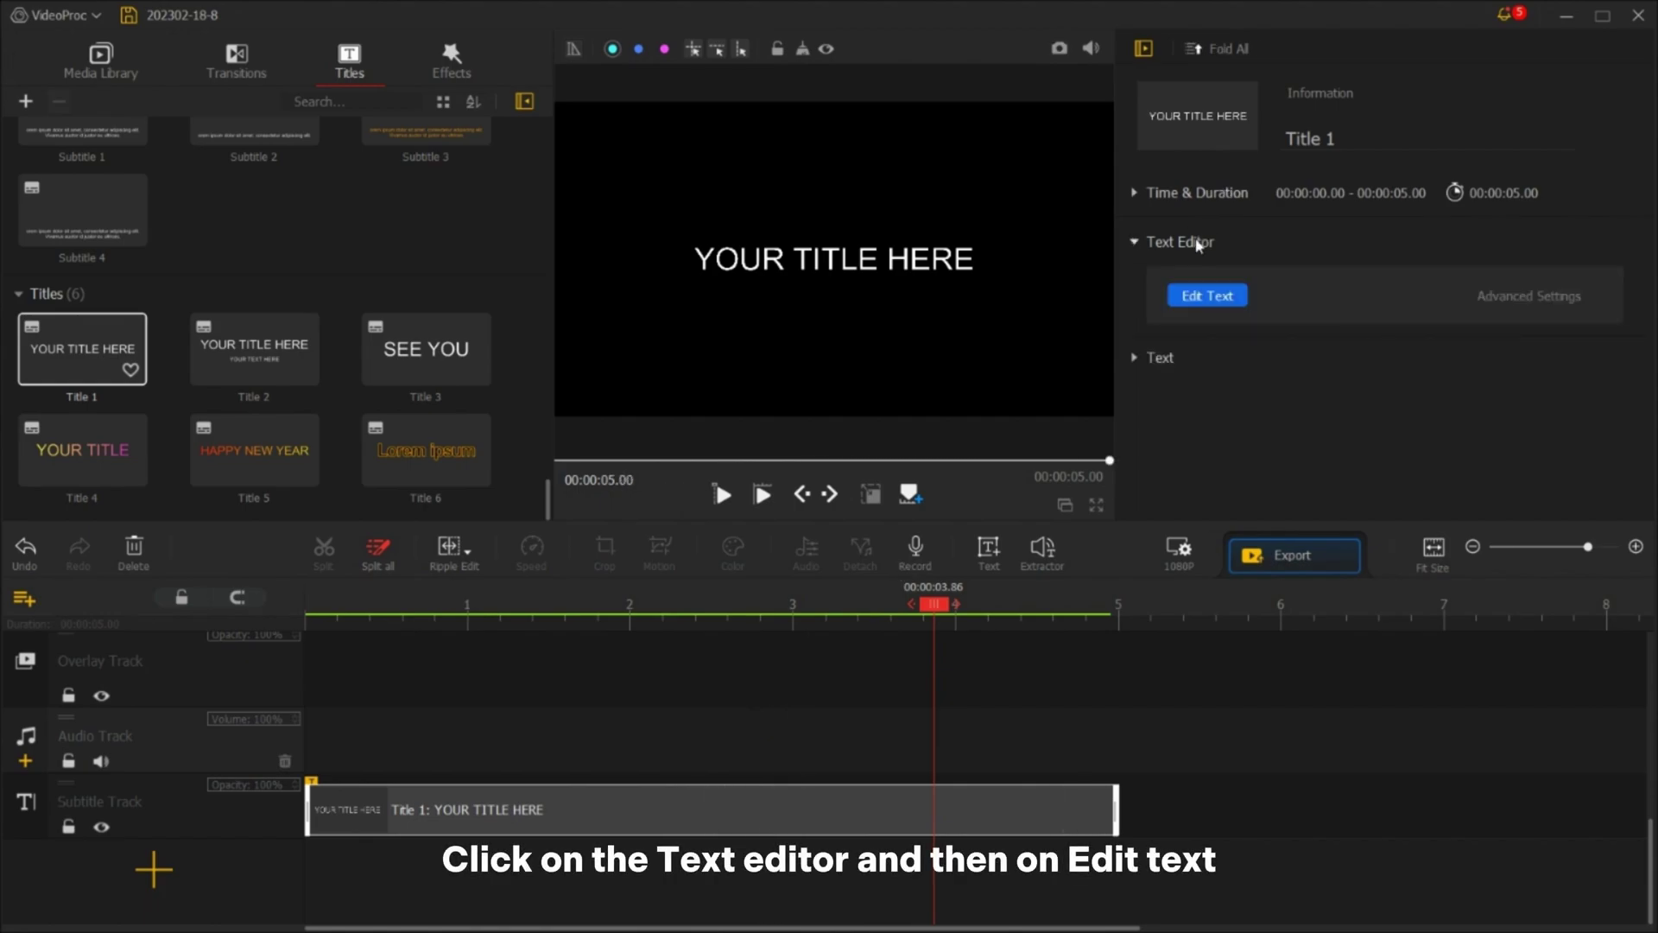
left_click(1222, 298)
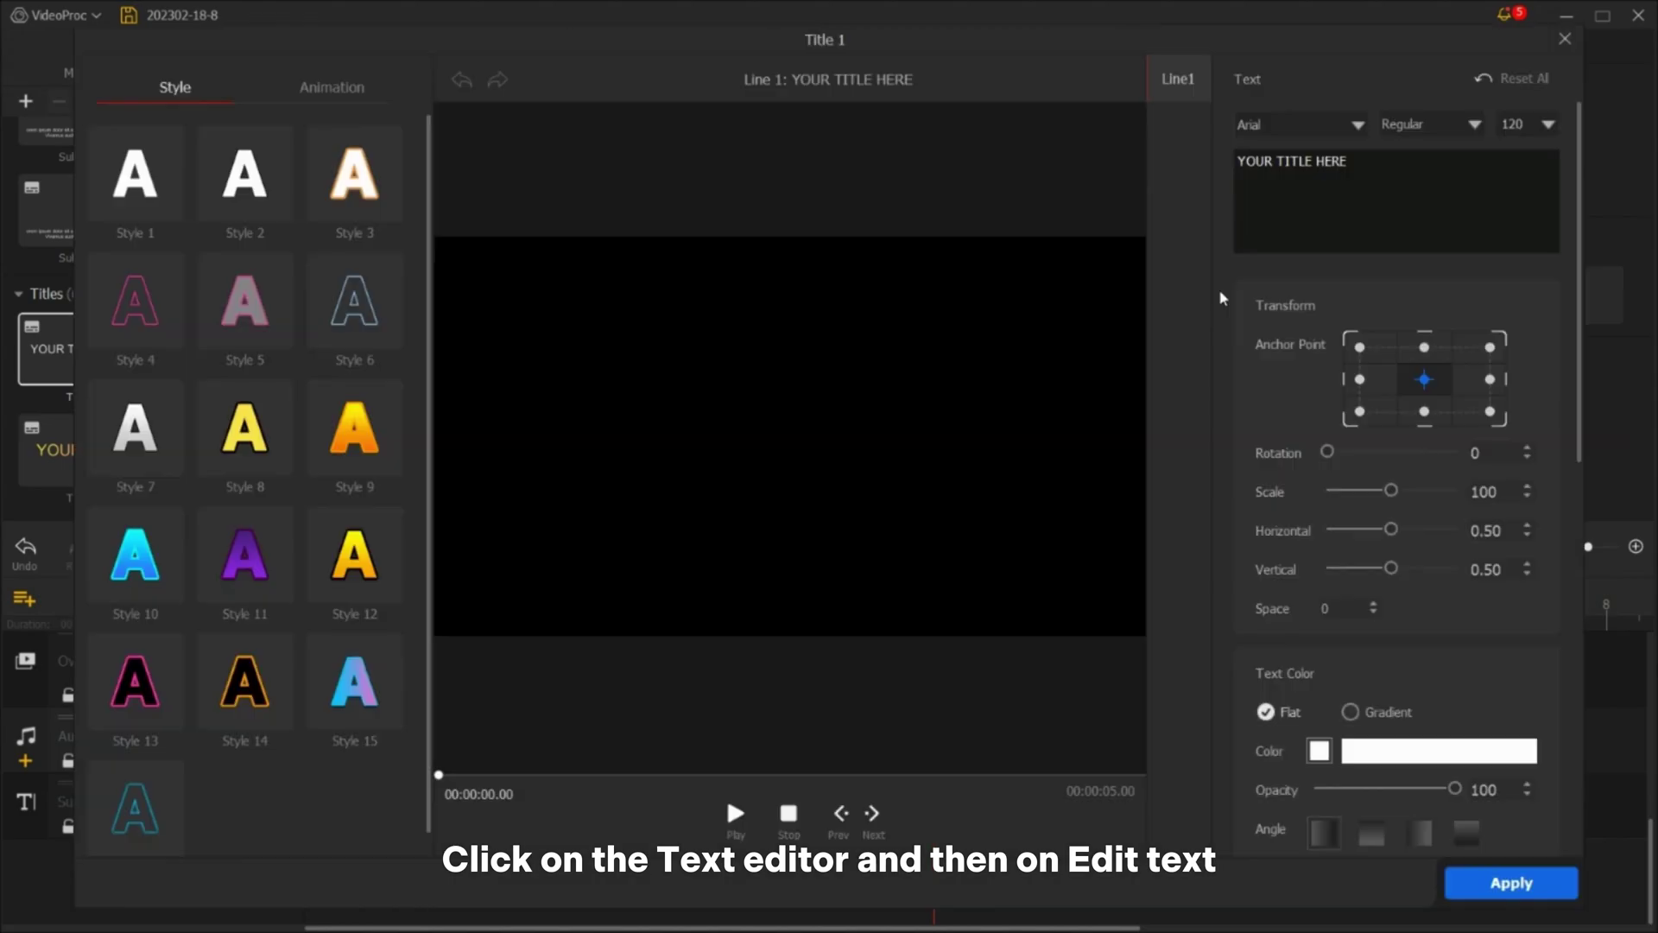
left_click(704, 775)
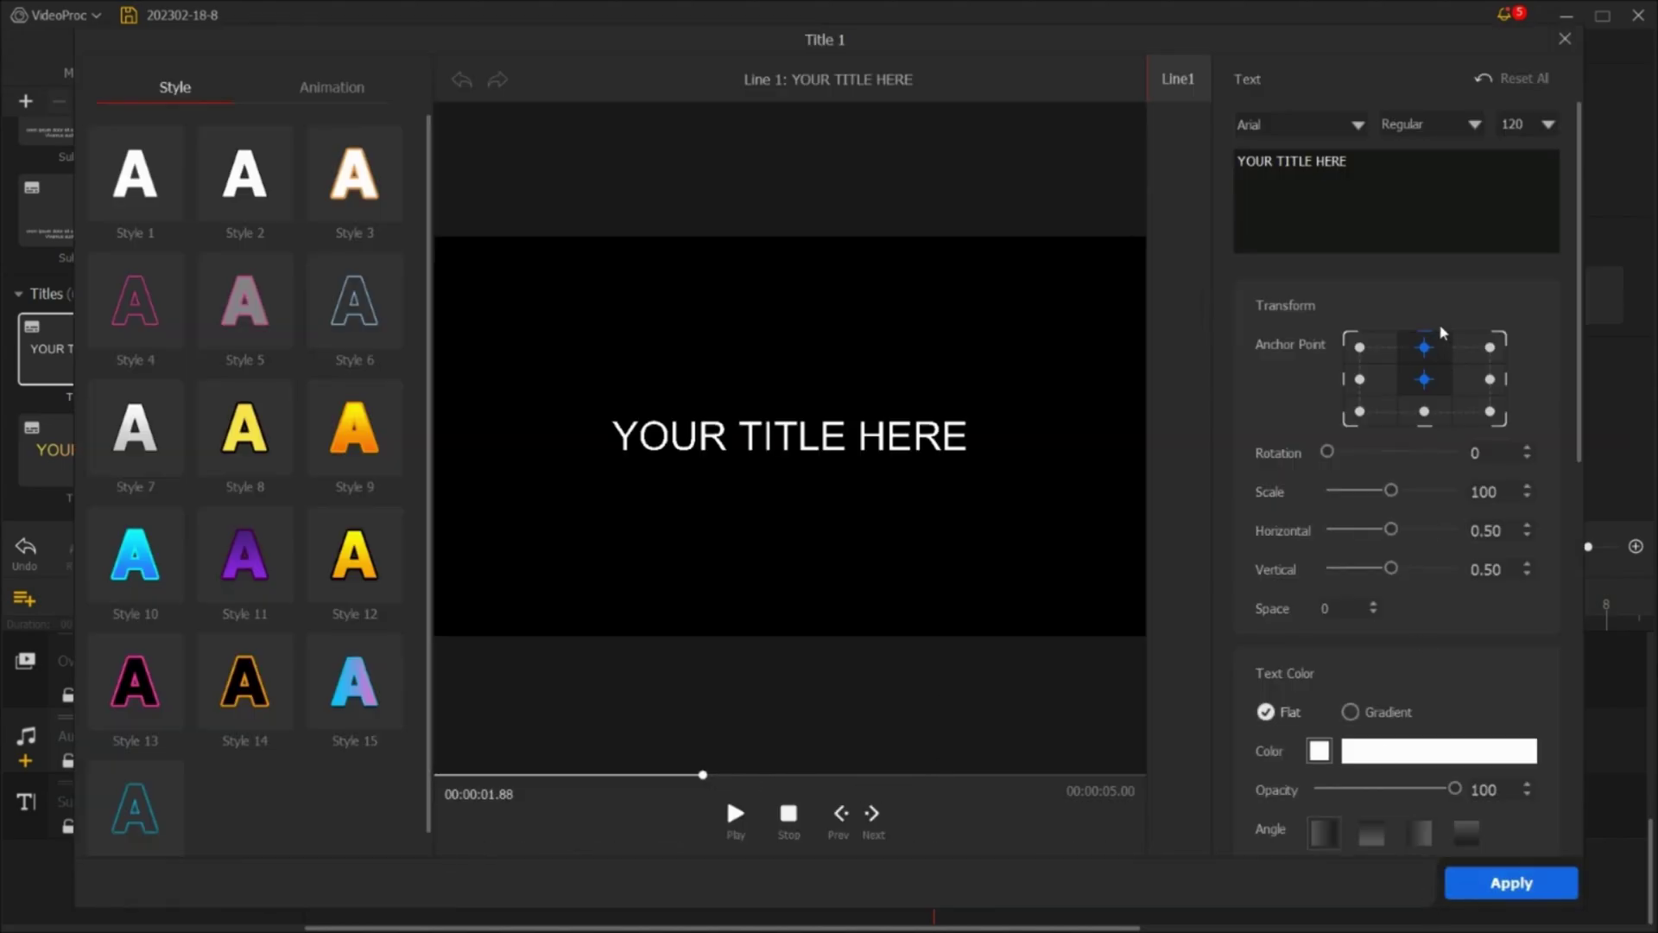
left_click_drag(1417, 211, 903, 108)
key("BackSpace")
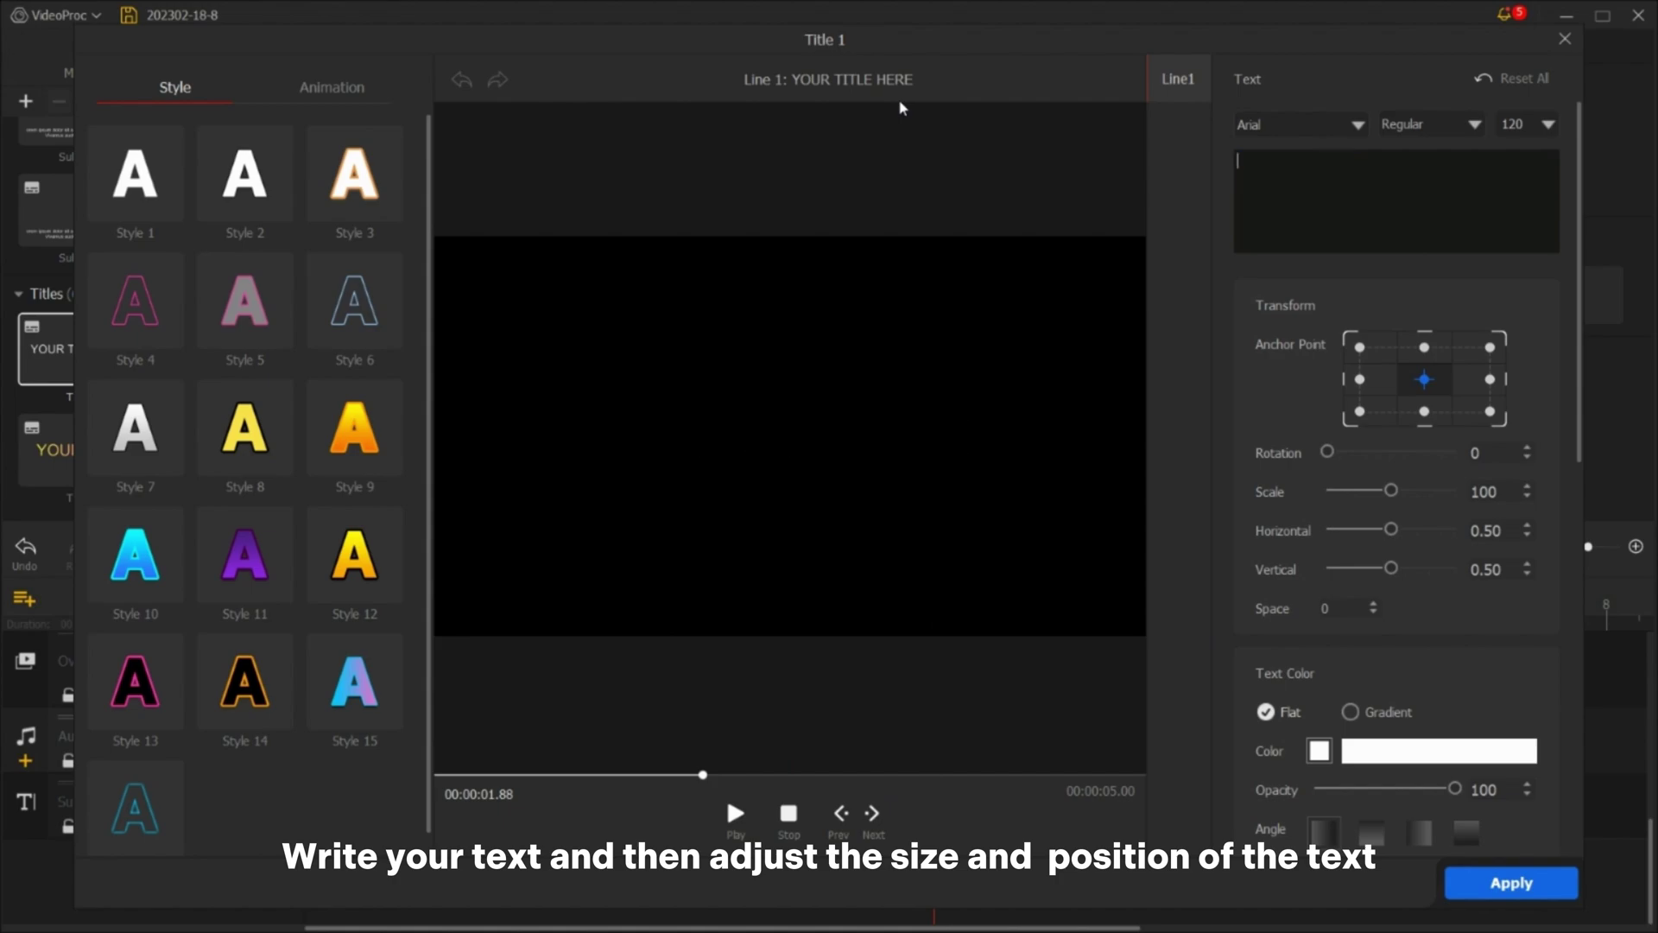
type("LUKA B")
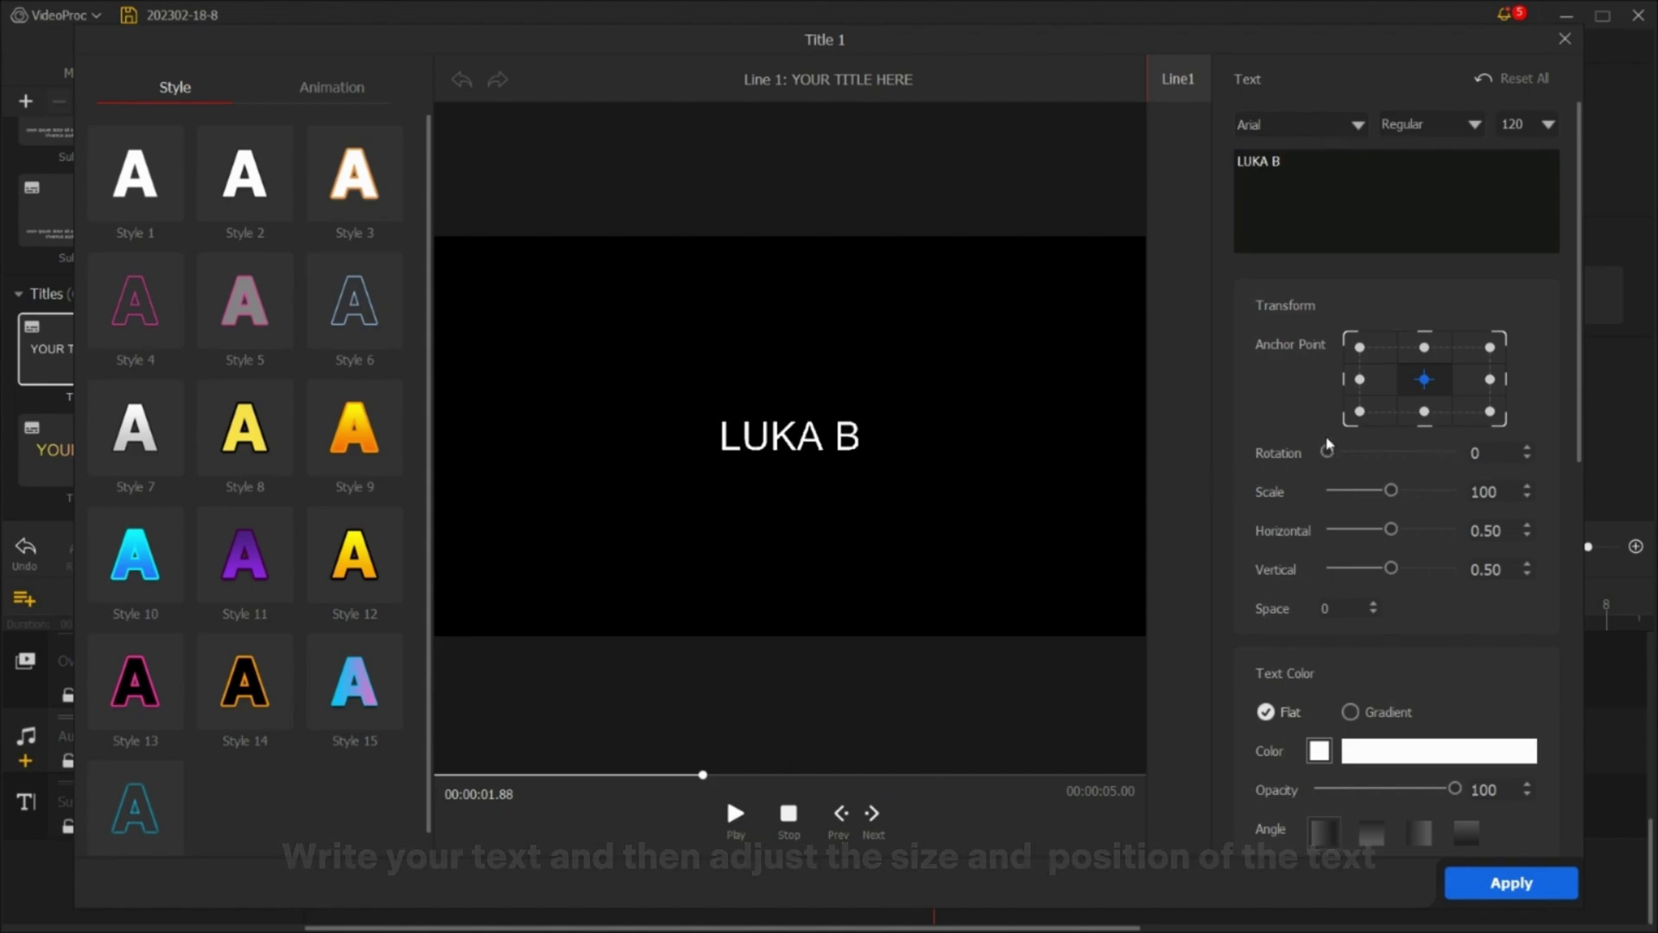
Set the title text's scale to 182 and its vertical position to 0.22
left_click_drag(1394, 492, 1447, 495)
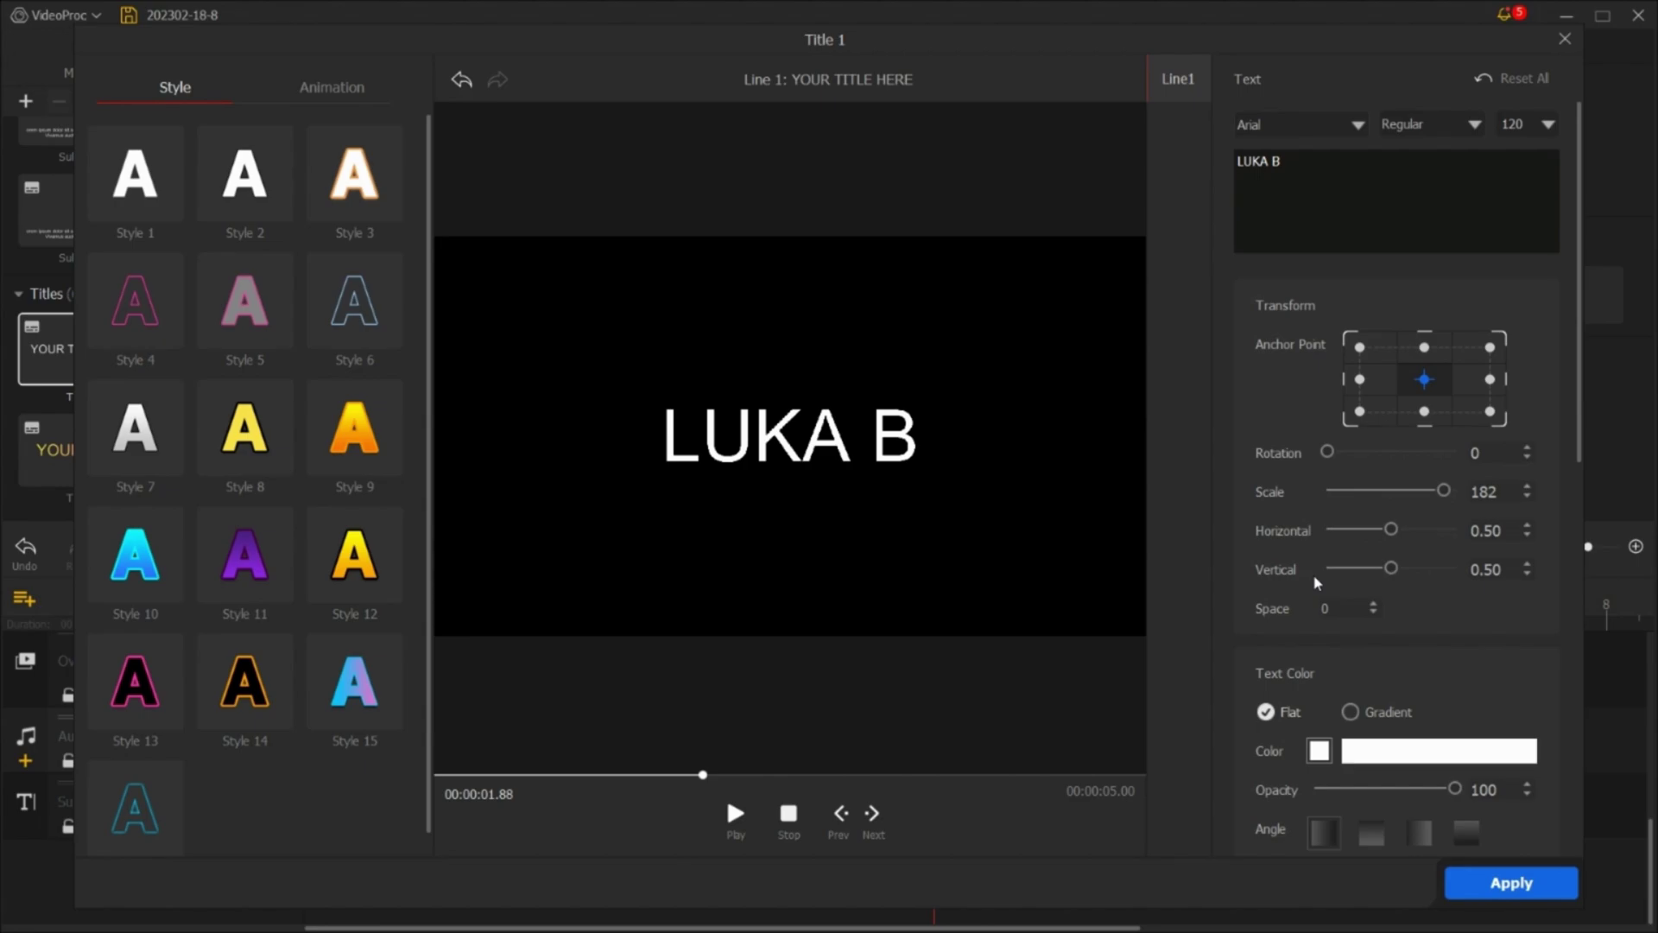
mouse_move(1388, 573)
left_mouse_down()
mouse_move(1354, 574)
mouse_move(1359, 587)
left_mouse_up()
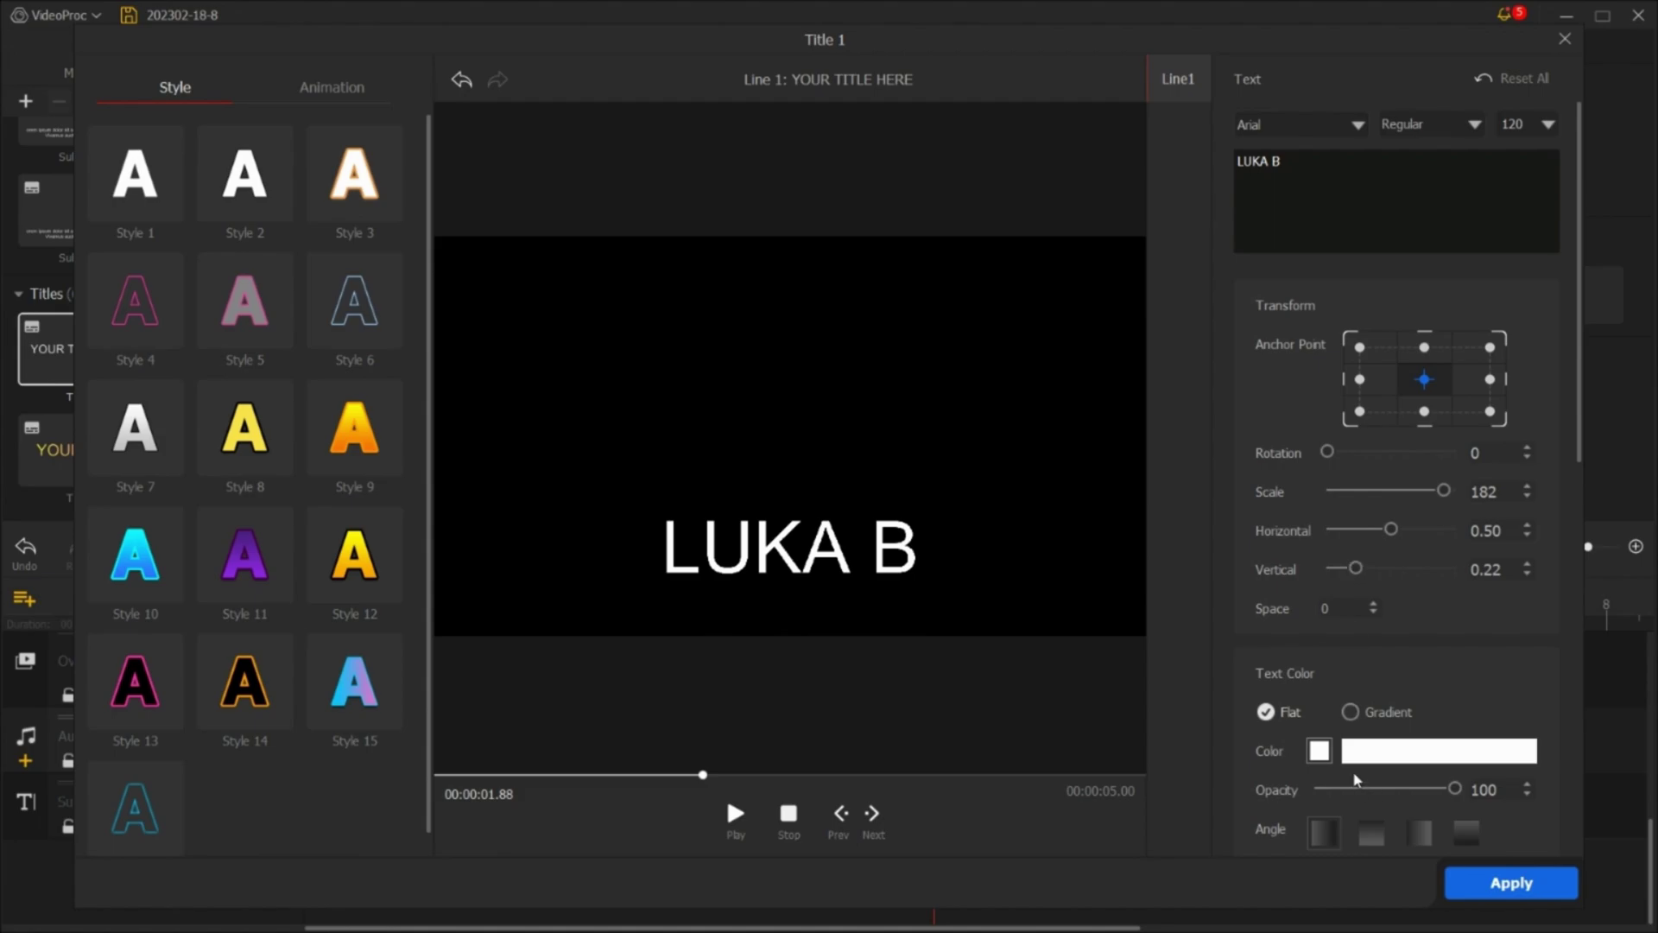
Enable the text border on the title and set its color to blue
scroll(1354, 780, "down", 7)
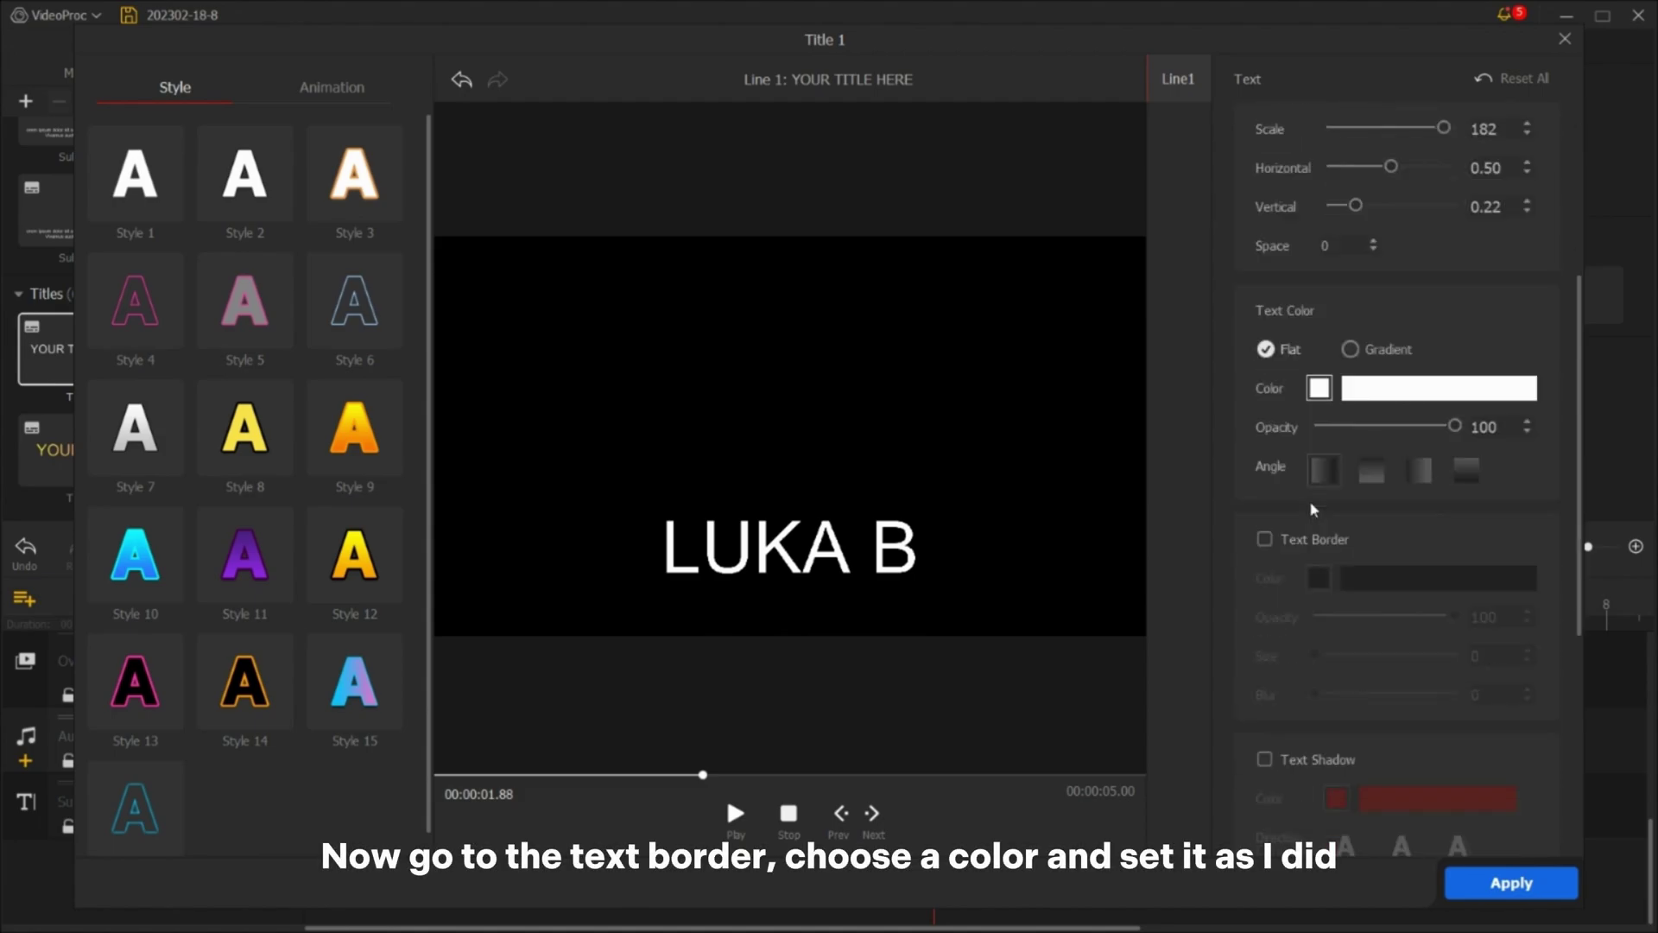
scroll(1312, 509, "down", 2)
left_click(1276, 442)
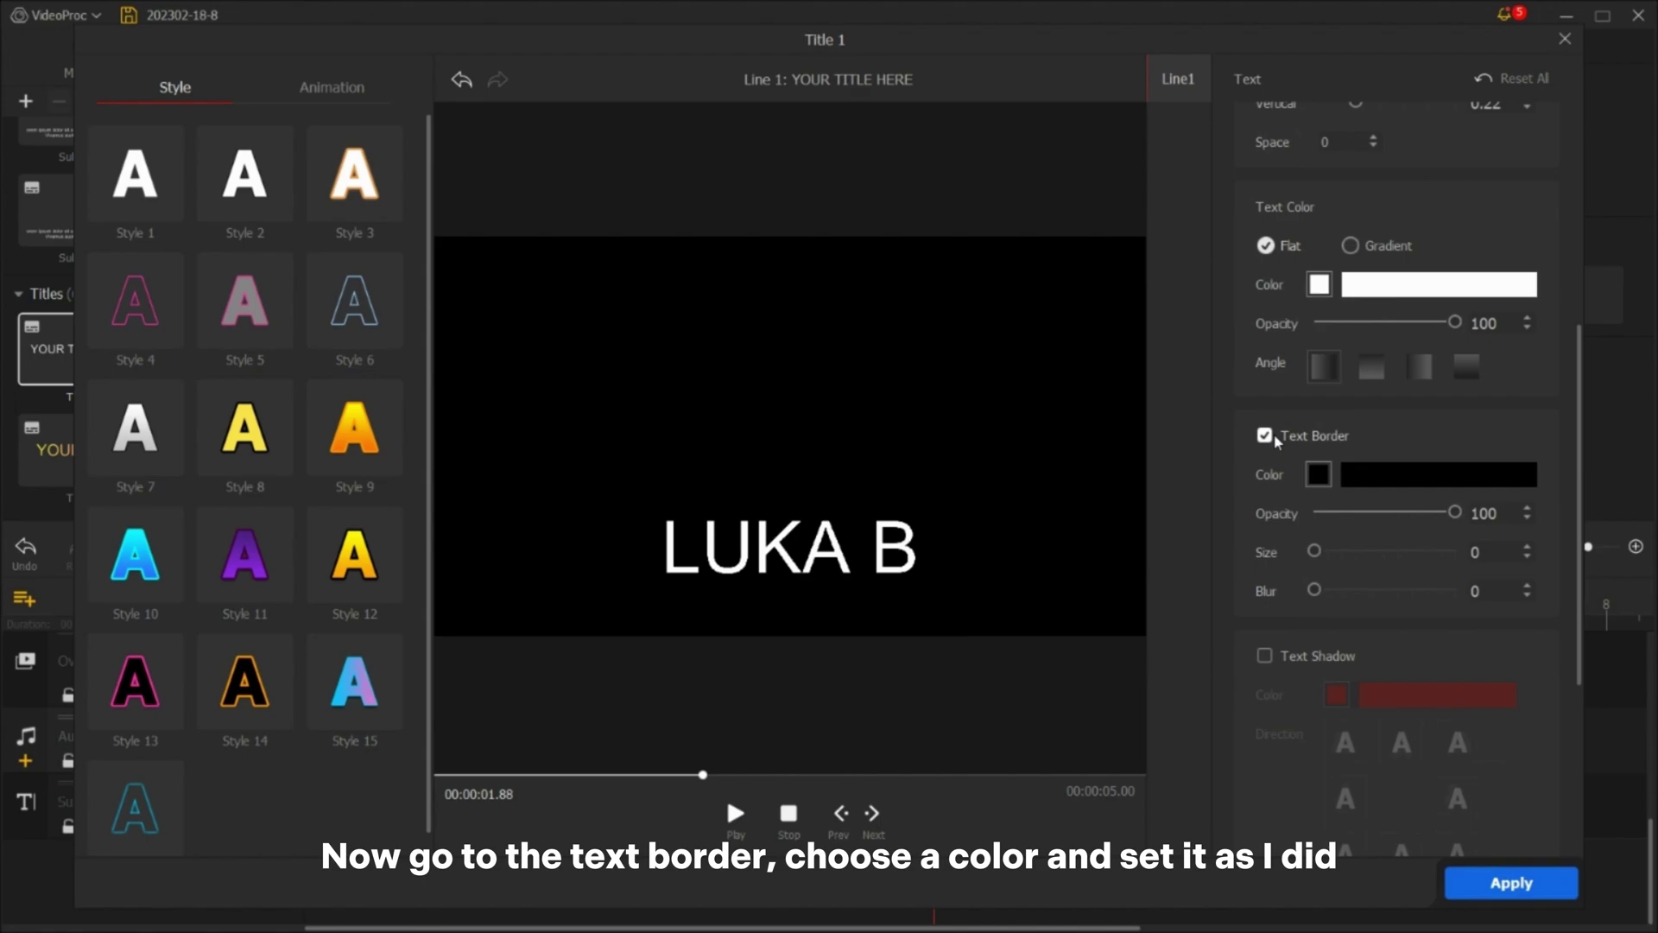
left_click(1319, 474)
mouse_move(890, 426)
left_mouse_down()
mouse_move(868, 453)
mouse_move(898, 469)
left_mouse_up()
left_click(872, 702)
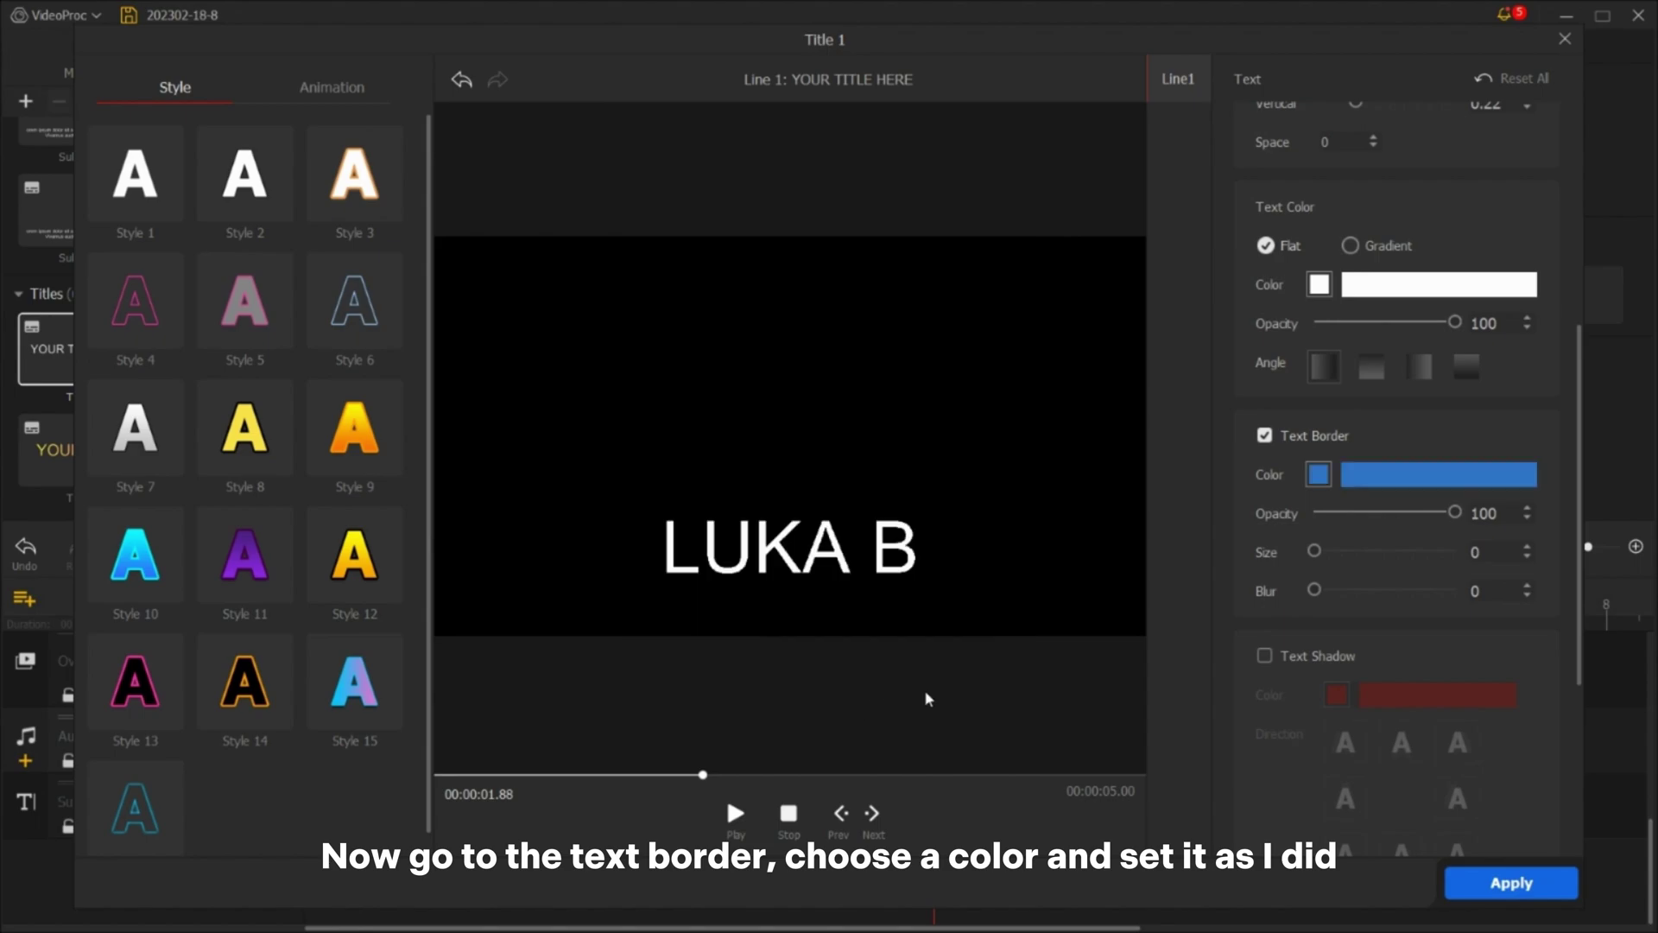
Set the title's text border size to 71 and blur to 100, and browse the text animation presets
left_click_drag(1320, 559, 1498, 575)
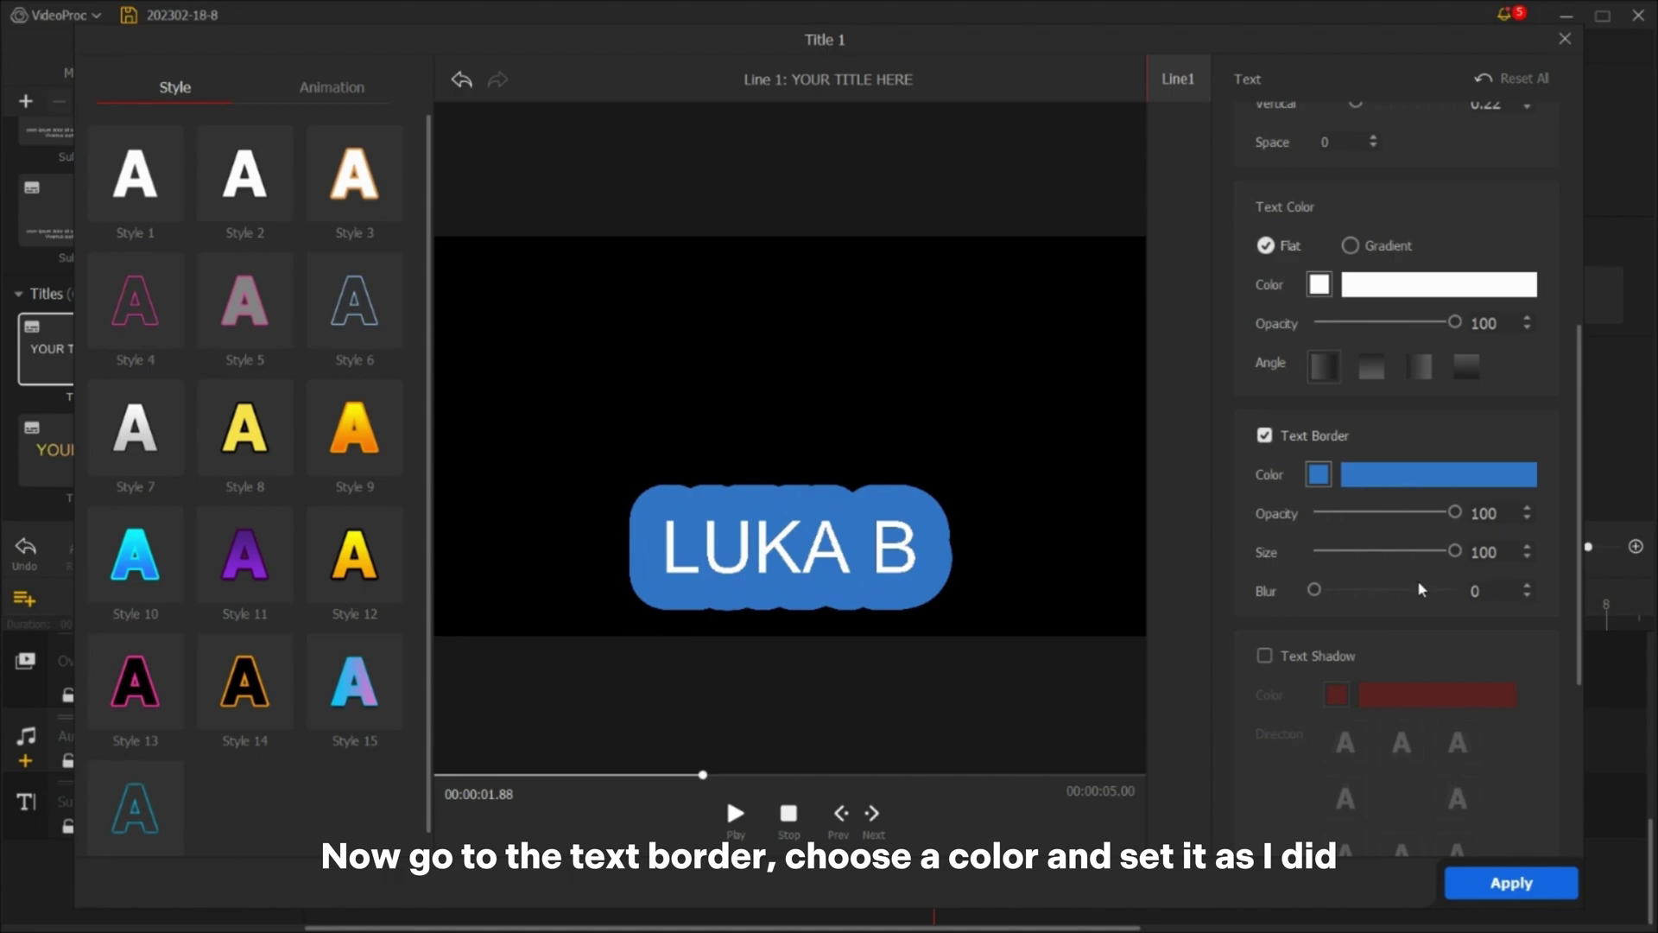
left_click_drag(1313, 590, 1478, 595)
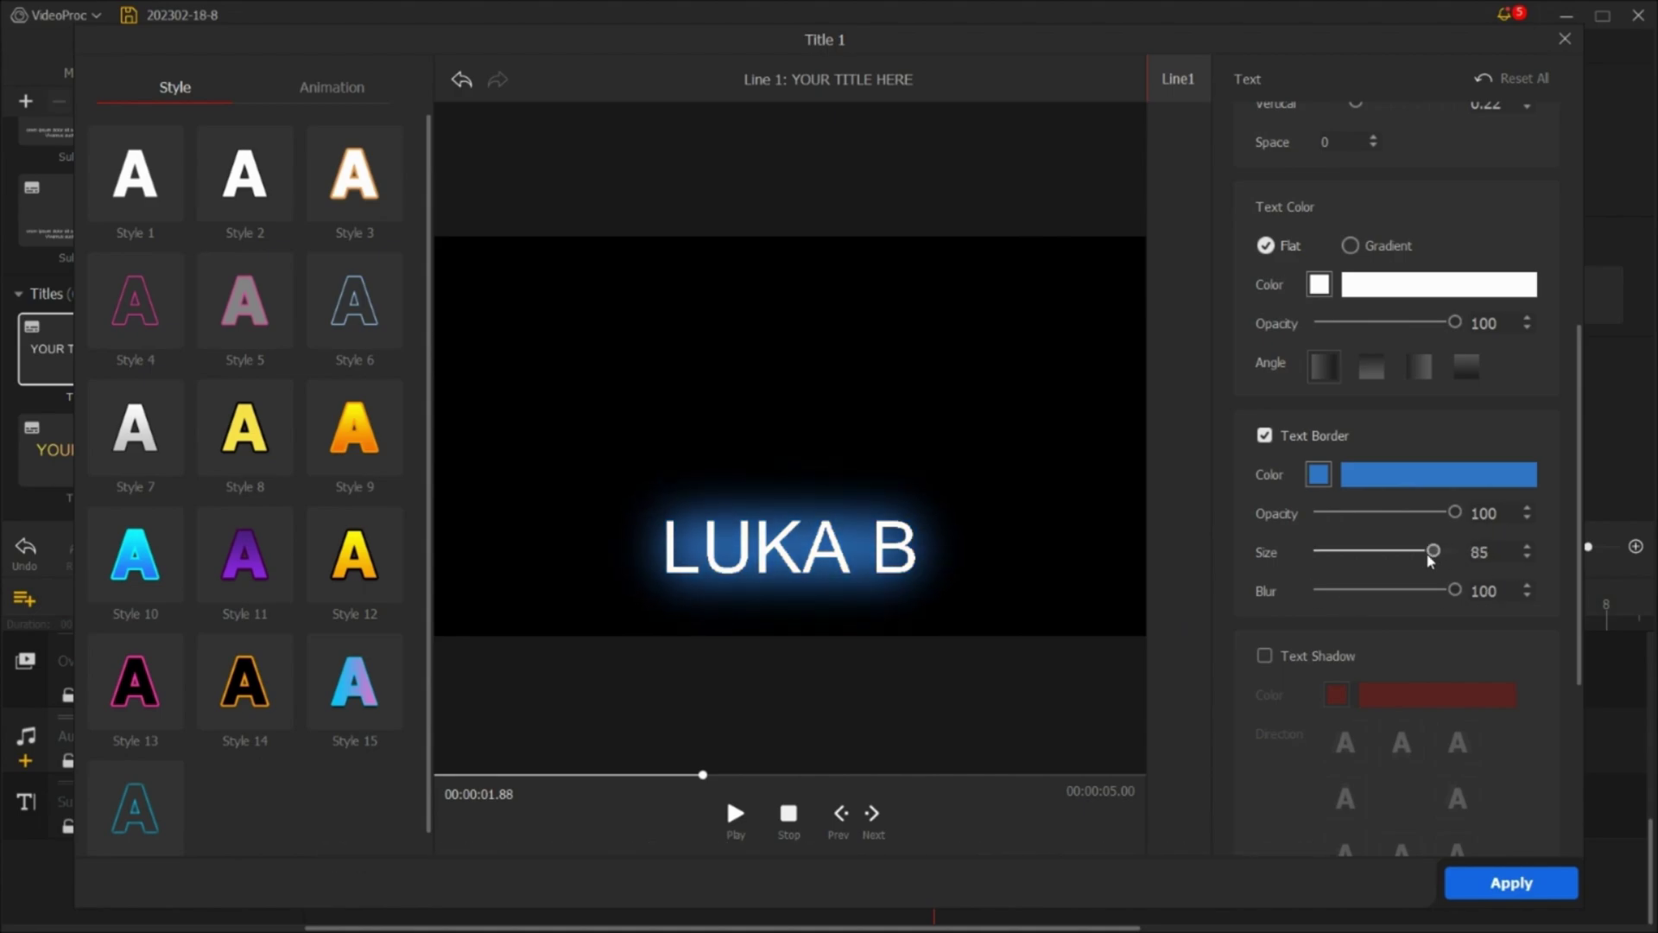
left_click(293, 88)
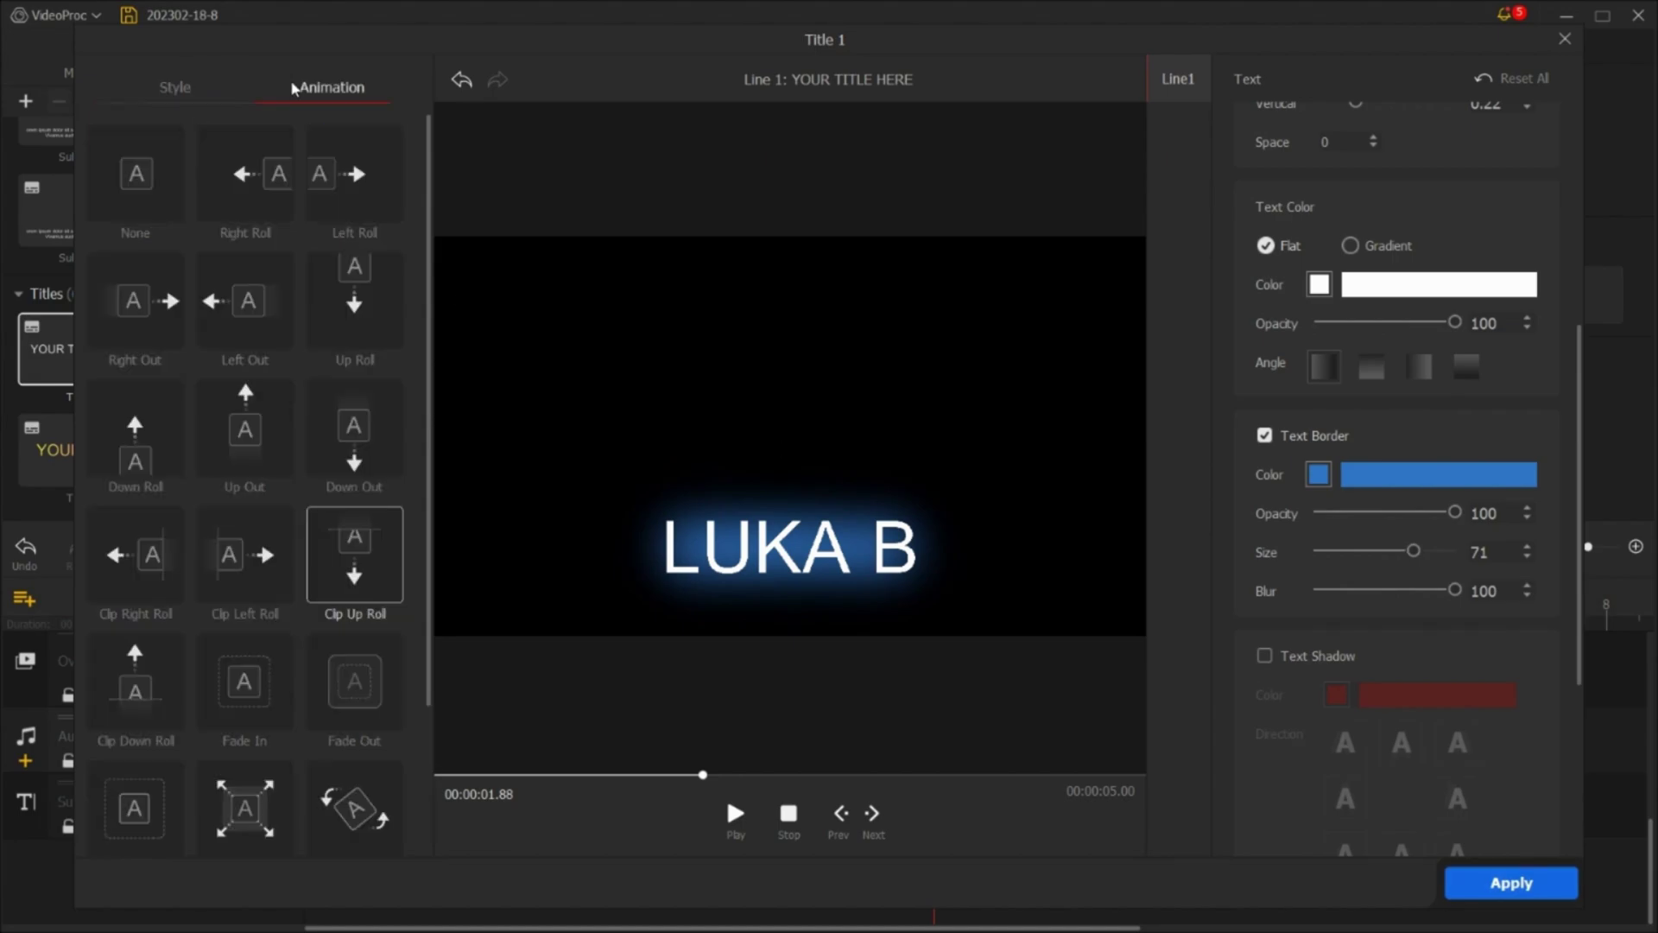
scroll(255, 458, "down", 2)
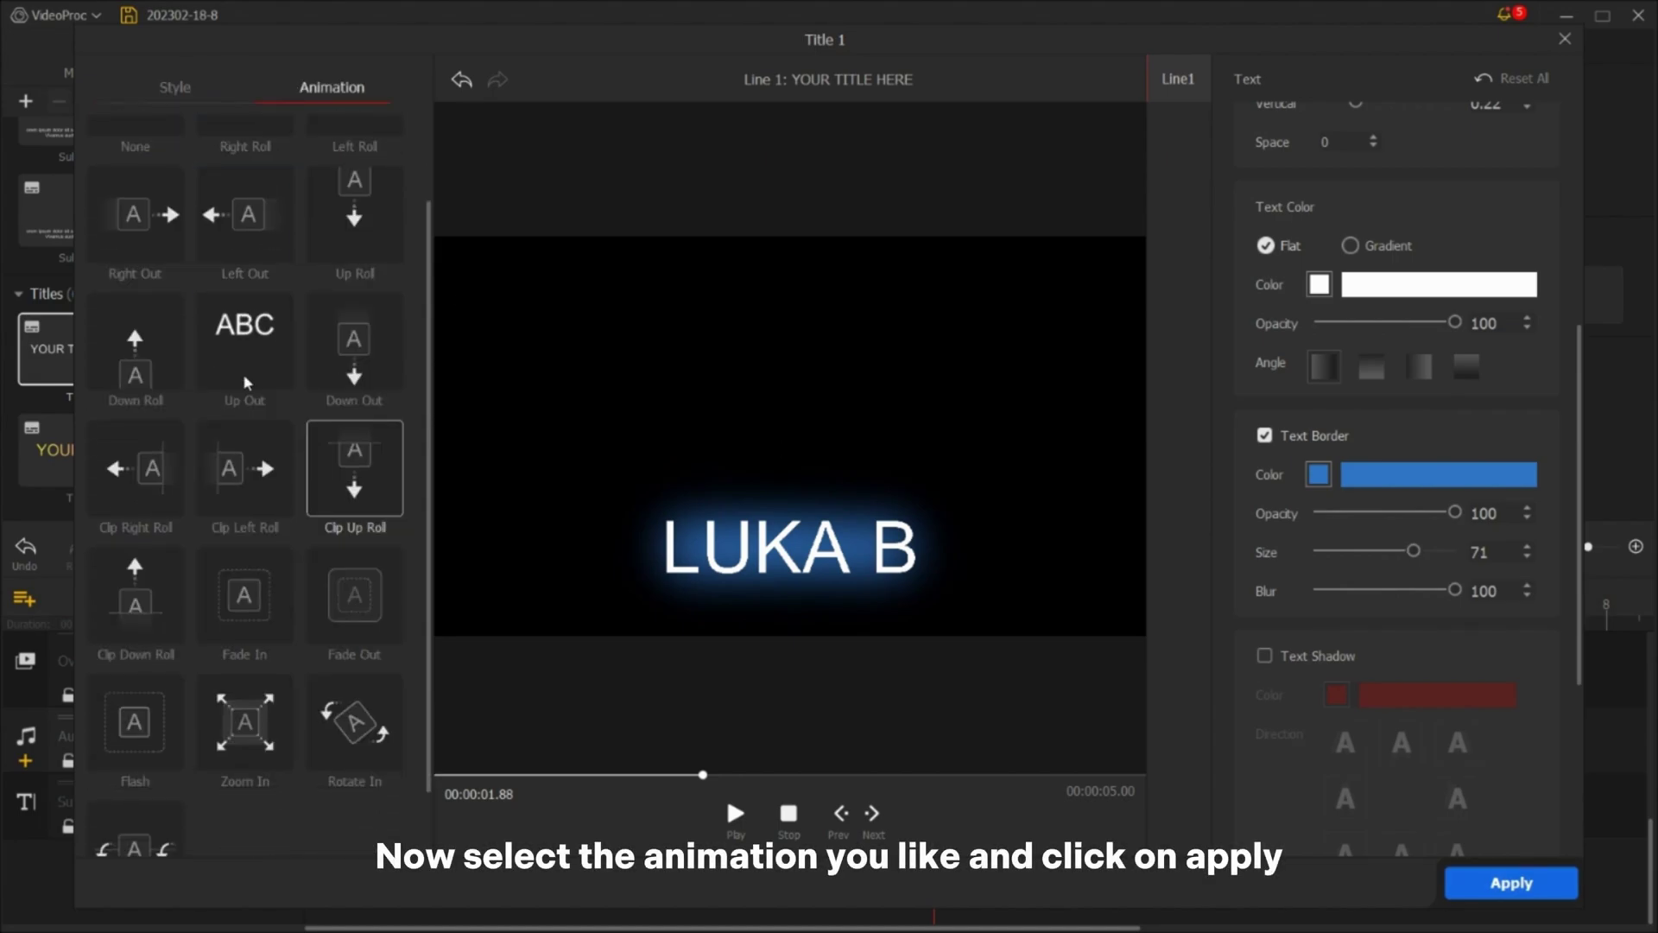
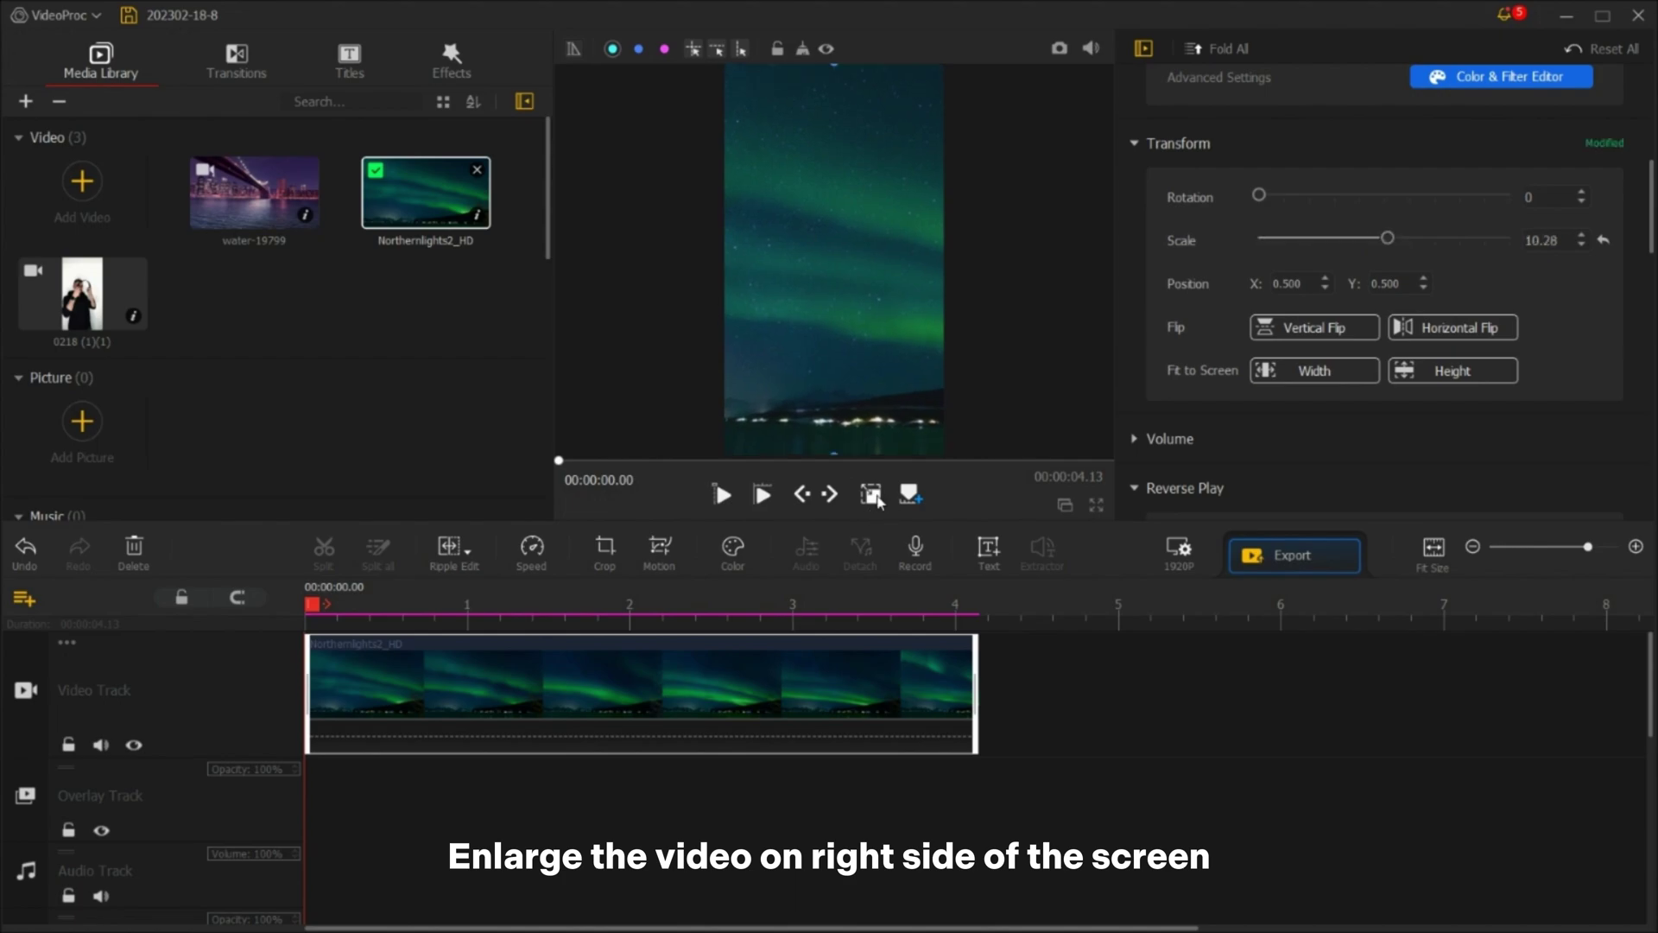
Reposition the Northernlights2_HD clip to X -0.217, Y 0.507 and add video 0218 (1)(1) at the start of the overlay track
left_click_drag(796, 341, 644, 325)
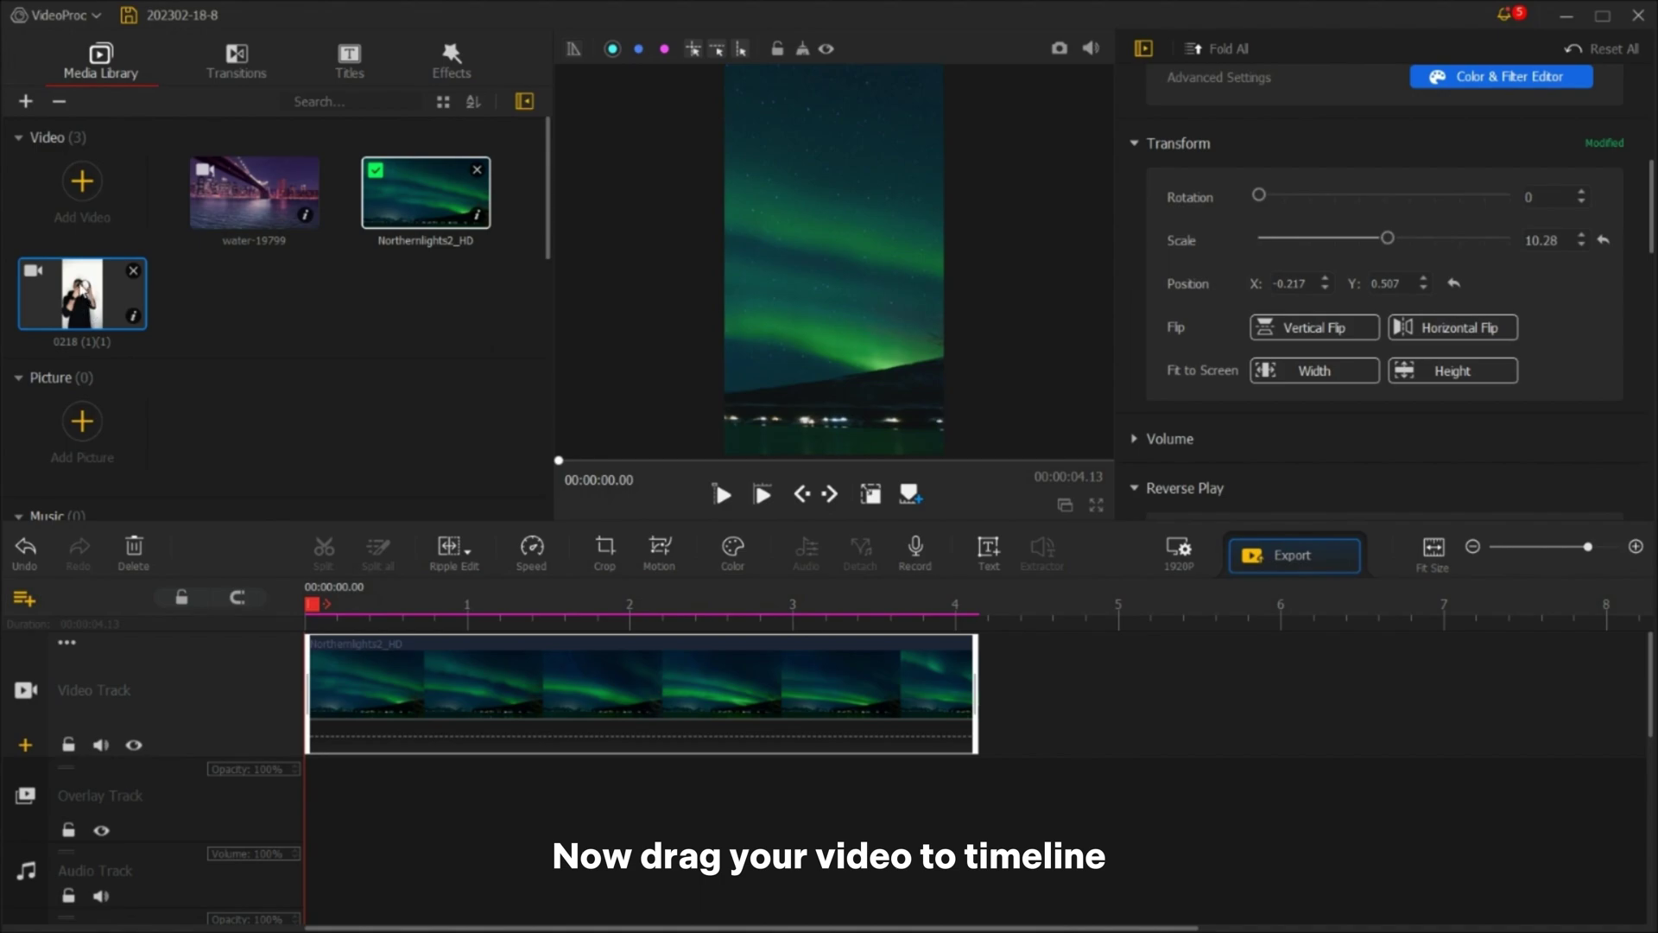
left_click_drag(82, 294, 432, 805)
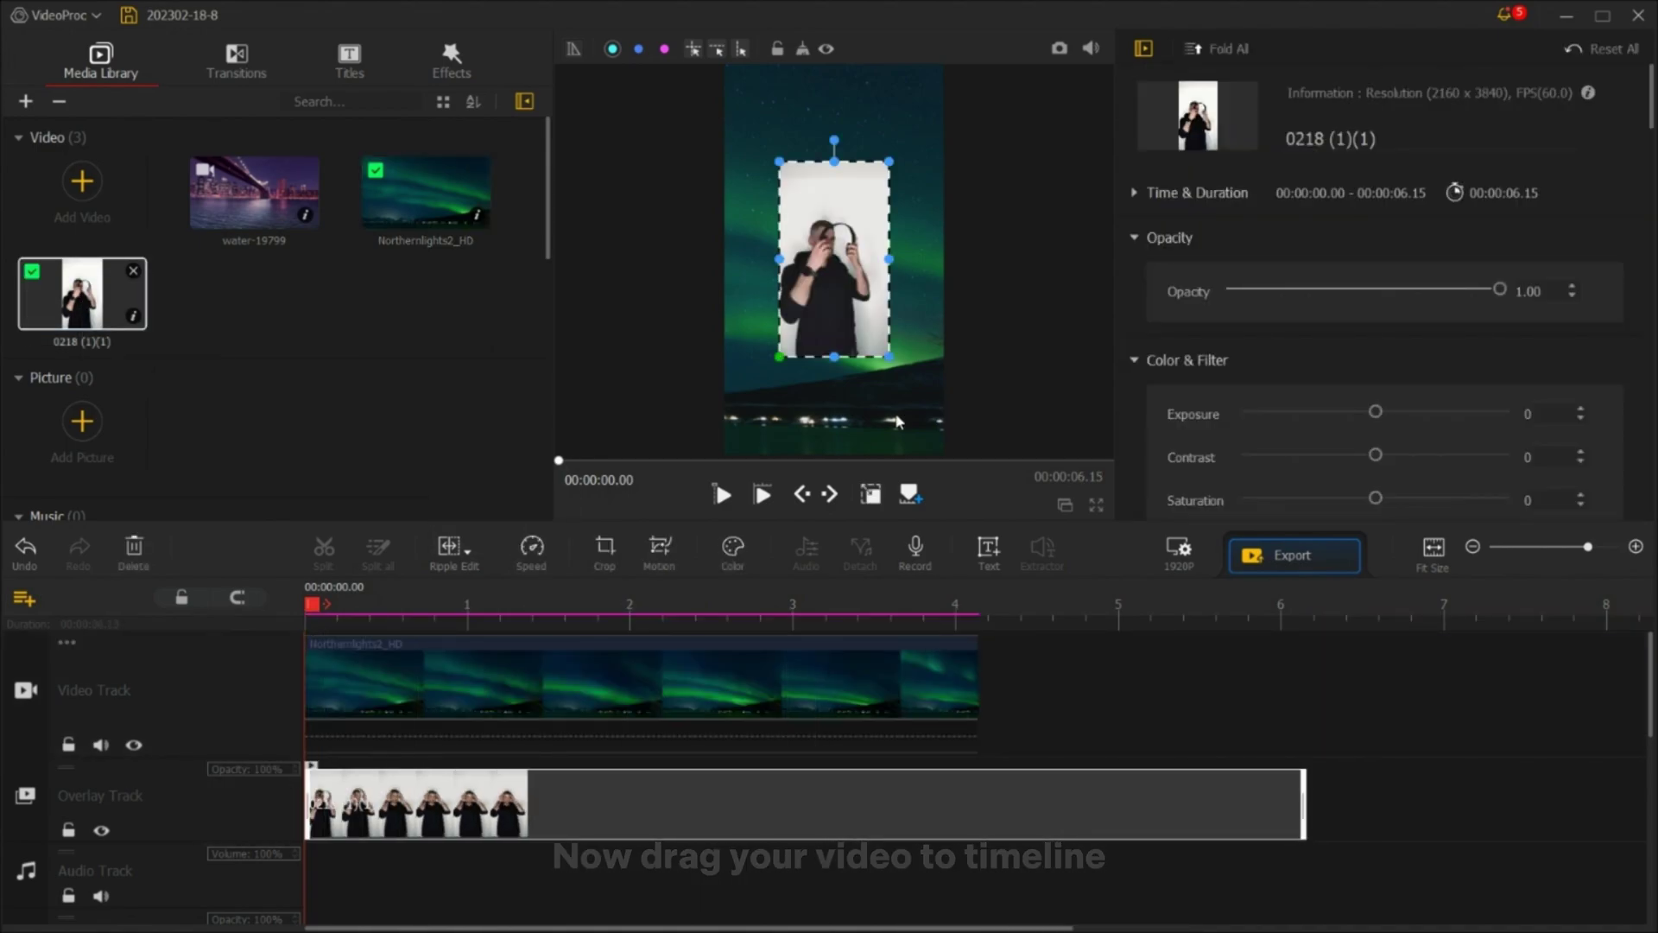
Fit the overlay video to the screen width and set its saturation to -100
scroll(1355, 363, "down", 10)
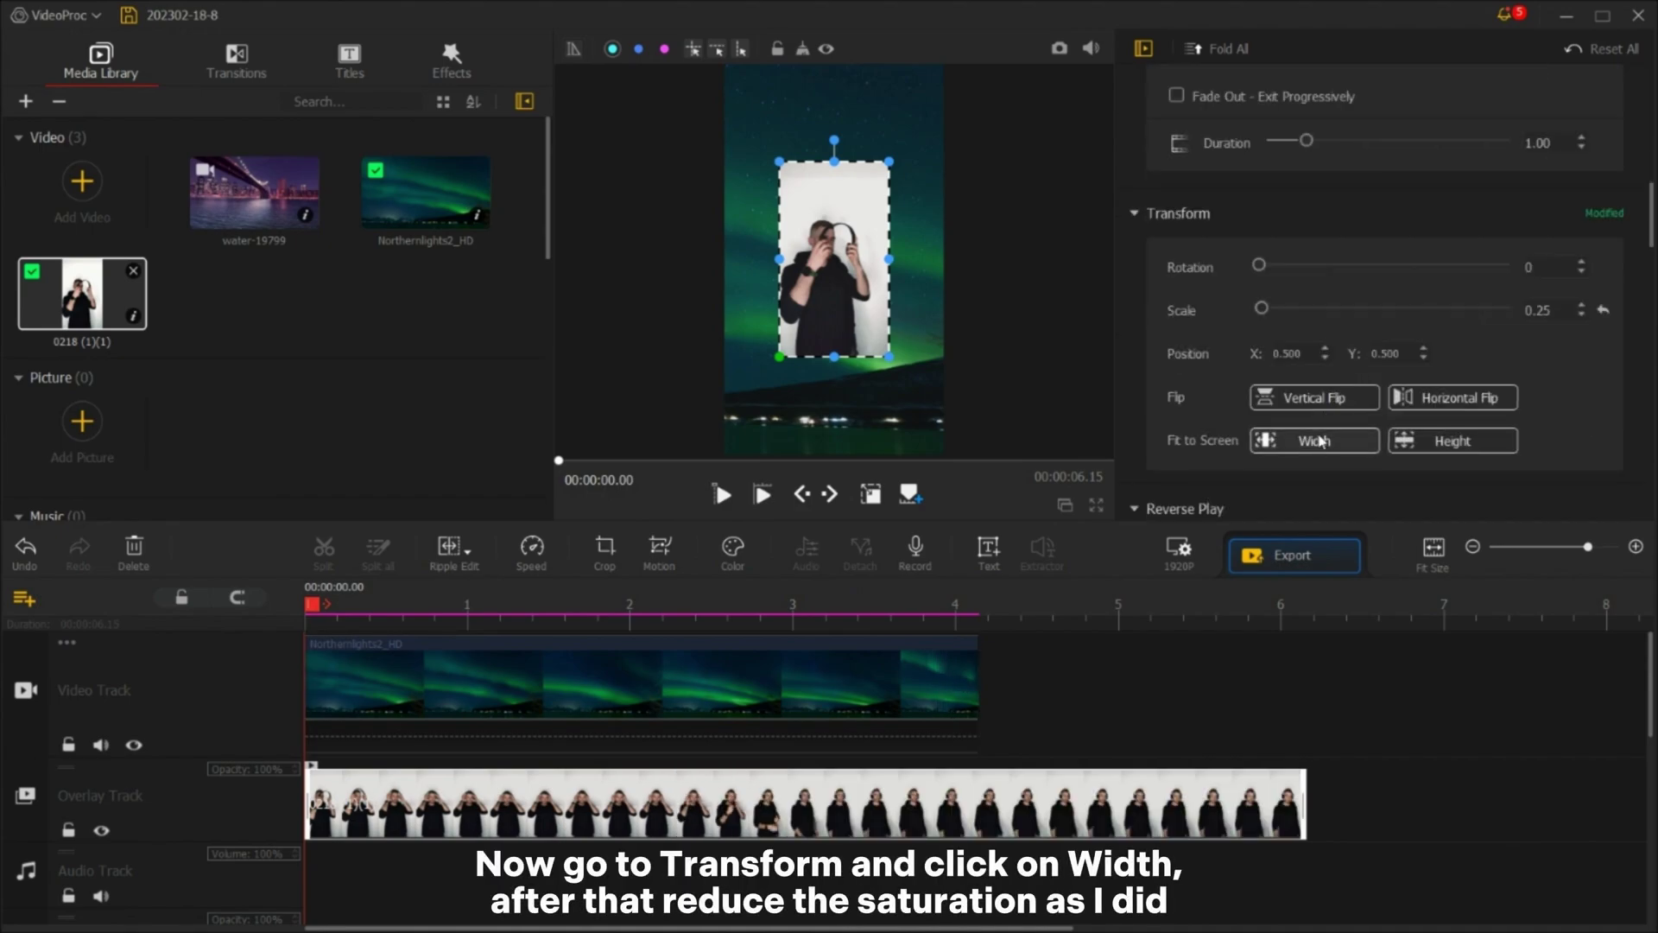
left_click(1321, 442)
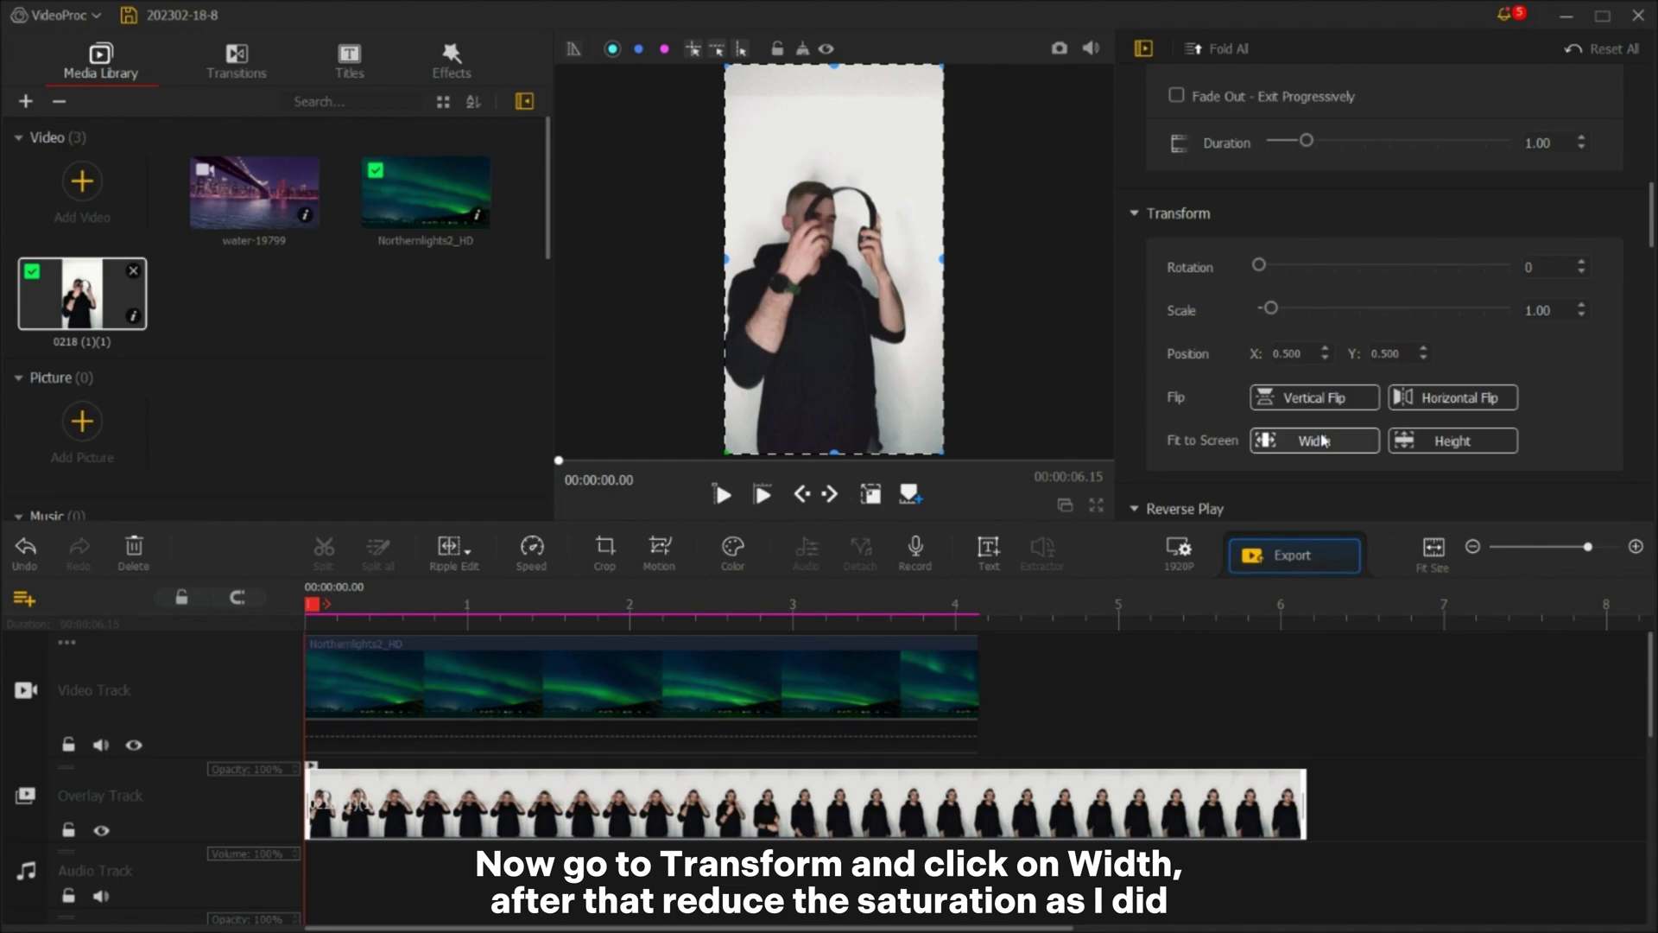
scroll(1330, 318, "up", 8)
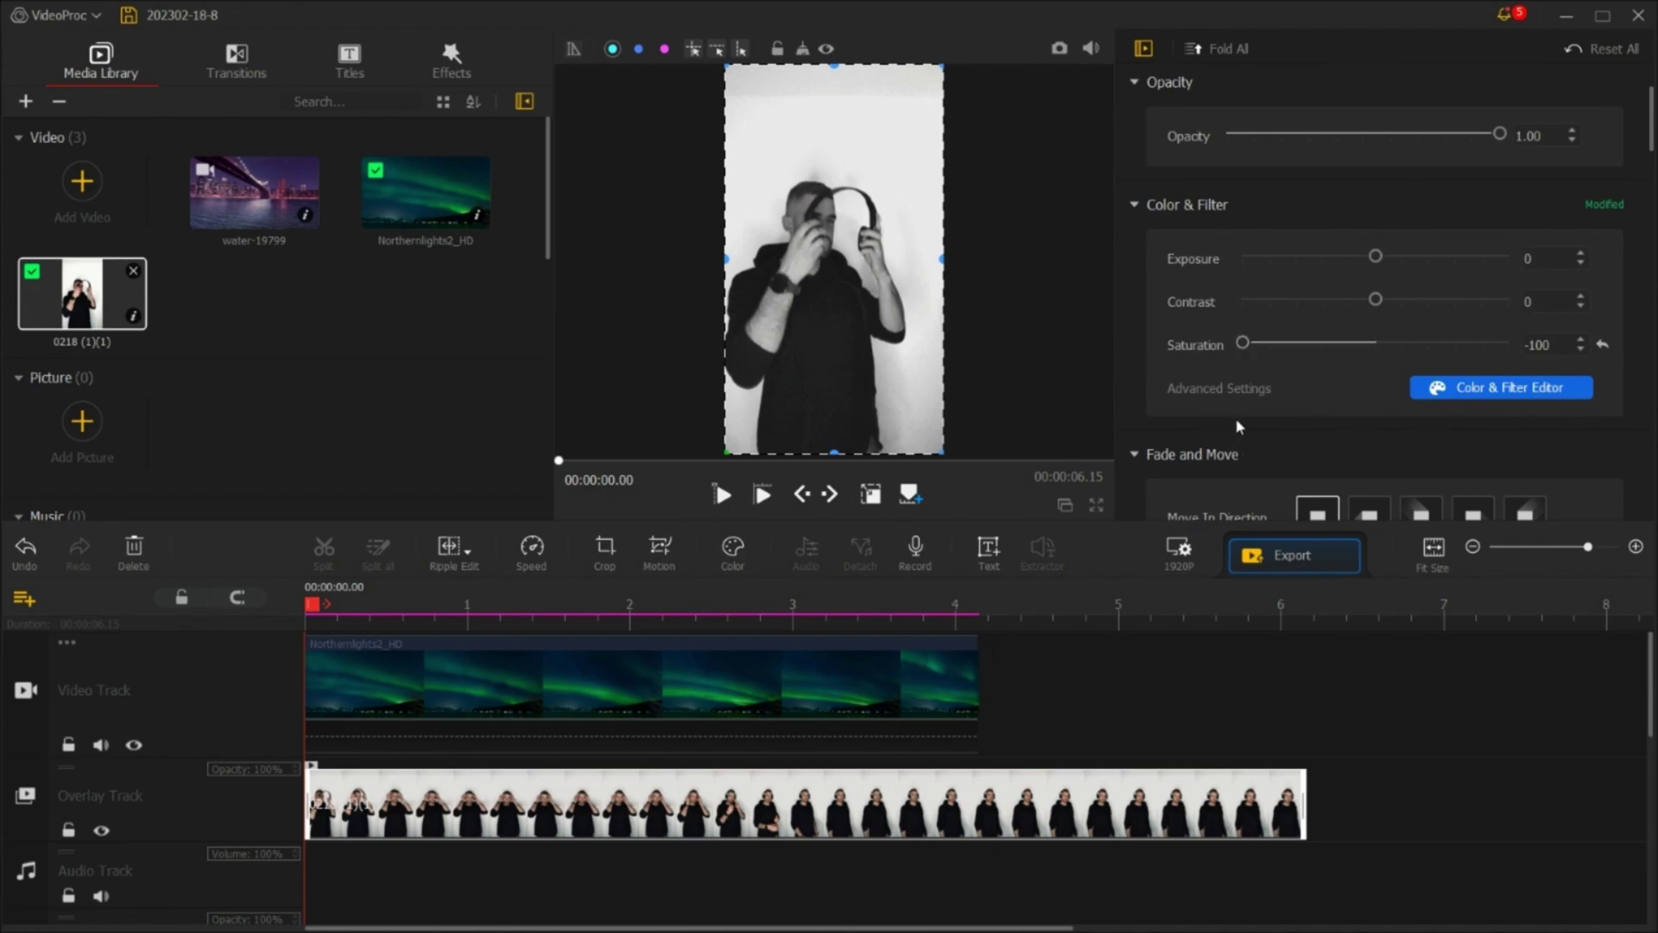
left_click(723, 496)
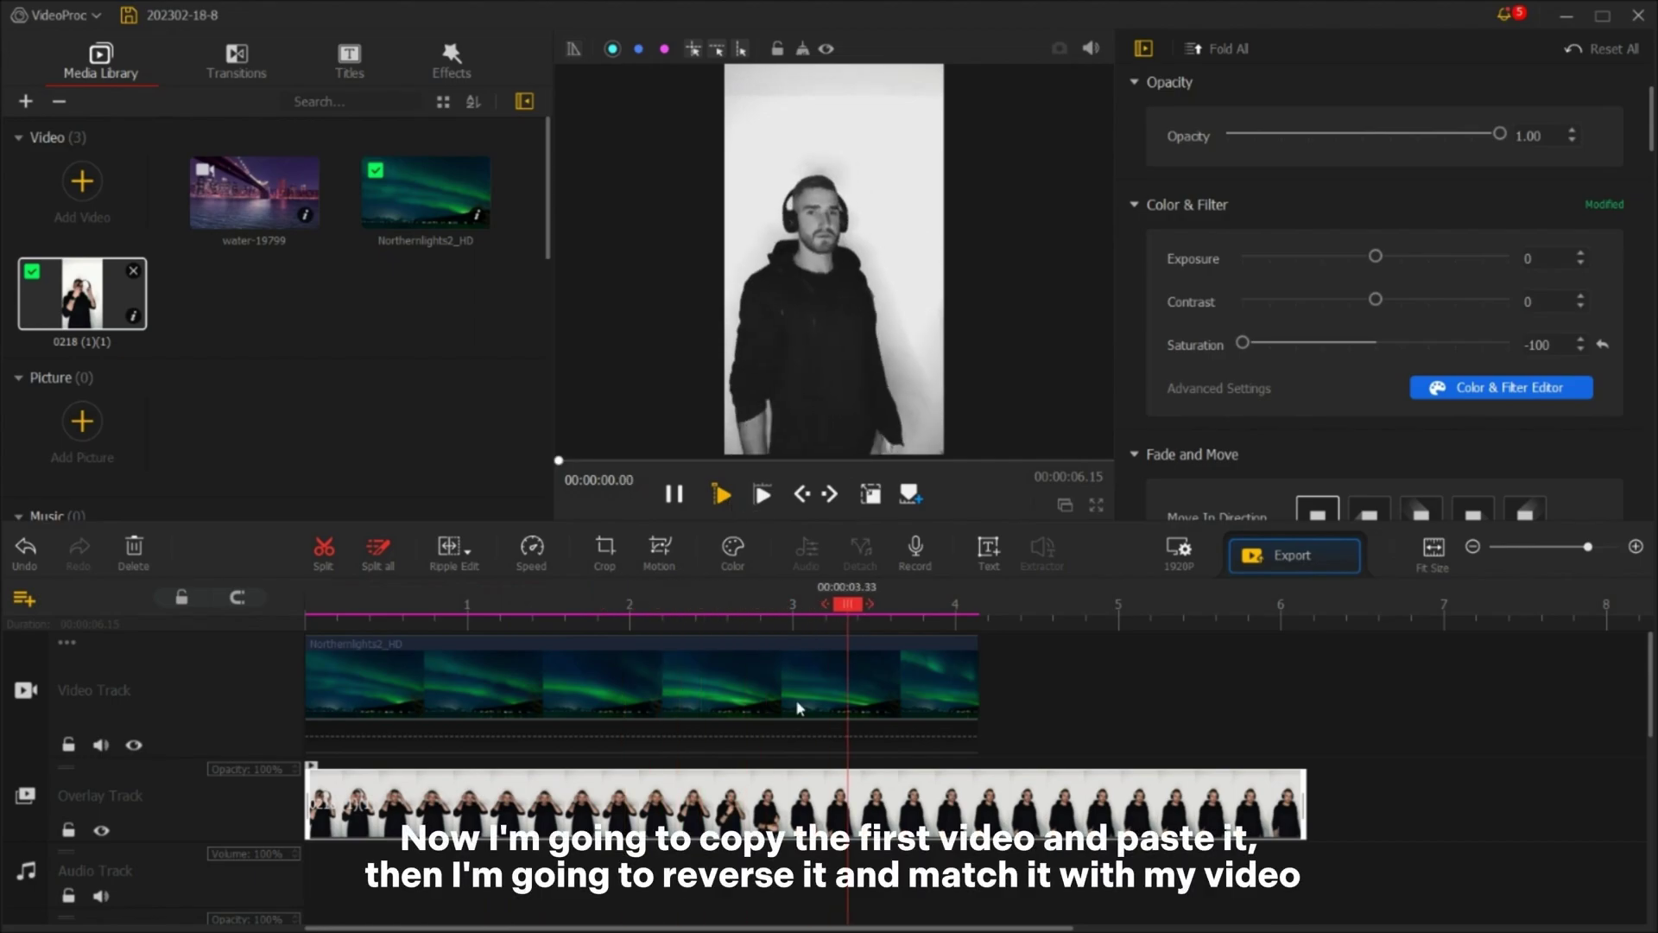
Copy the Northernlights2_HD clip and paste the duplicate directly after the original on the video track
left_click(770, 672)
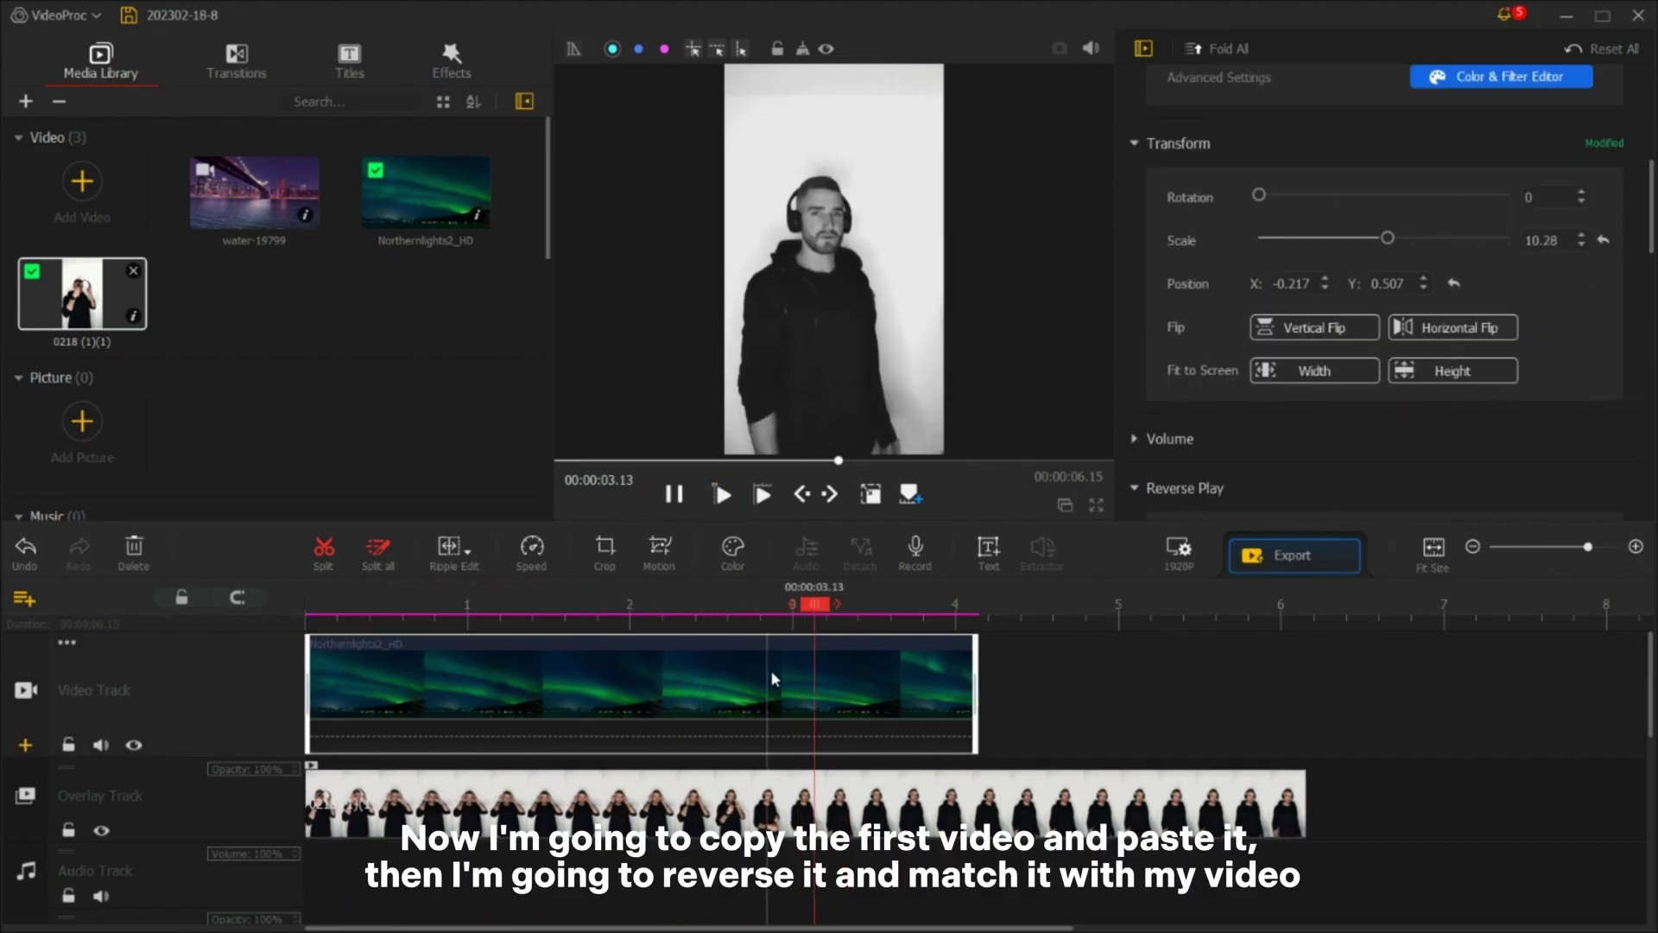
left_click(800, 676)
right_click(794, 676)
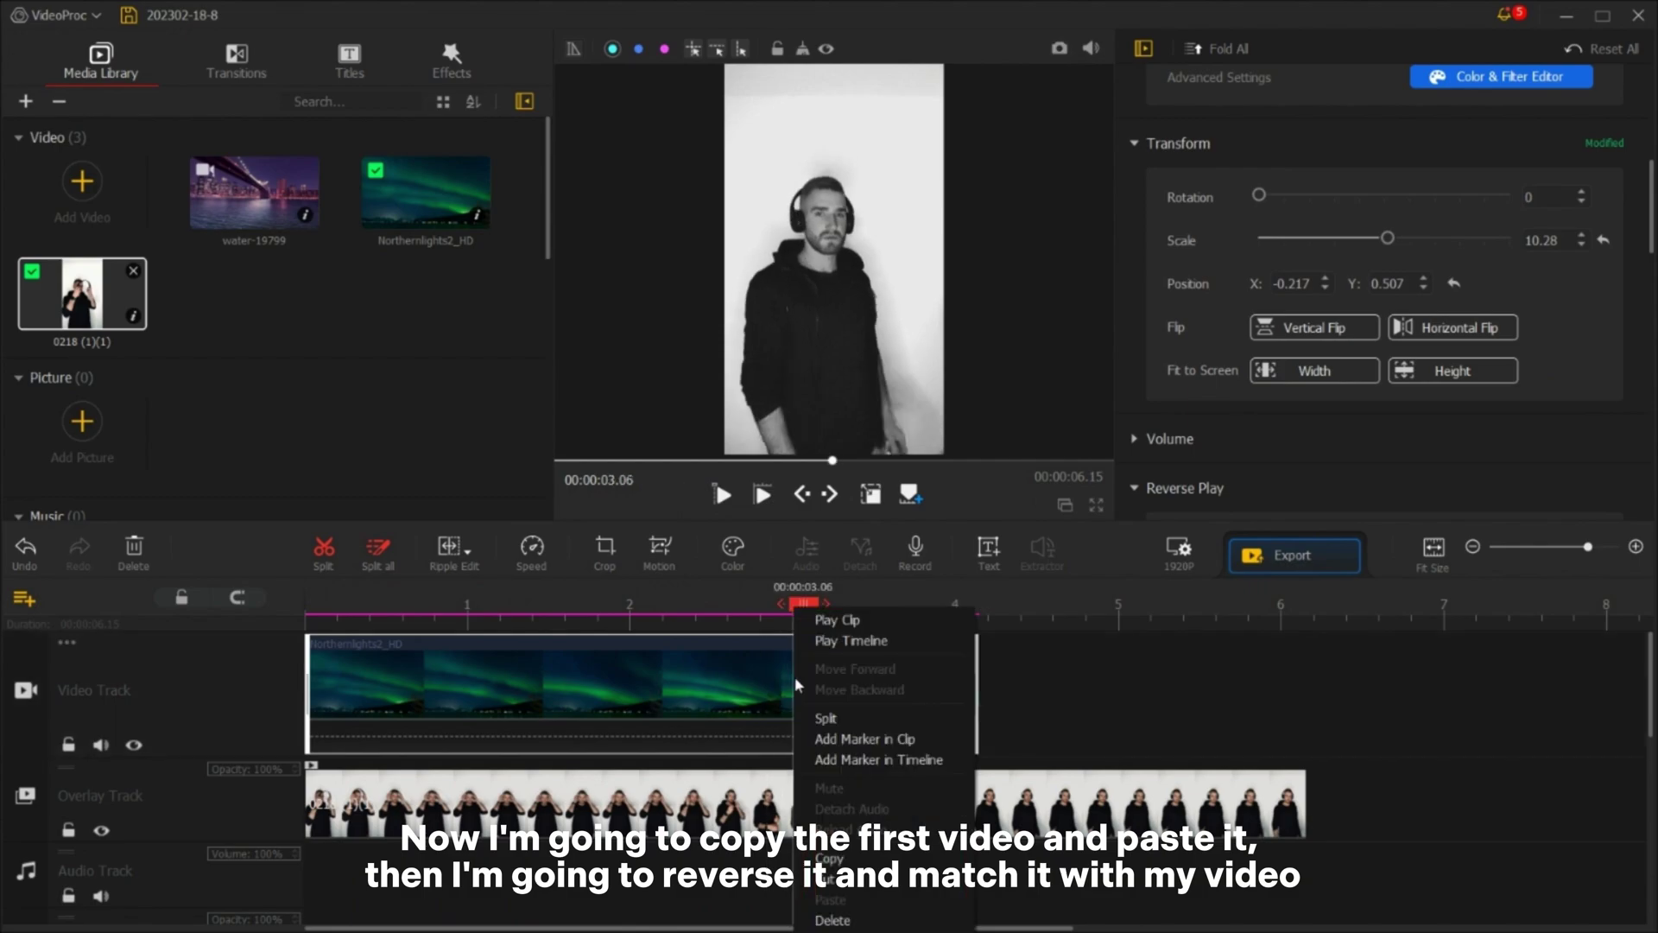
left_click(831, 858)
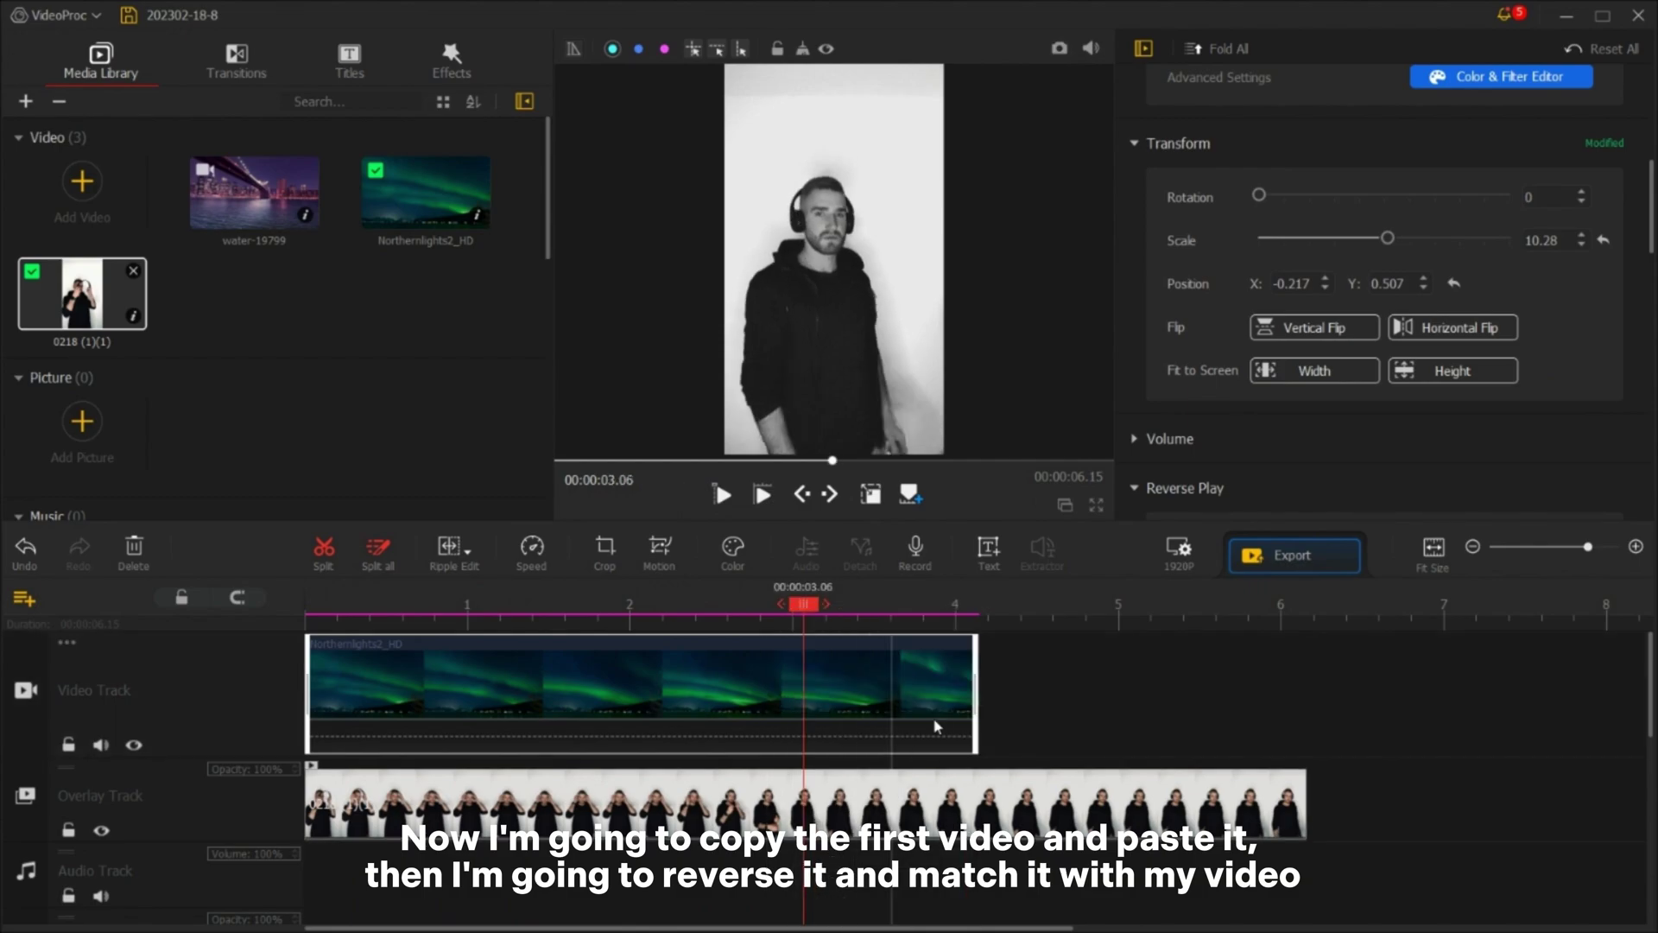
left_click(1040, 622)
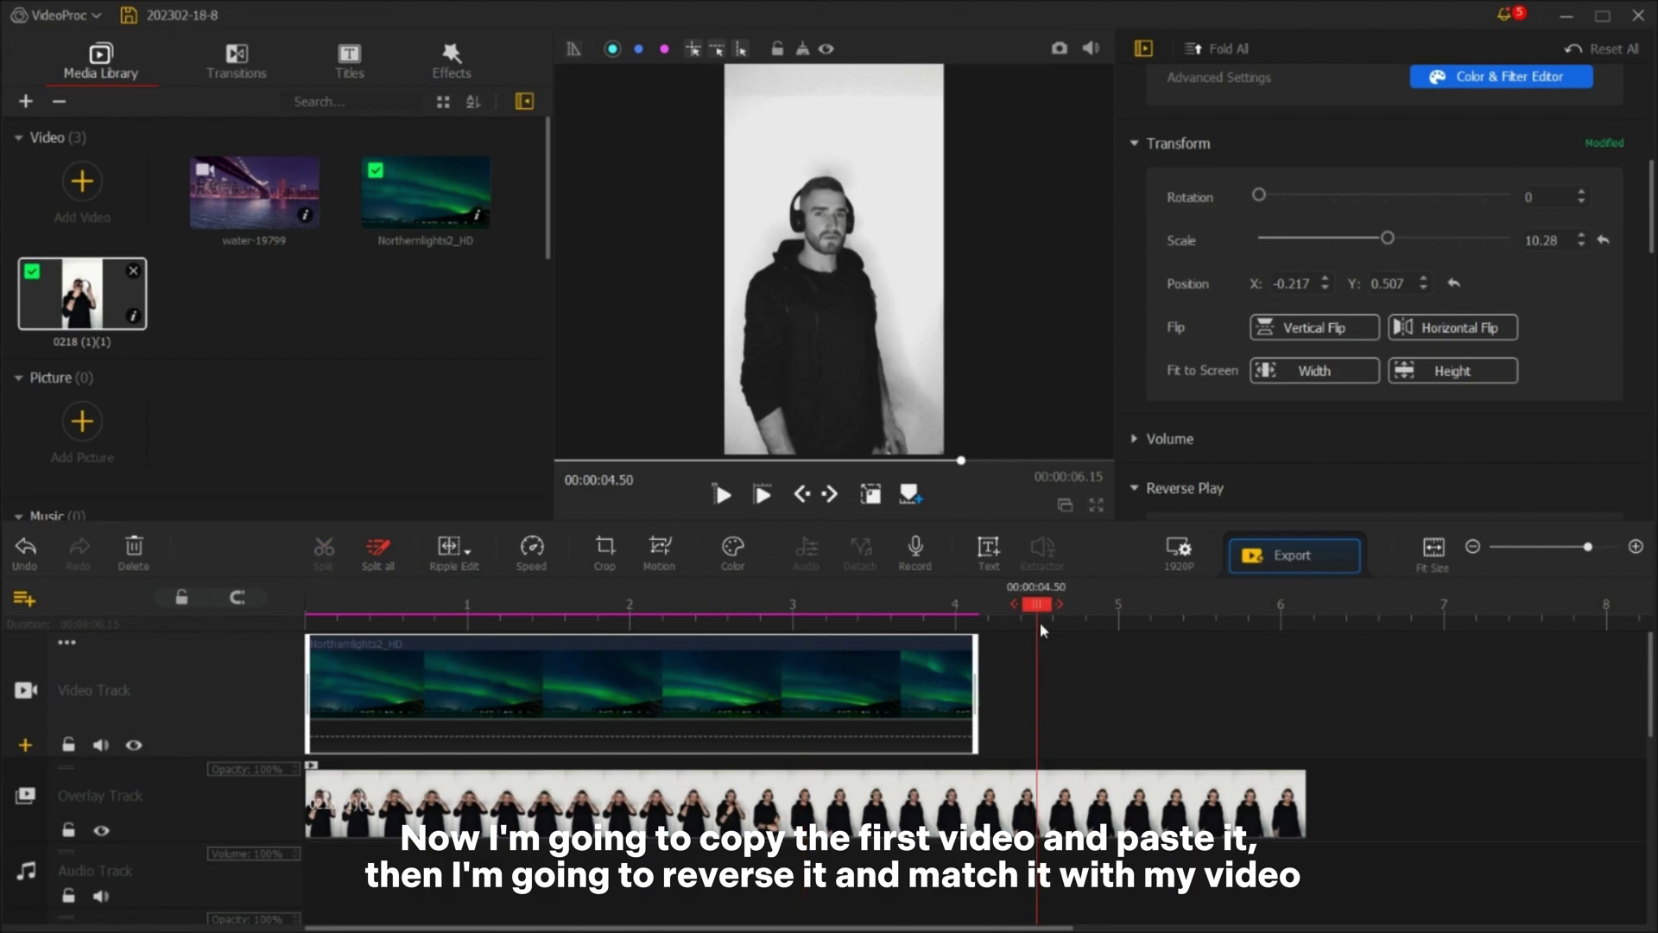
right_click(1053, 671)
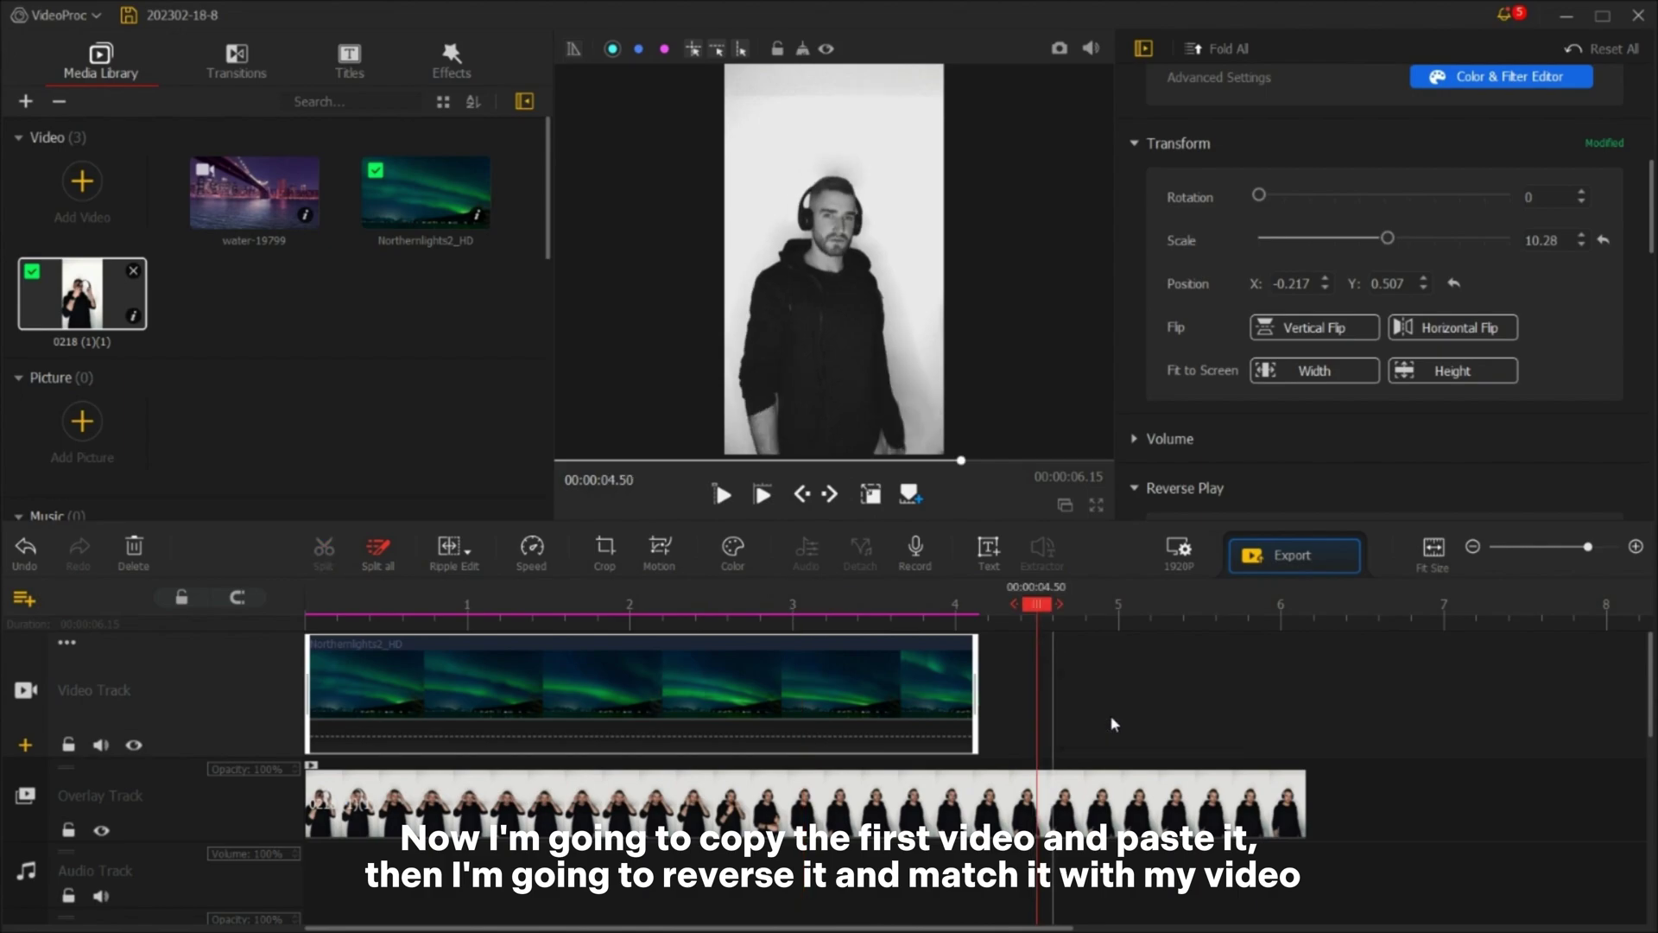
Enable reverse play on the second Northernlights2_HD clip and trim its end to match the end of the overlay video
left_click_drag(1587, 547, 1579, 549)
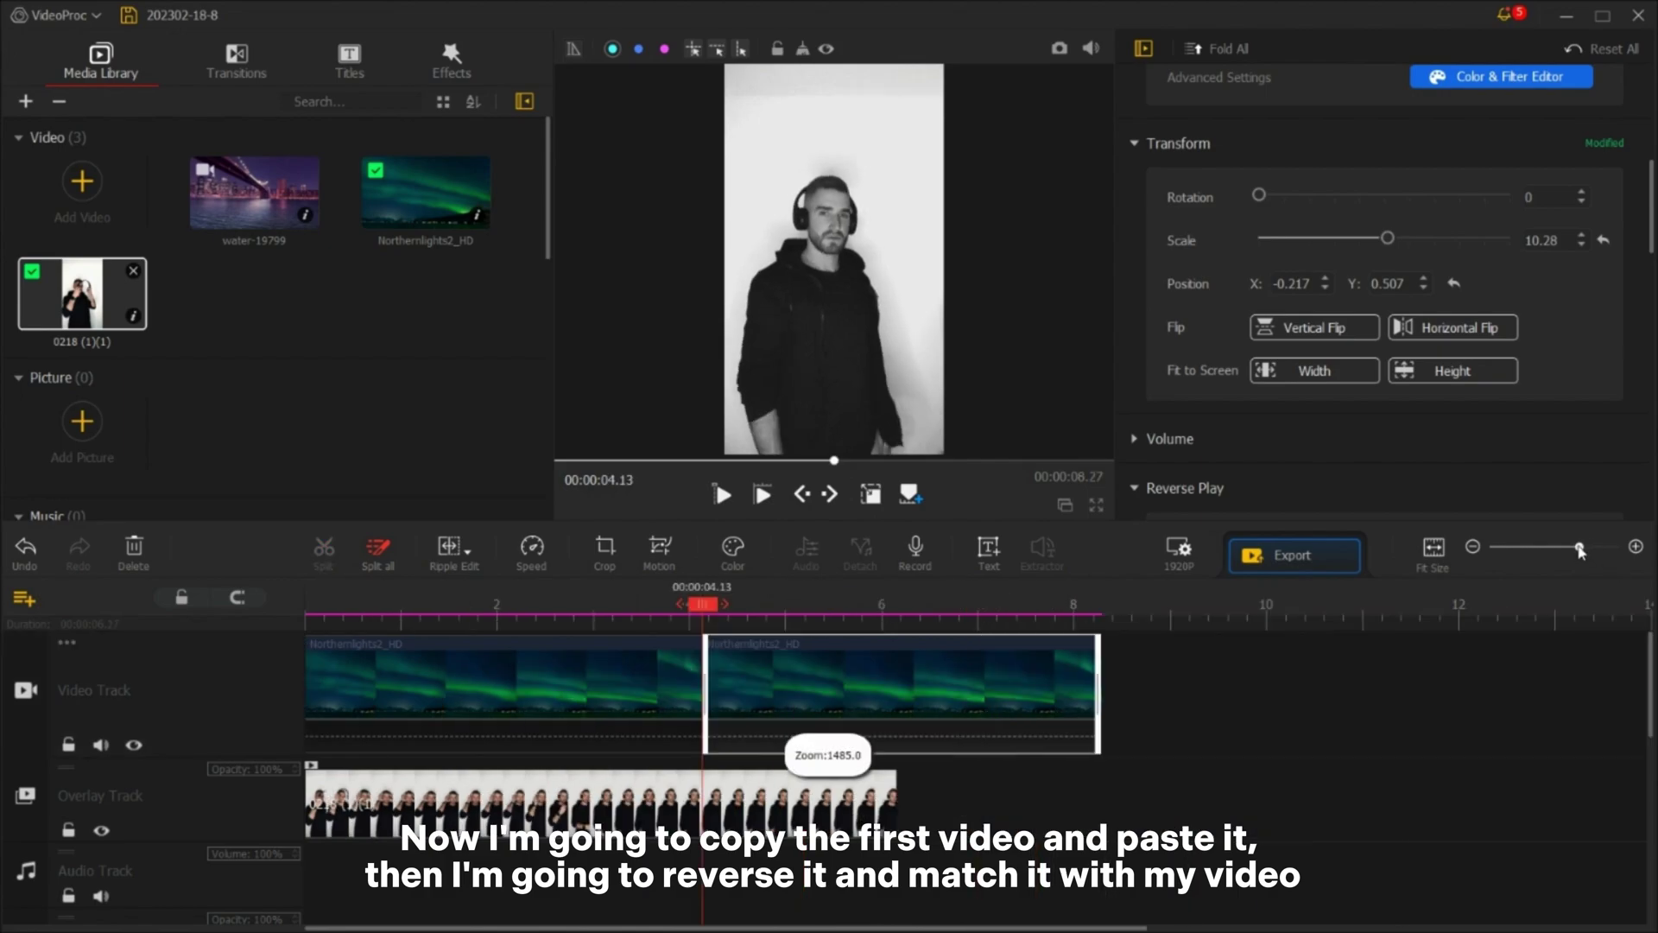
scroll(1277, 339, "up", 5)
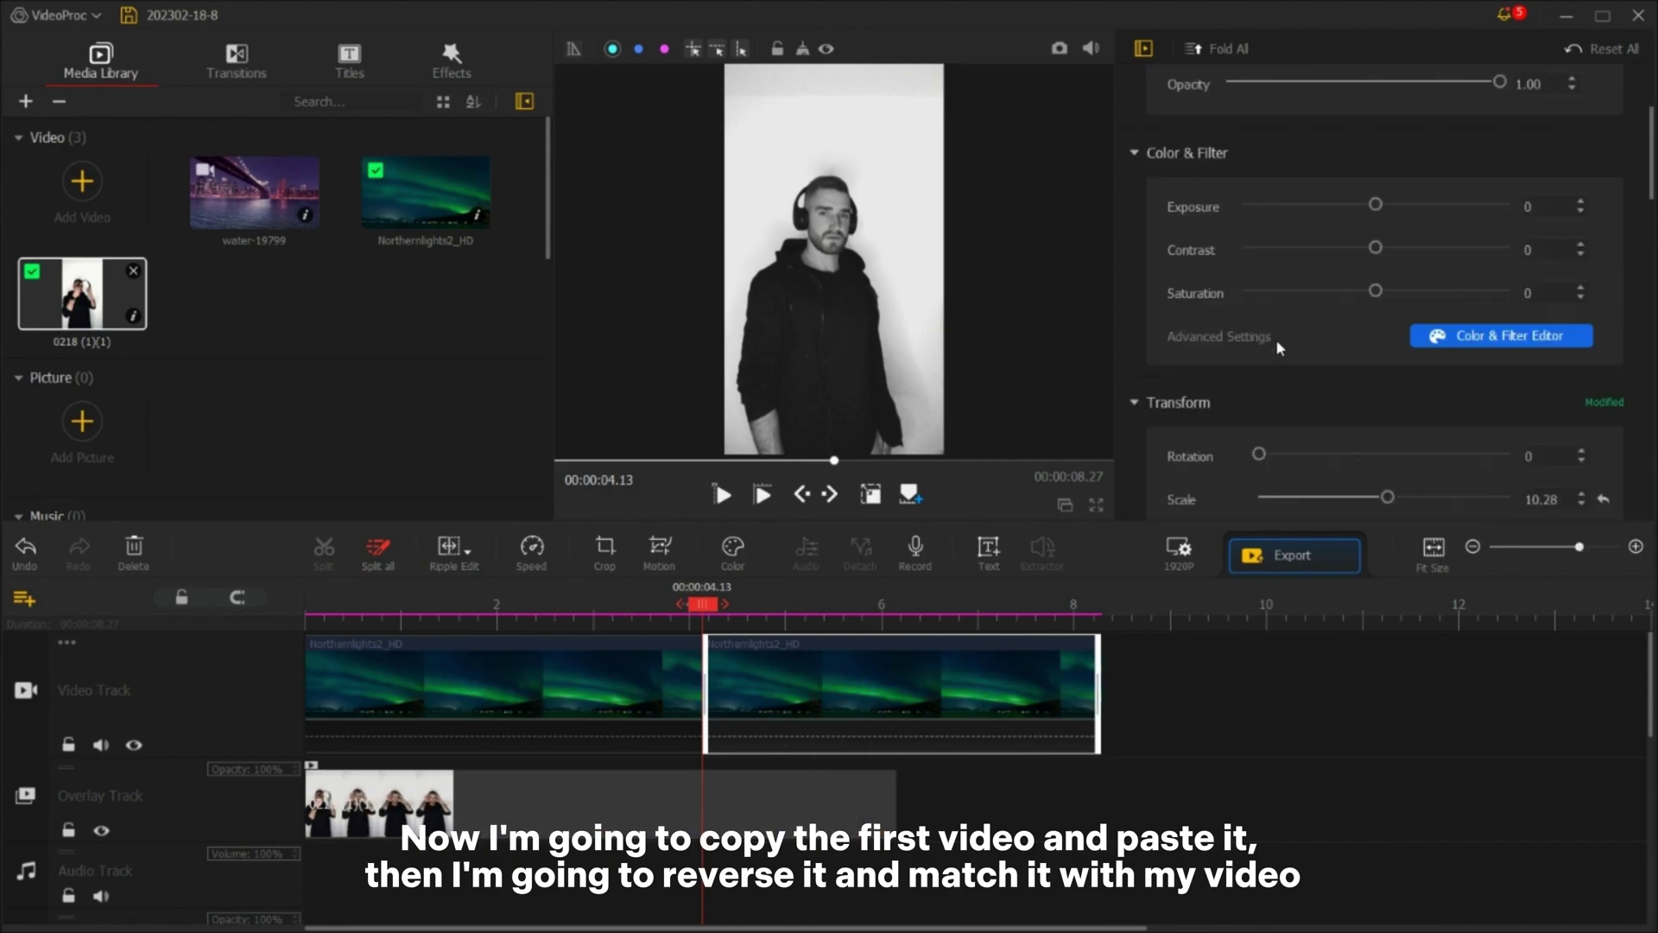
scroll(1260, 359, "down", 8)
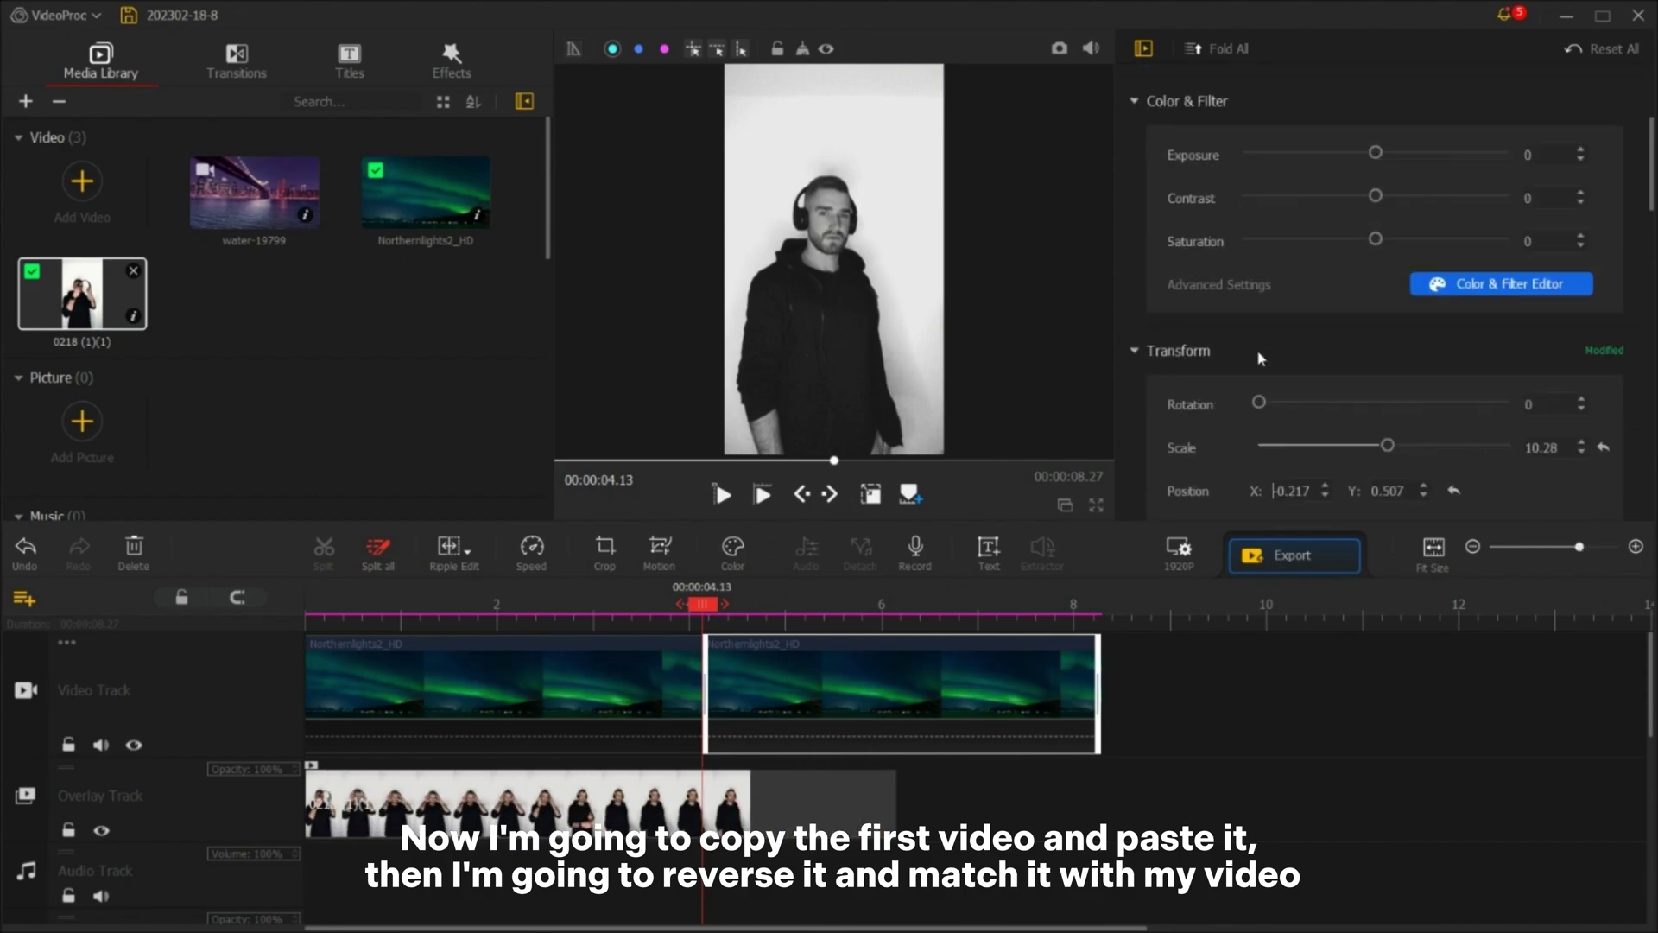
scroll(1253, 363, "down", 4)
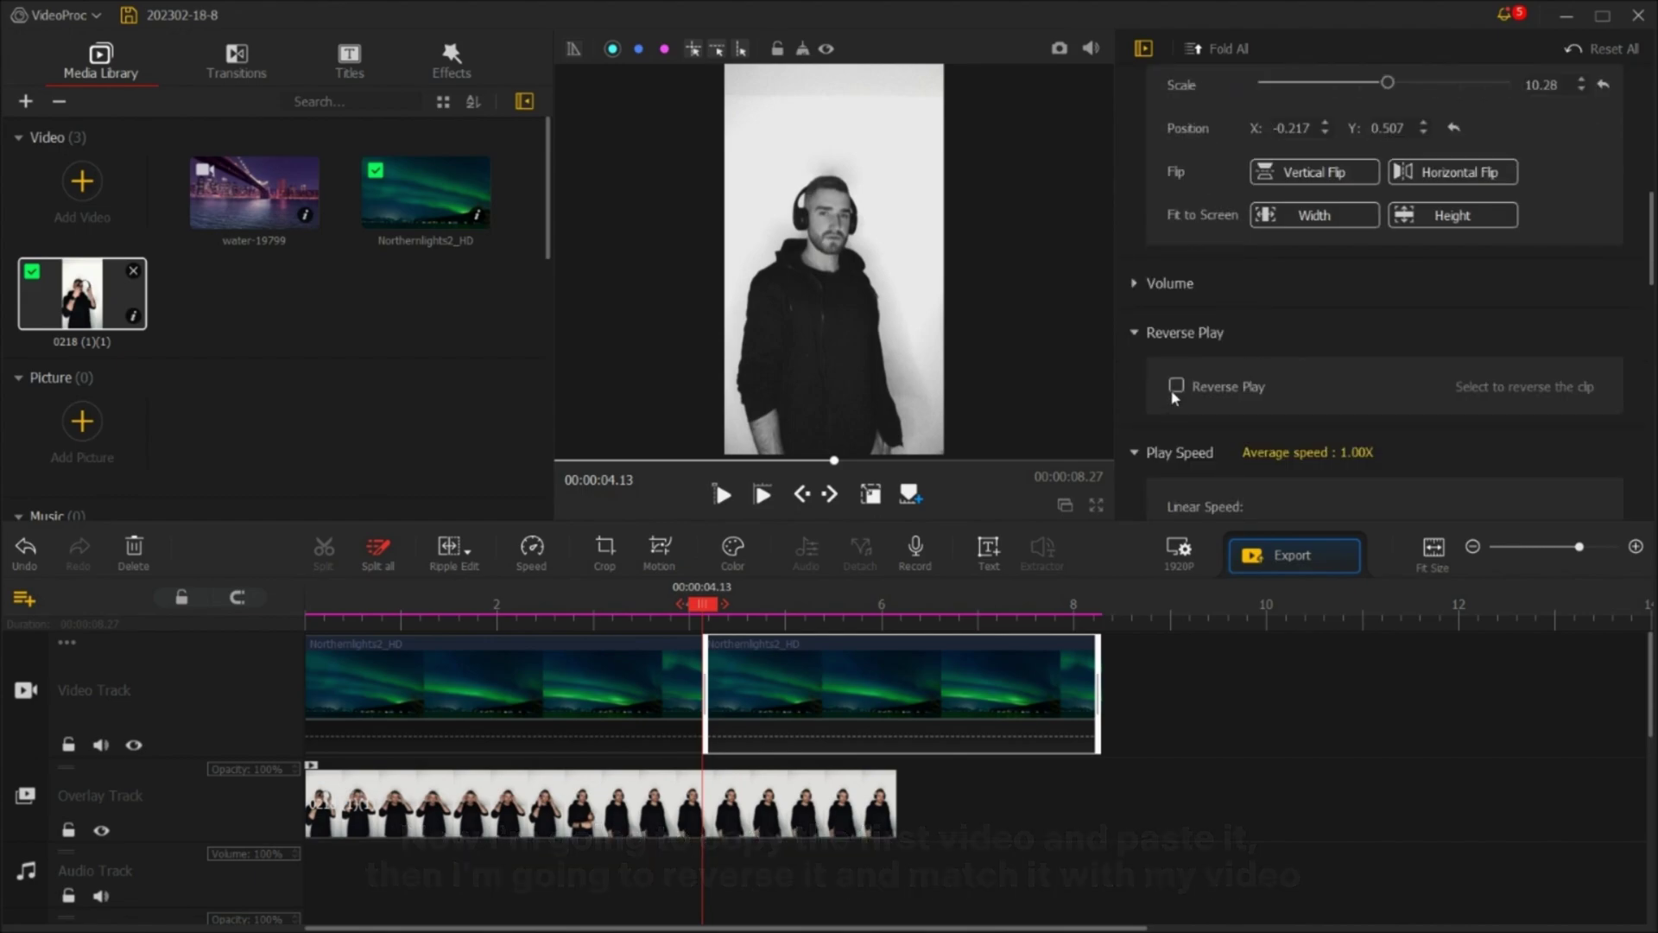
left_click(1175, 388)
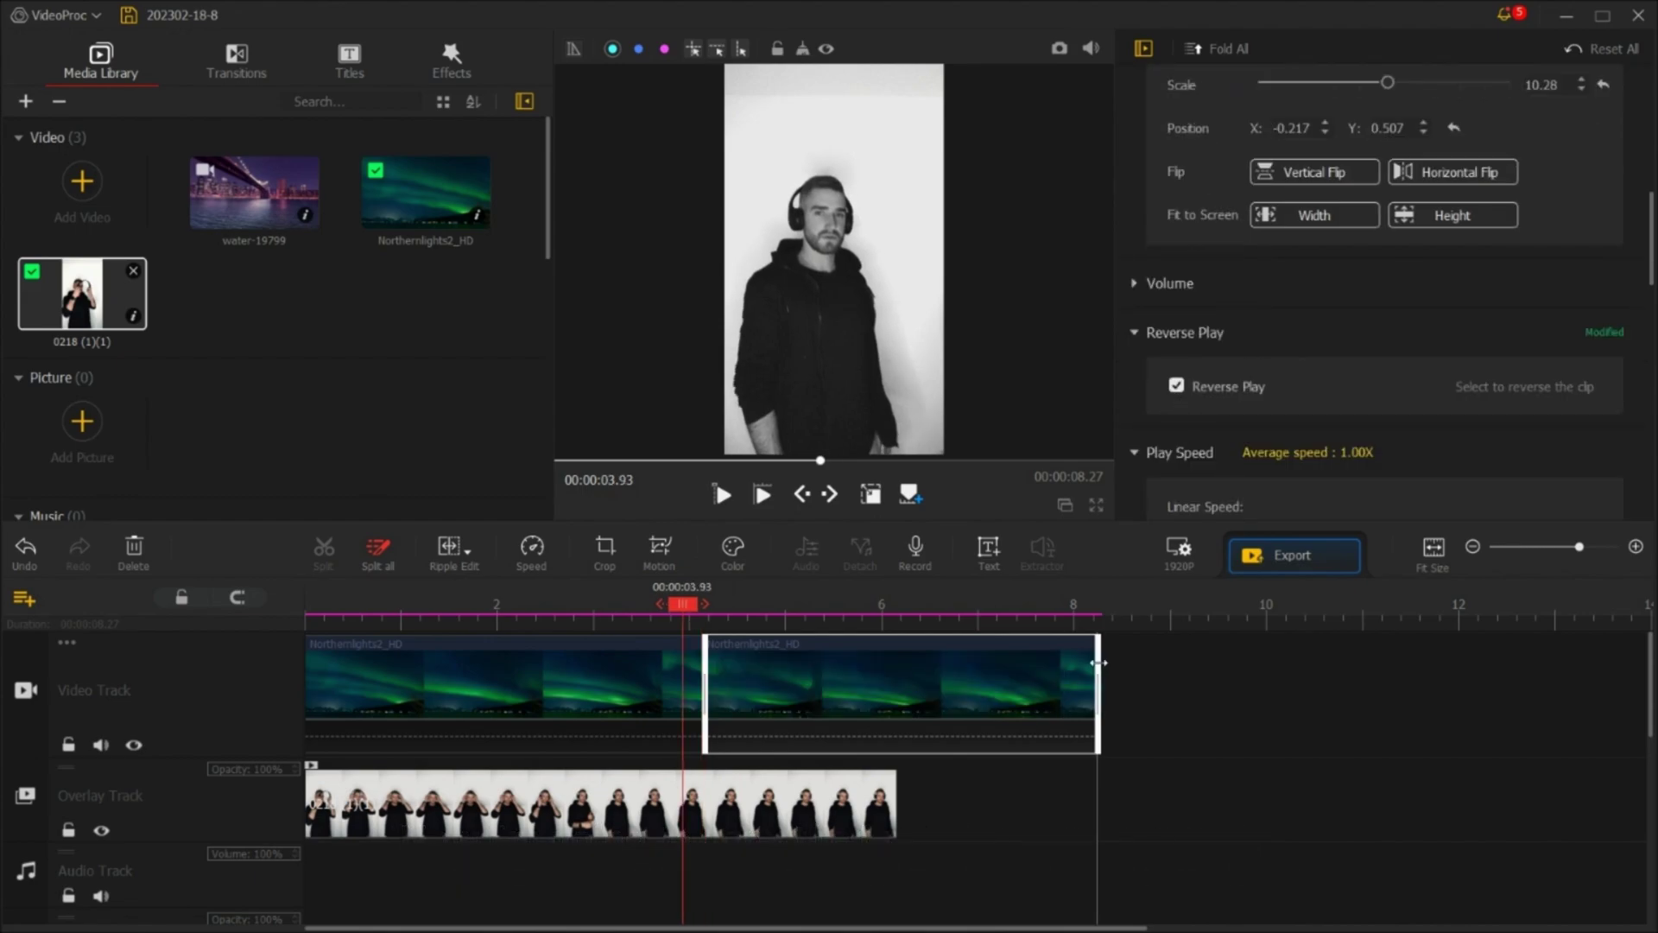
left_click_drag(1098, 665, 897, 705)
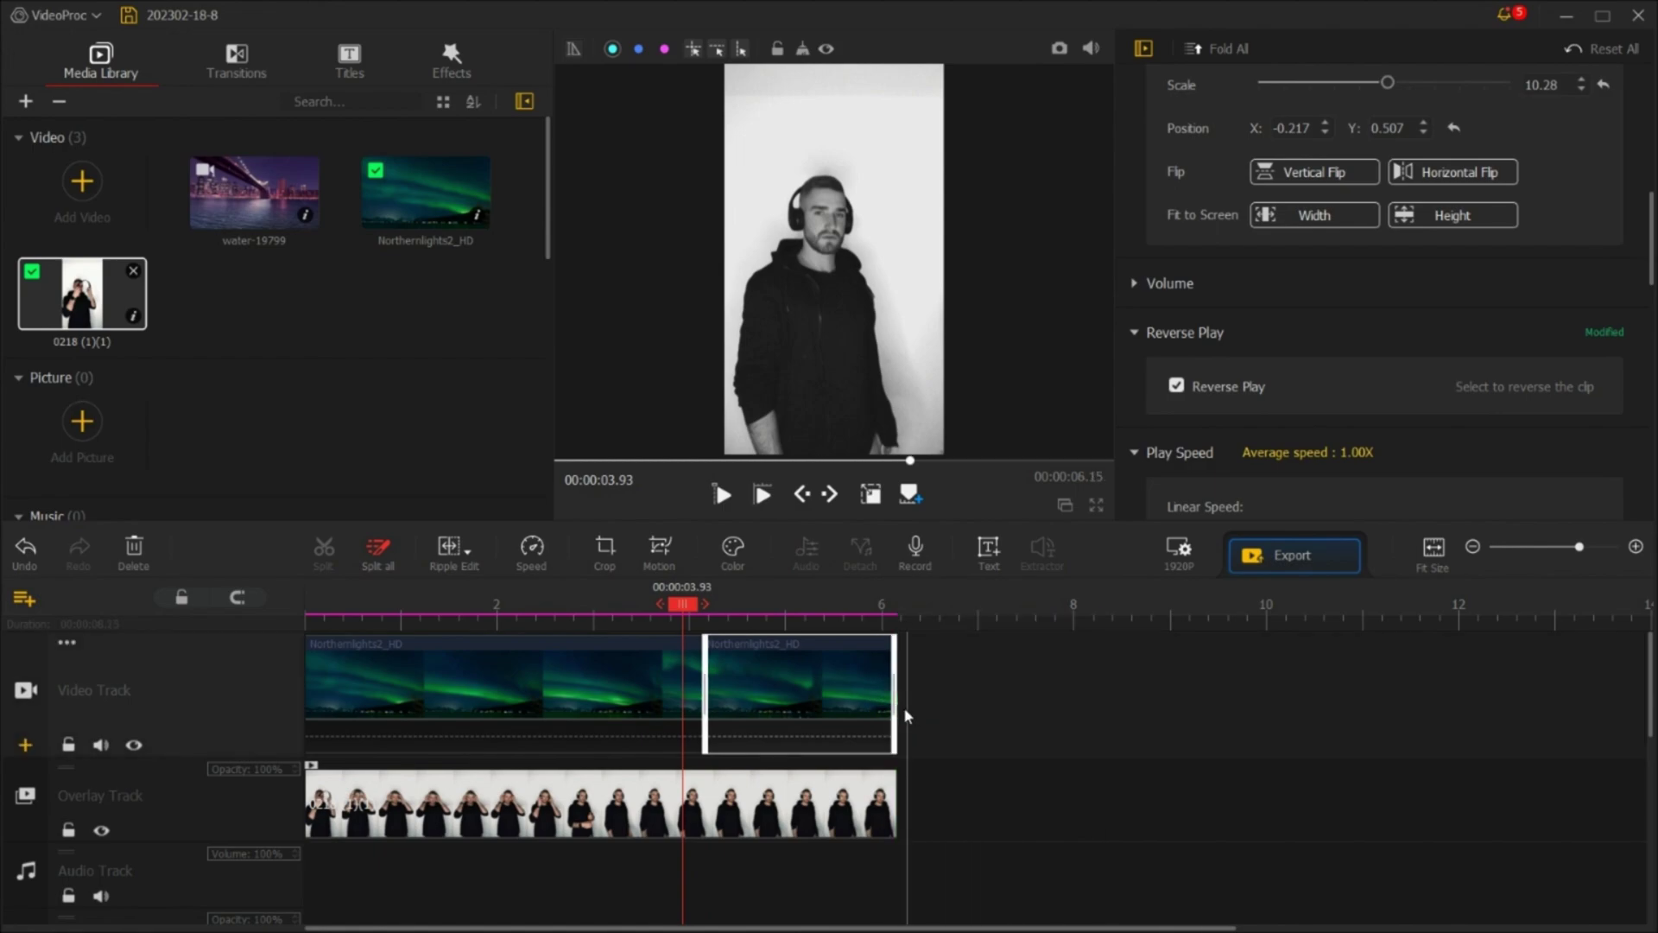
Set the blend mode of the overlay video to Lighten
left_click(596, 803)
scroll(1421, 378, "down", 2)
scroll(1420, 378, "down", 12)
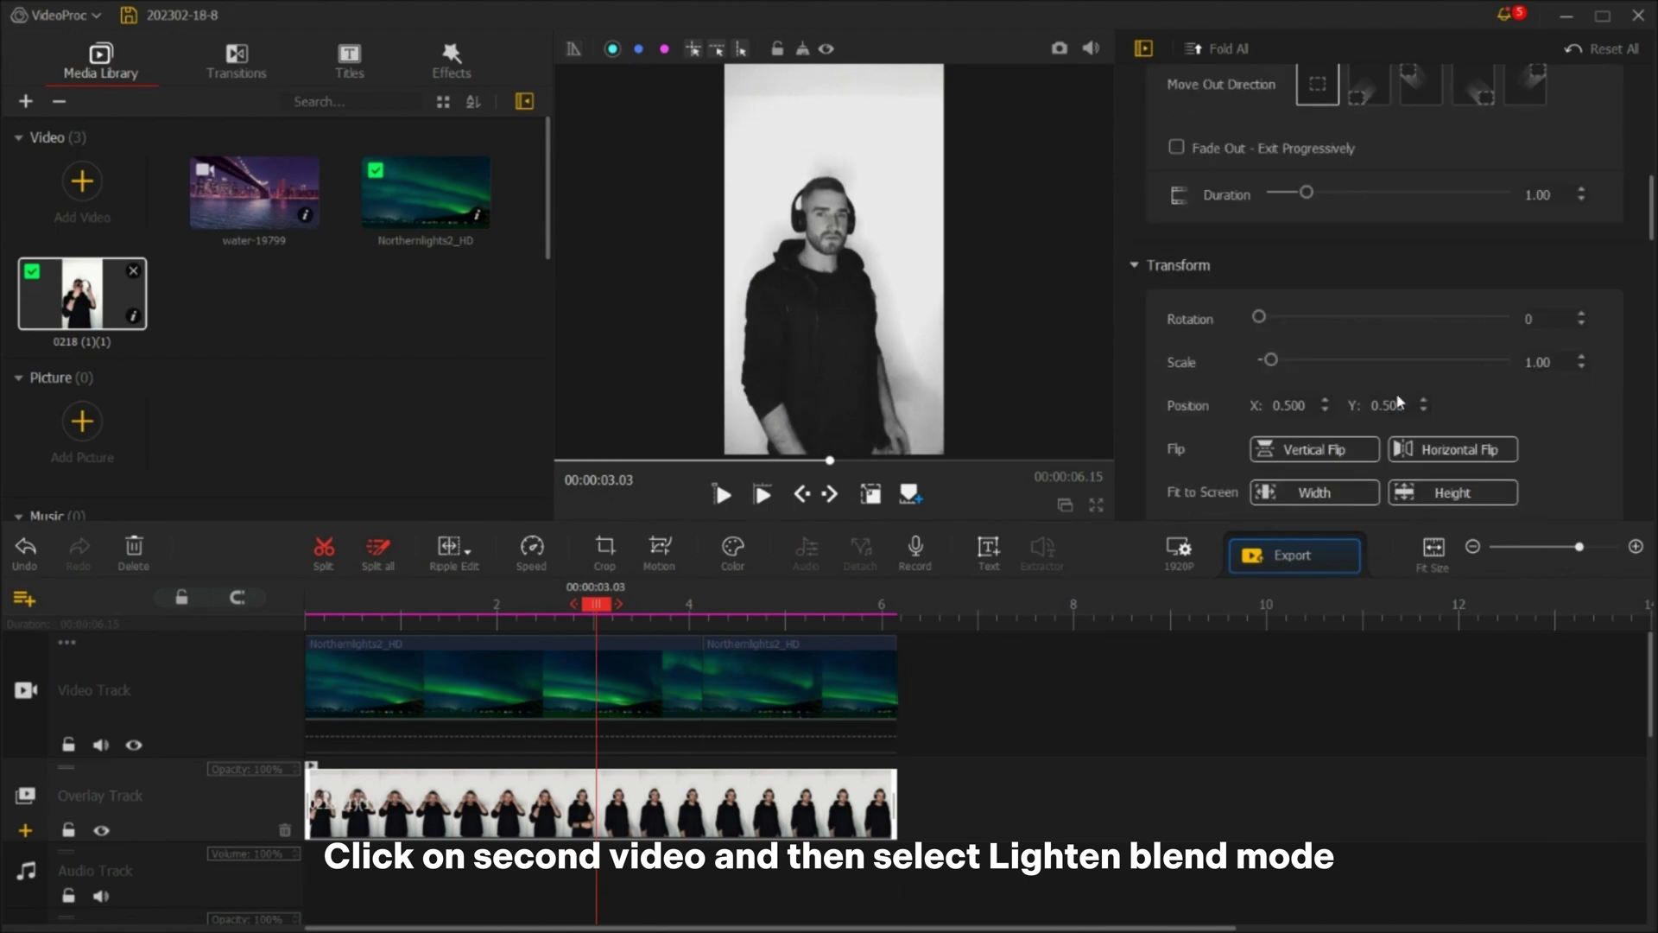
scroll(1385, 432, "down", 8)
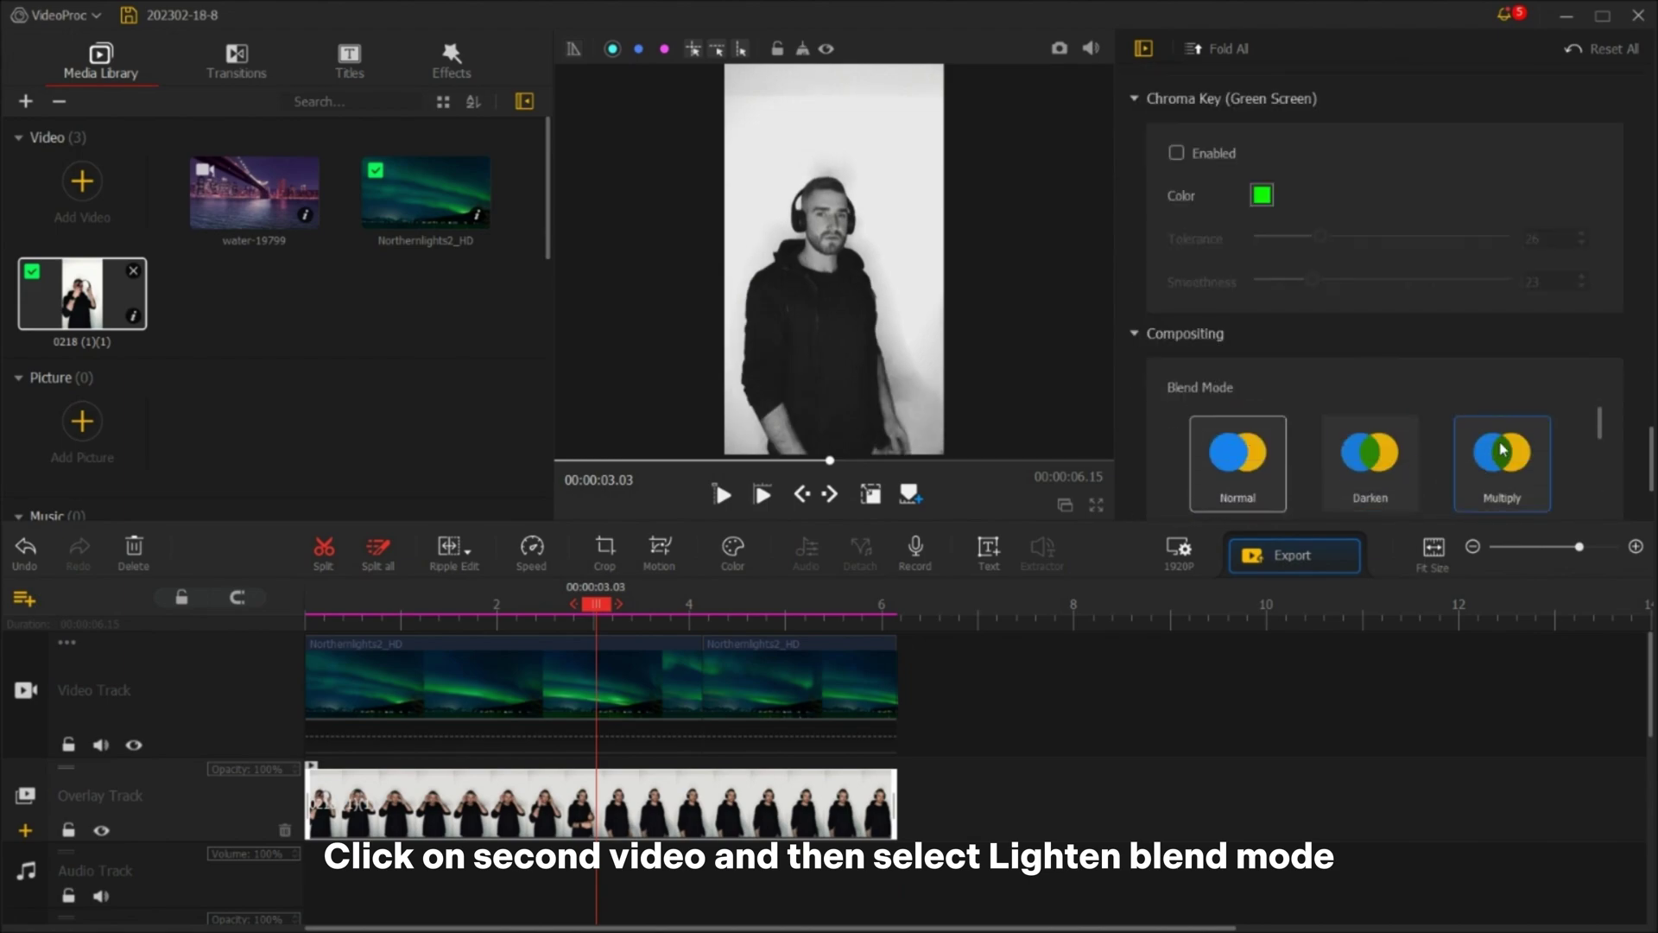
scroll(1507, 444, "down", 1)
scroll(1648, 463, "down", 1)
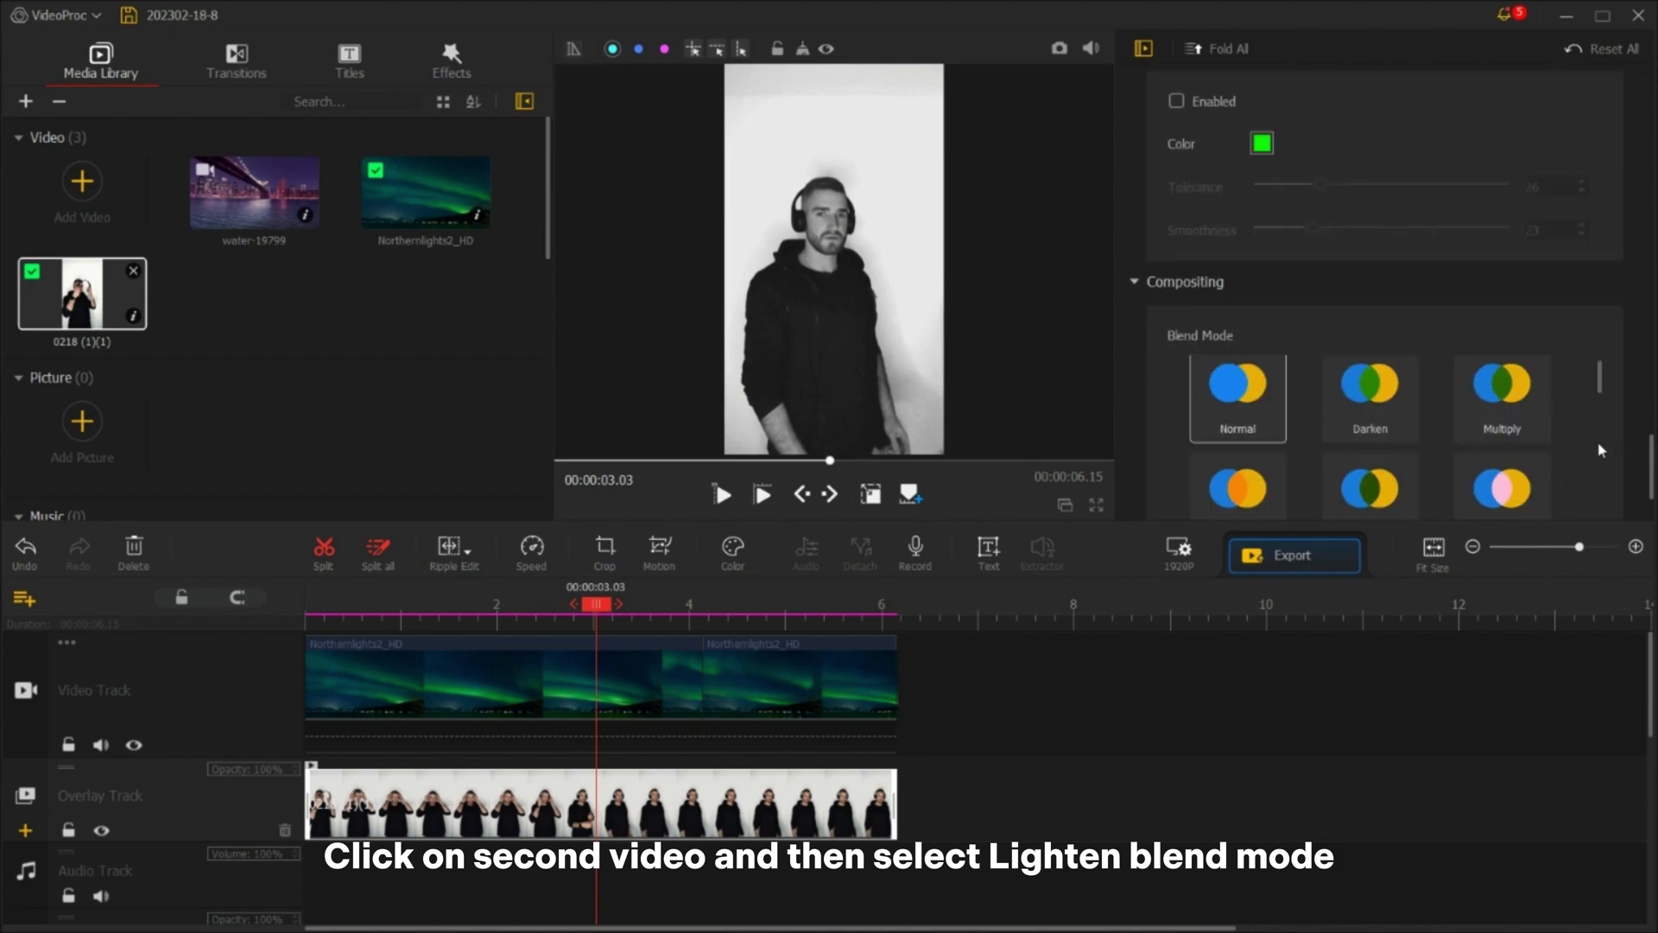
scroll(1633, 434, "down", 1)
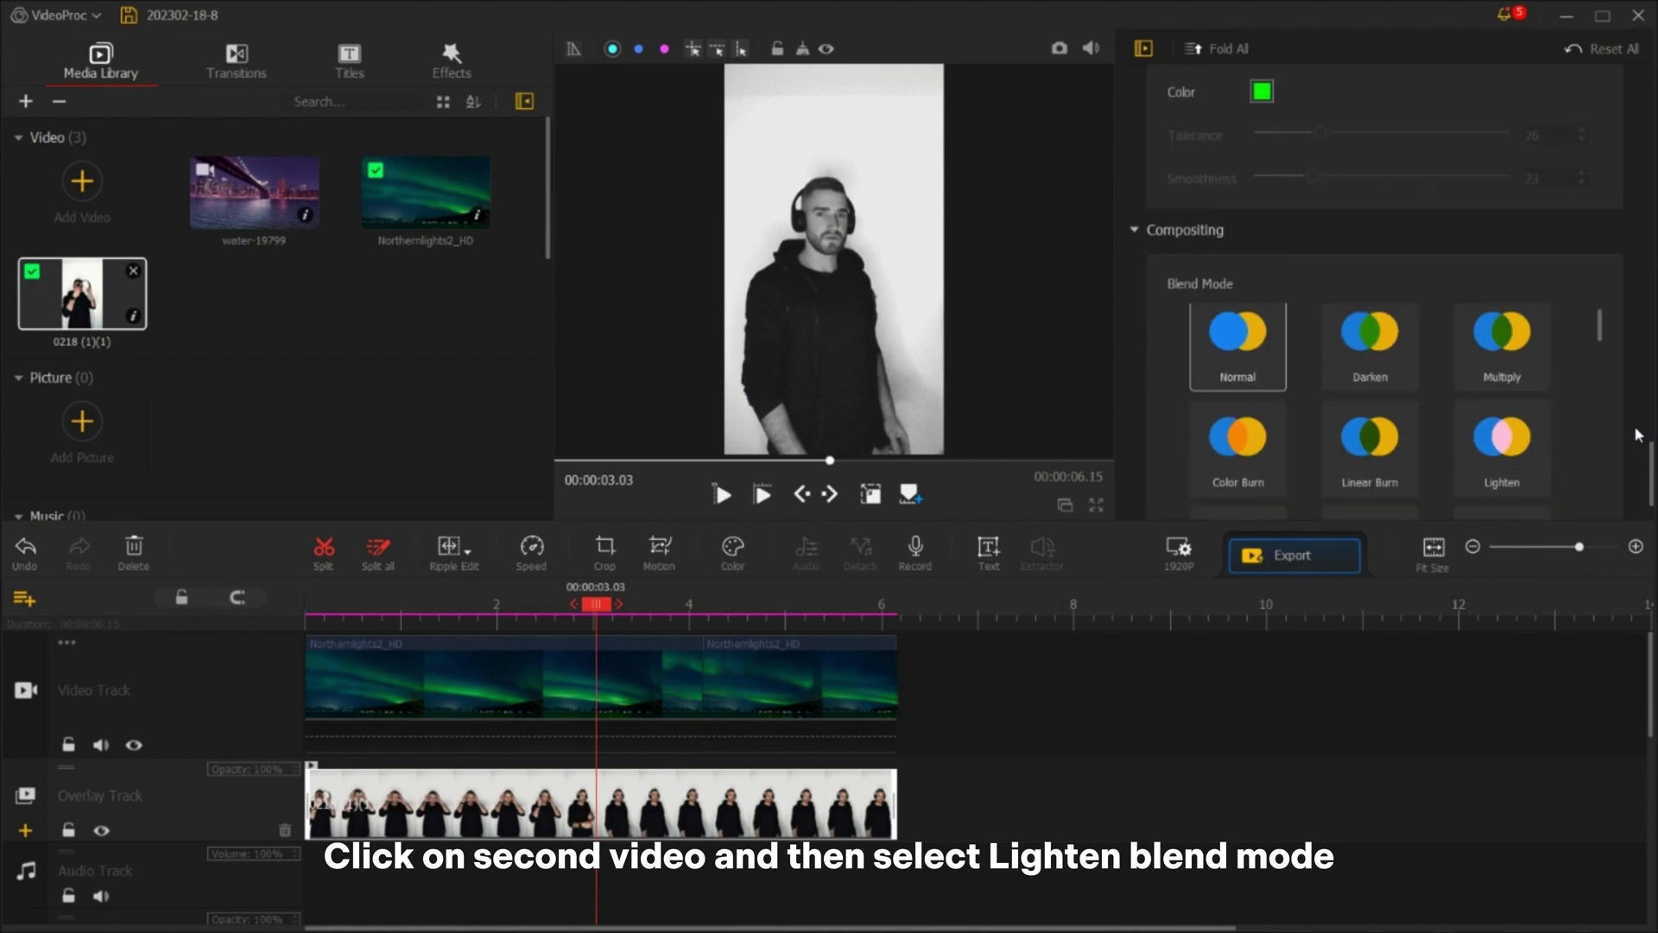
left_click(1516, 447)
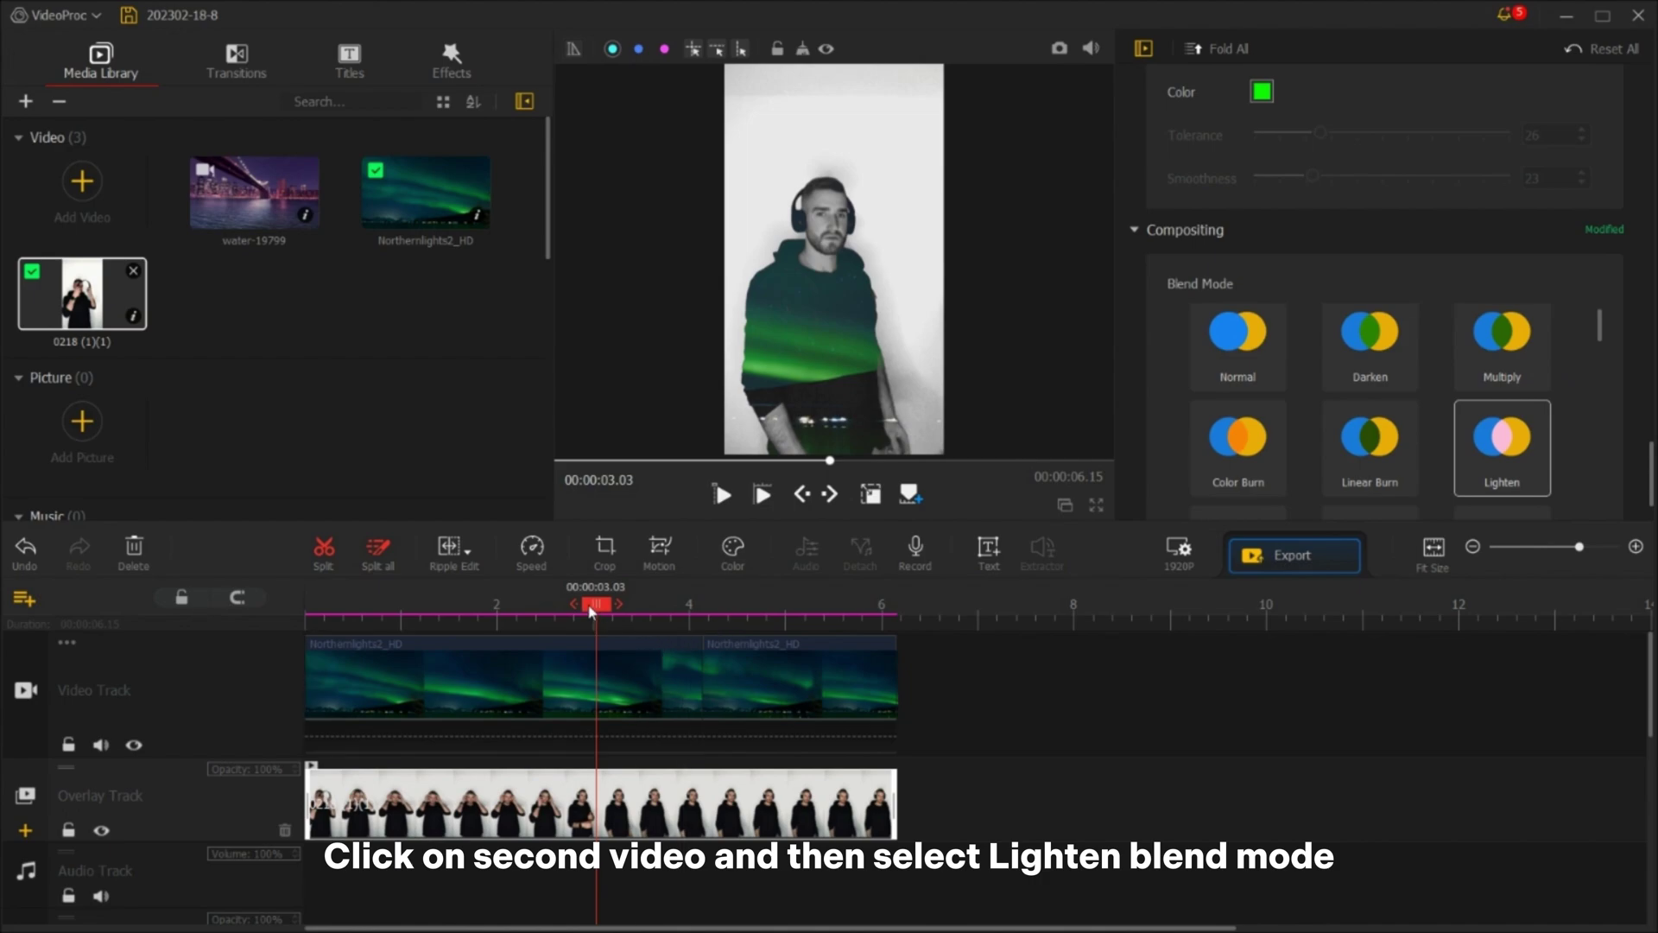
Preview the blended double-exposure video from the start and export it
key("Home")
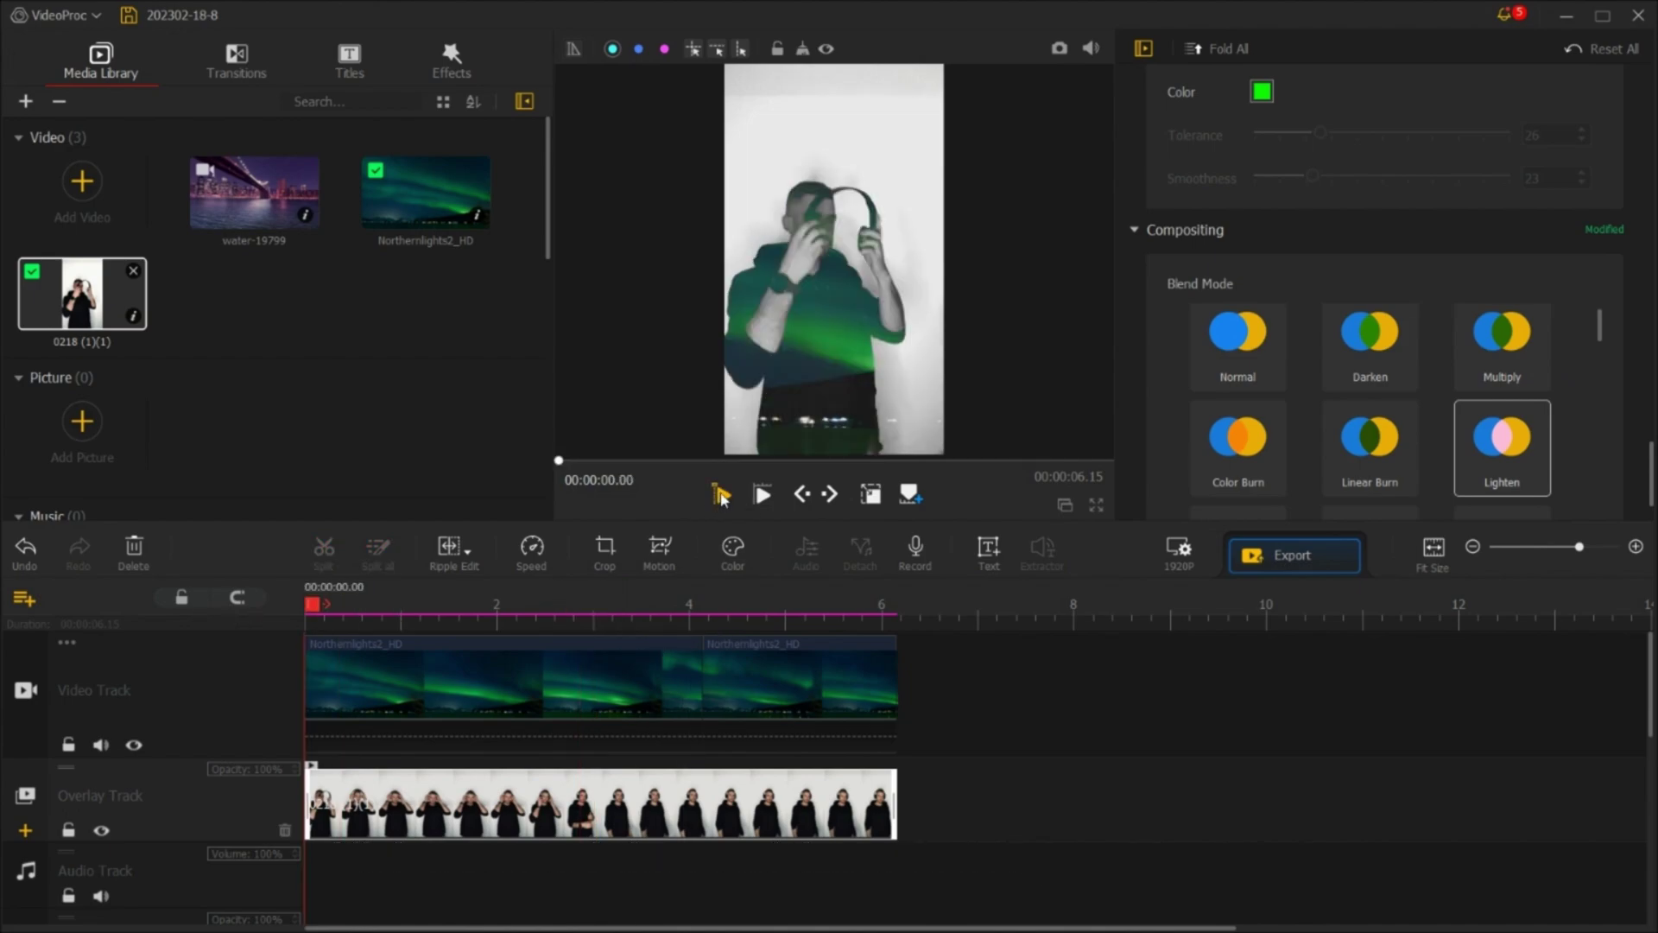
left_click(721, 496)
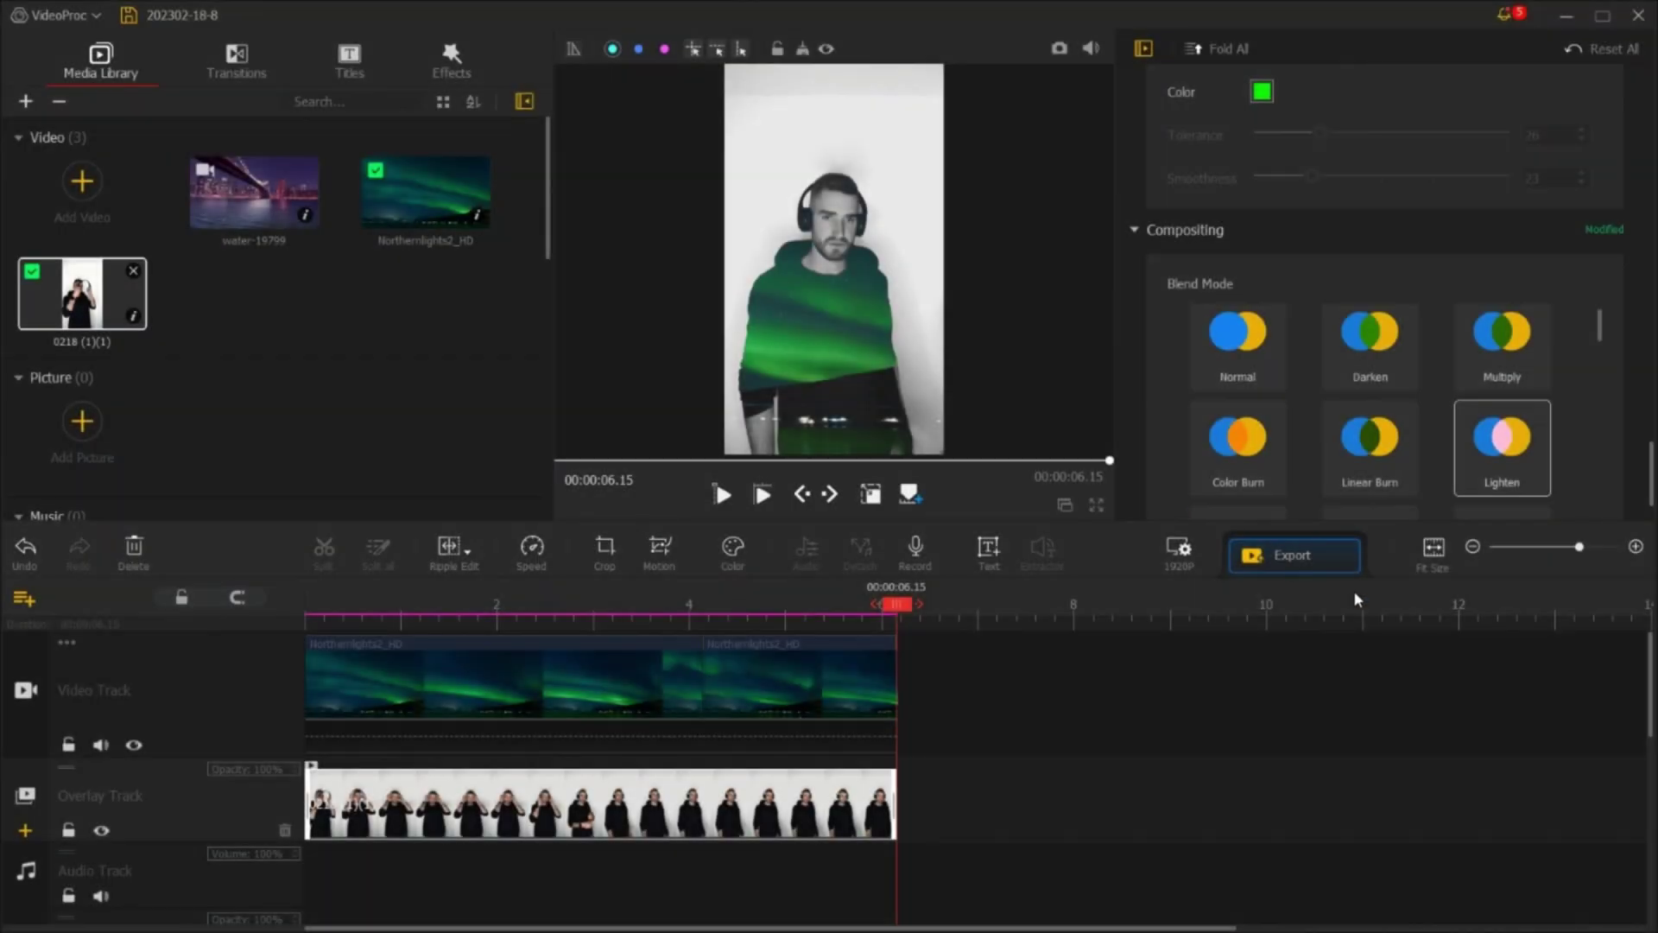
left_click(1311, 559)
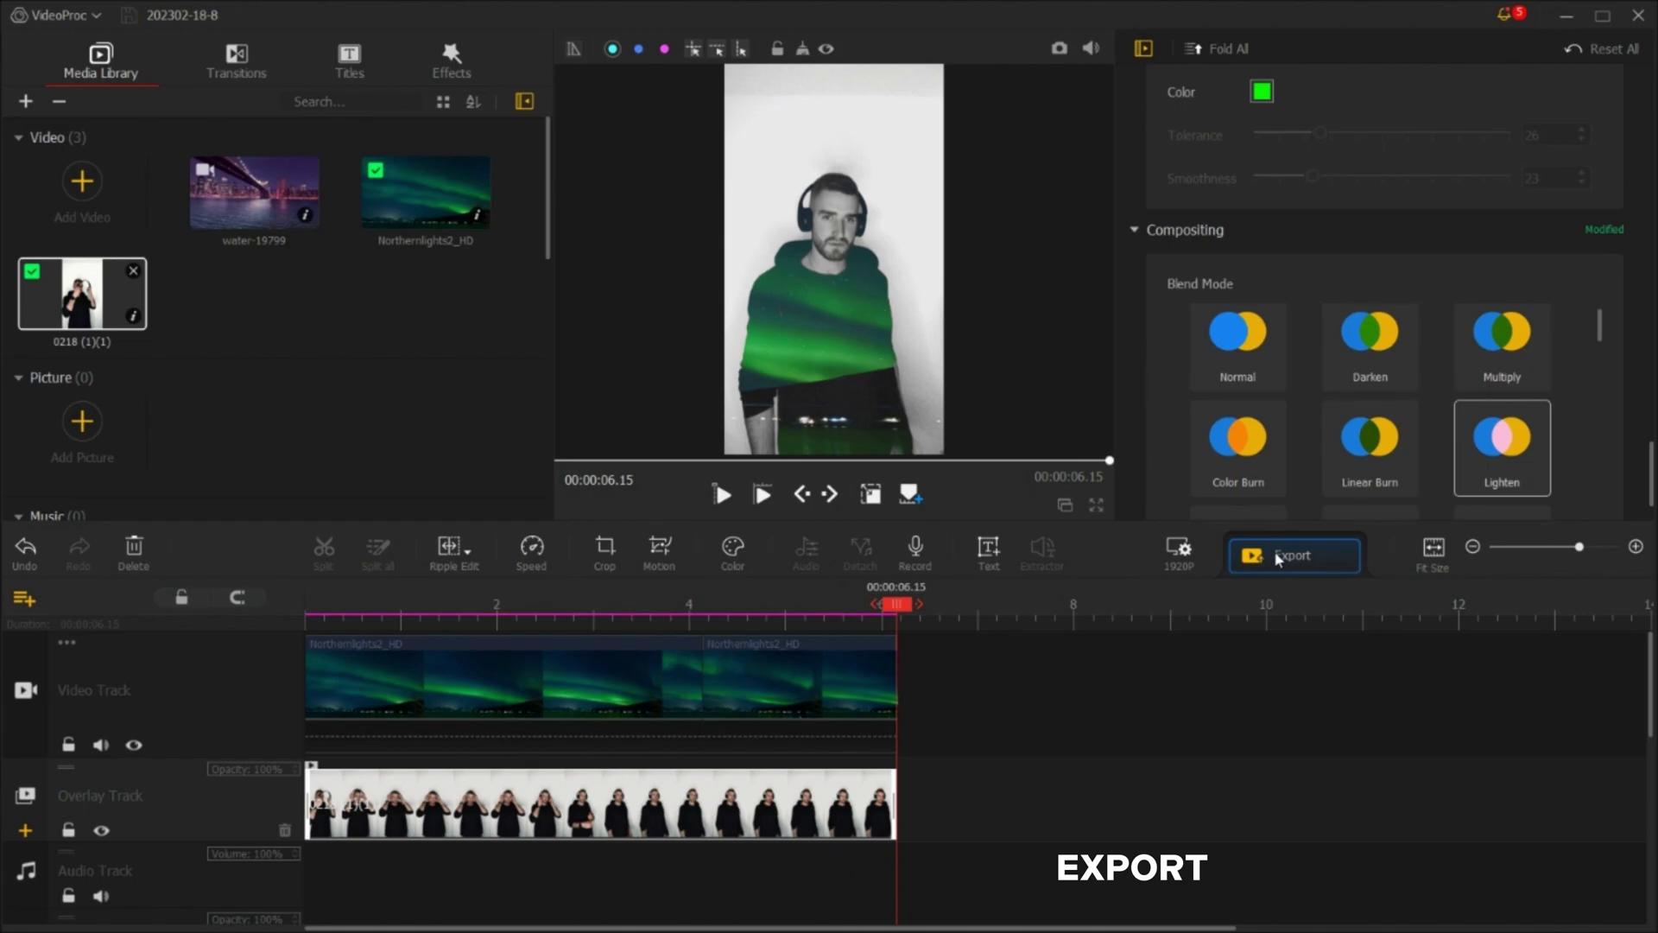
left_click(1278, 558)
left_click(823, 849)
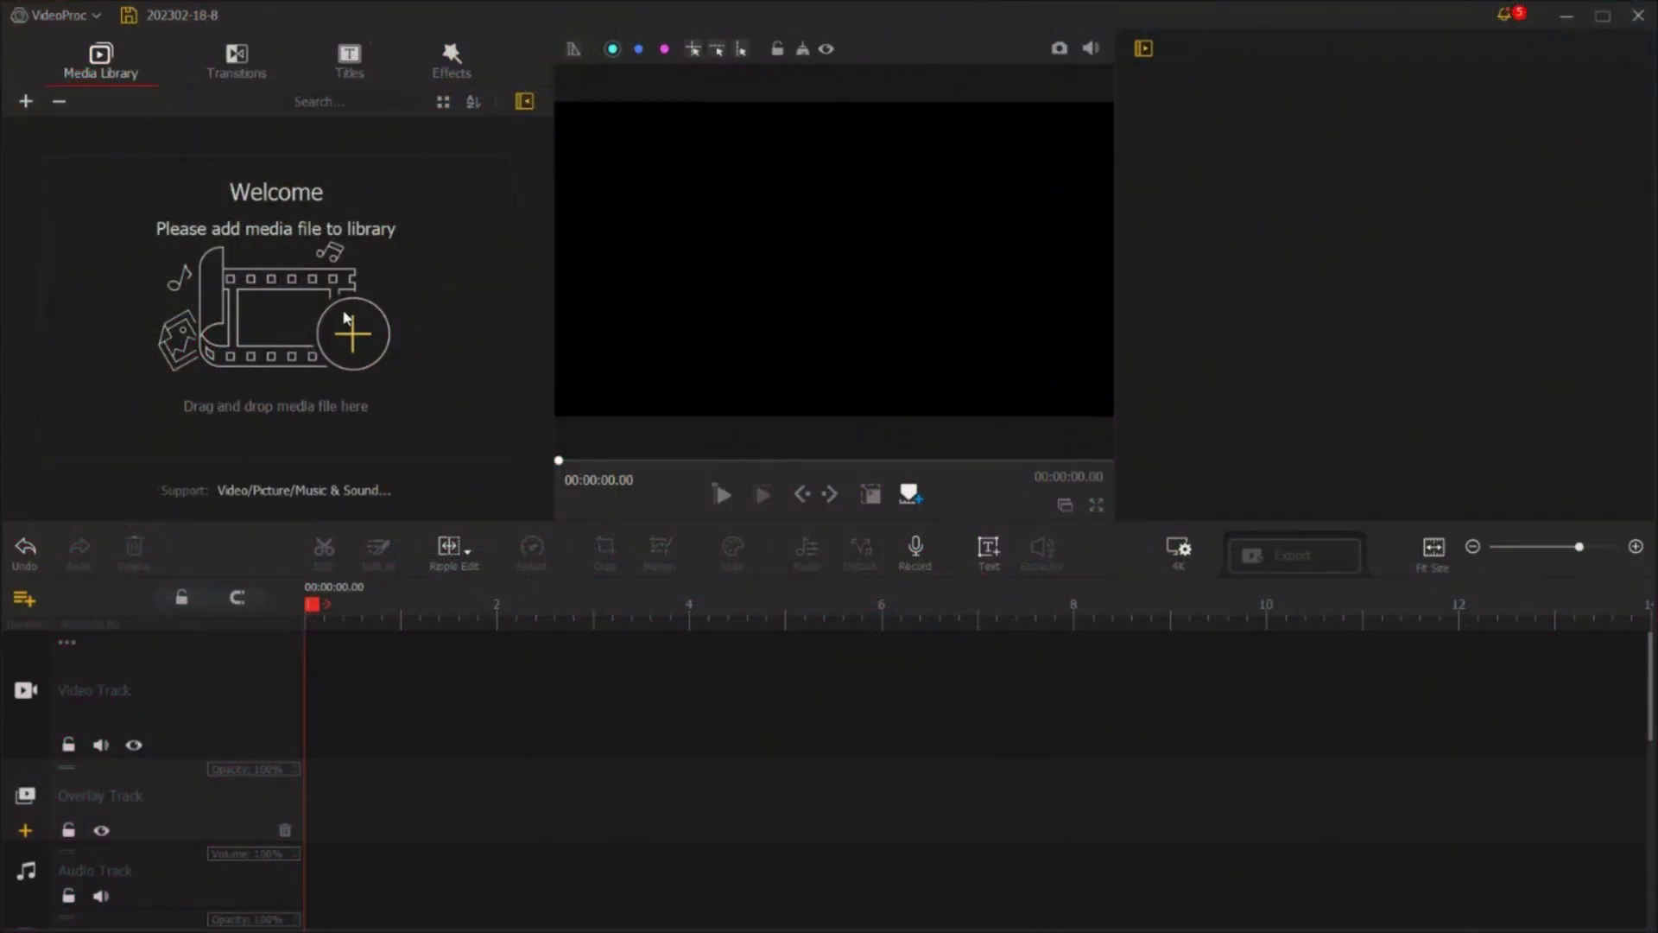
Import the video 4c from the desktop folder "4. HOW TO CHANGE COLORS" into the media library
left_click(342, 309)
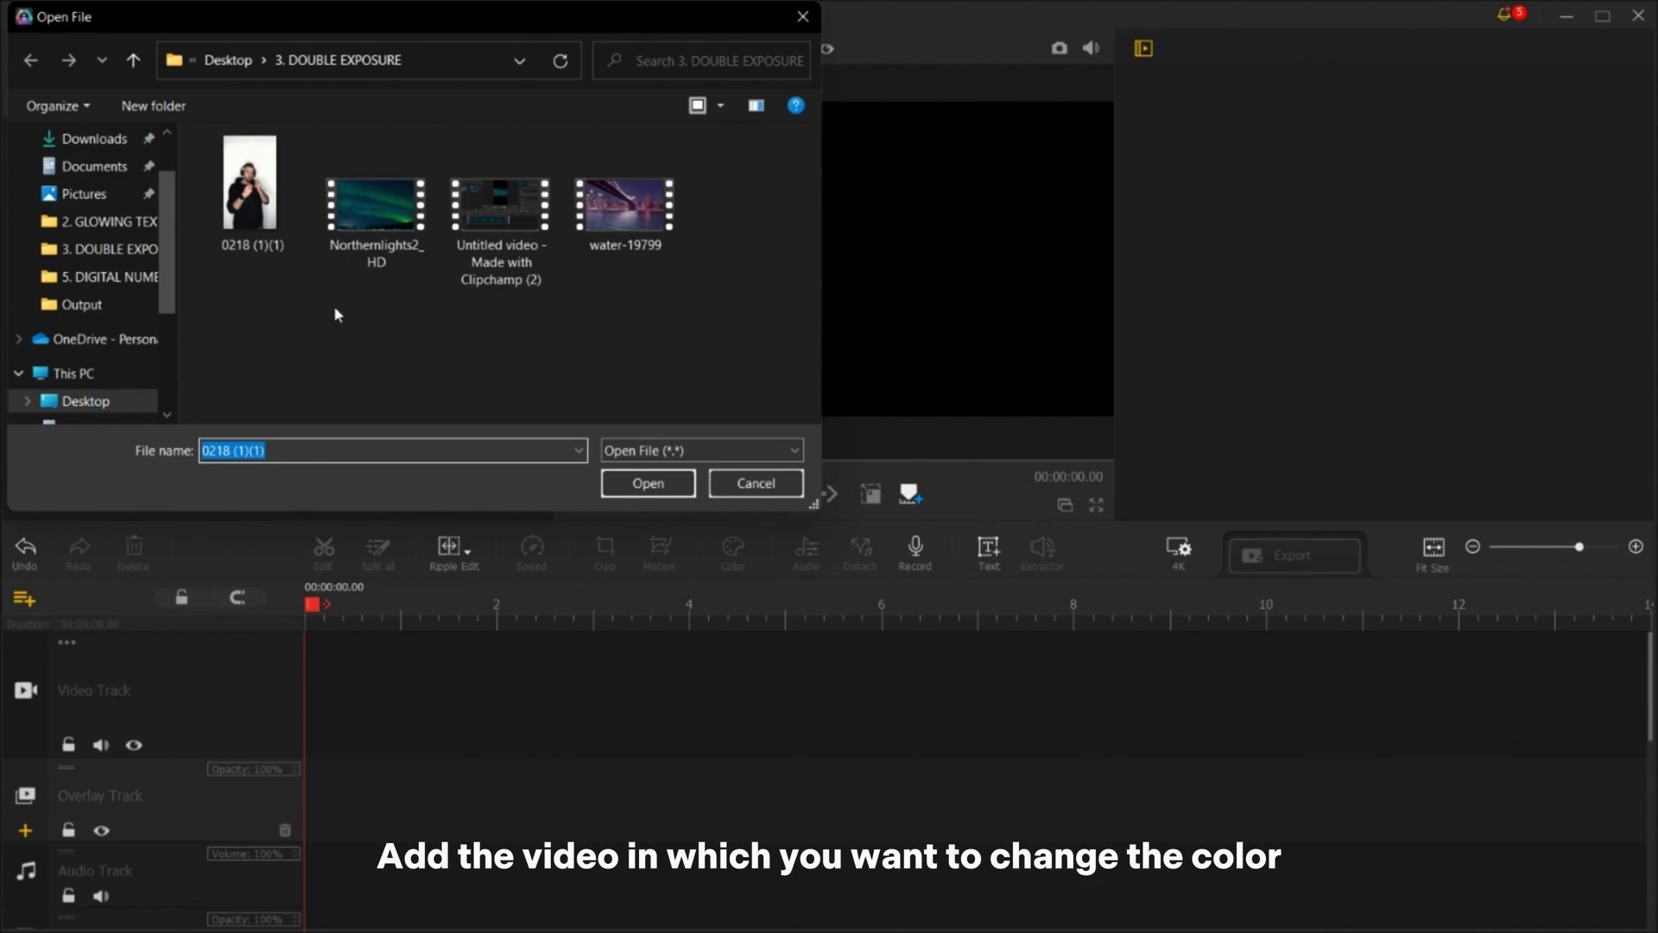
left_click(115, 406)
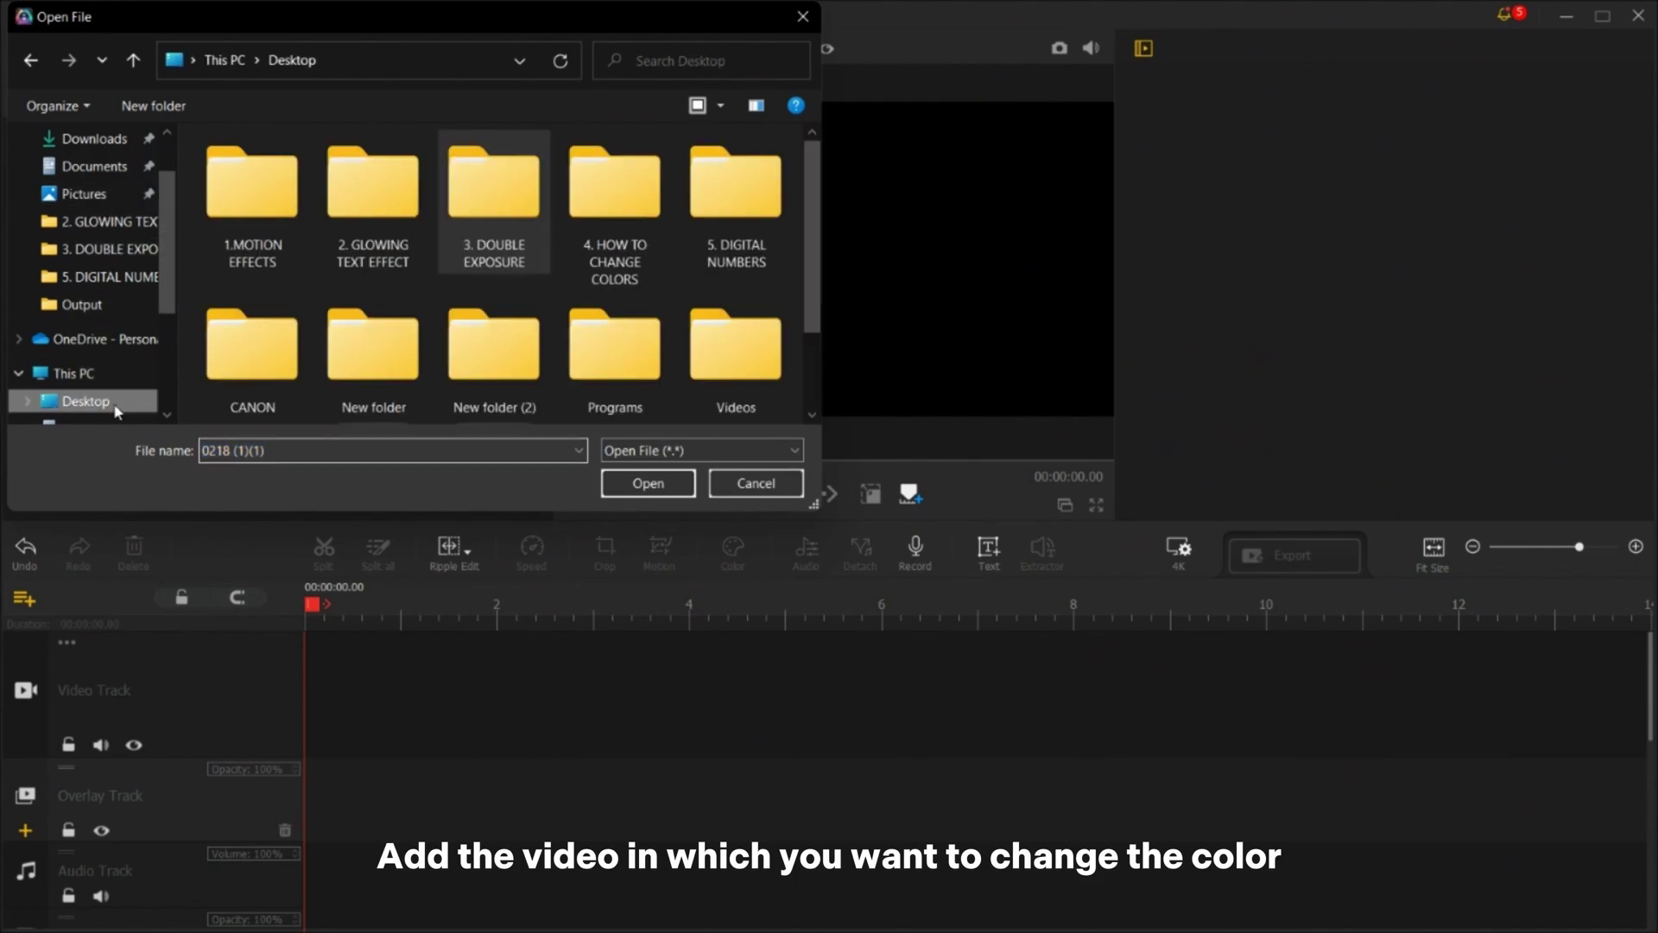
double_click(573, 230)
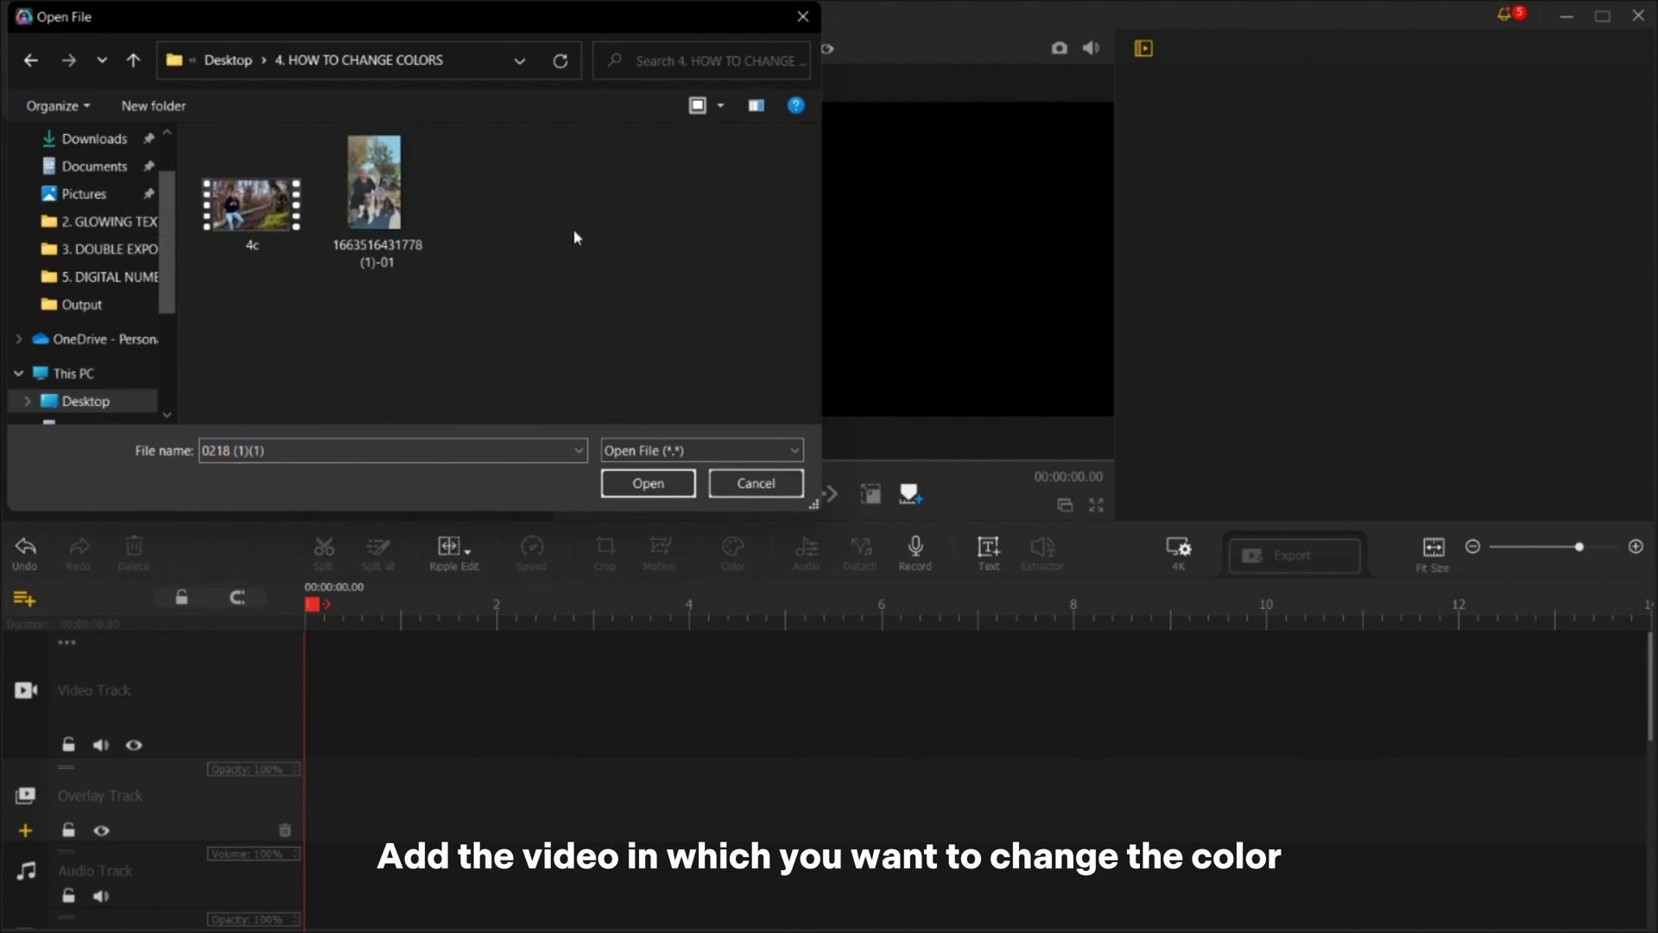
left_click(252, 203)
left_click(663, 492)
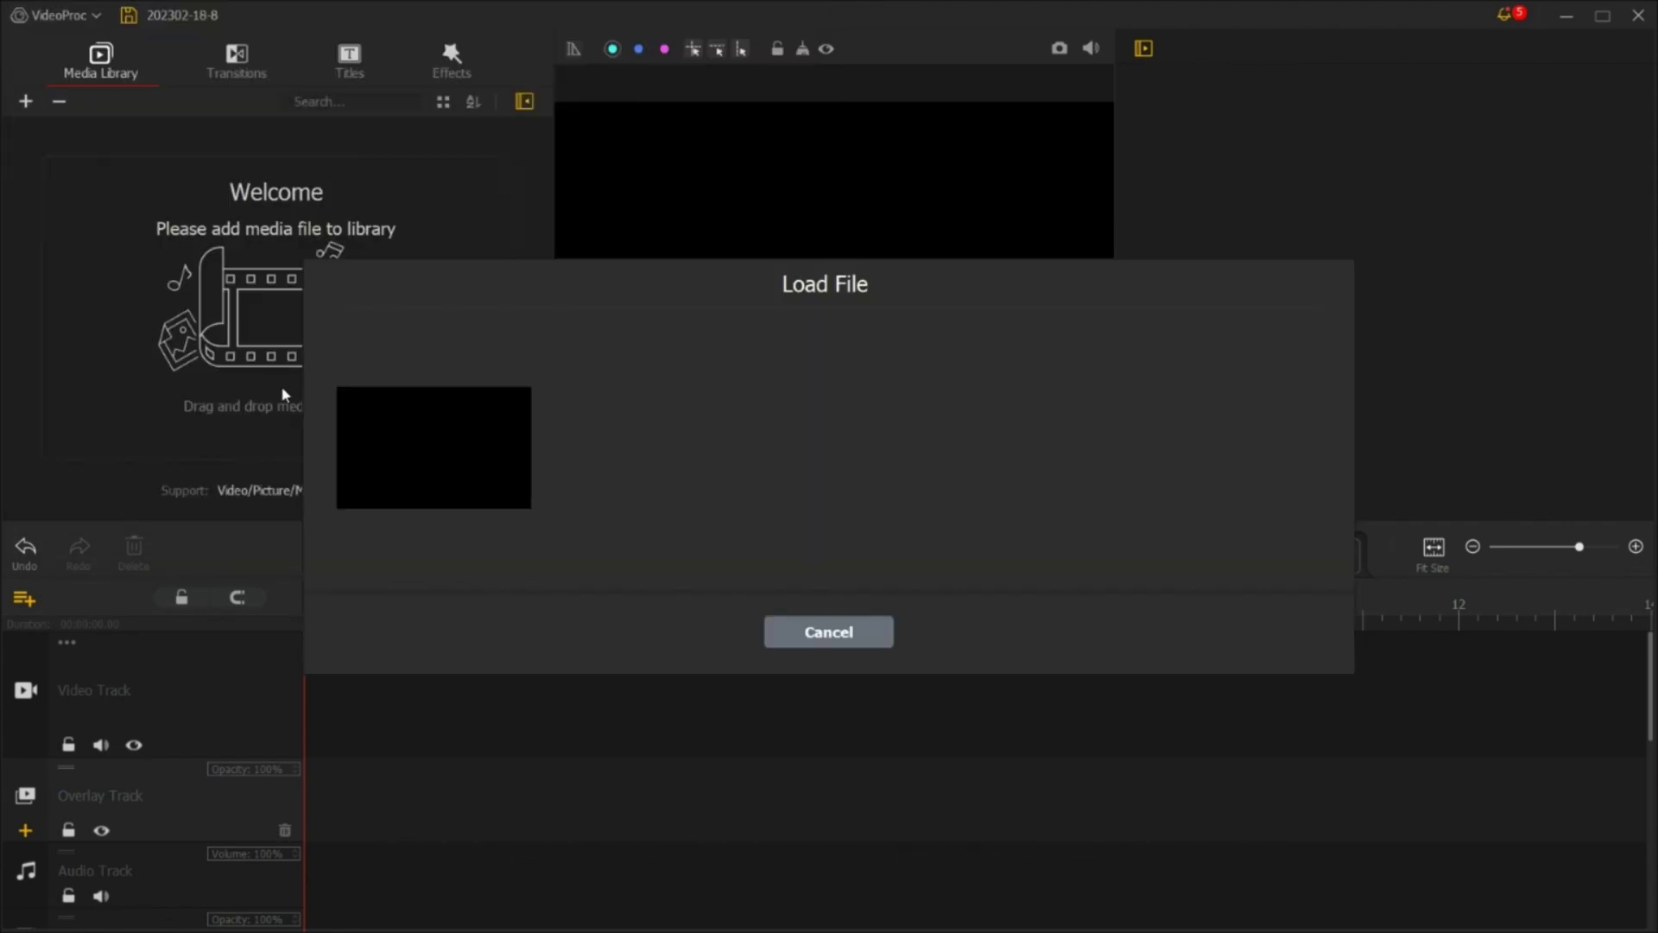
Place video 4c at the start of the video track, preview it, and return the playhead to the beginning
left_click_drag(280, 195, 500, 659)
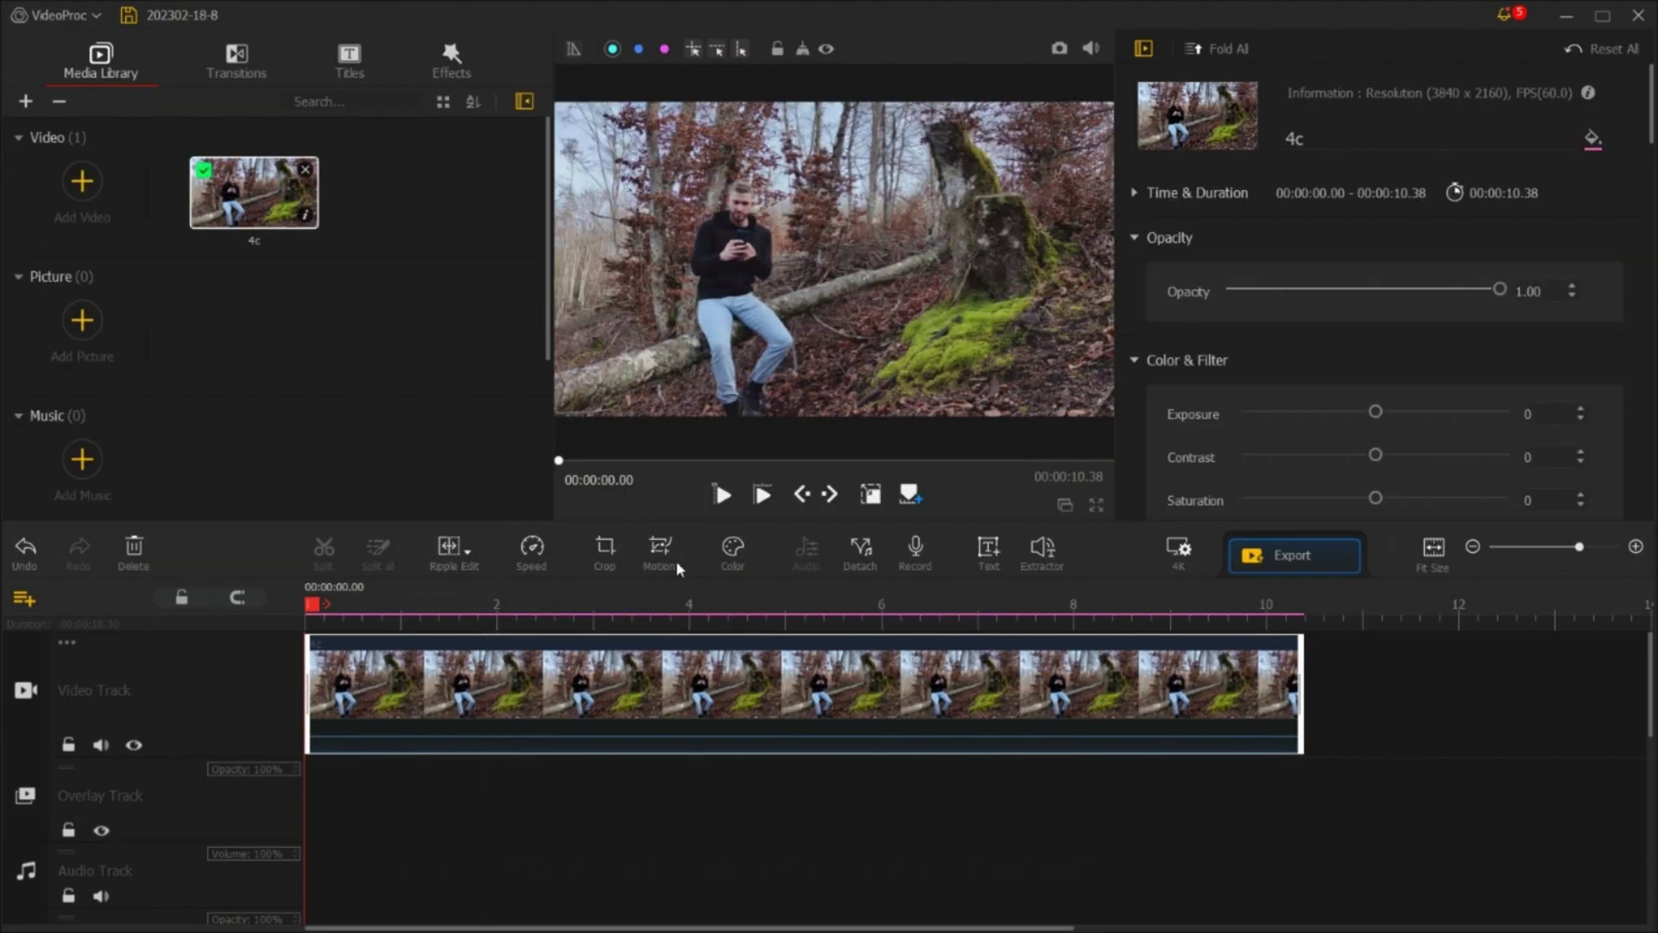
left_click(724, 497)
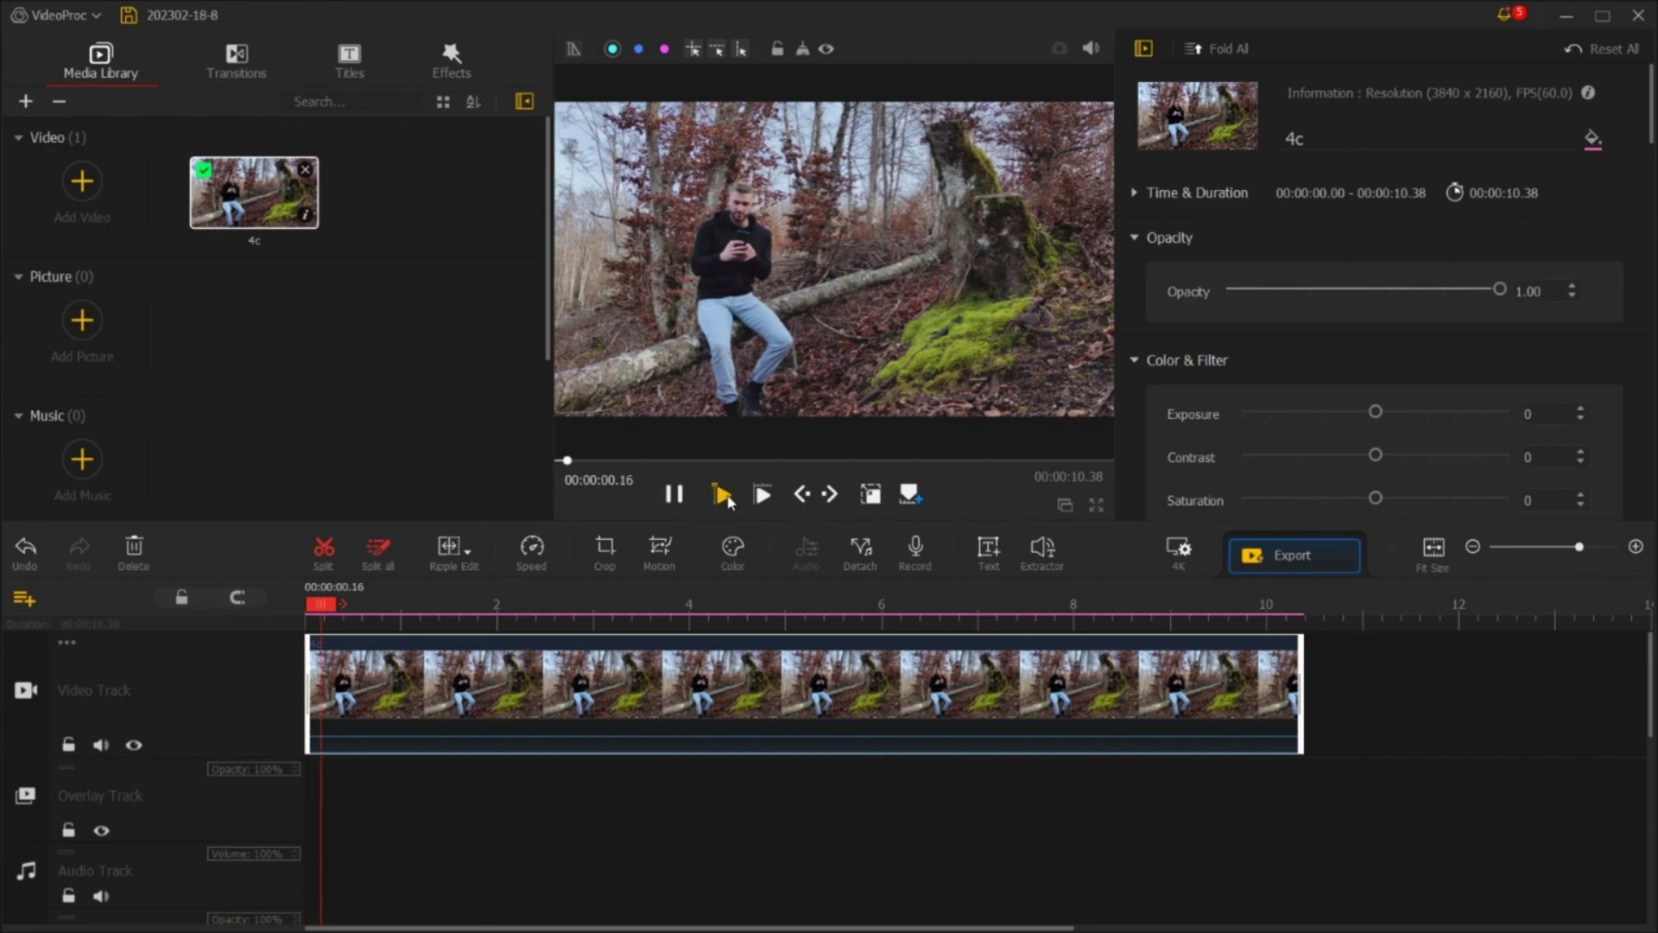
left_click(674, 496)
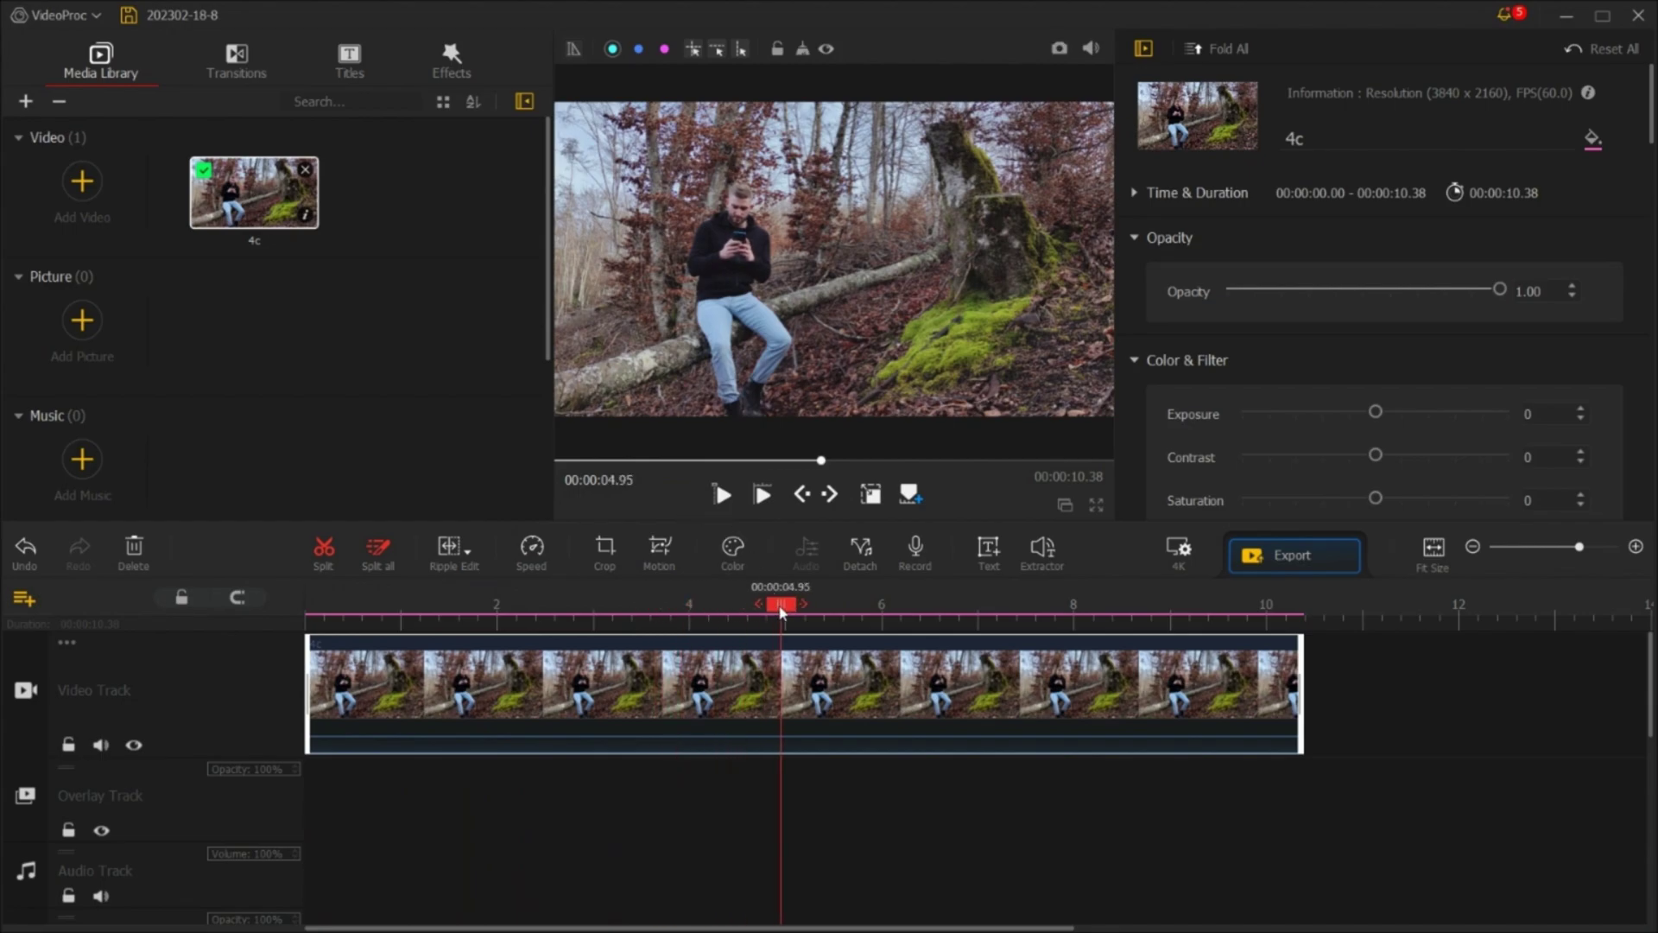
left_click_drag(781, 604, 228, 627)
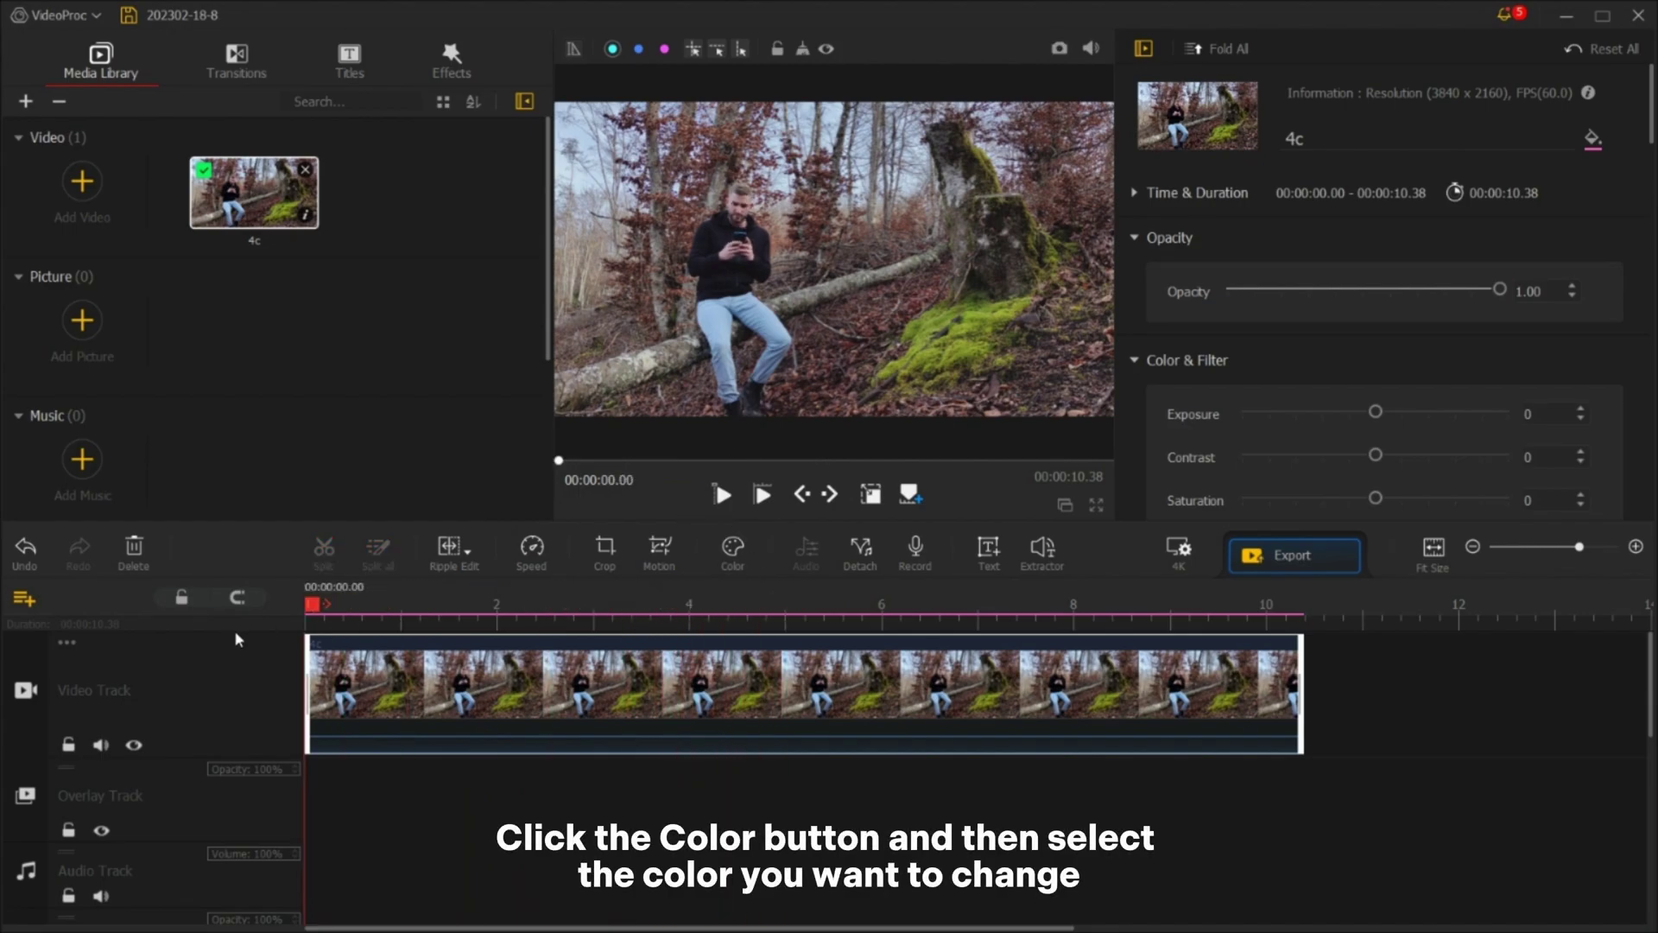
Recolor the moss in clip 4c through HSL, setting green to hue 7, saturation -3 and luminance 10, and apply the change
left_click(732, 553)
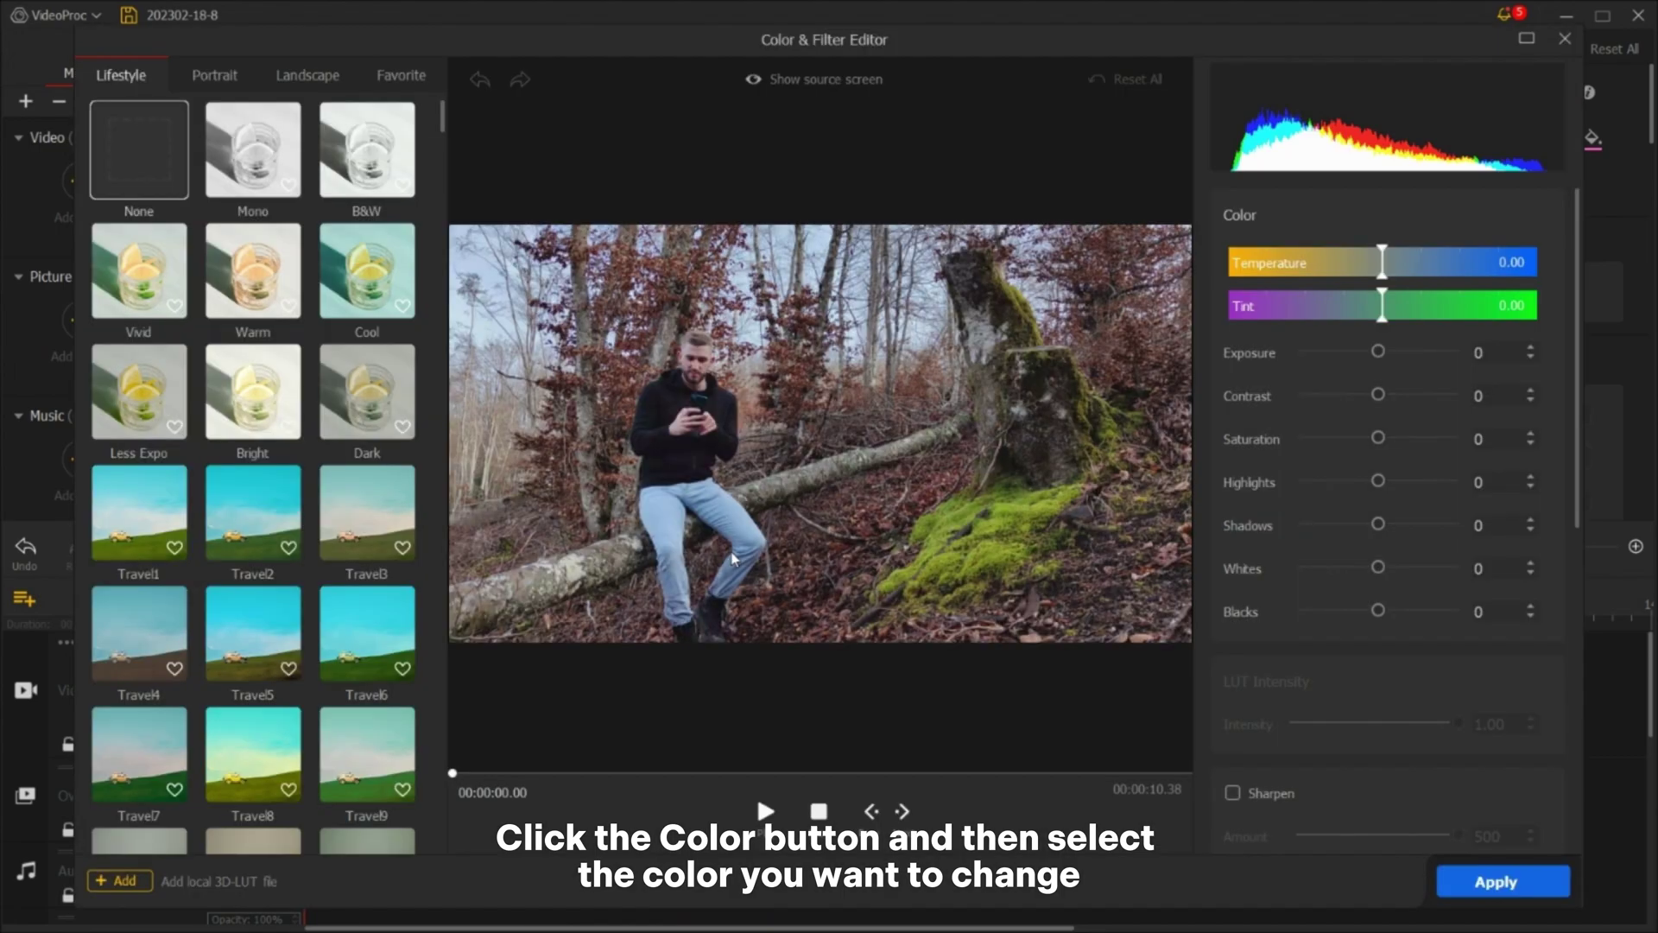
scroll(1353, 462, "down", 10)
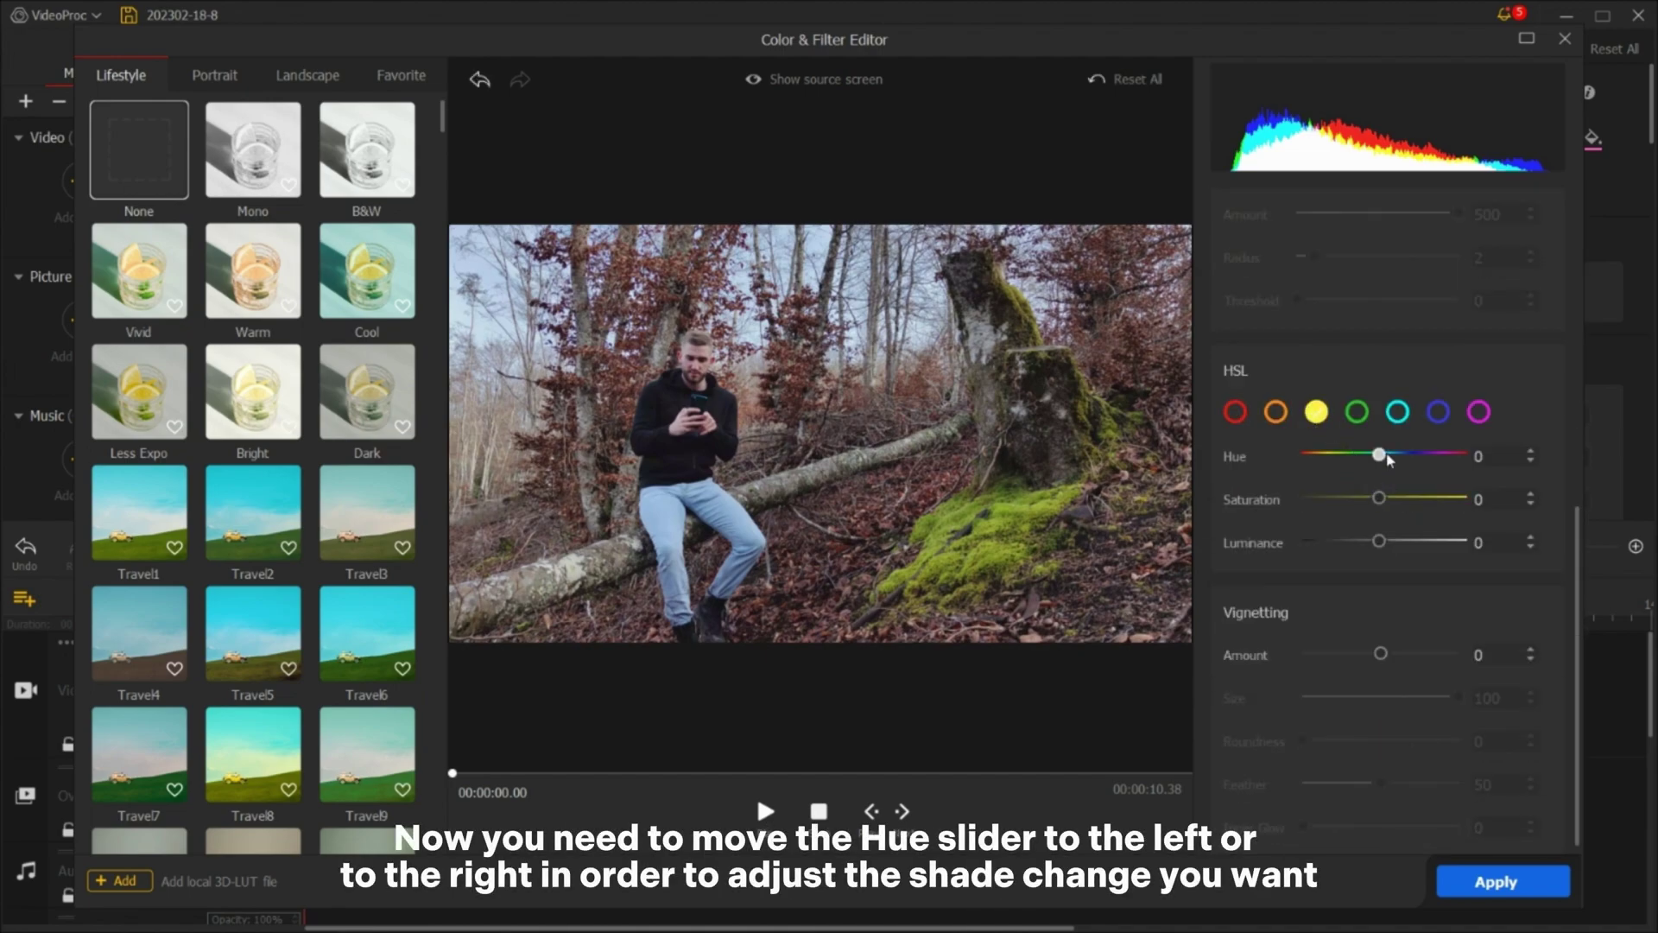
left_click_drag(1387, 456, 1388, 541)
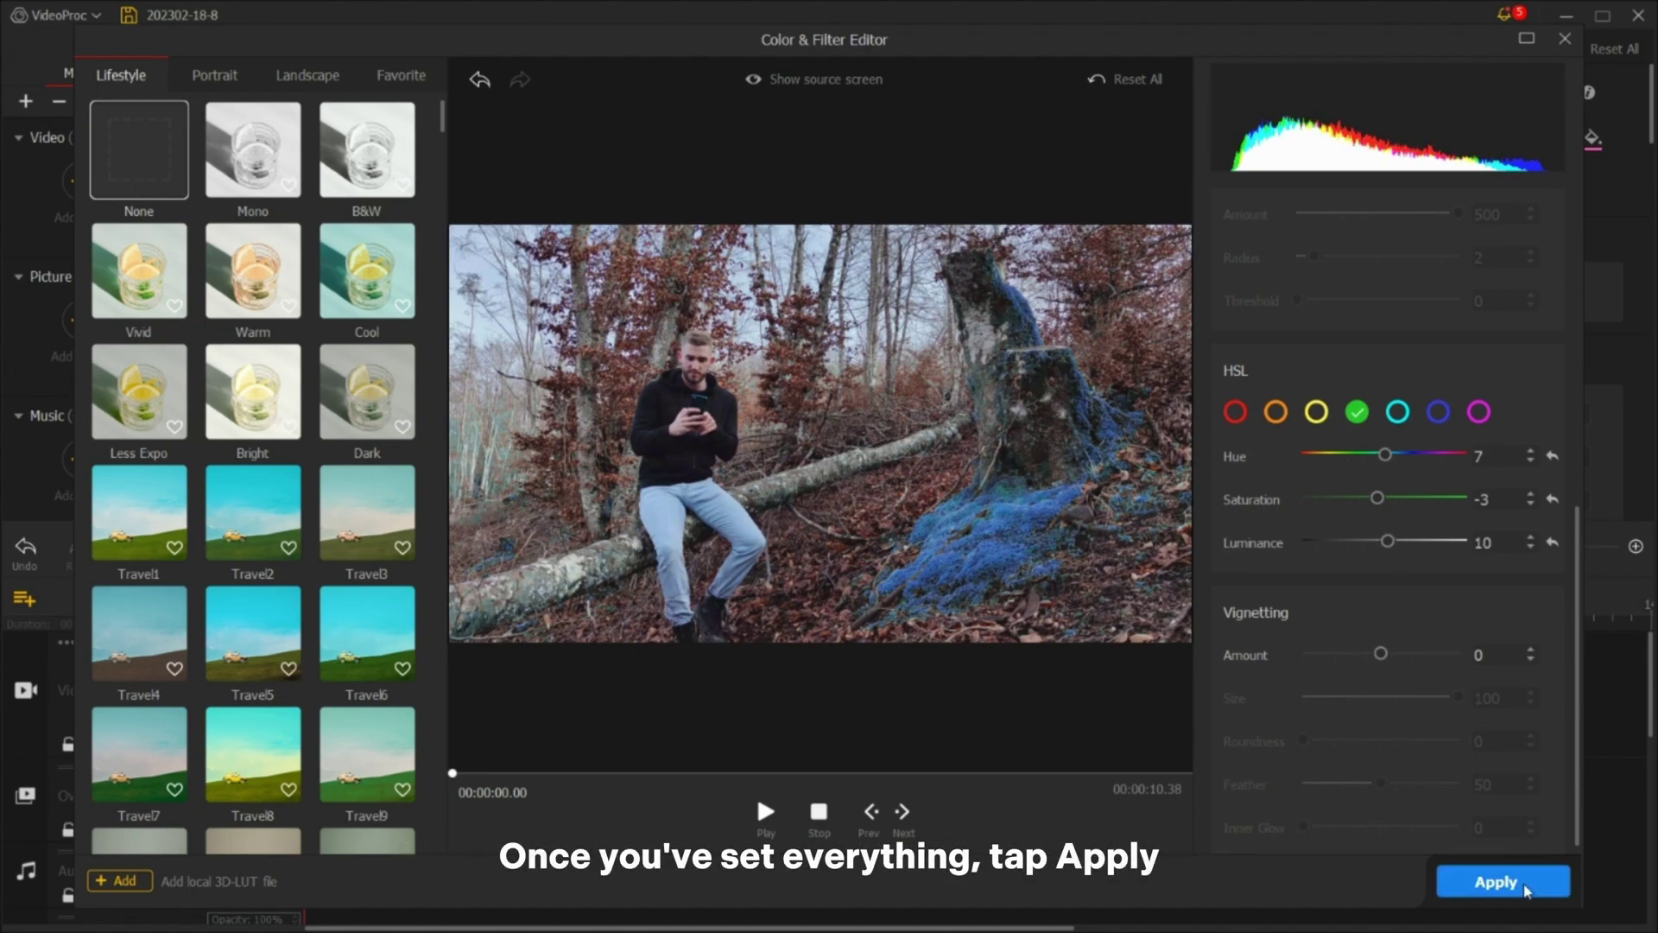
left_click(1495, 881)
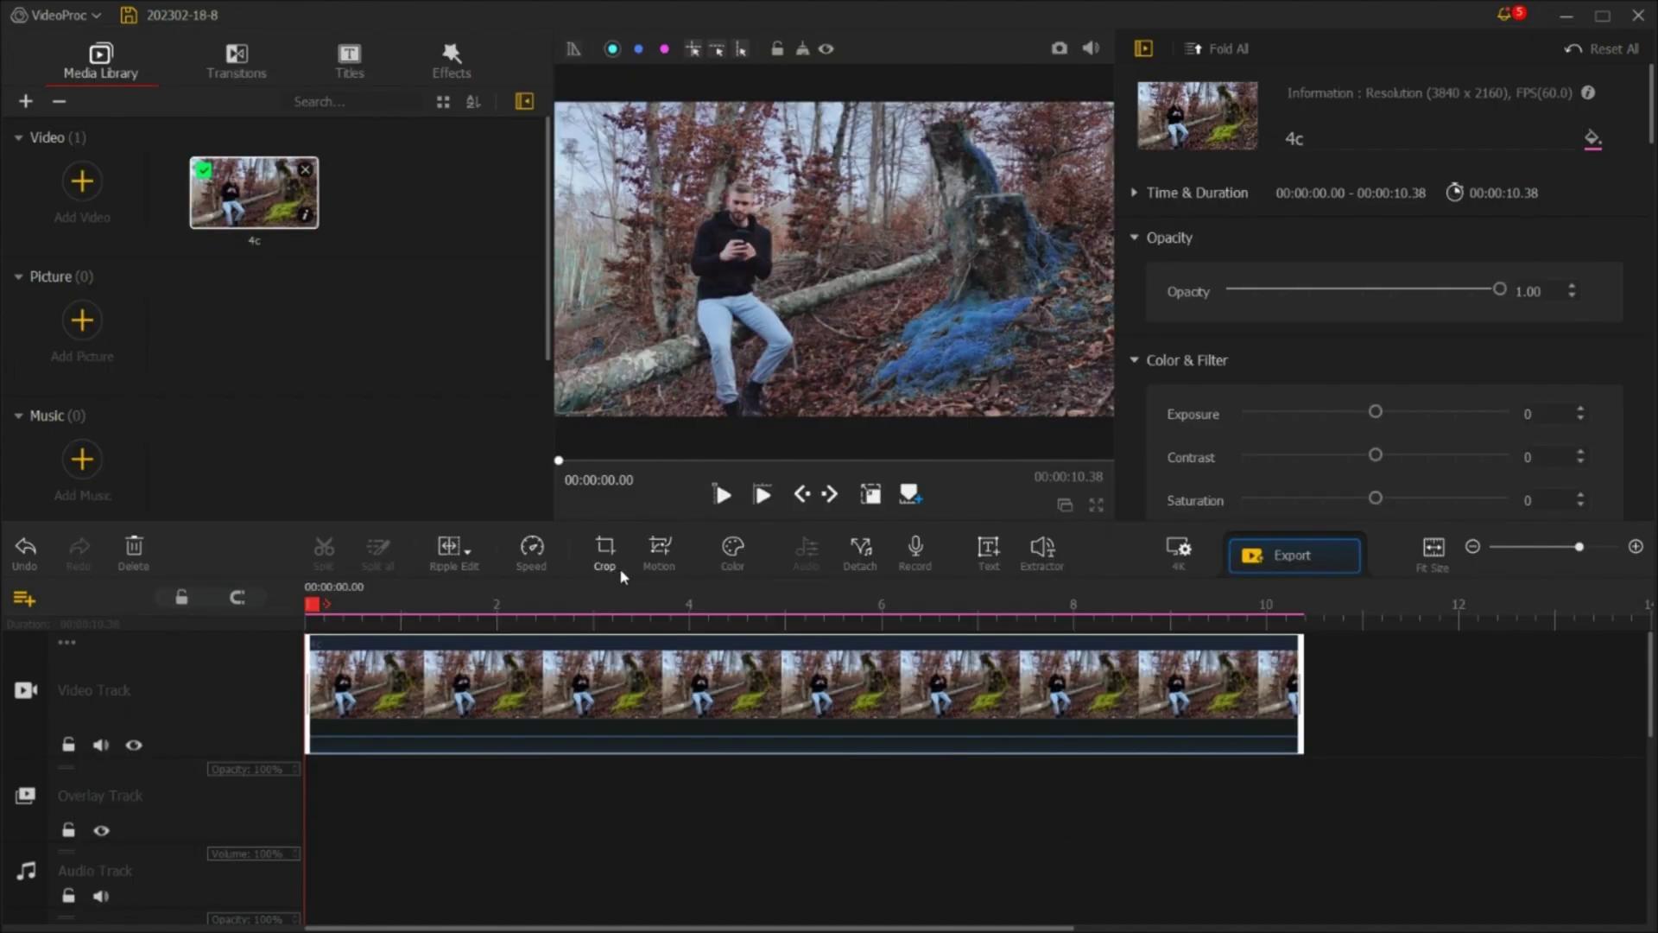
Export the recolored video under the file name 4 and open the exported file from the Output folder
left_click(1310, 555)
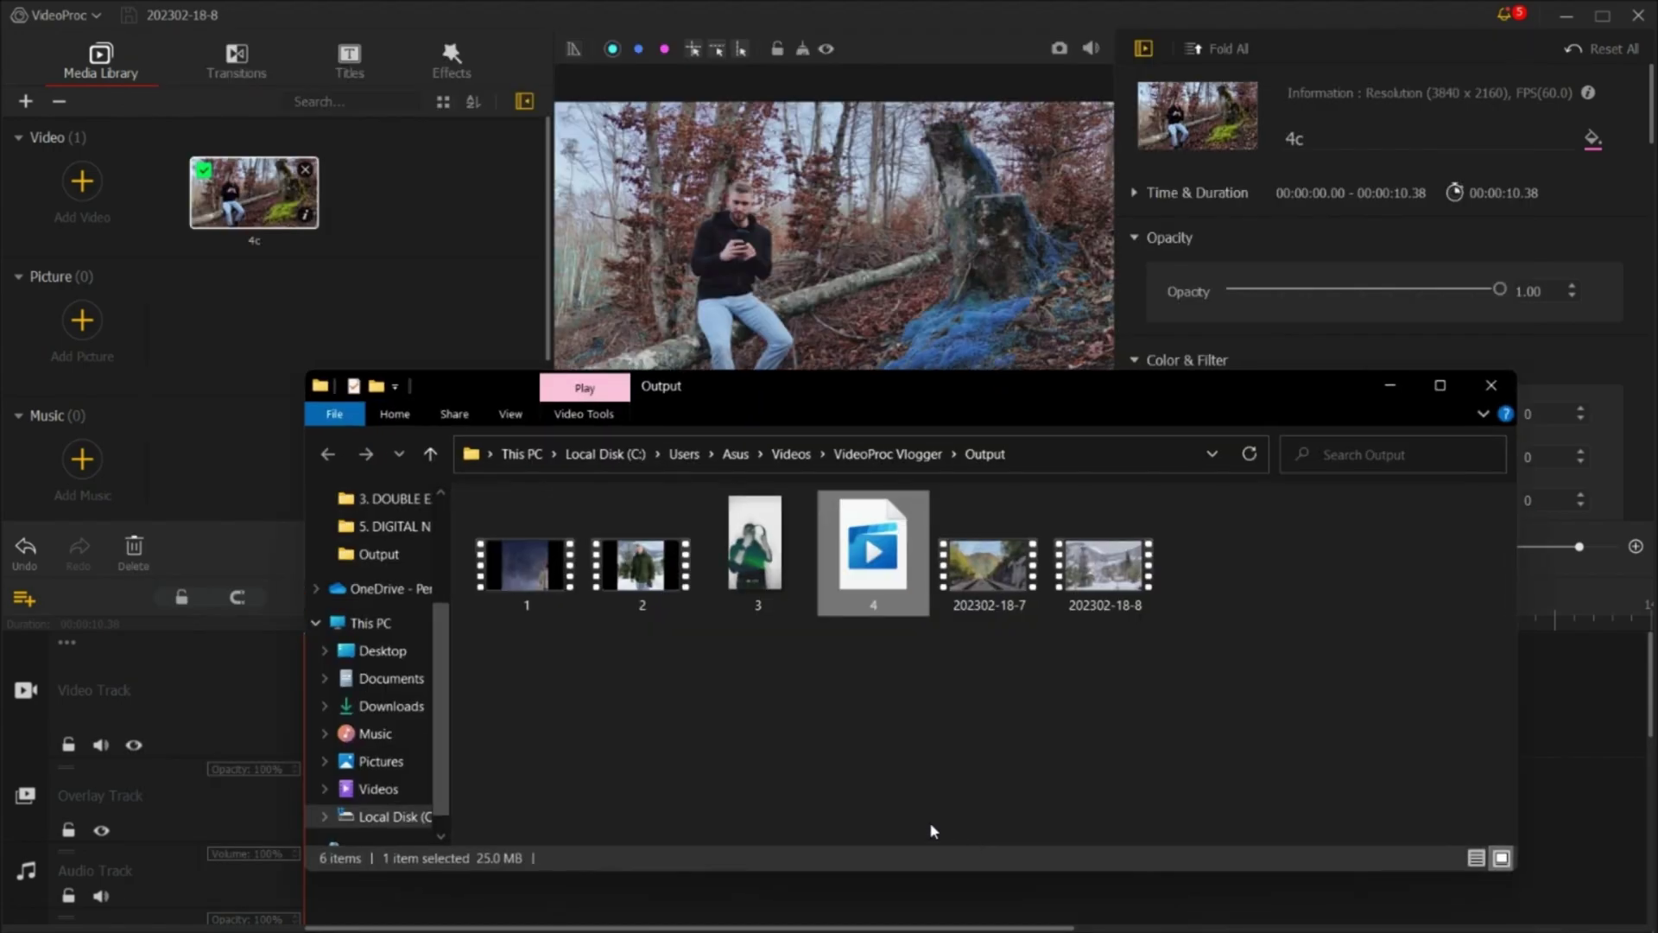
double_click(880, 563)
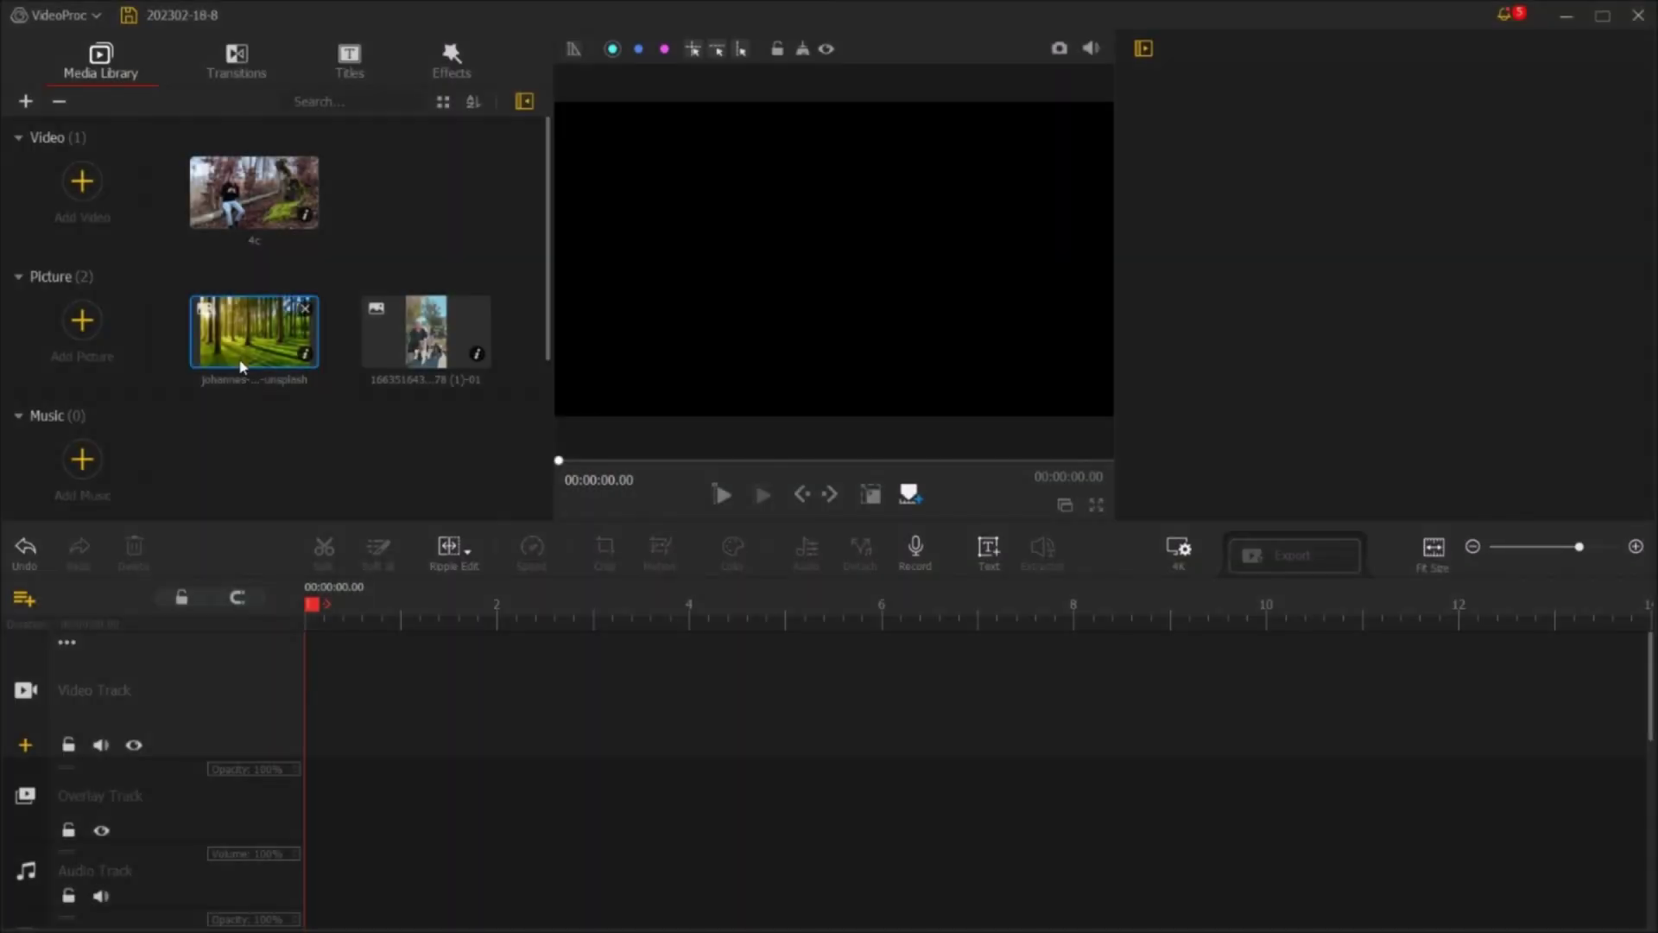
Place the forest photo on the video track and recolor its greens with HSL hue -40, saturation -37 and luminance 2
left_click_drag(242, 366, 529, 732)
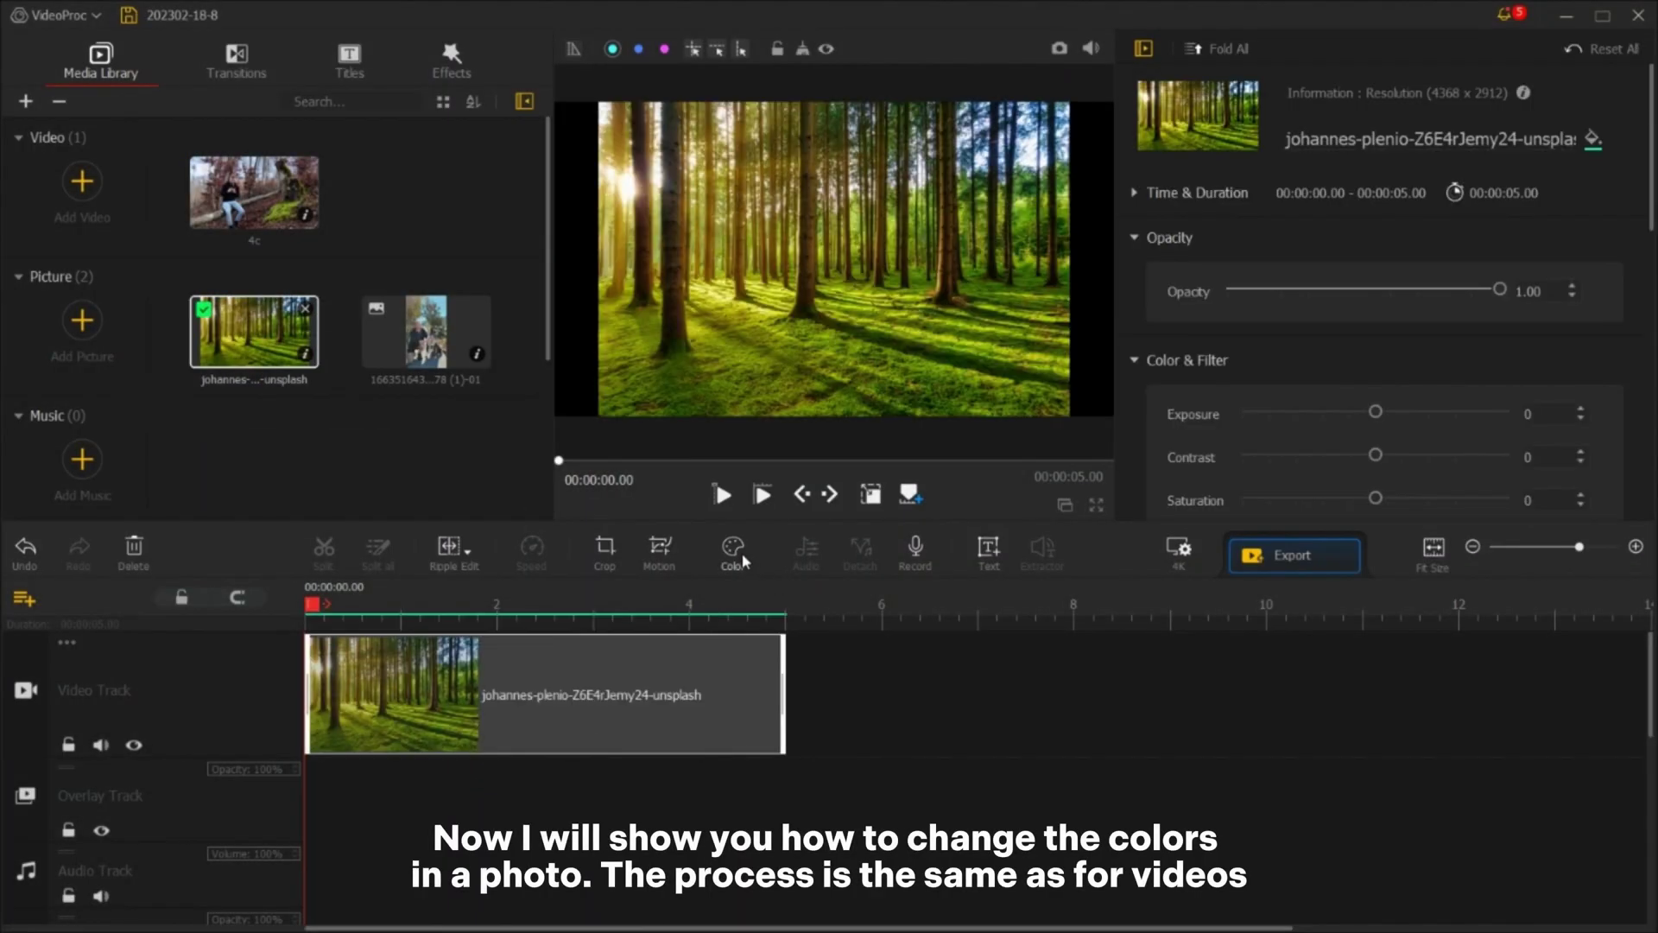
left_click(733, 553)
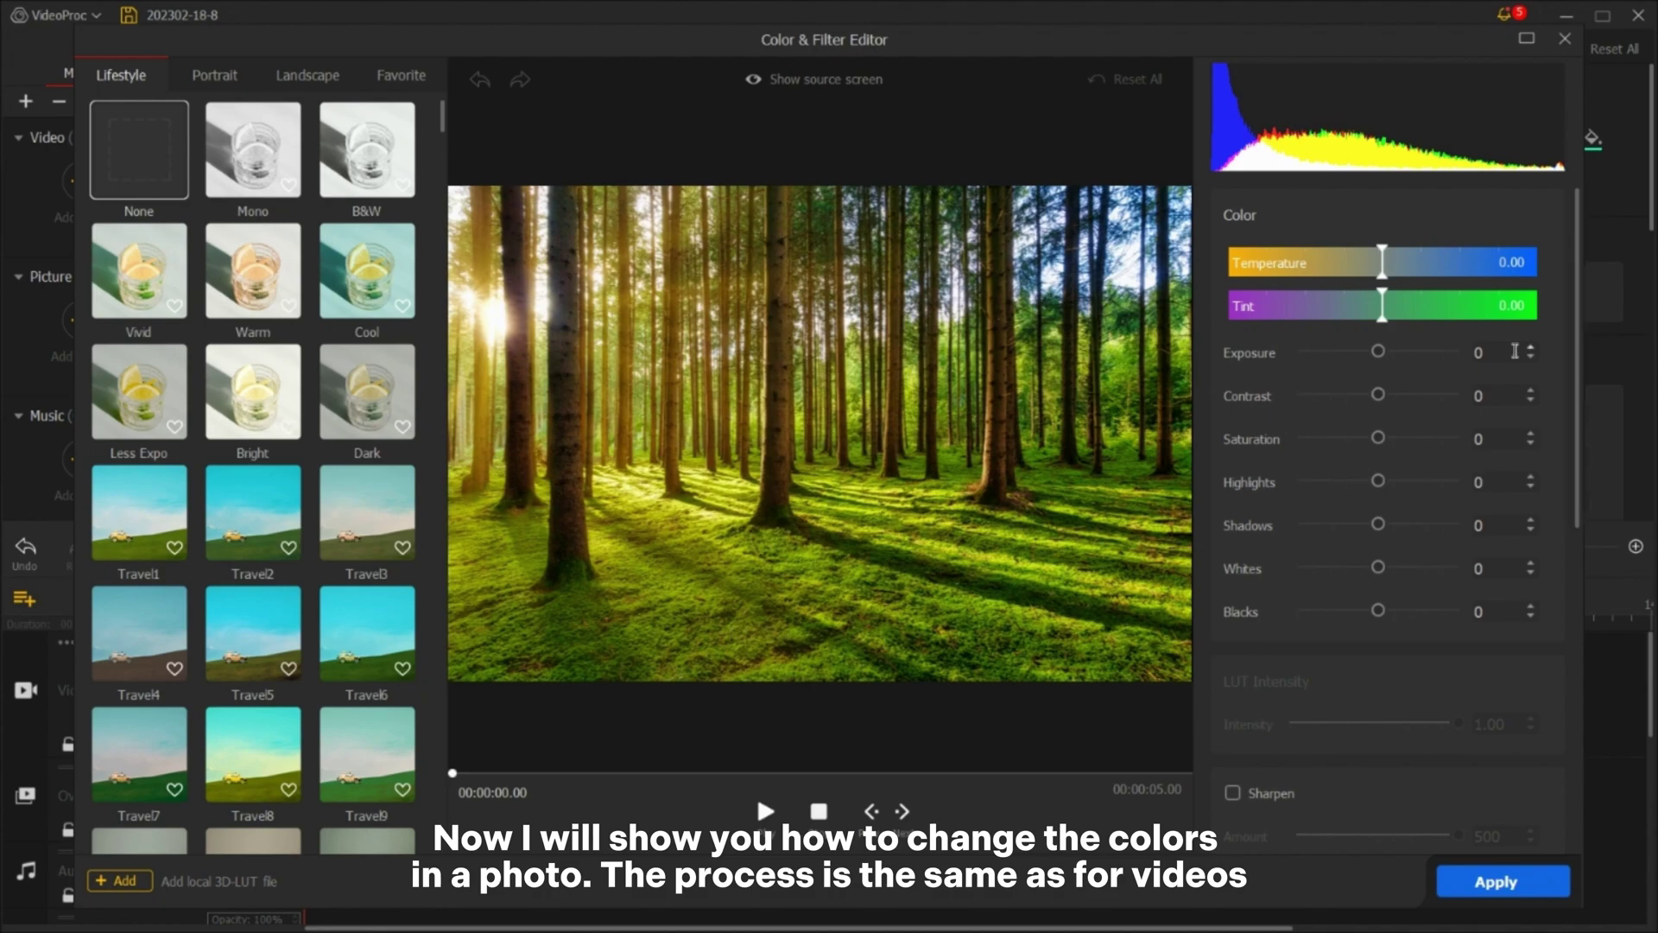
scroll(1423, 496, "down", 7)
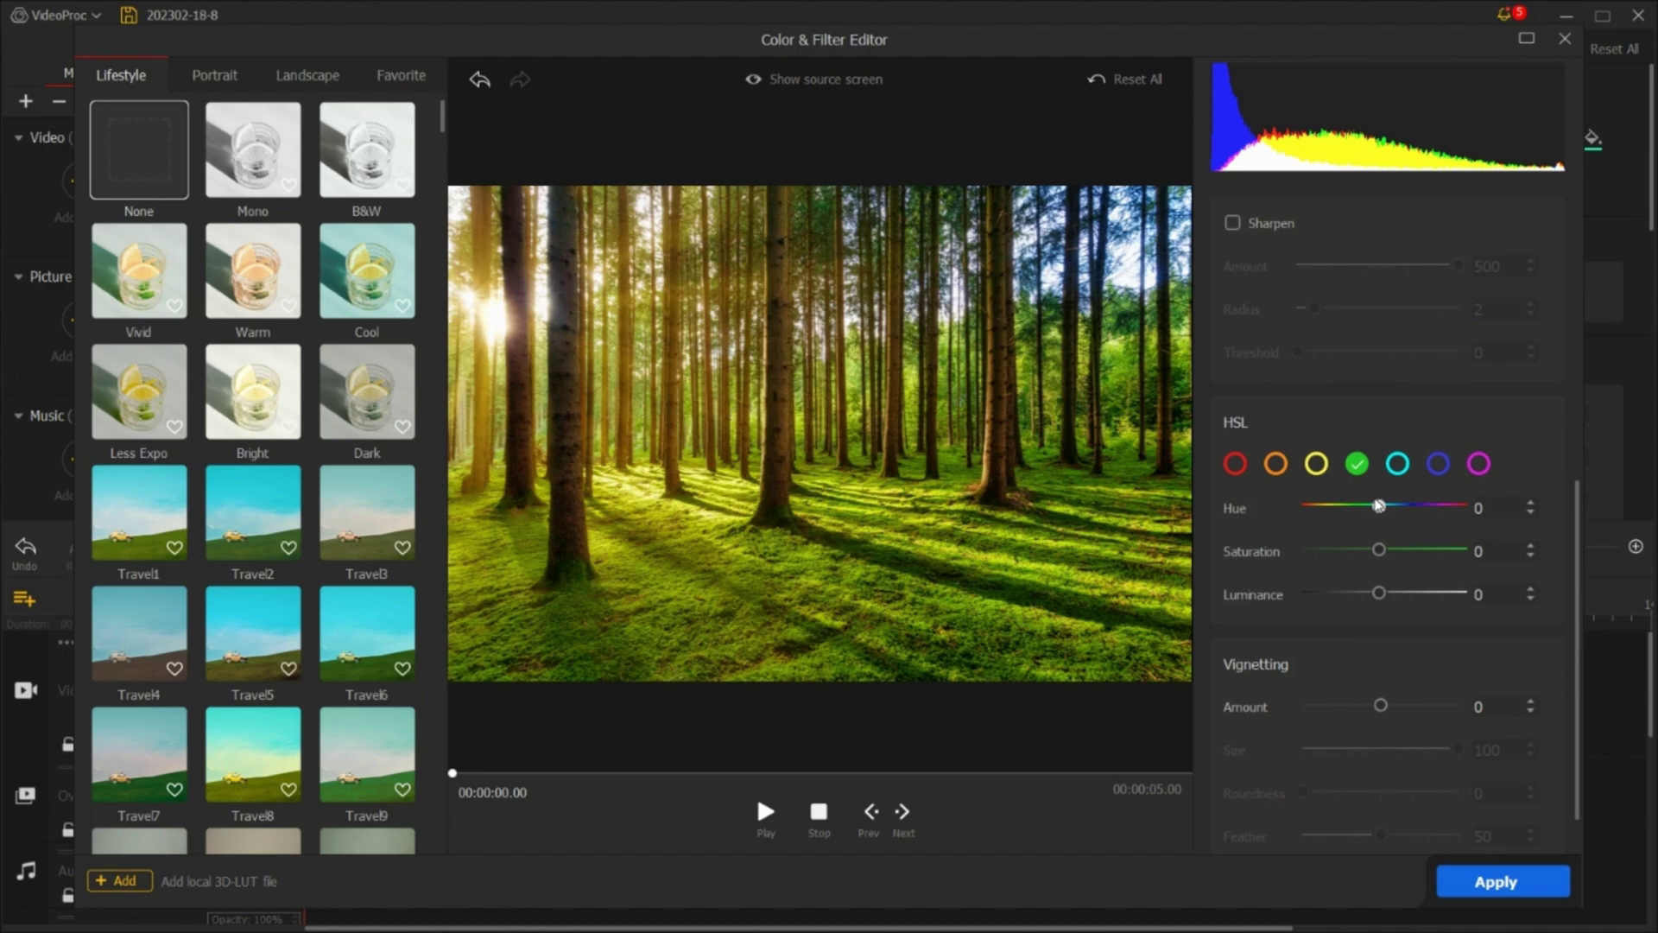
left_click_drag(1379, 505, 1381, 602)
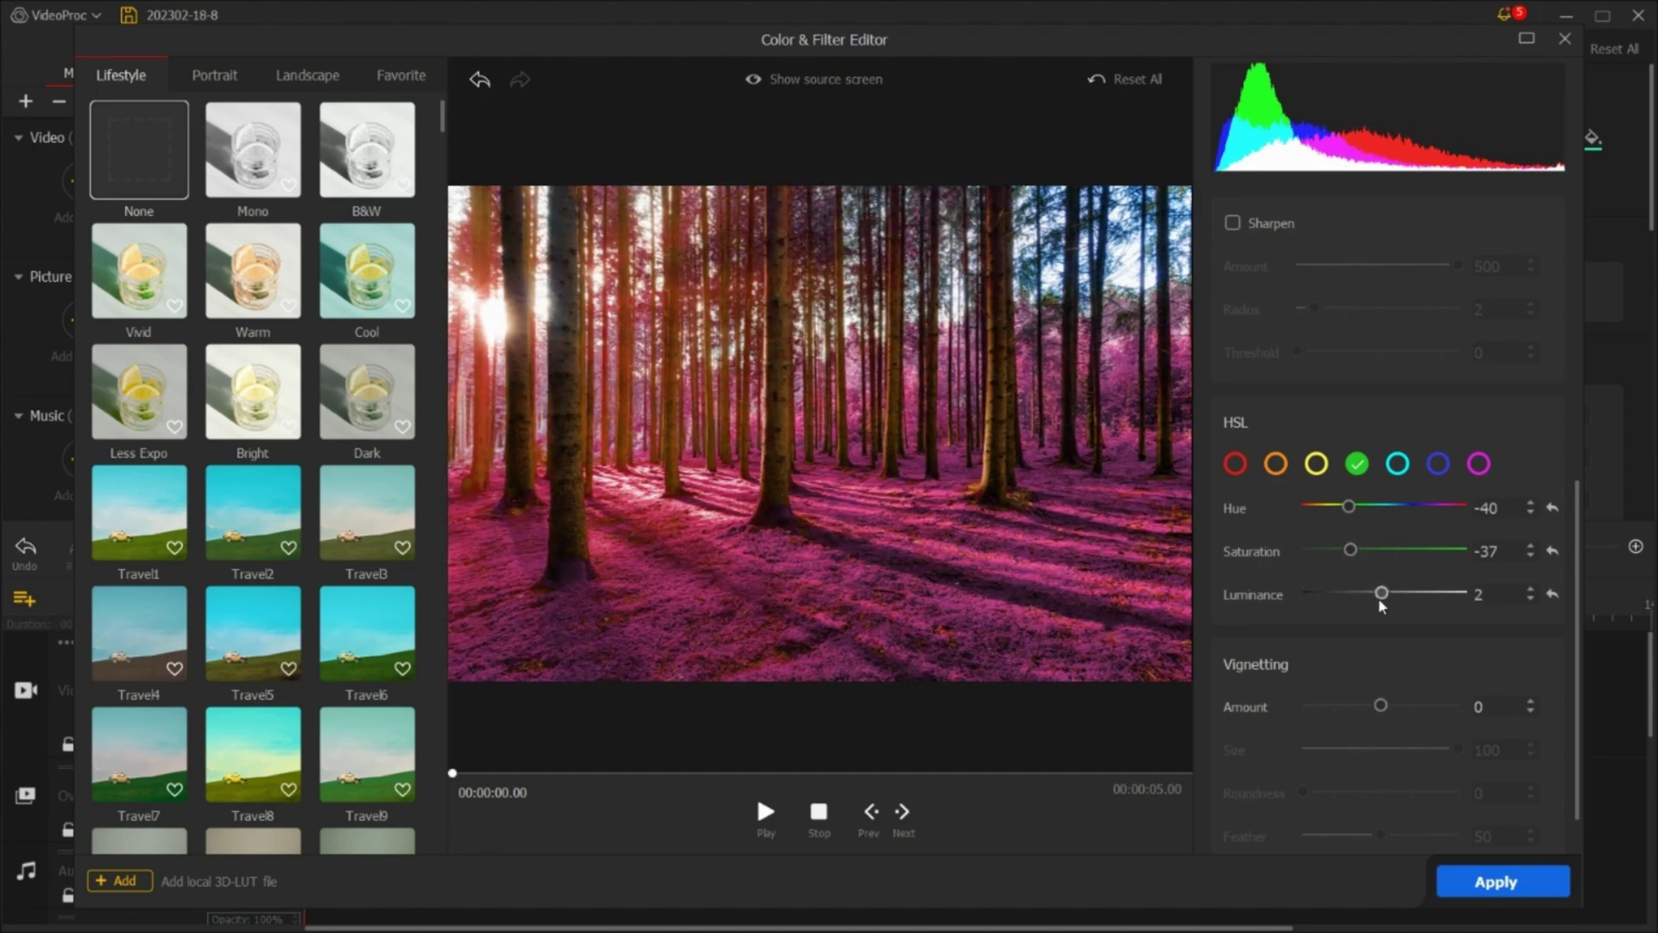
left_click(1507, 881)
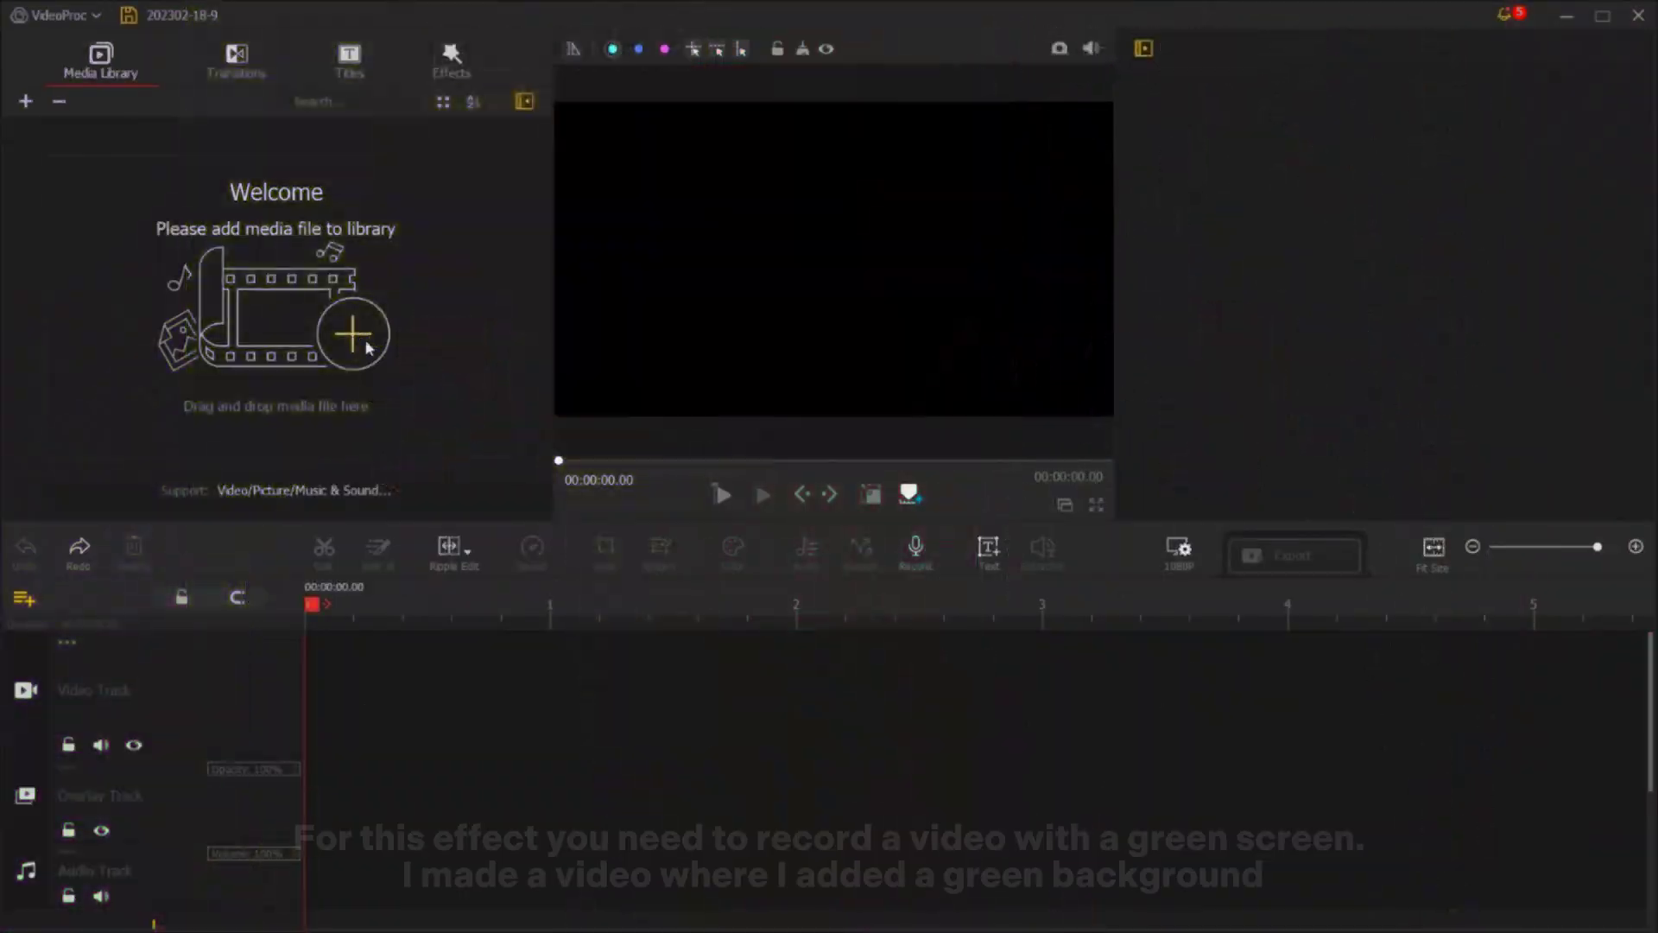
Import the black background video 0218 (2)(2) from the folder "5. DIGITAL NUMBERS" and place it on the video track
left_click(354, 337)
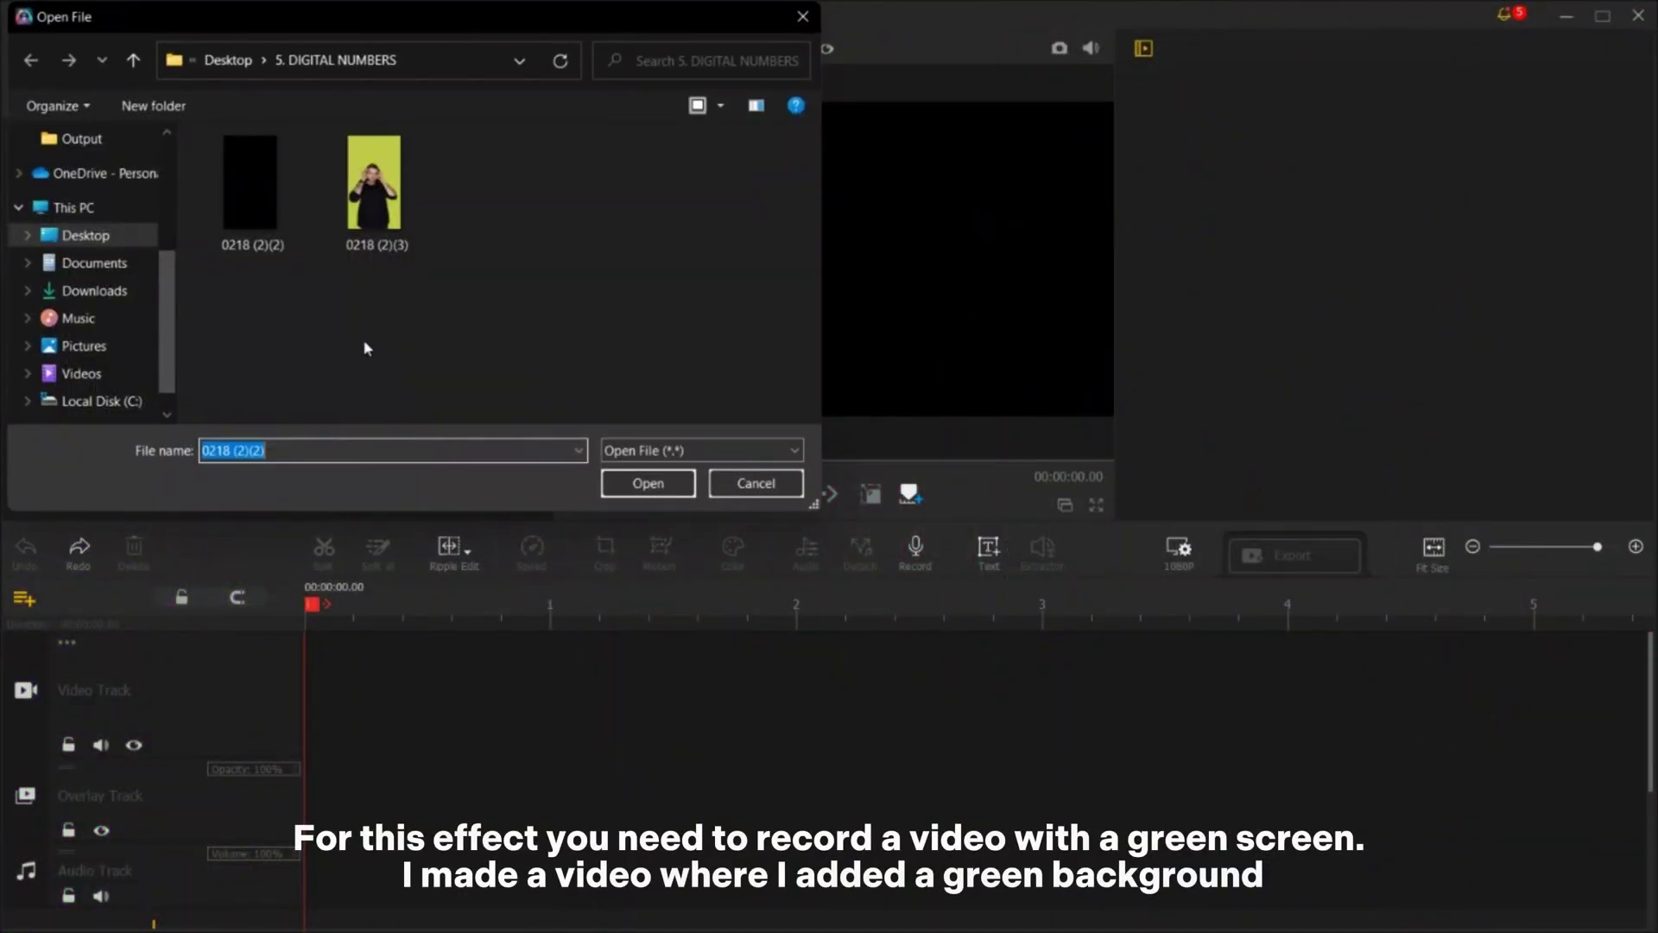
double_click(240, 210)
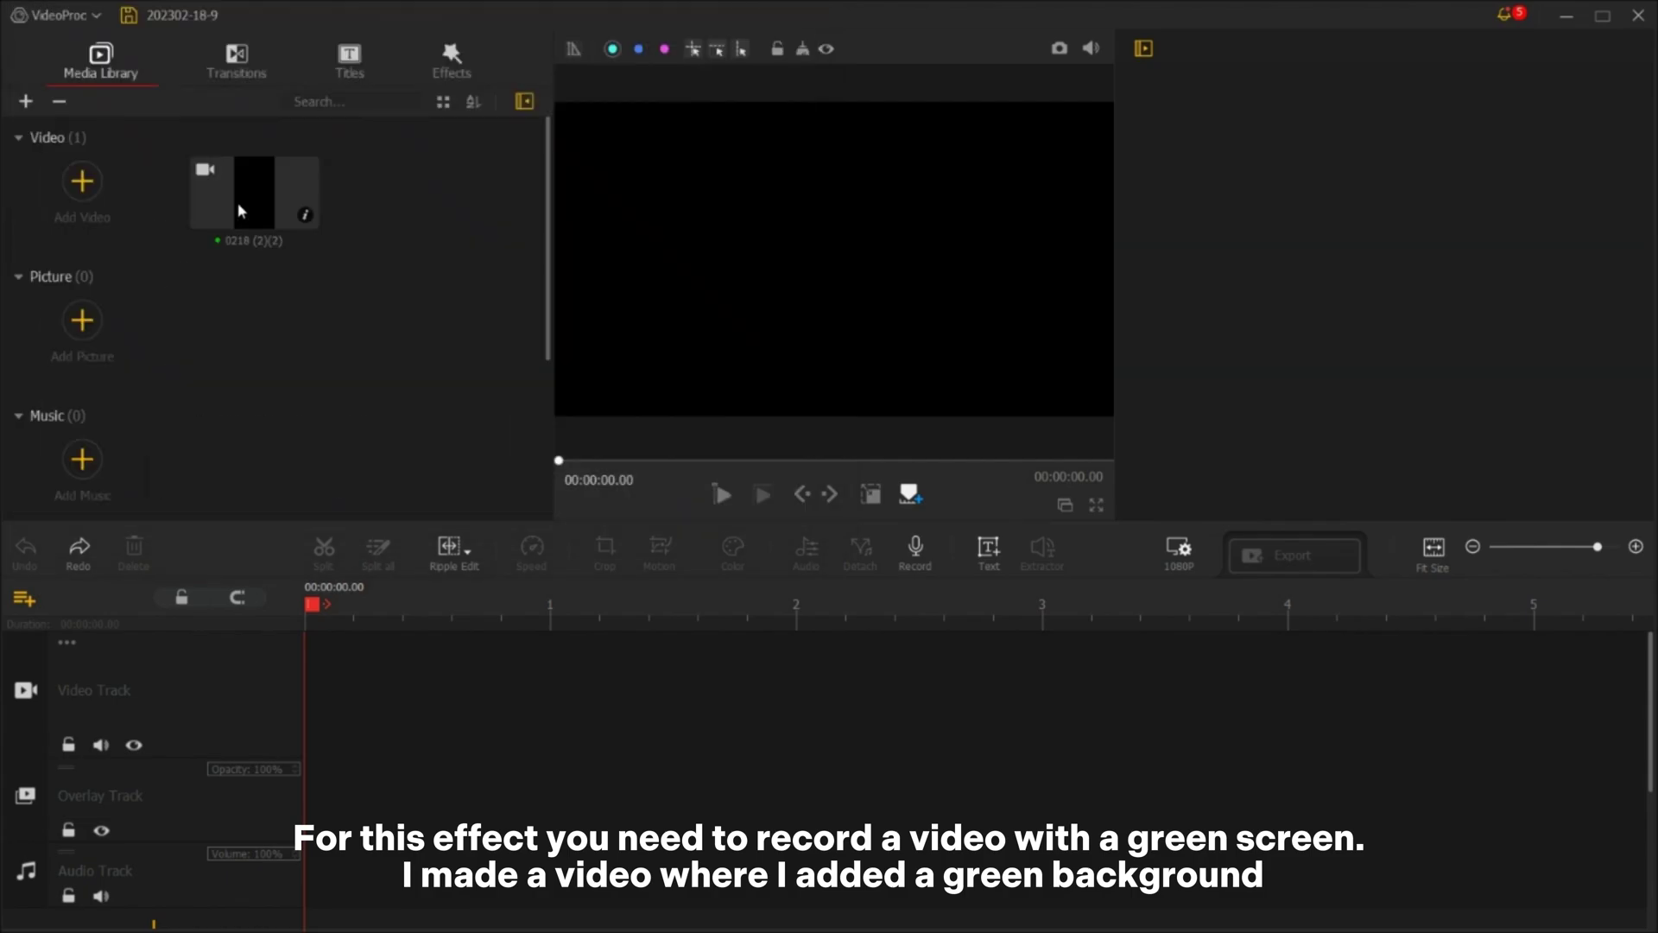
left_click_drag(263, 220, 463, 659)
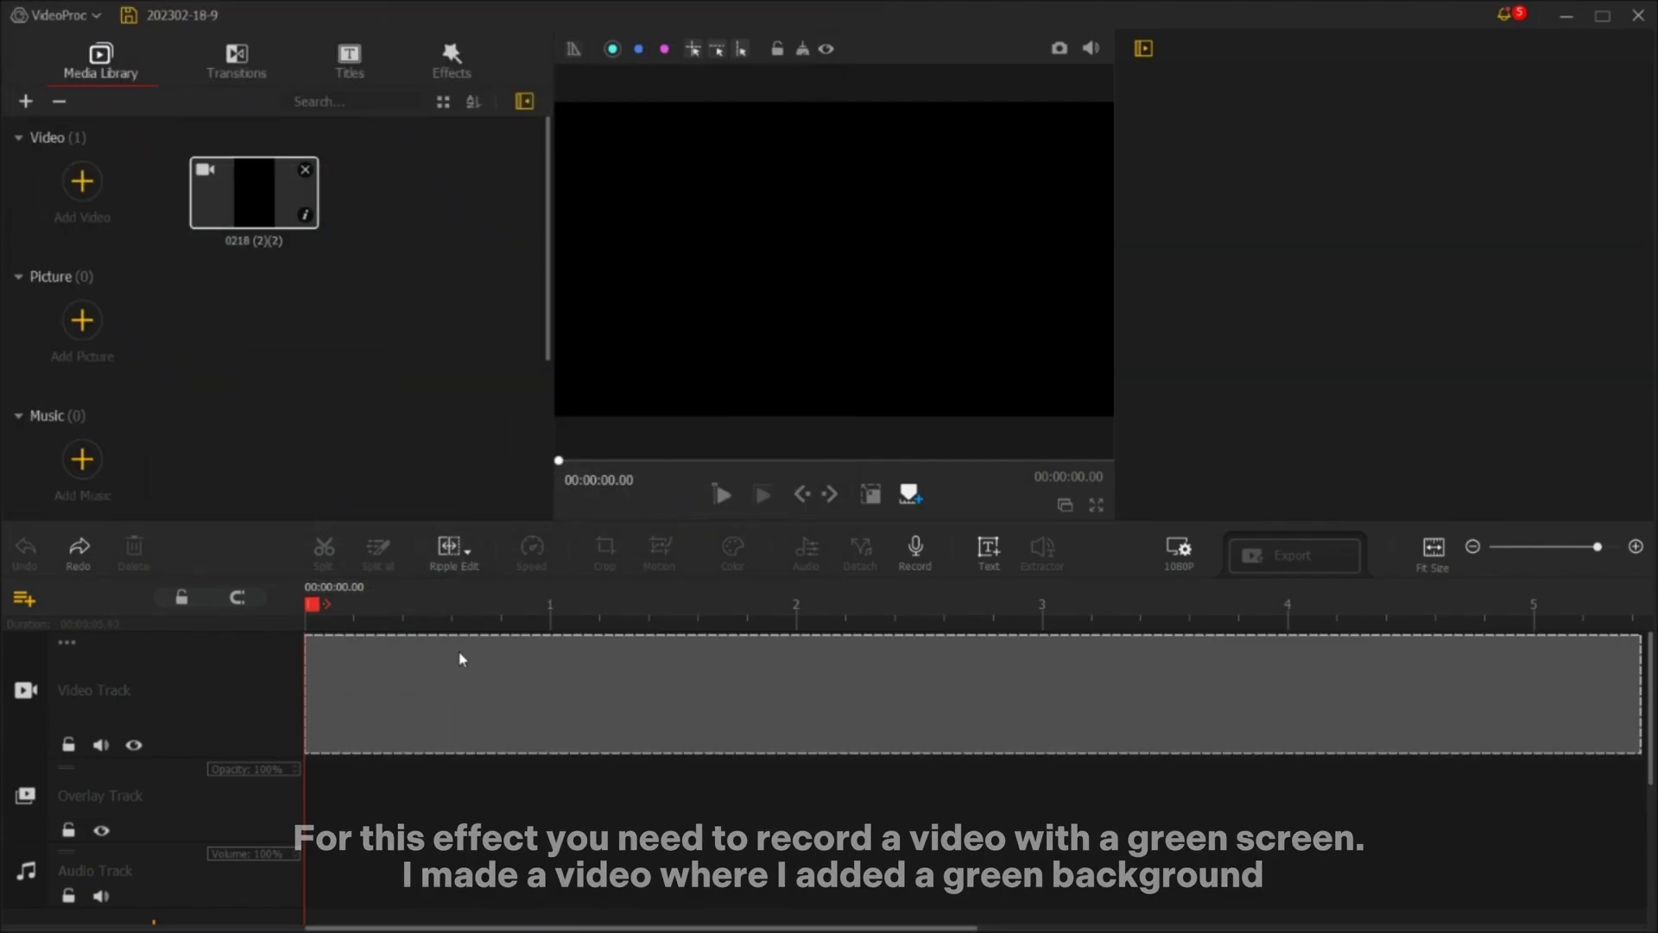
Set the project resolution to the vertical 9:16 format, 1080 x 1920
left_click(1178, 552)
left_click(1065, 288)
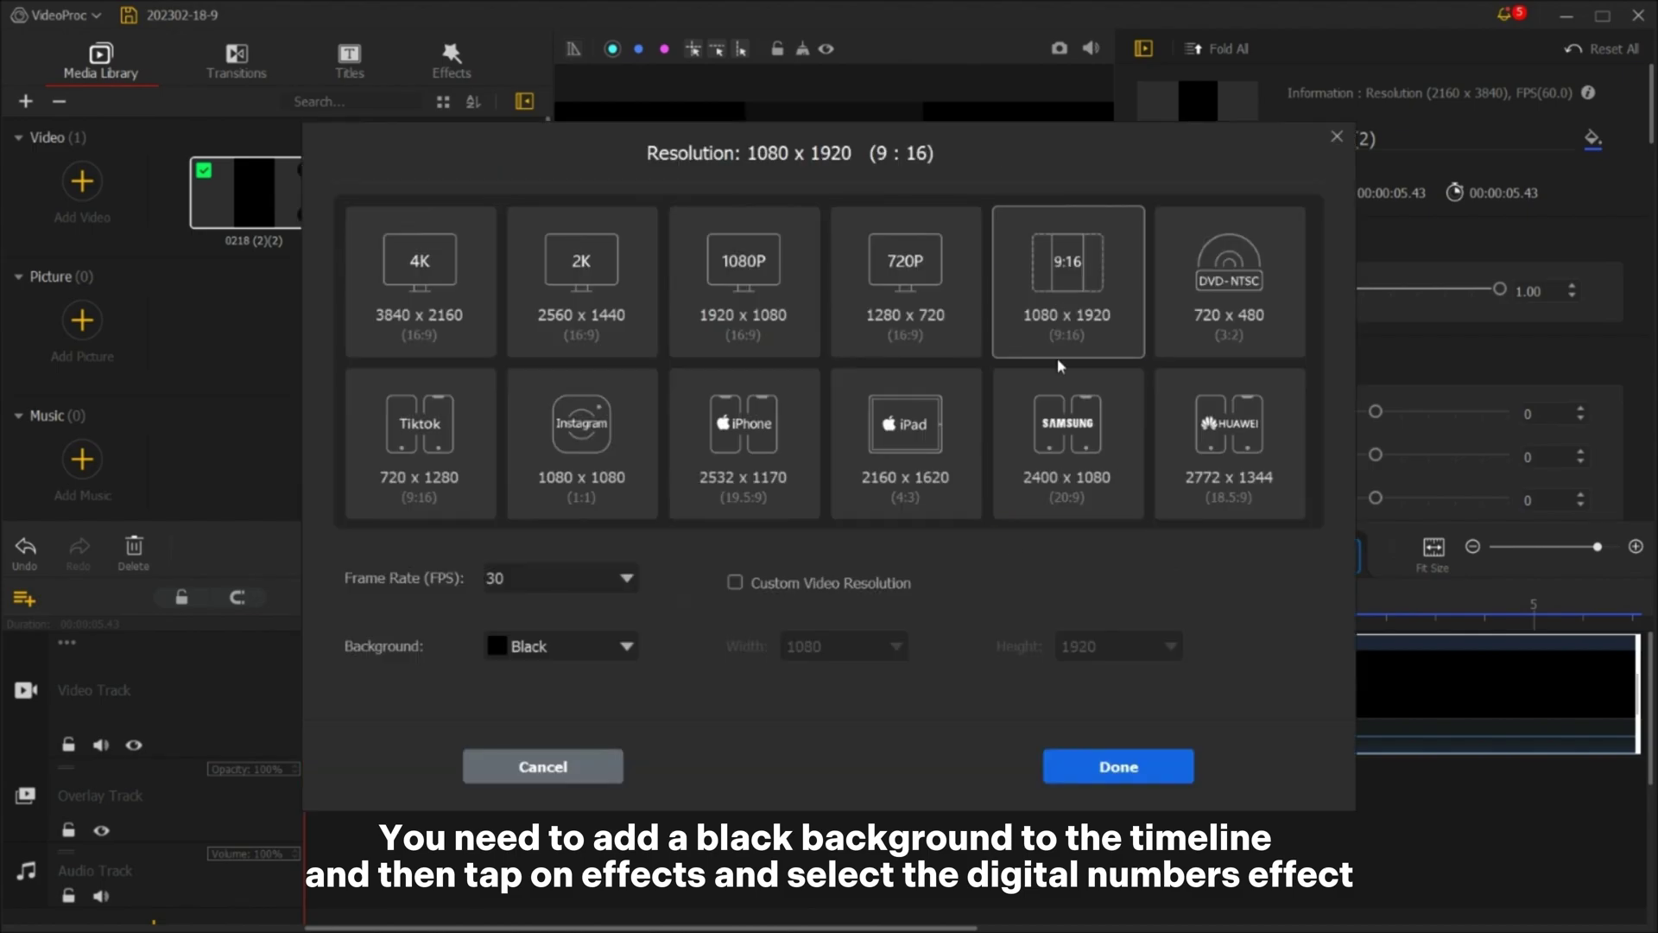
left_click(1087, 765)
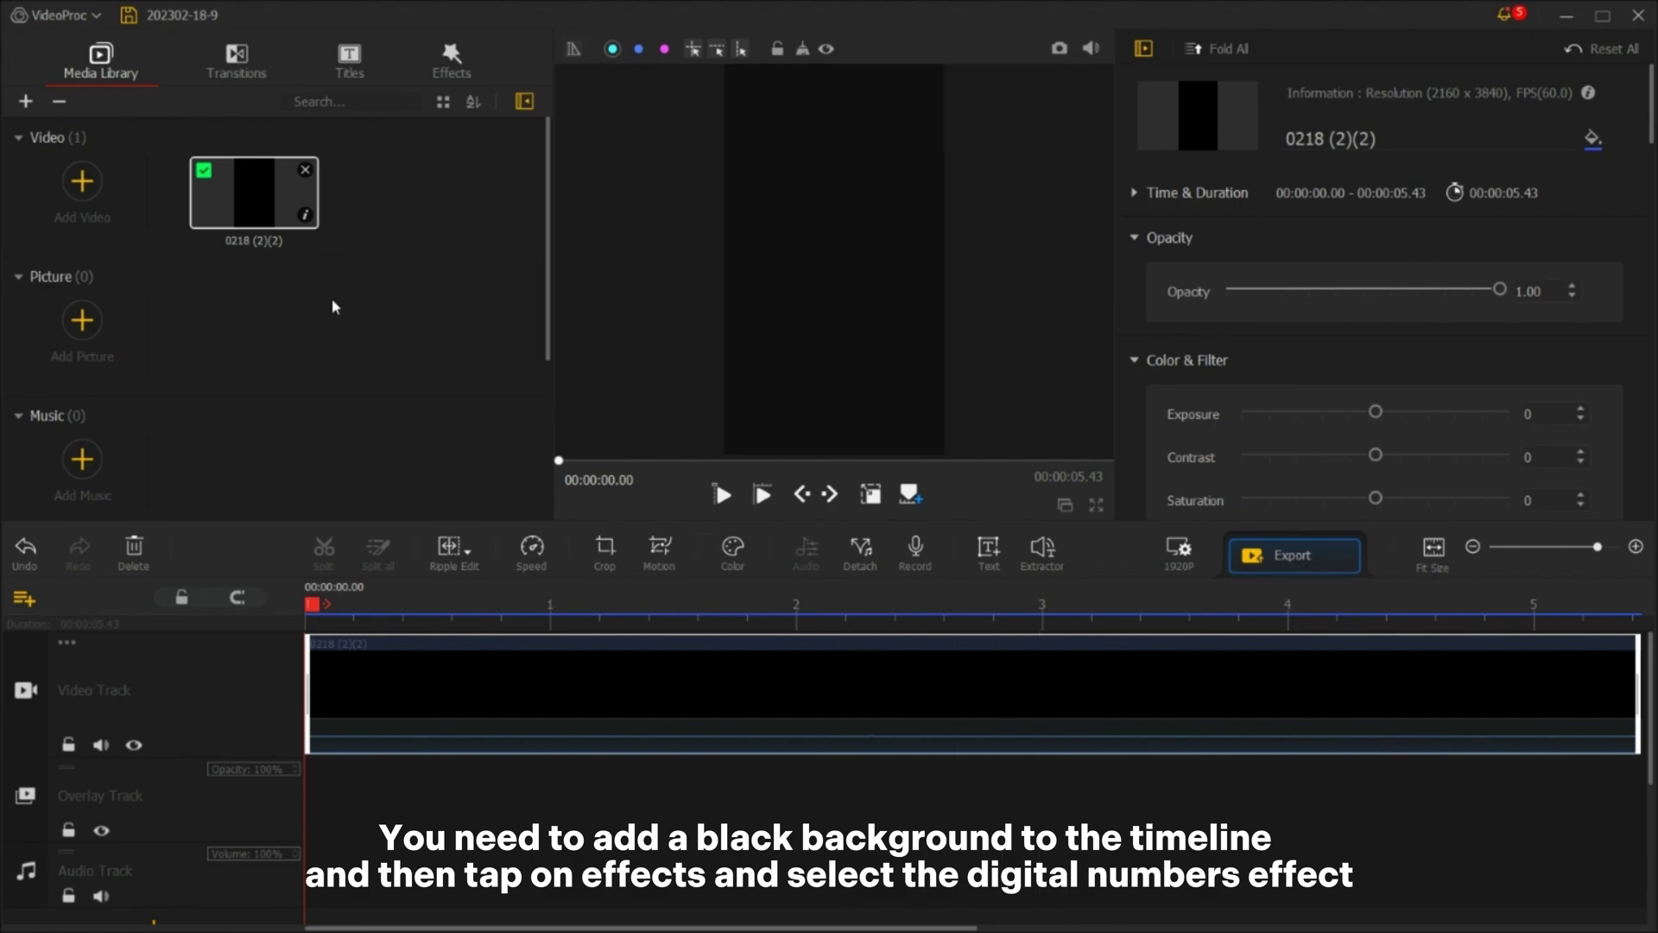
Add the Digital Numbers effect to the effect track and extend it to the end of the black clip
left_click(451, 59)
scroll(241, 245, "down", 2)
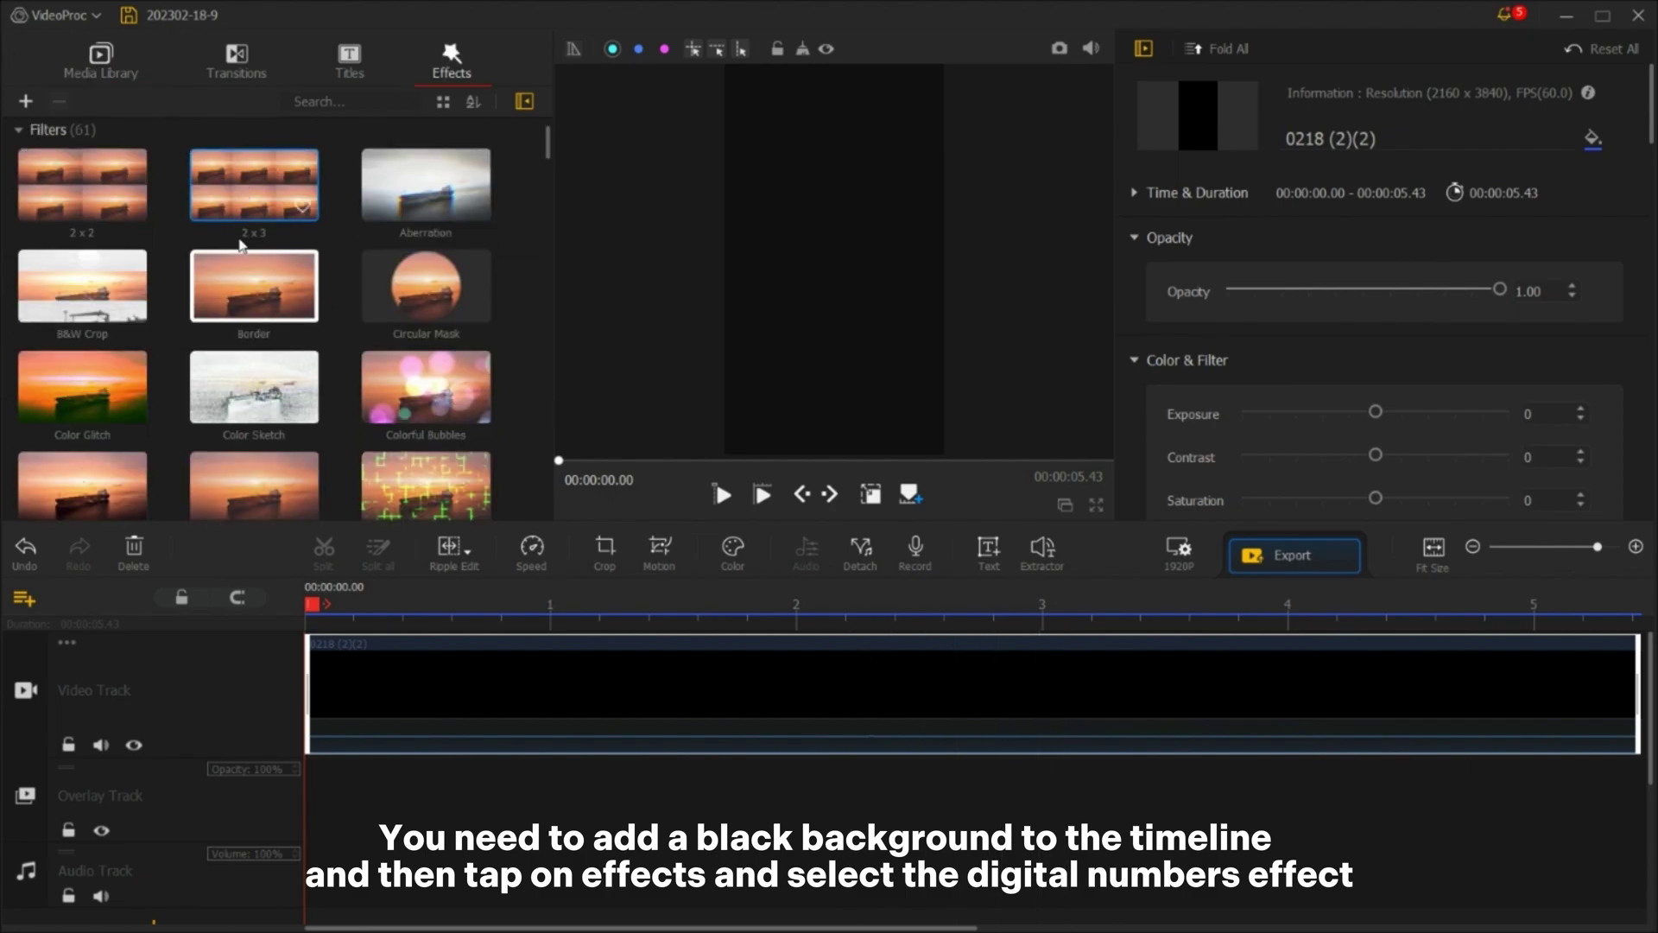
scroll(241, 246, "down", 2)
left_click_drag(72, 413, 284, 766)
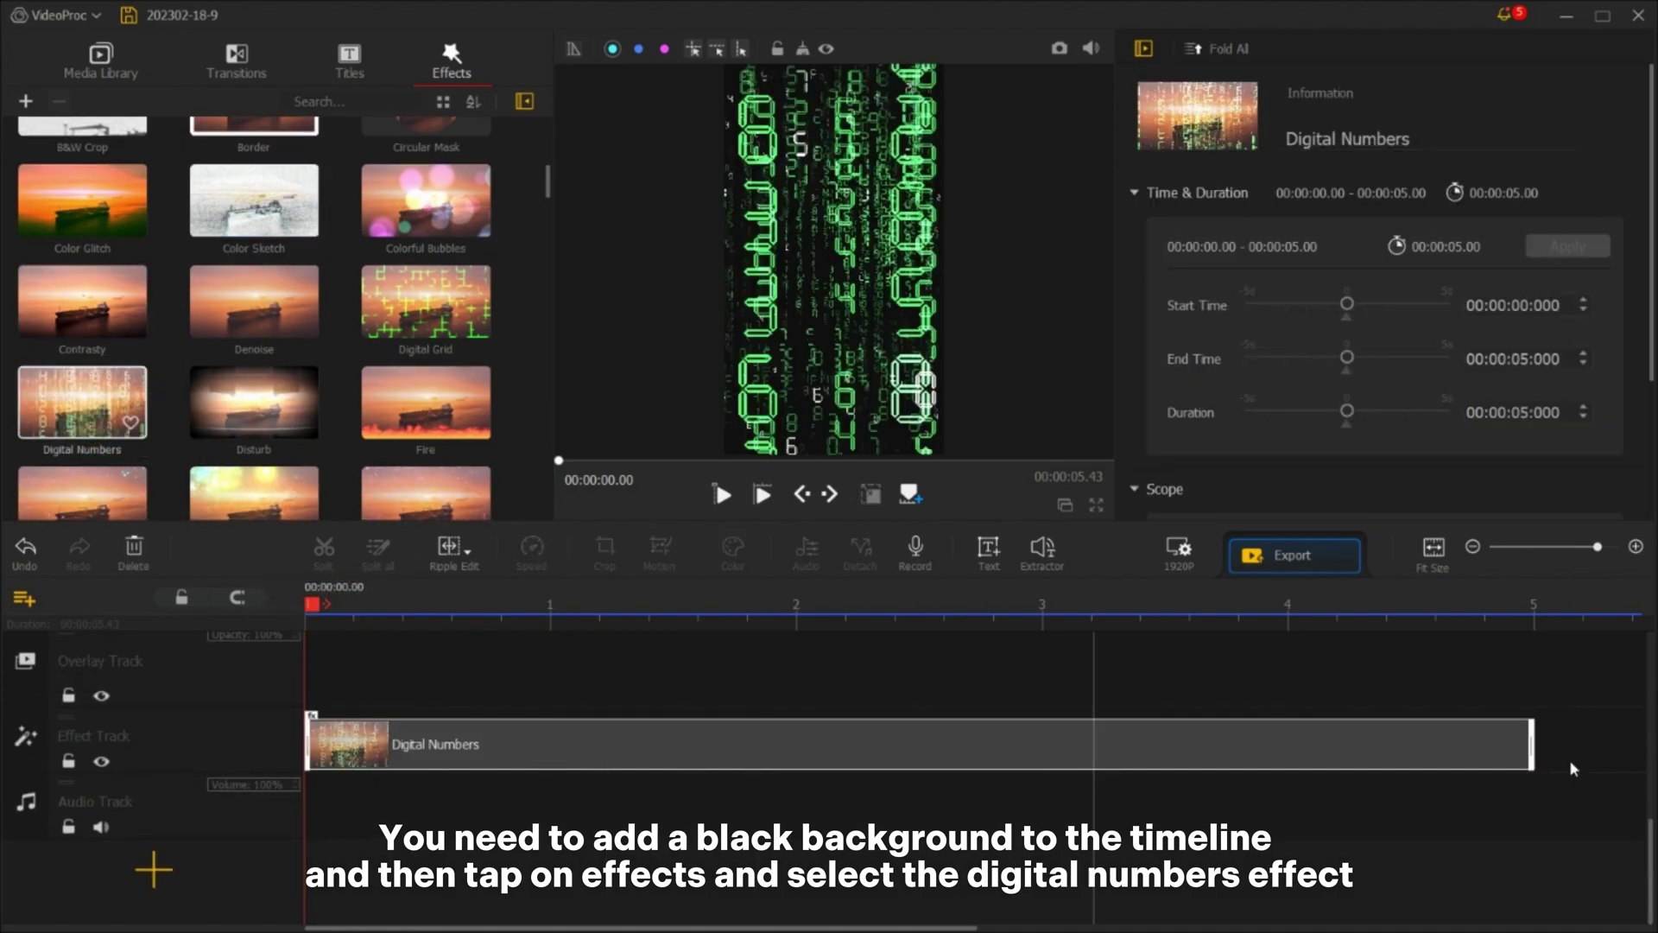
scroll(1570, 763, "up", 2)
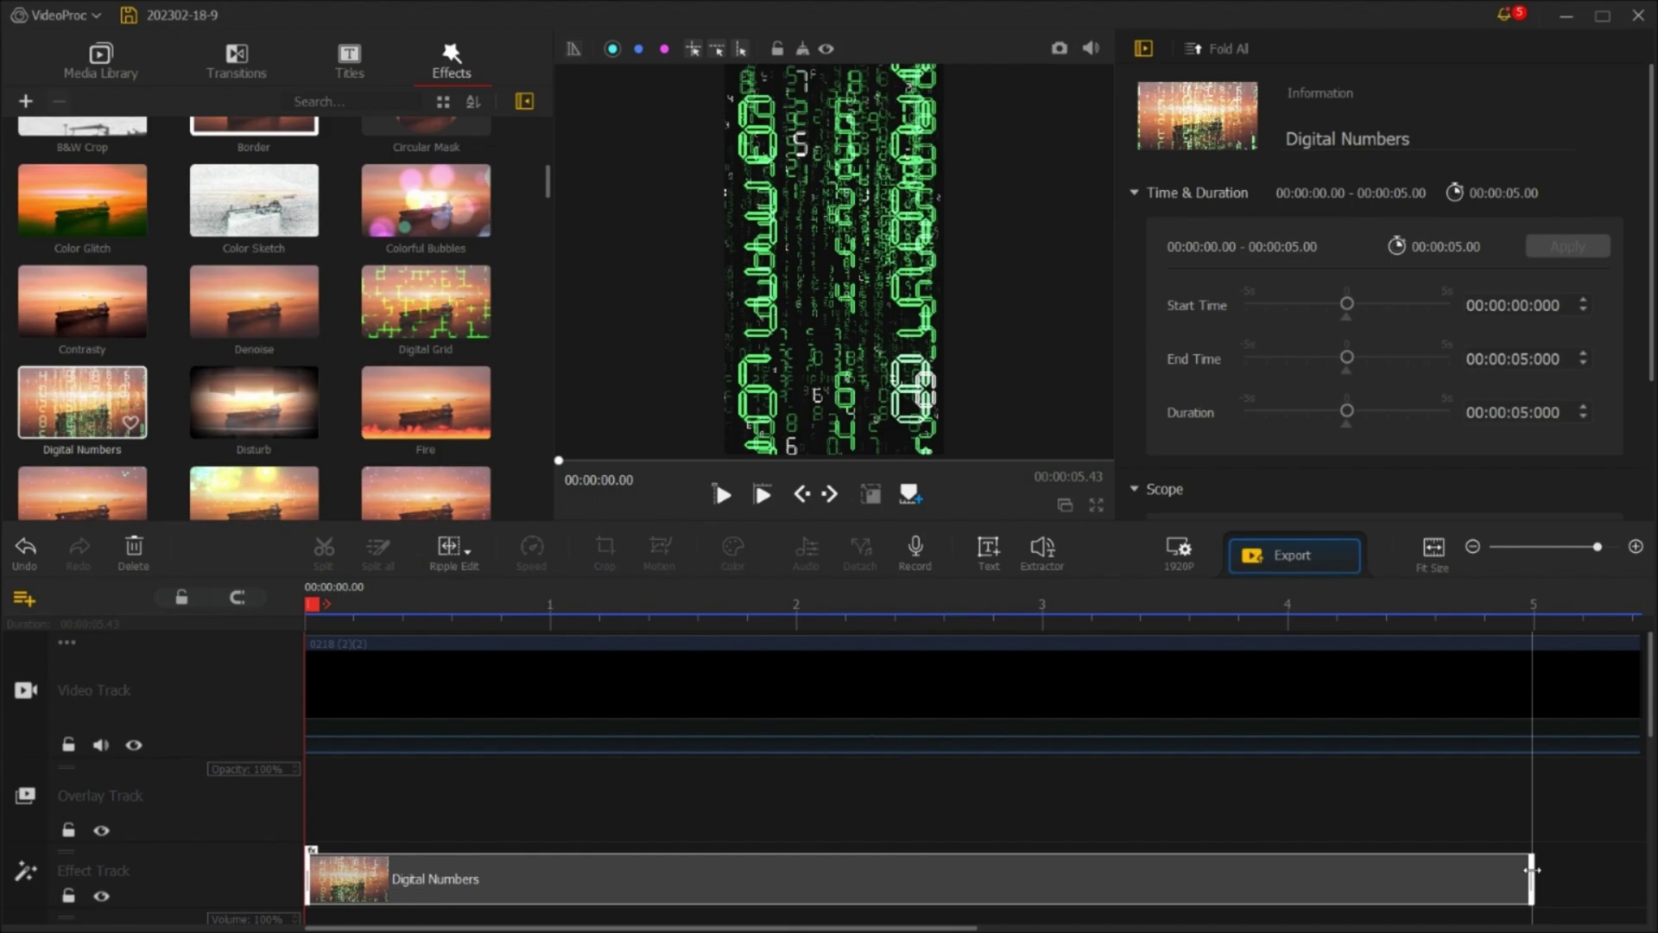
mouse_move(1530, 870)
left_mouse_down()
mouse_move(1550, 855)
mouse_move(1522, 844)
left_mouse_up()
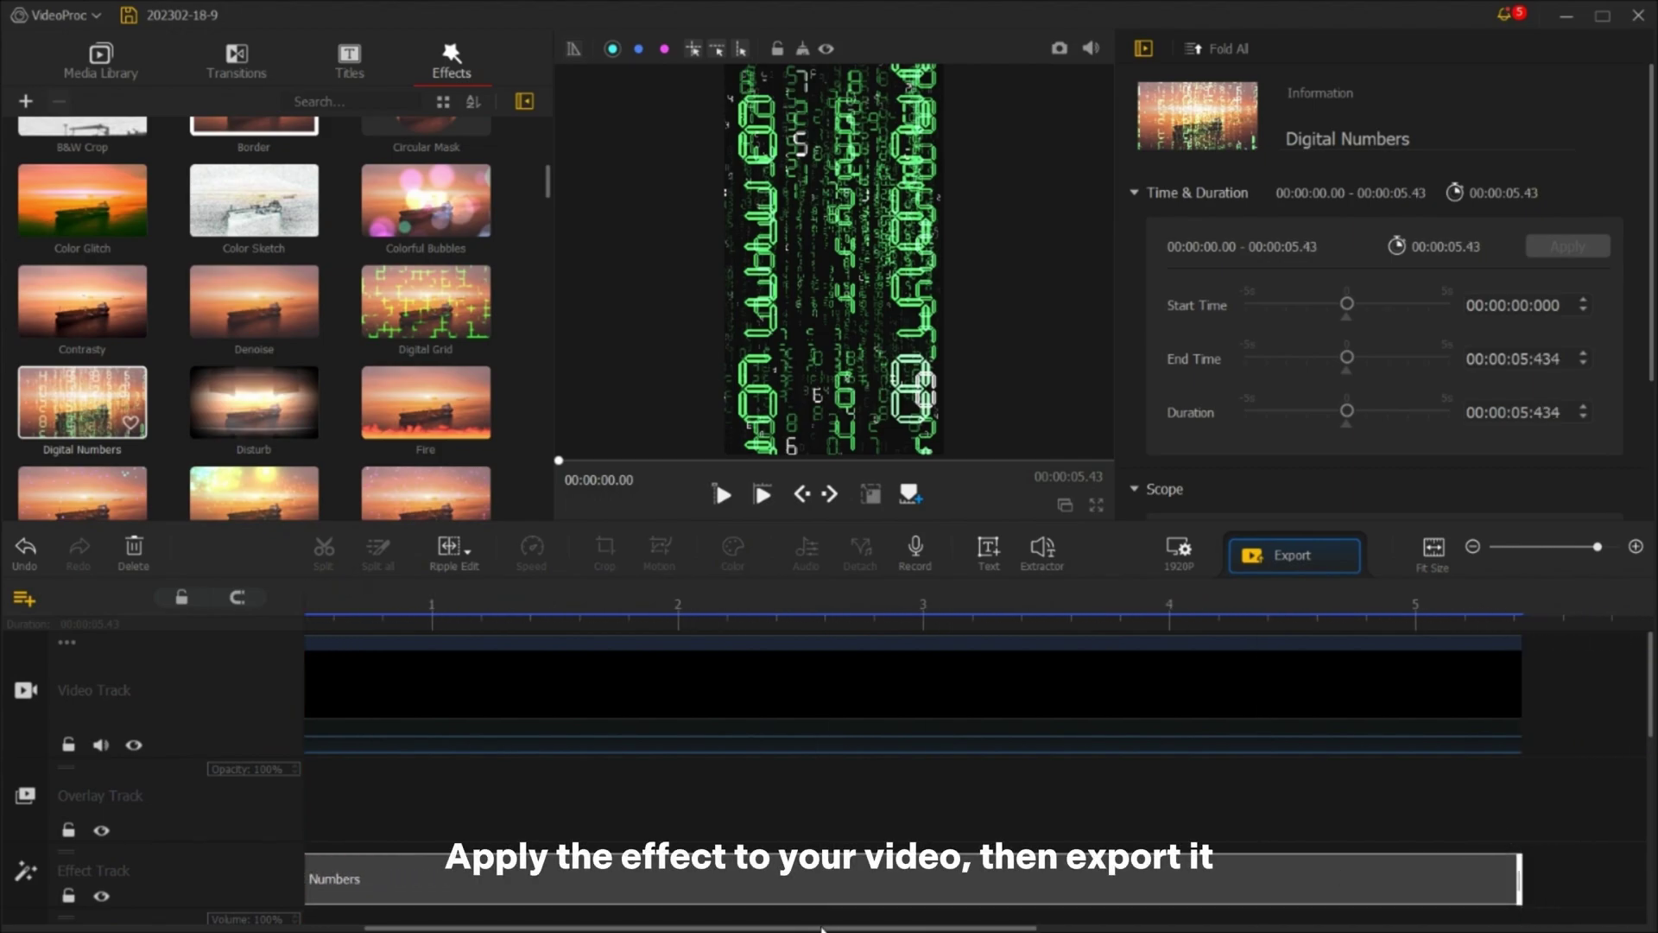
scroll(420, 749, "up", 2)
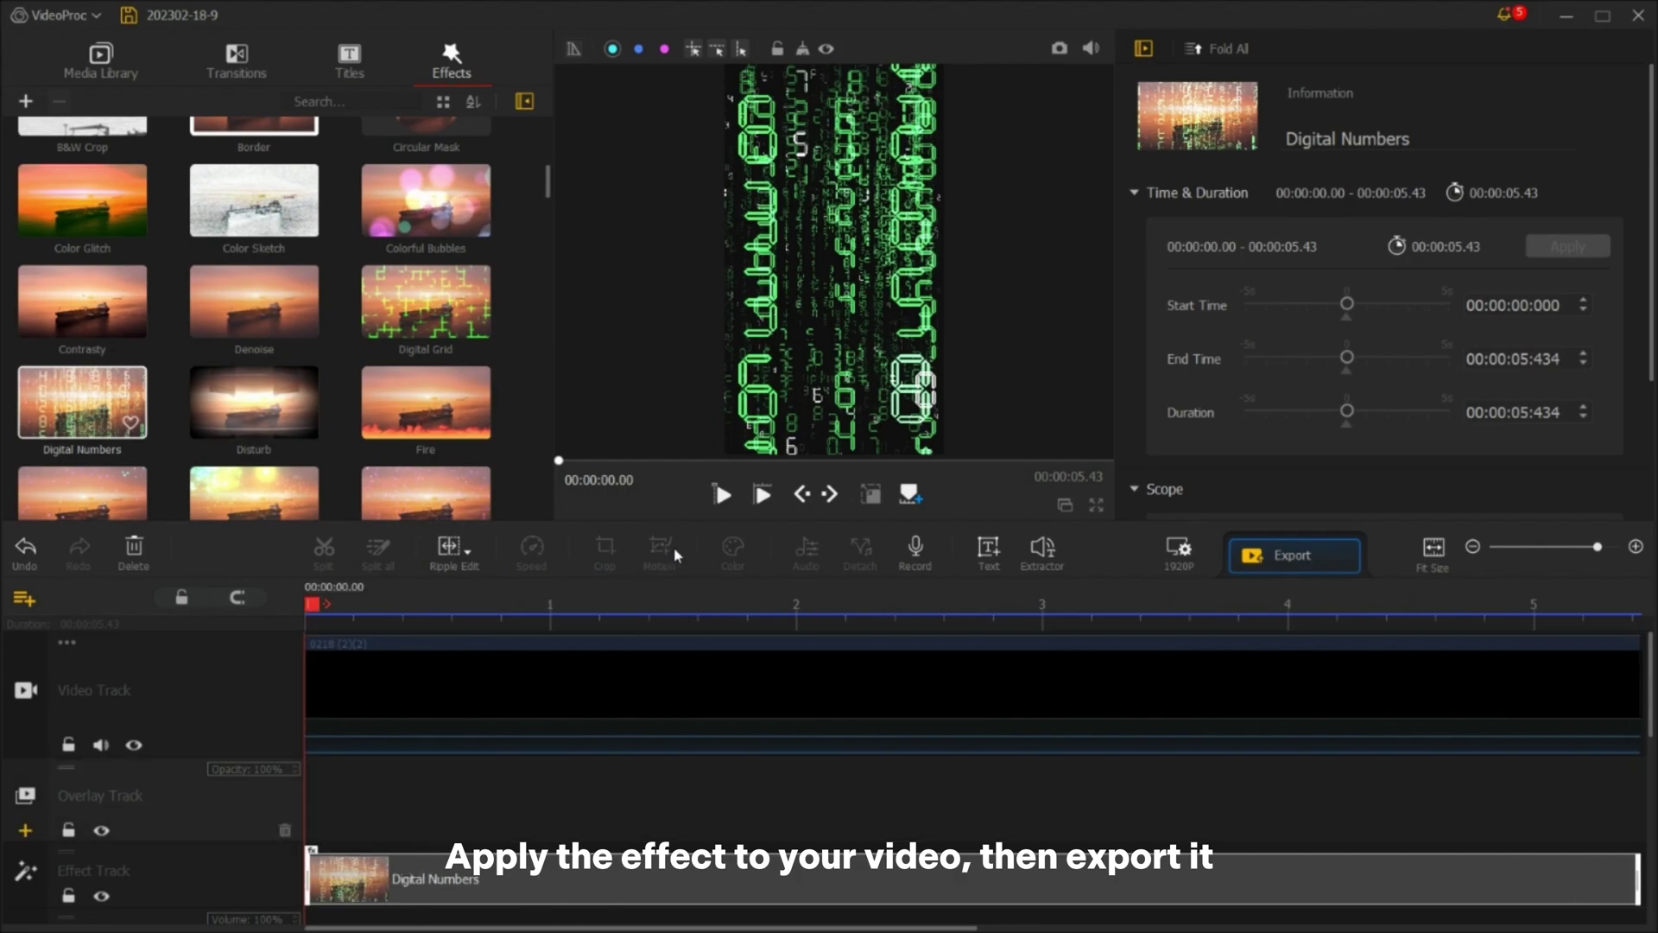
Preview the Digital Numbers effect from the start and export the video as 202302-18-9 in MP4 with High quality
left_click(724, 496)
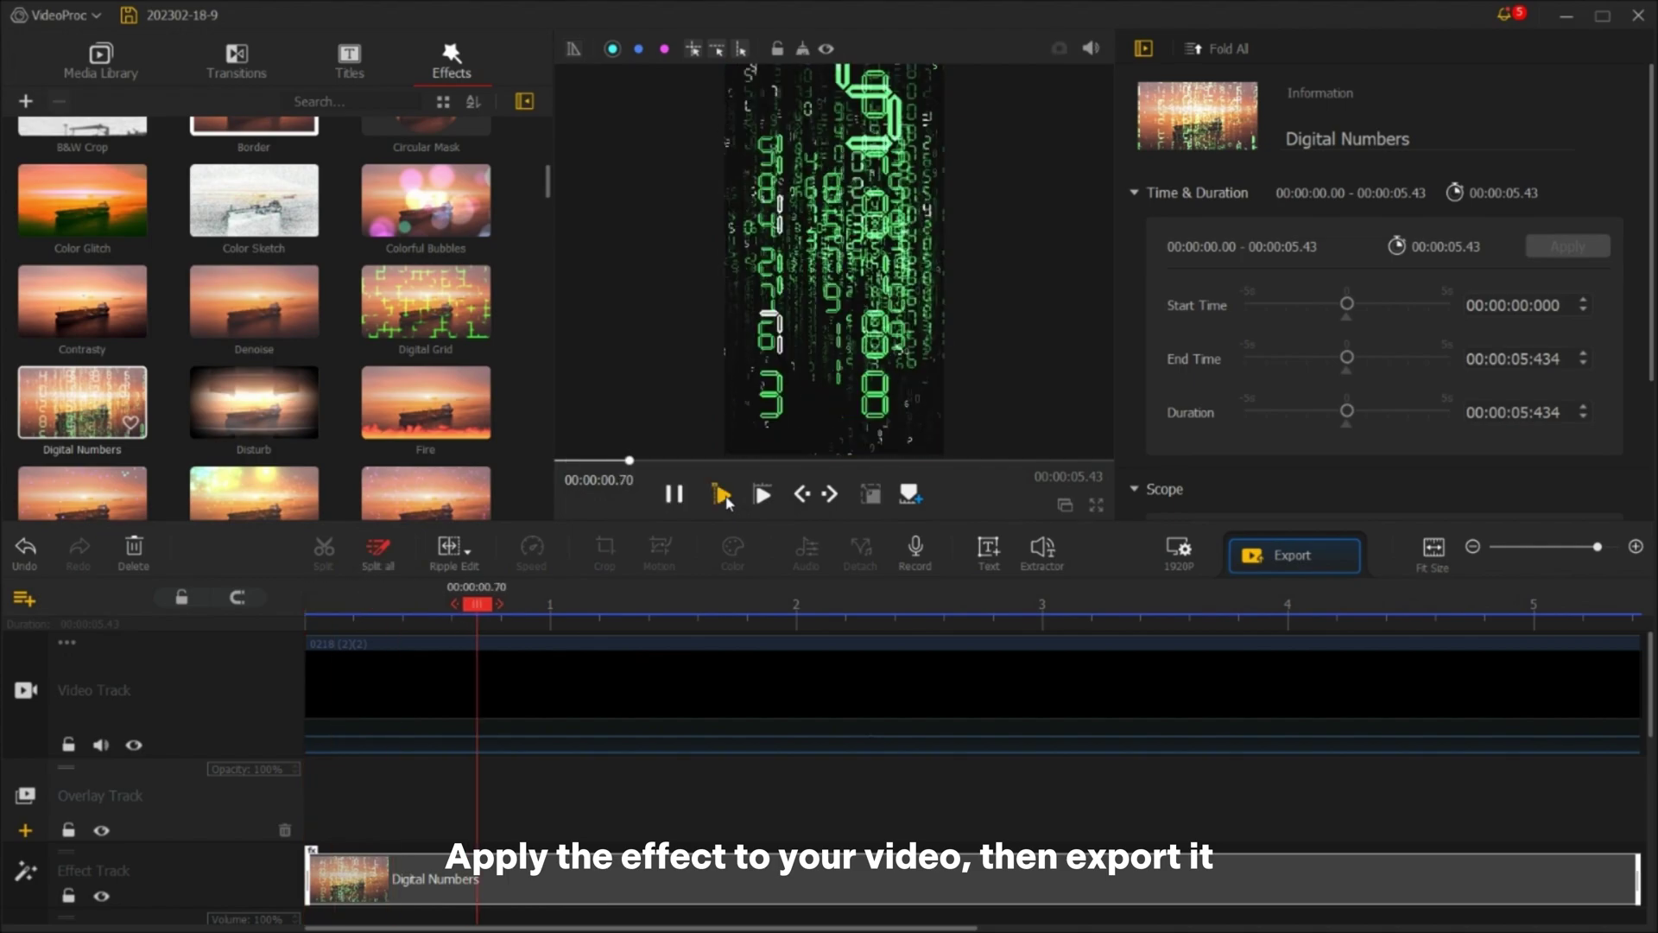
left_click(678, 494)
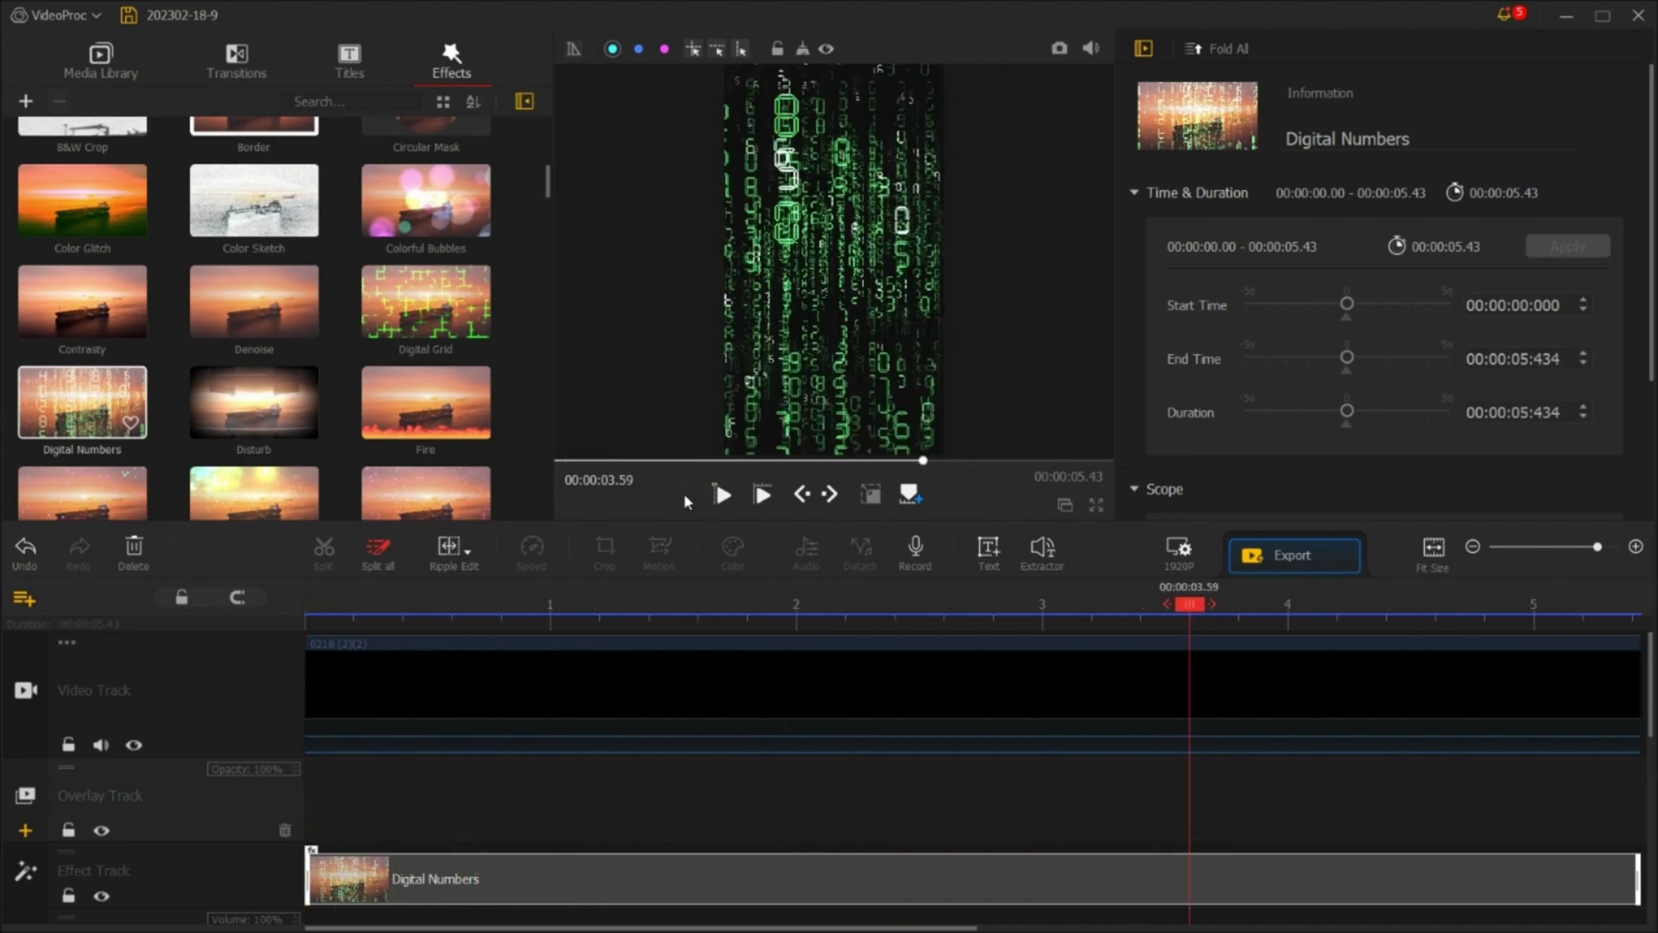
left_click(1337, 558)
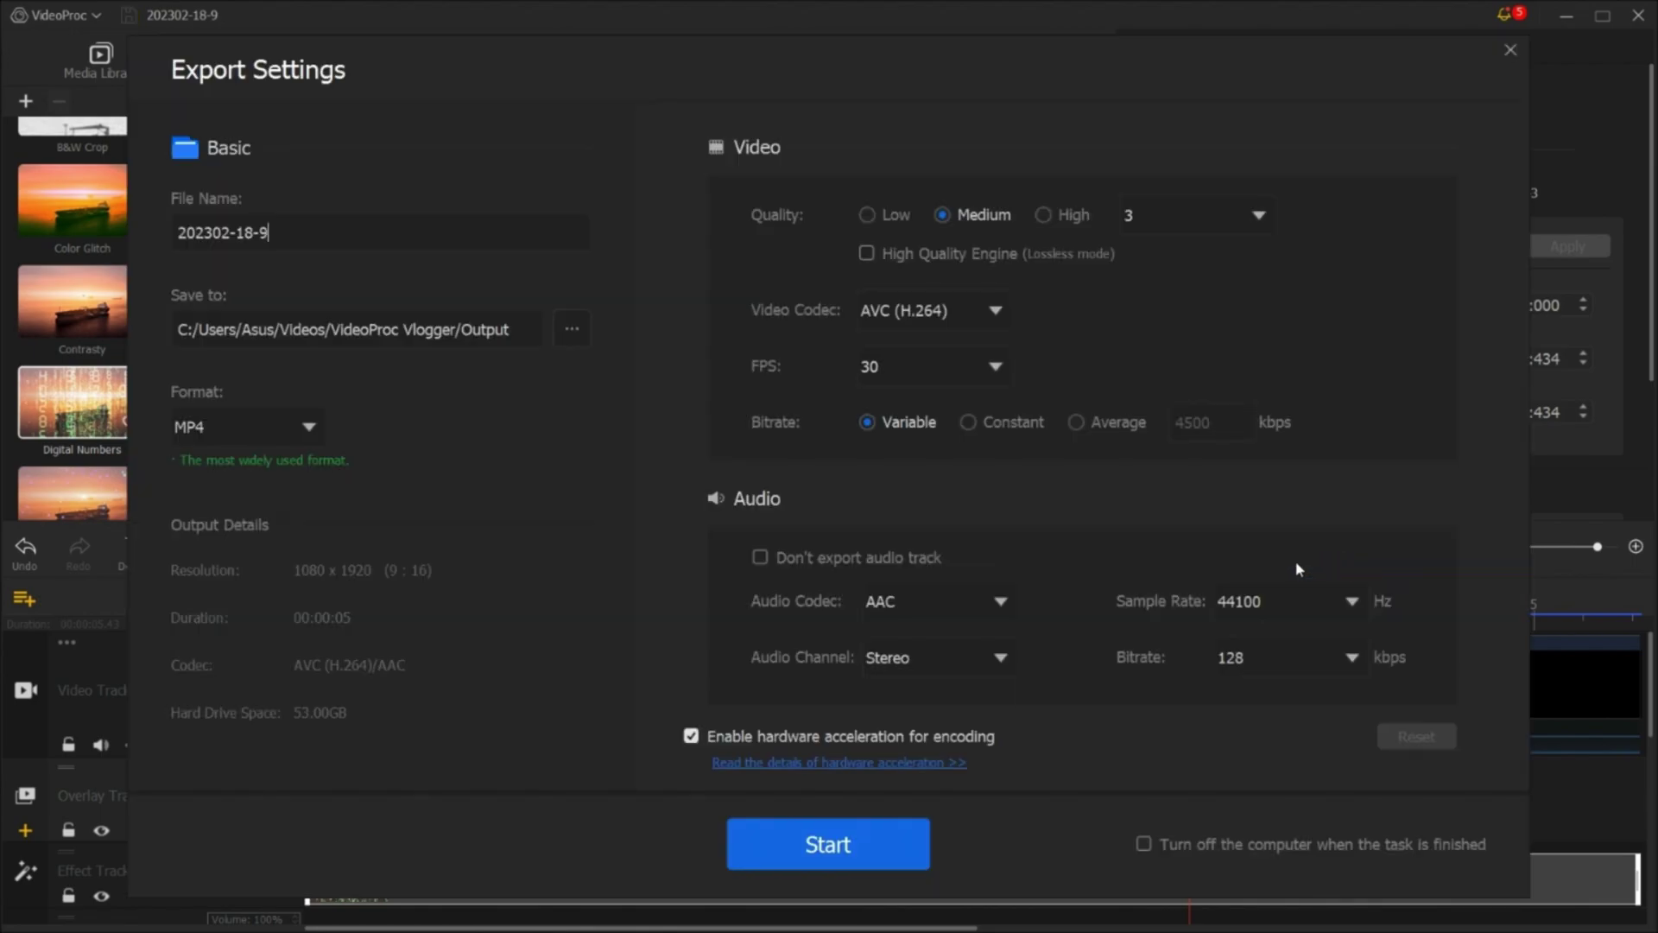
left_click(1042, 215)
left_click(860, 842)
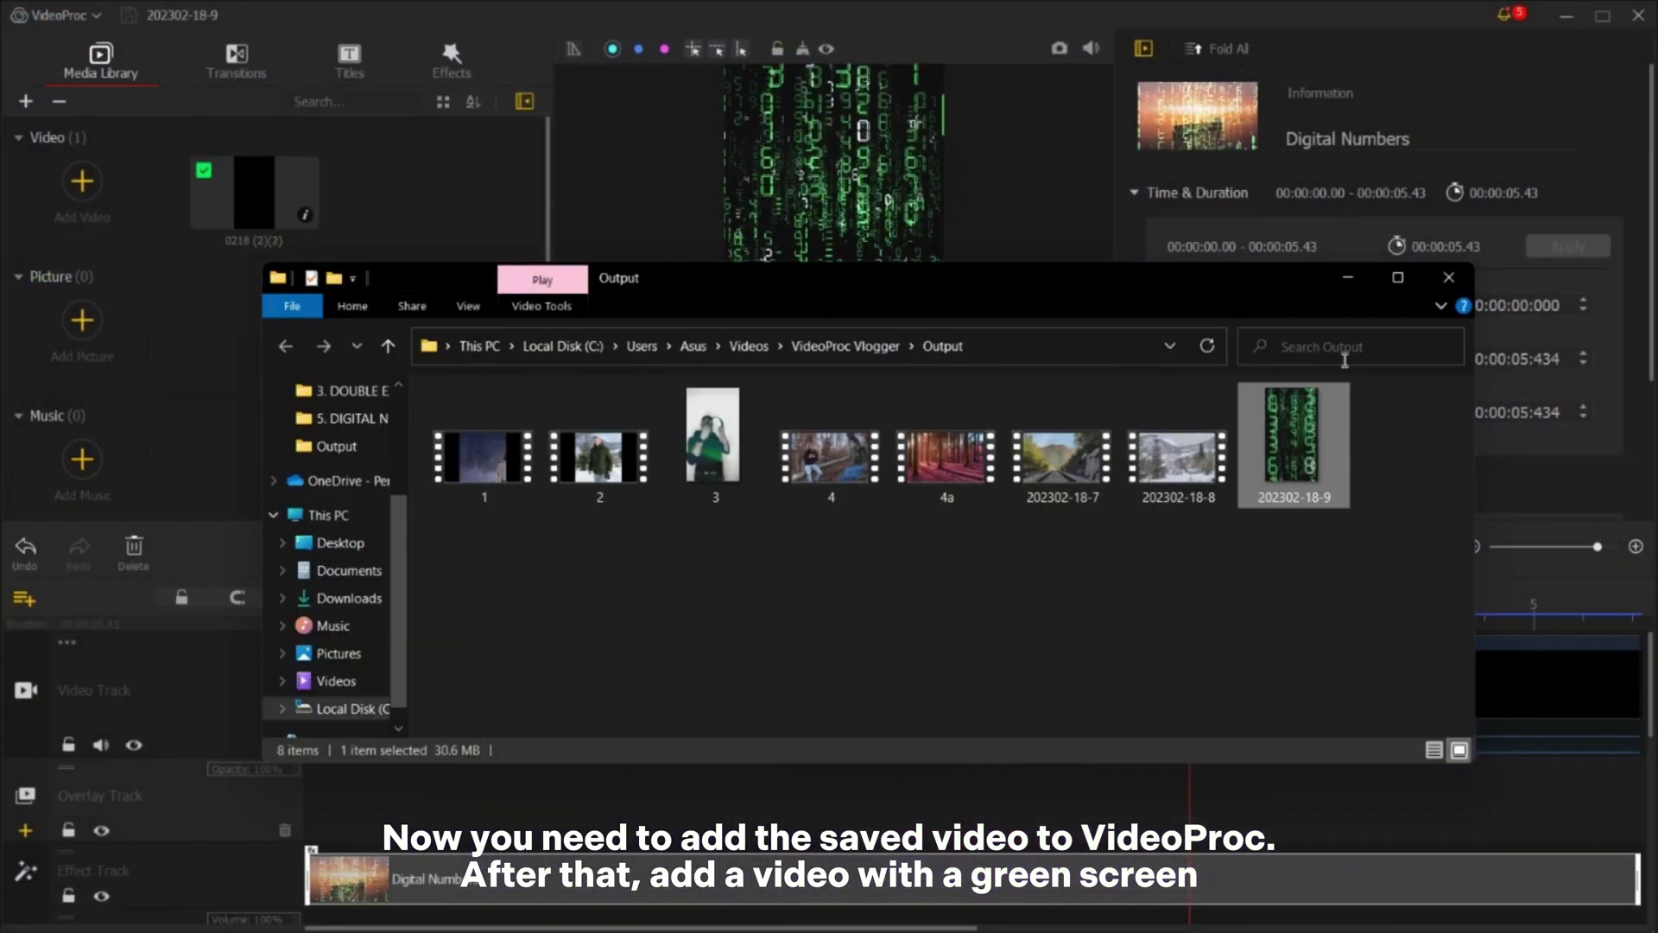
Import the exported 202302-18-9 video and the green-screen video 0218 (2)(3) from the desktop folder "5. DIGITAL NUMBERS" into the media library
left_click_drag(1307, 414, 421, 214)
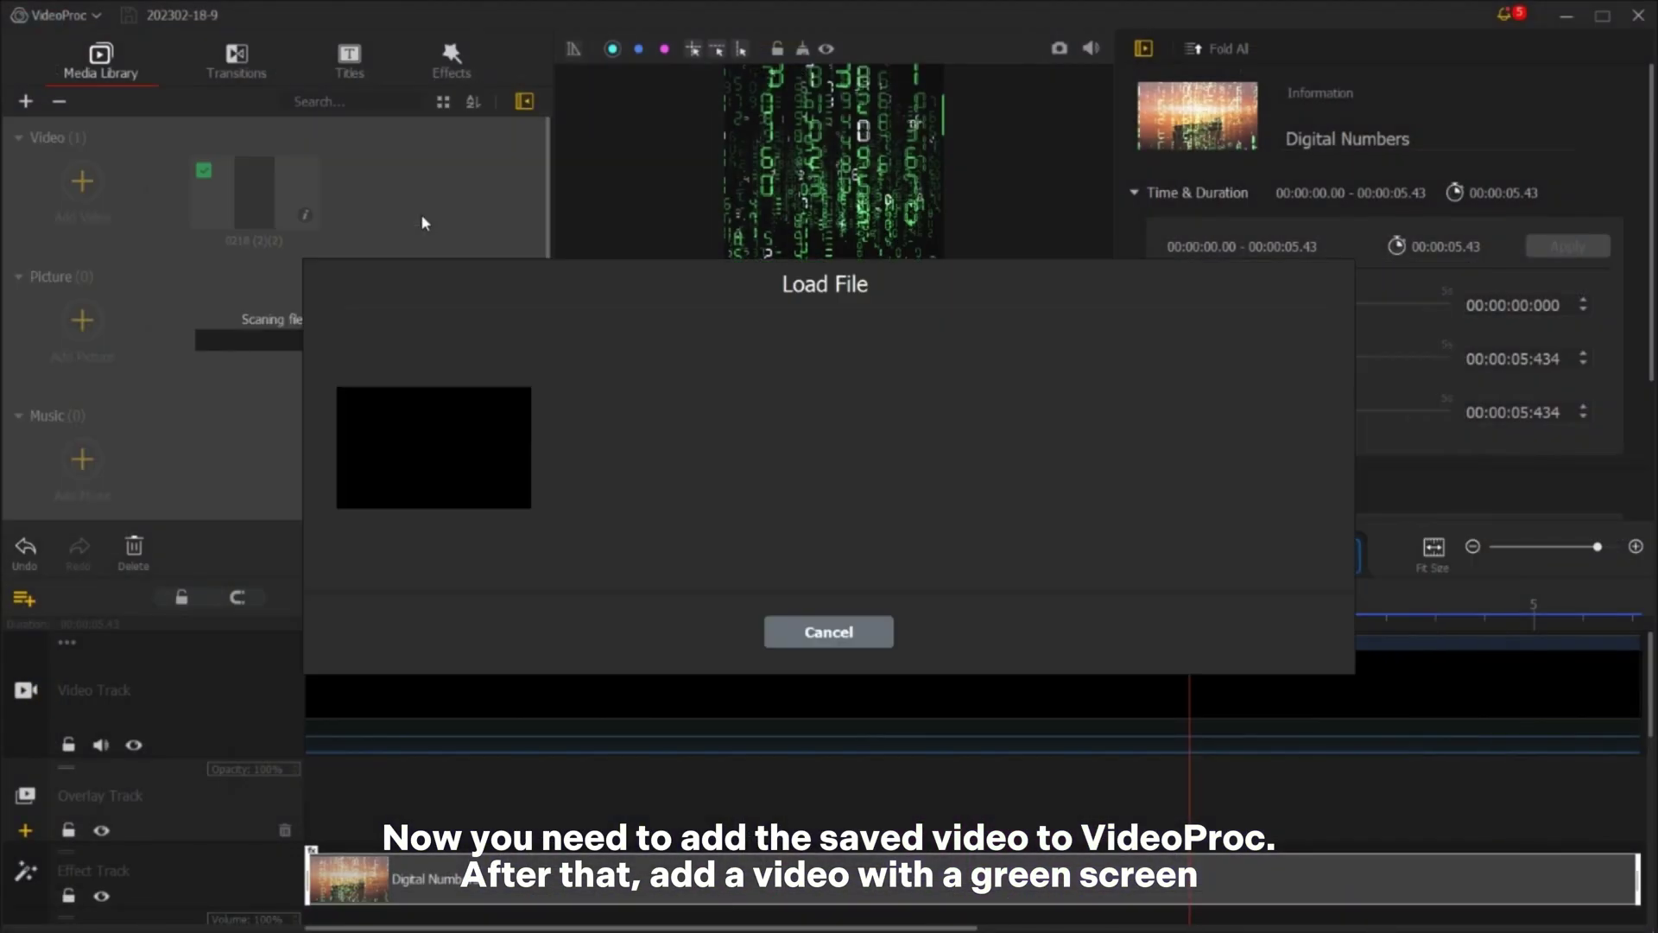
left_click(70, 186)
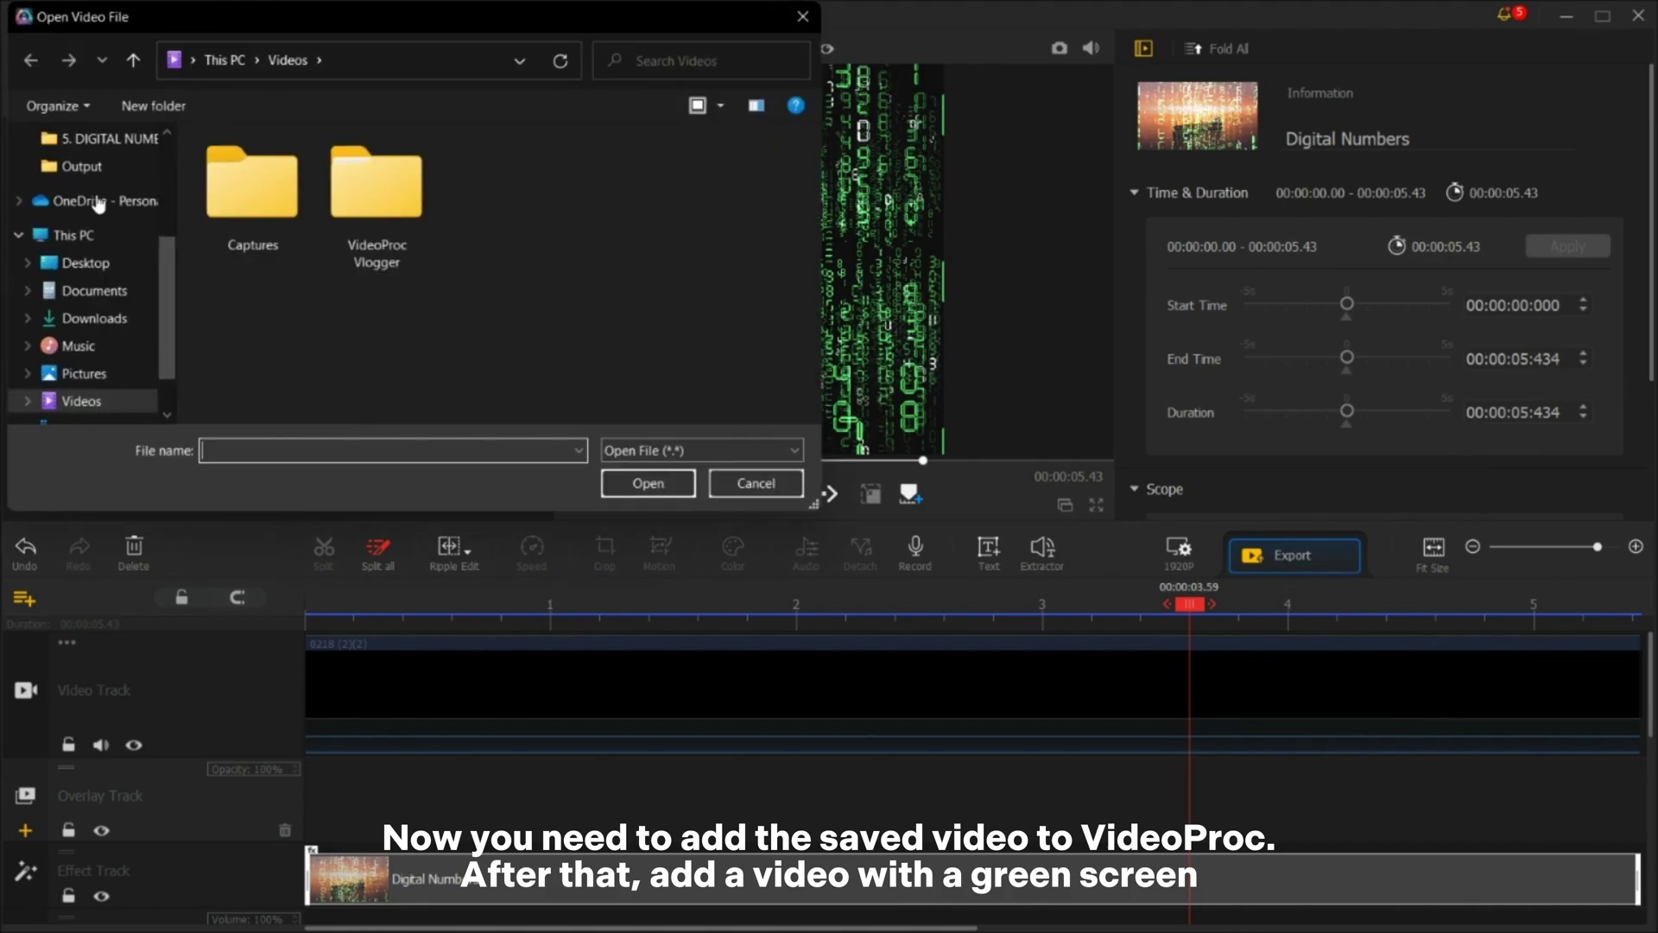
left_click(78, 266)
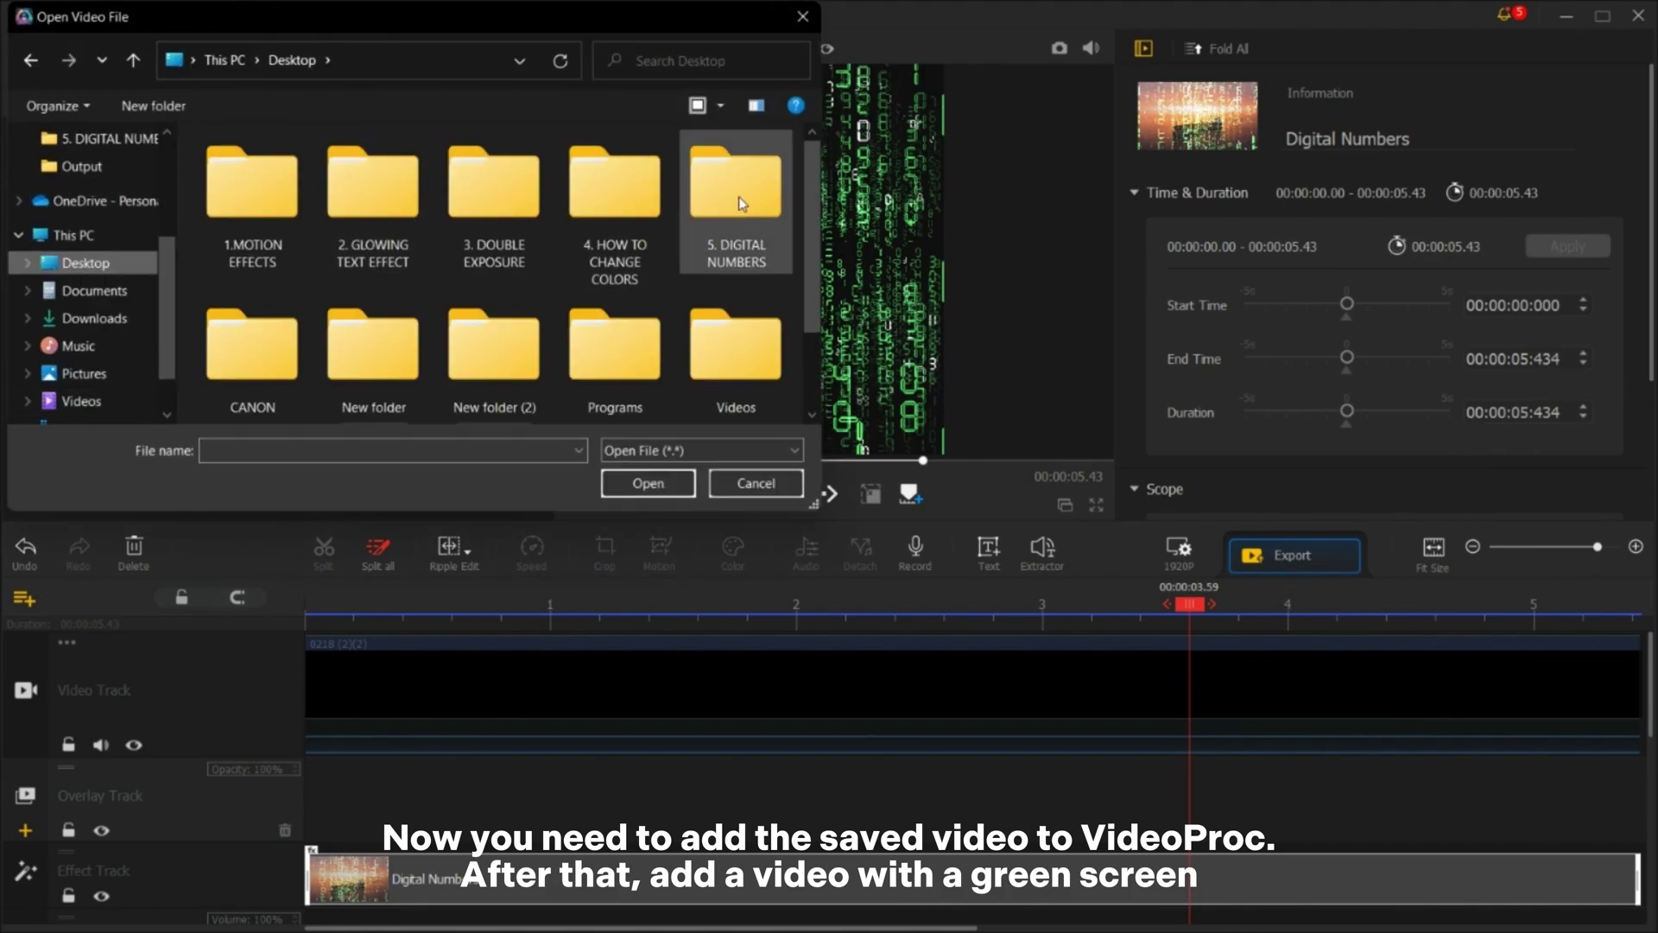
double_click(738, 195)
double_click(403, 192)
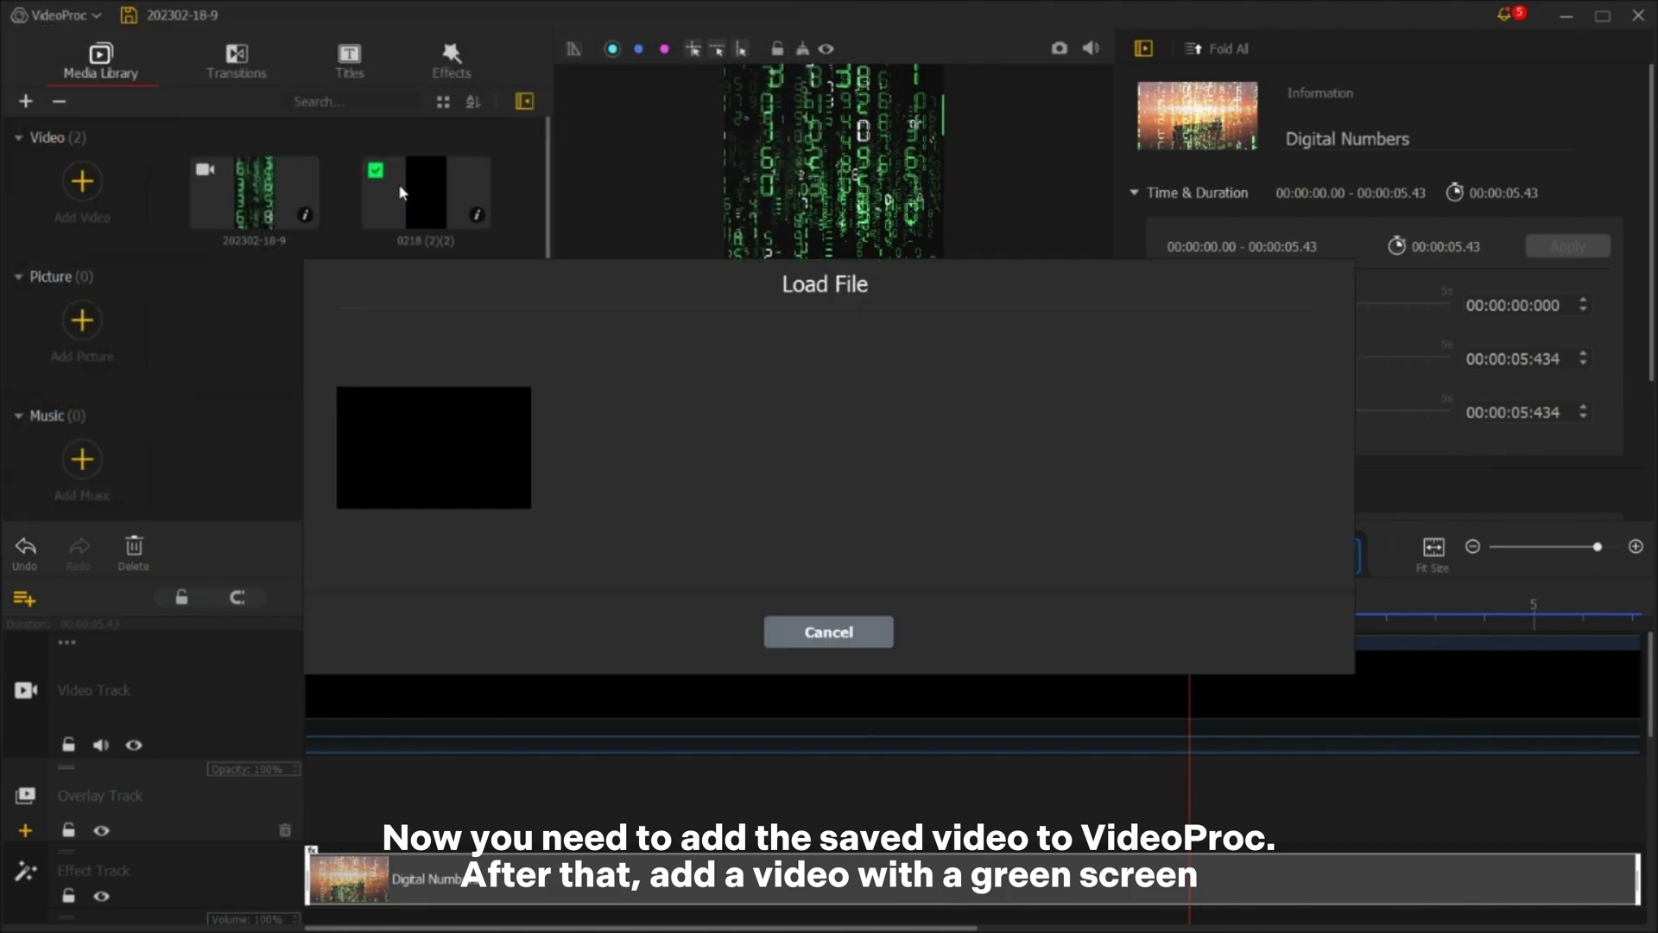
Delete the black background clip and the Digital Numbers effect from the timeline
left_click(394, 691)
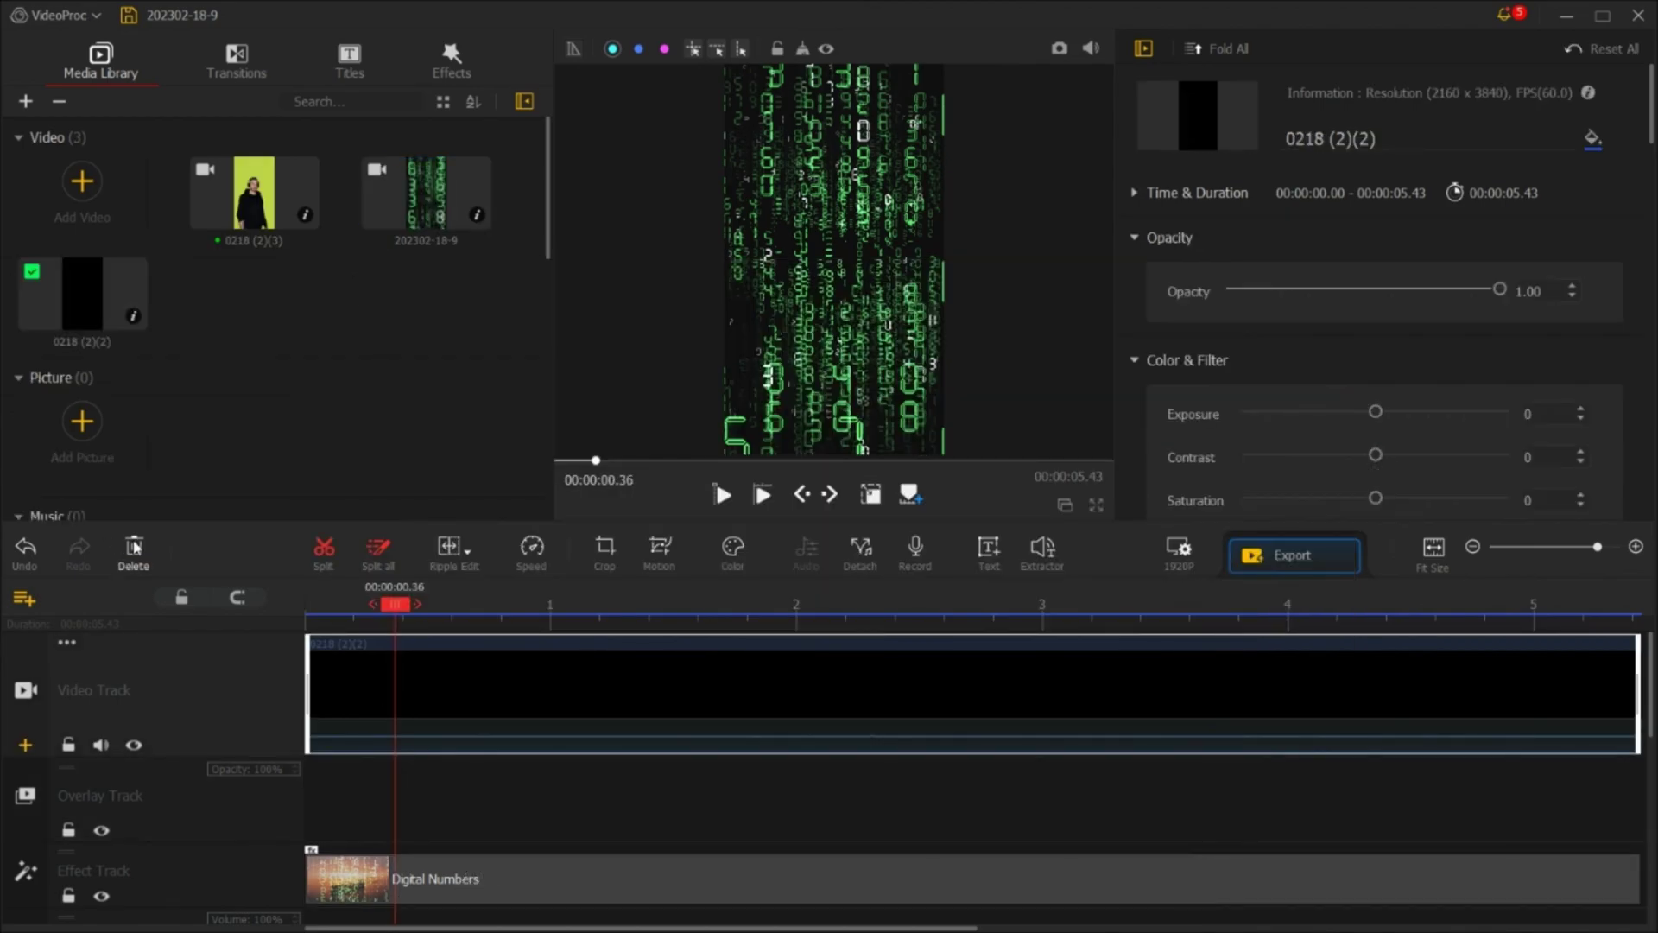
left_click(134, 553)
left_click(399, 879)
left_click(129, 552)
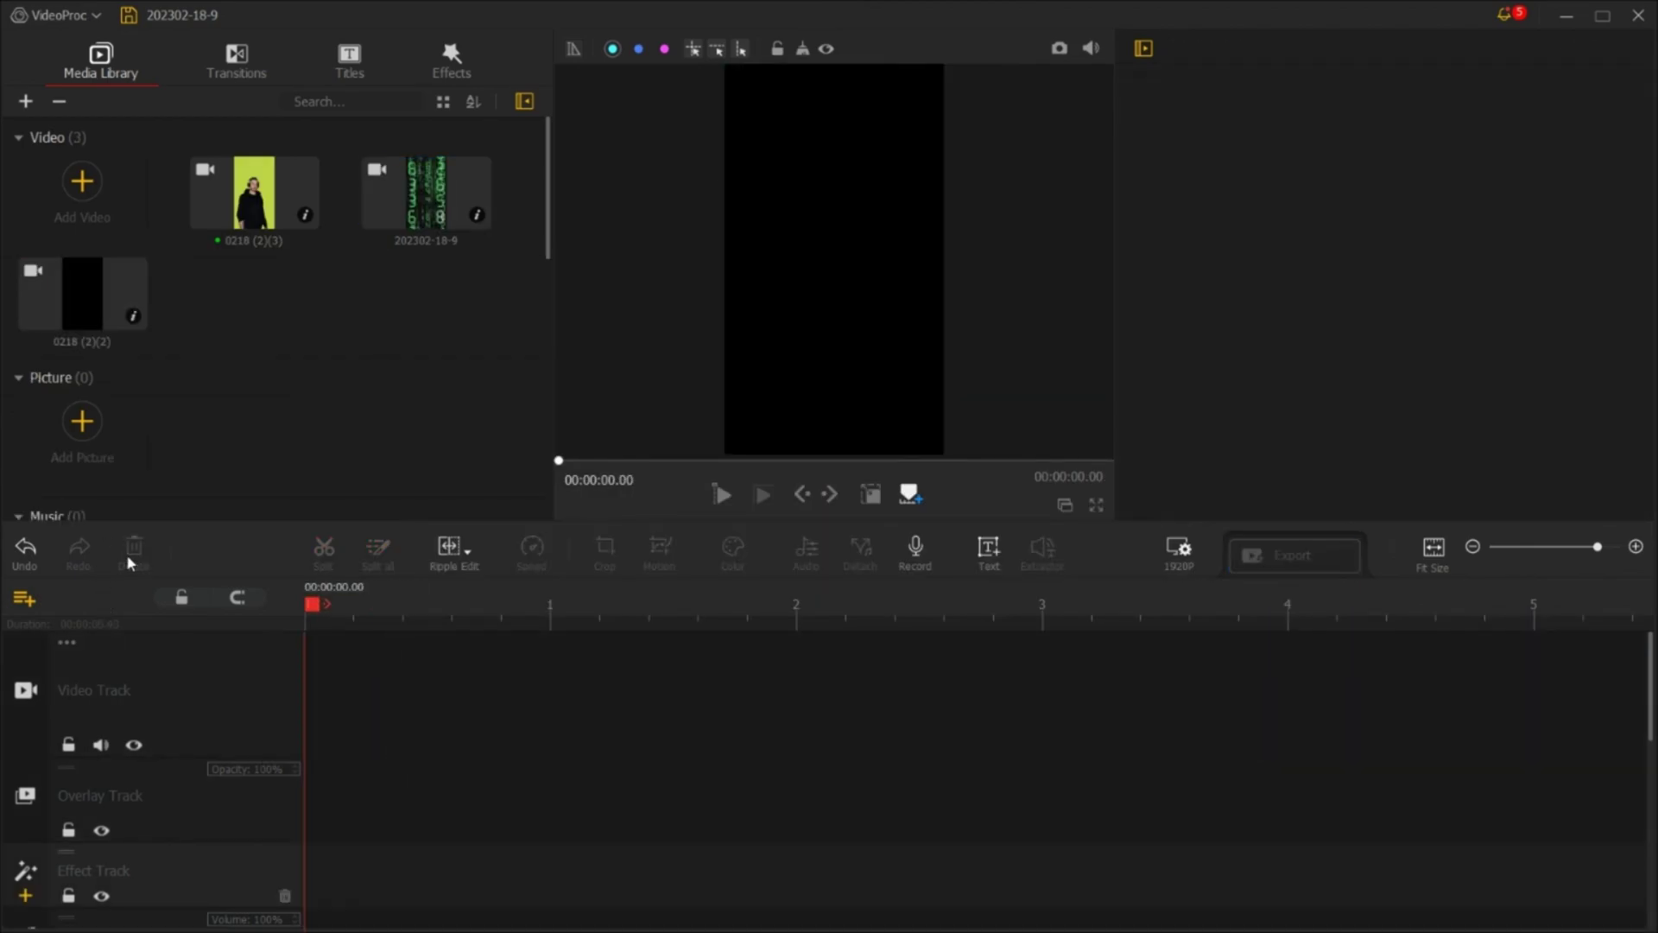
Place the 202302-18-9 numbers video on the video track and the green-screen video 0218 (2)(3) on the overlay track
left_click_drag(431, 220, 371, 708)
left_click_drag(239, 213, 1140, 801)
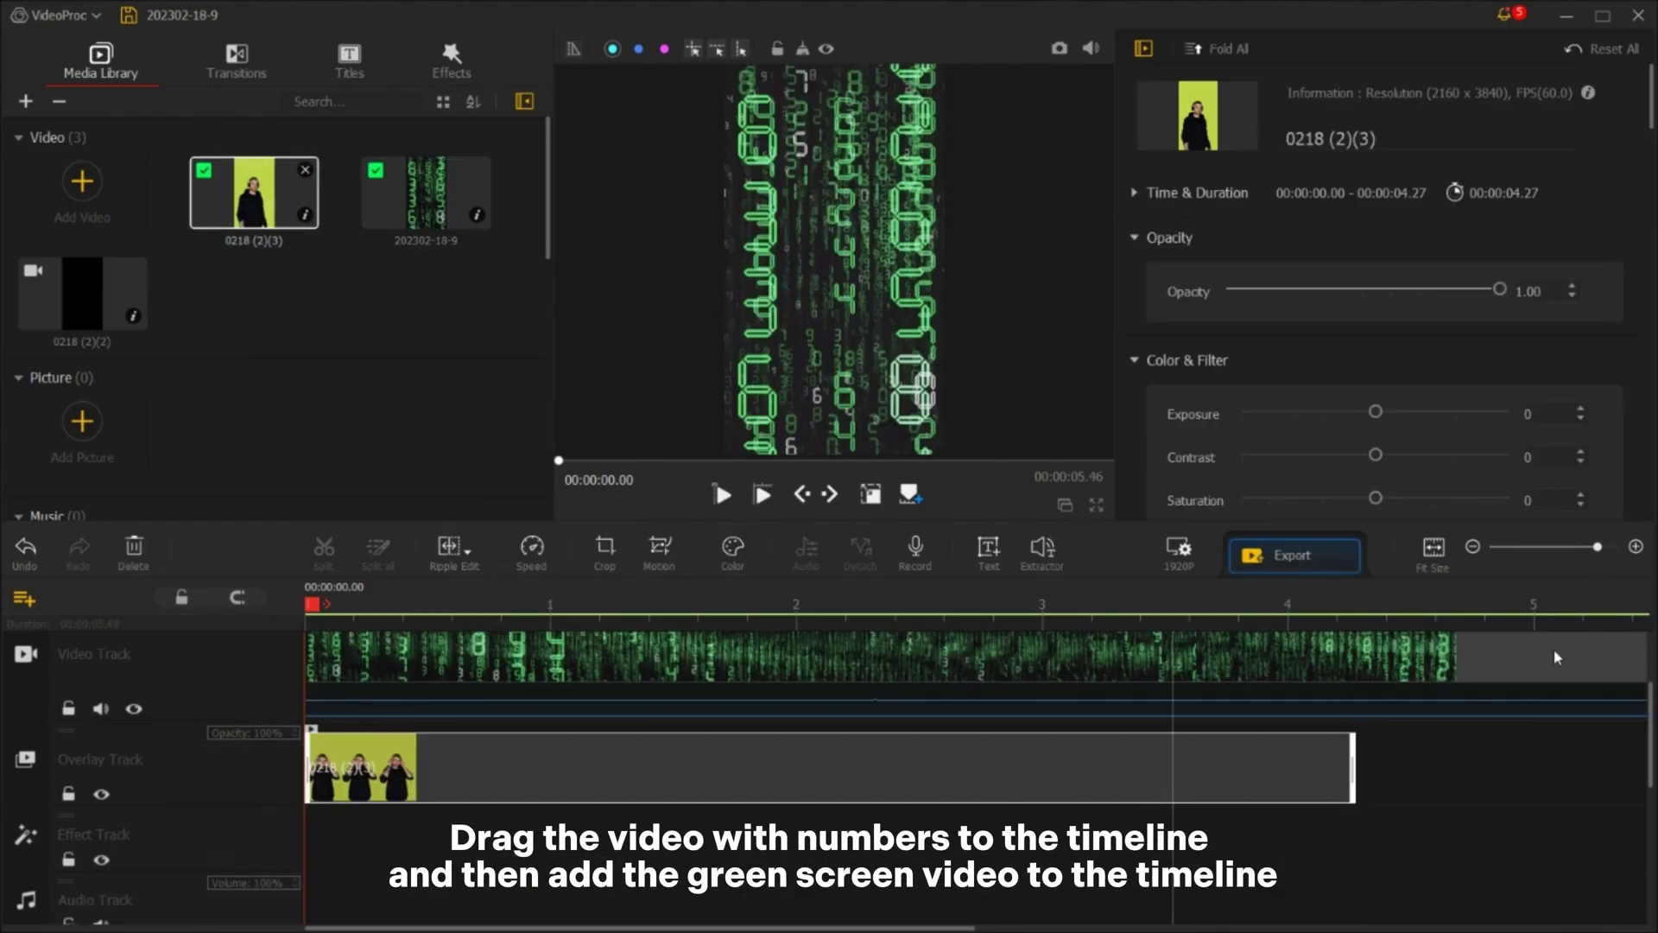
Trim the end of the numbers clip on the video track to match the length of the green-screen overlay clip
left_click(1562, 548)
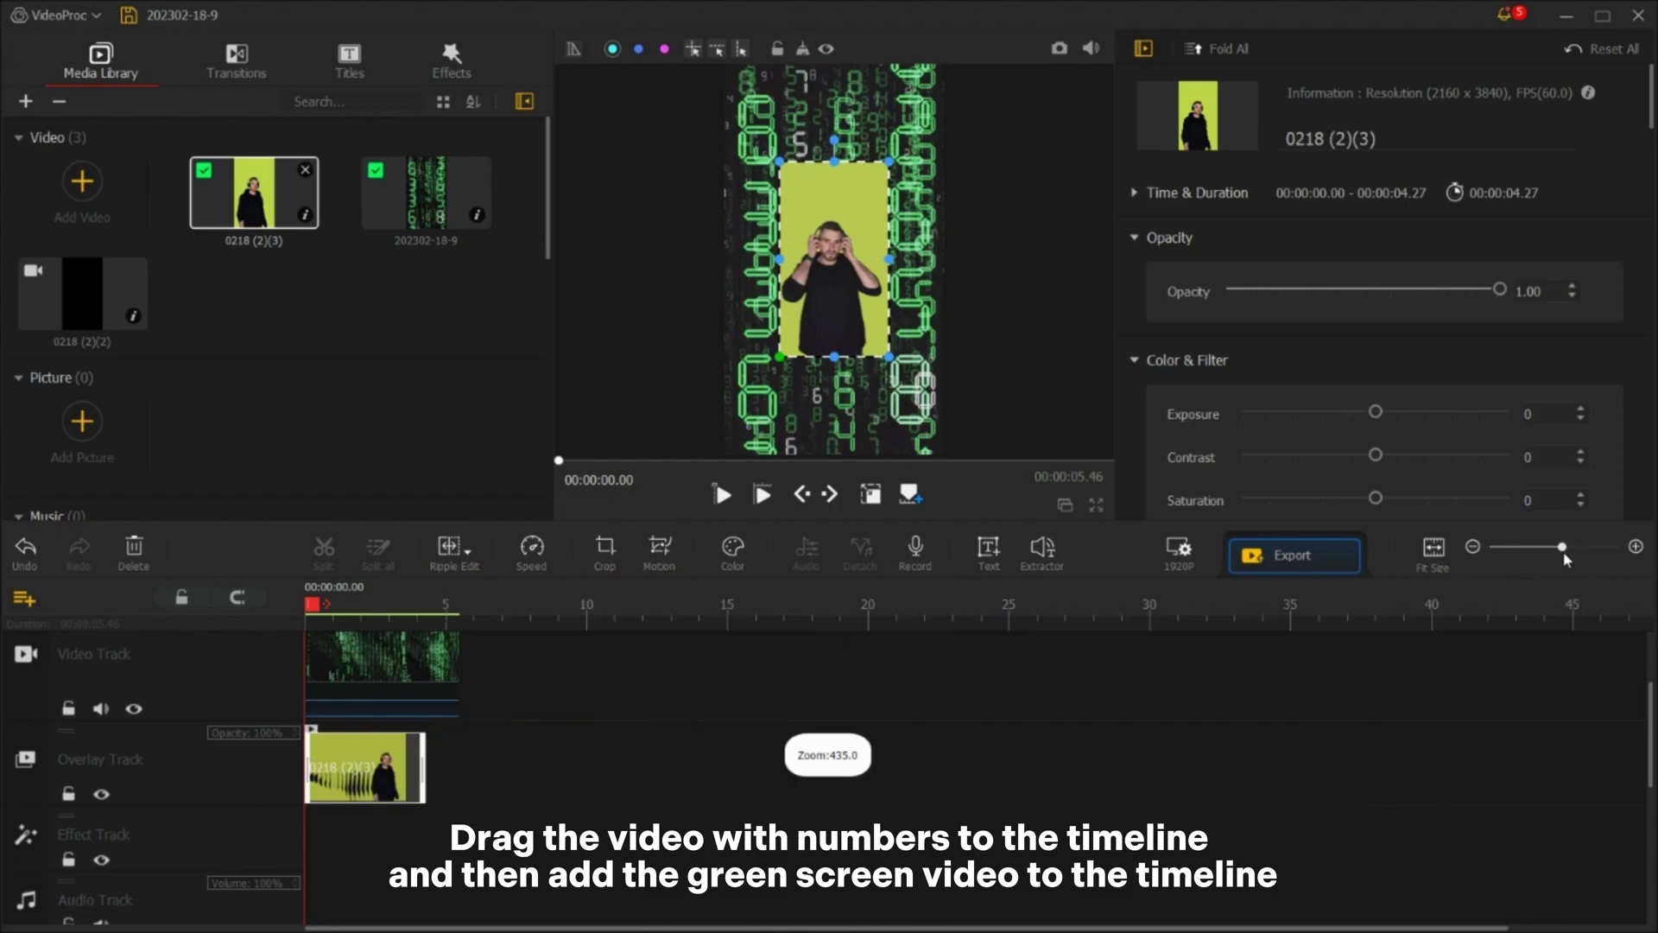
left_click(1589, 547)
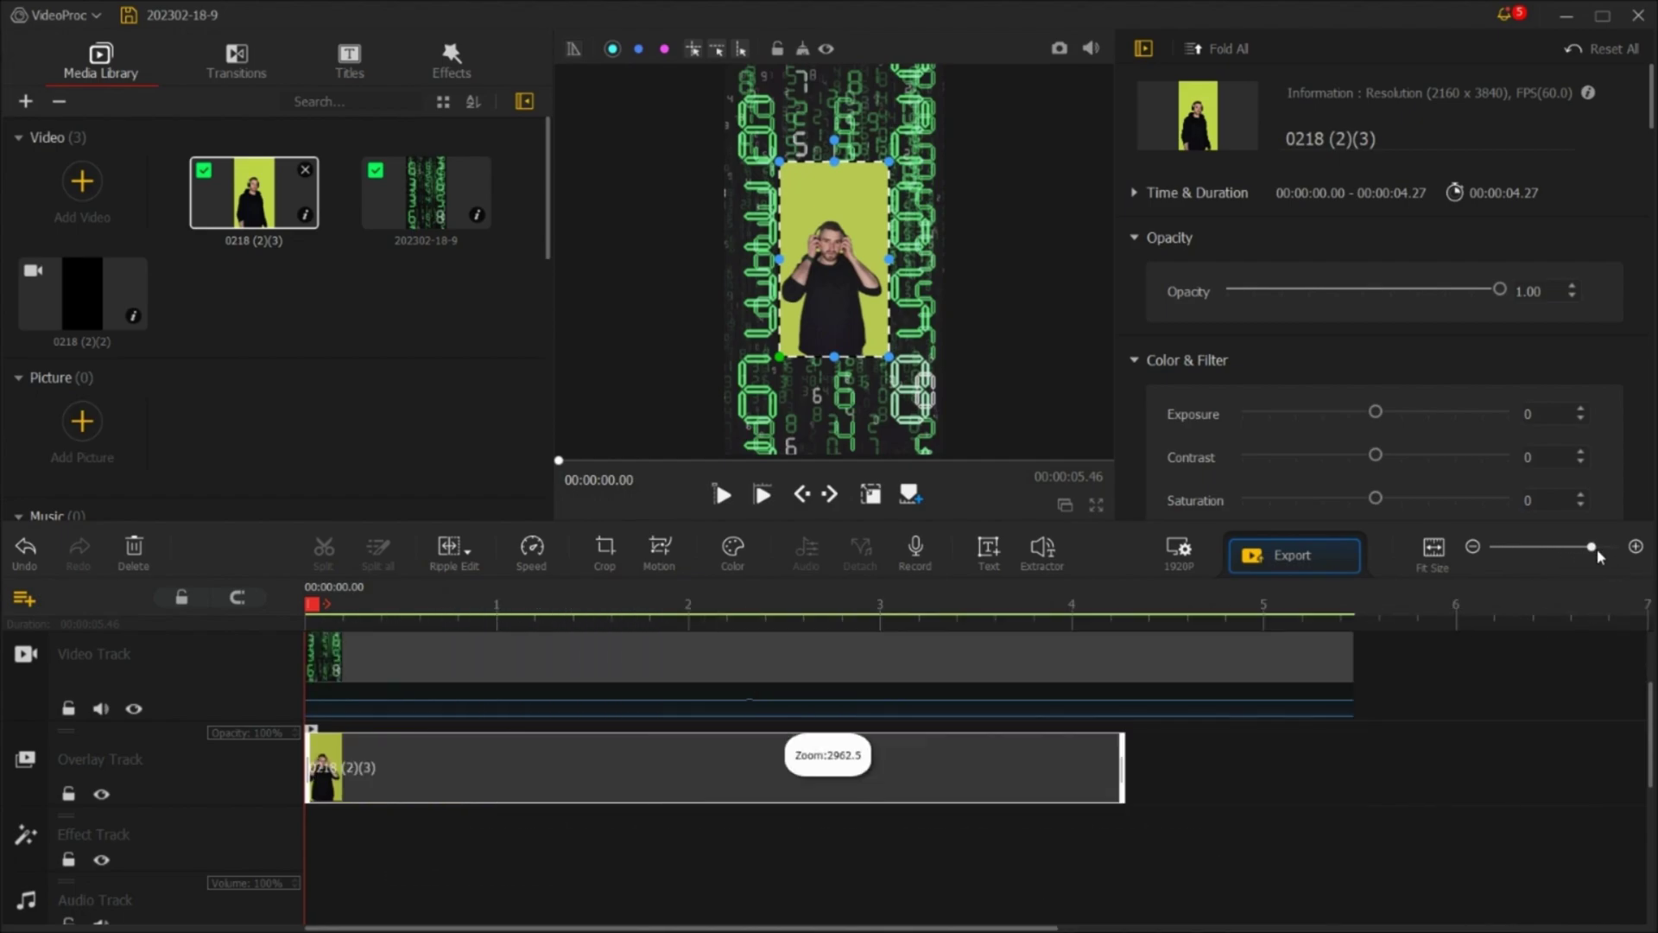
left_click(1214, 663)
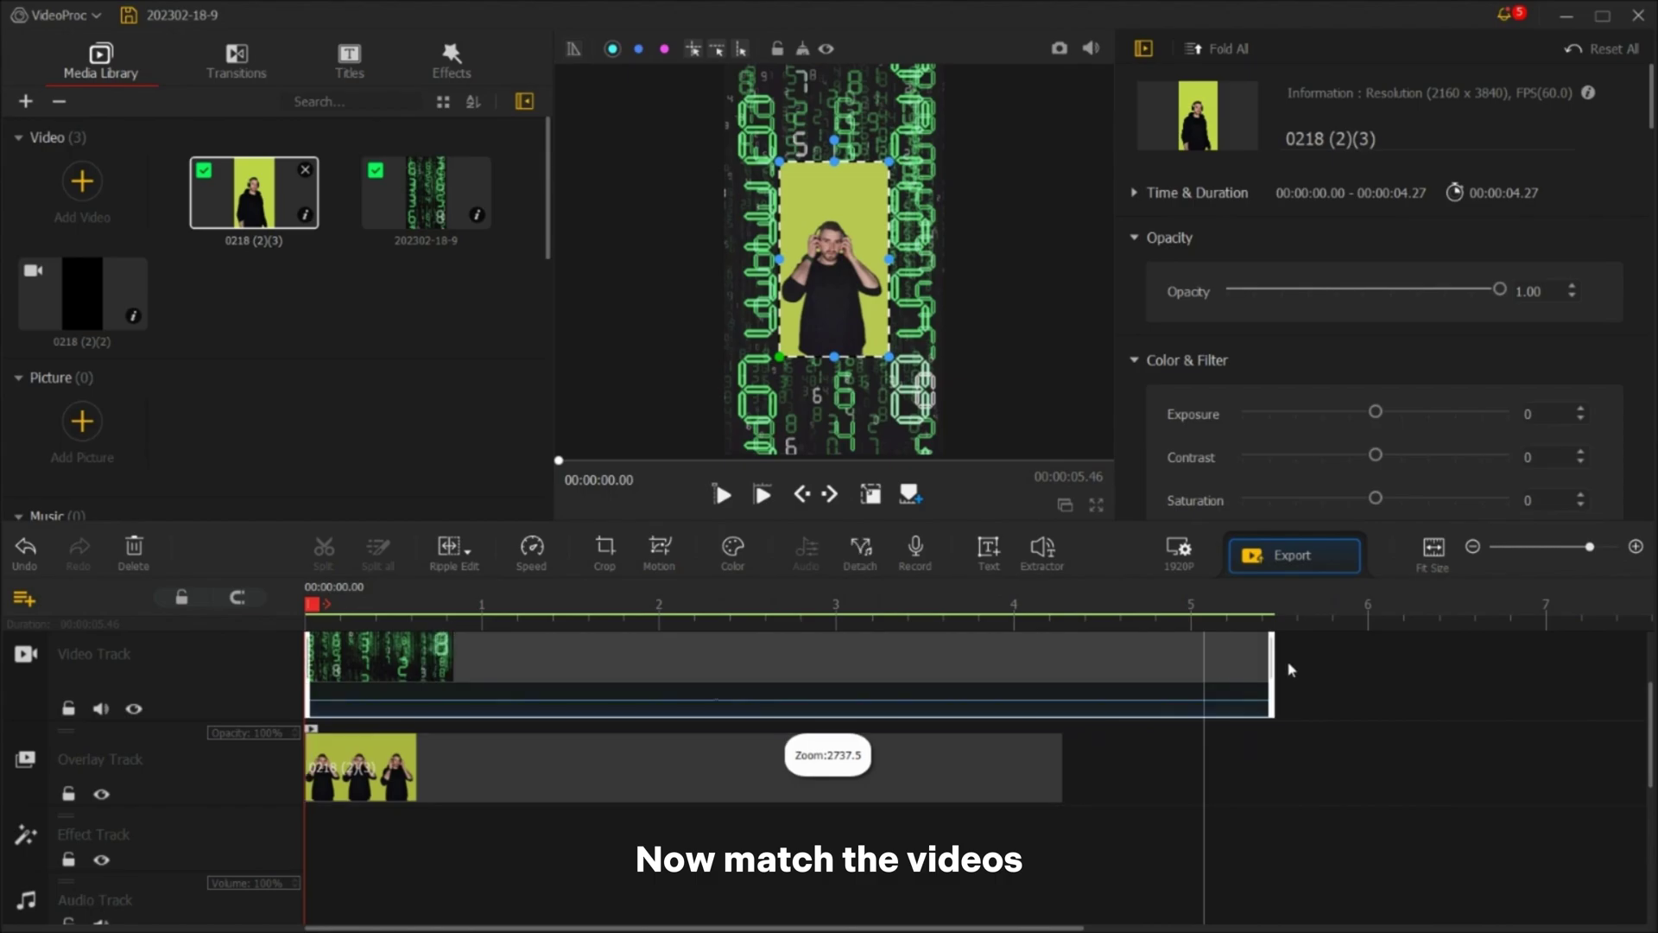
left_click_drag(1079, 692, 1060, 692)
Fit the green-screen overlay clip to the screen width
left_click(927, 783)
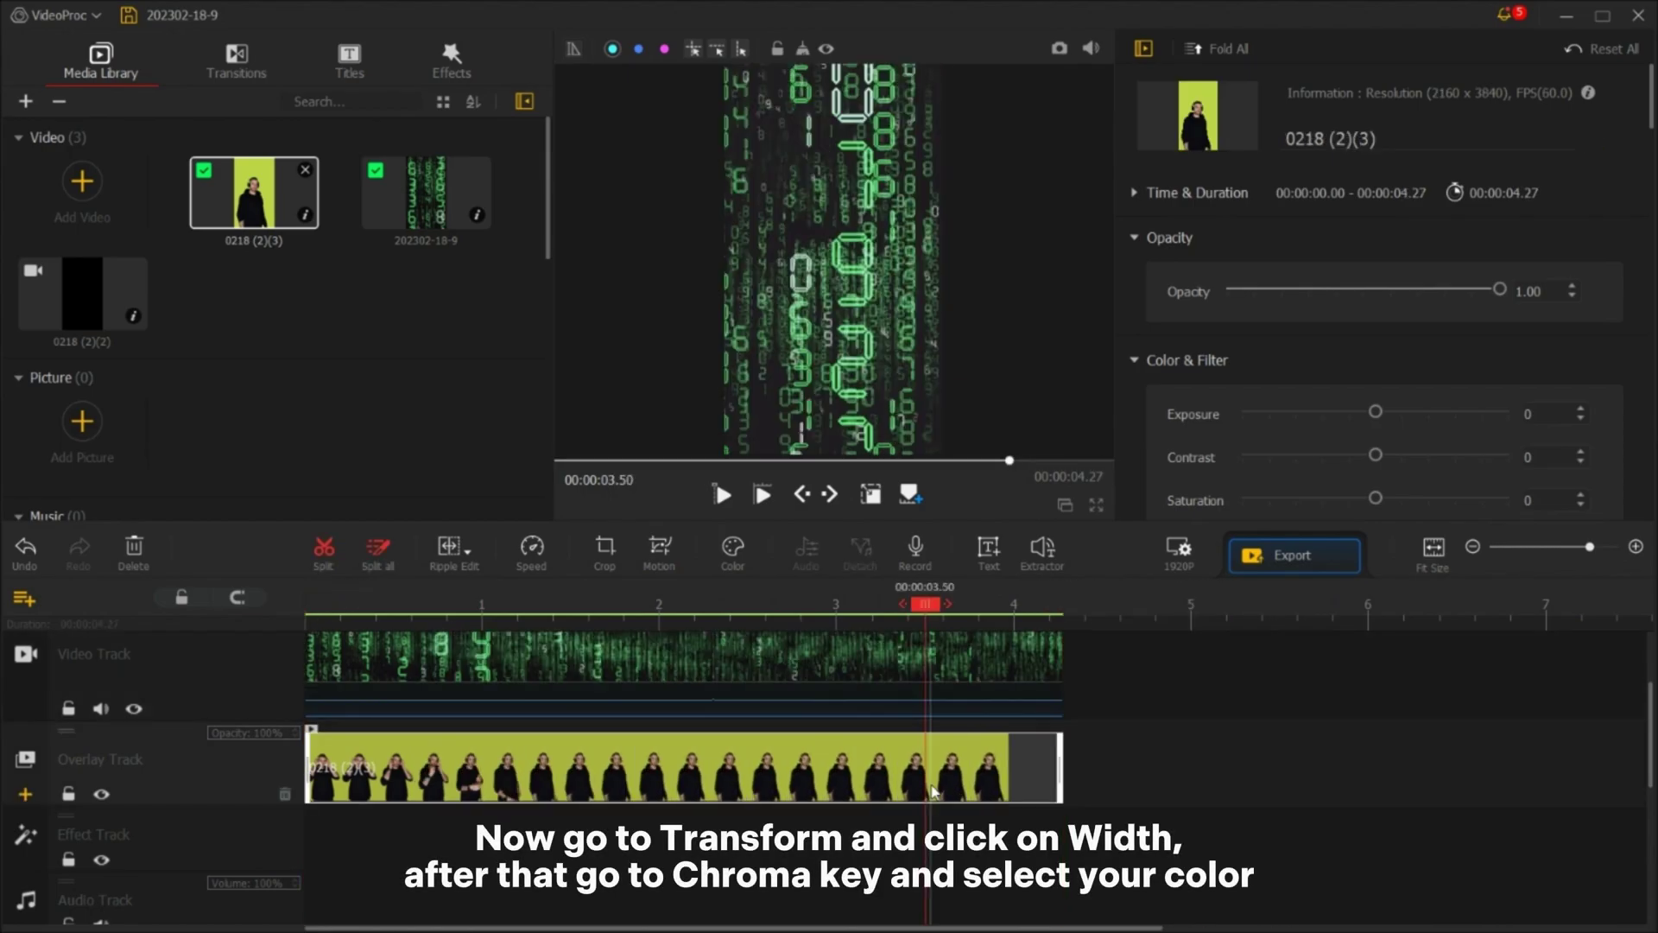
scroll(1344, 362, "down", 5)
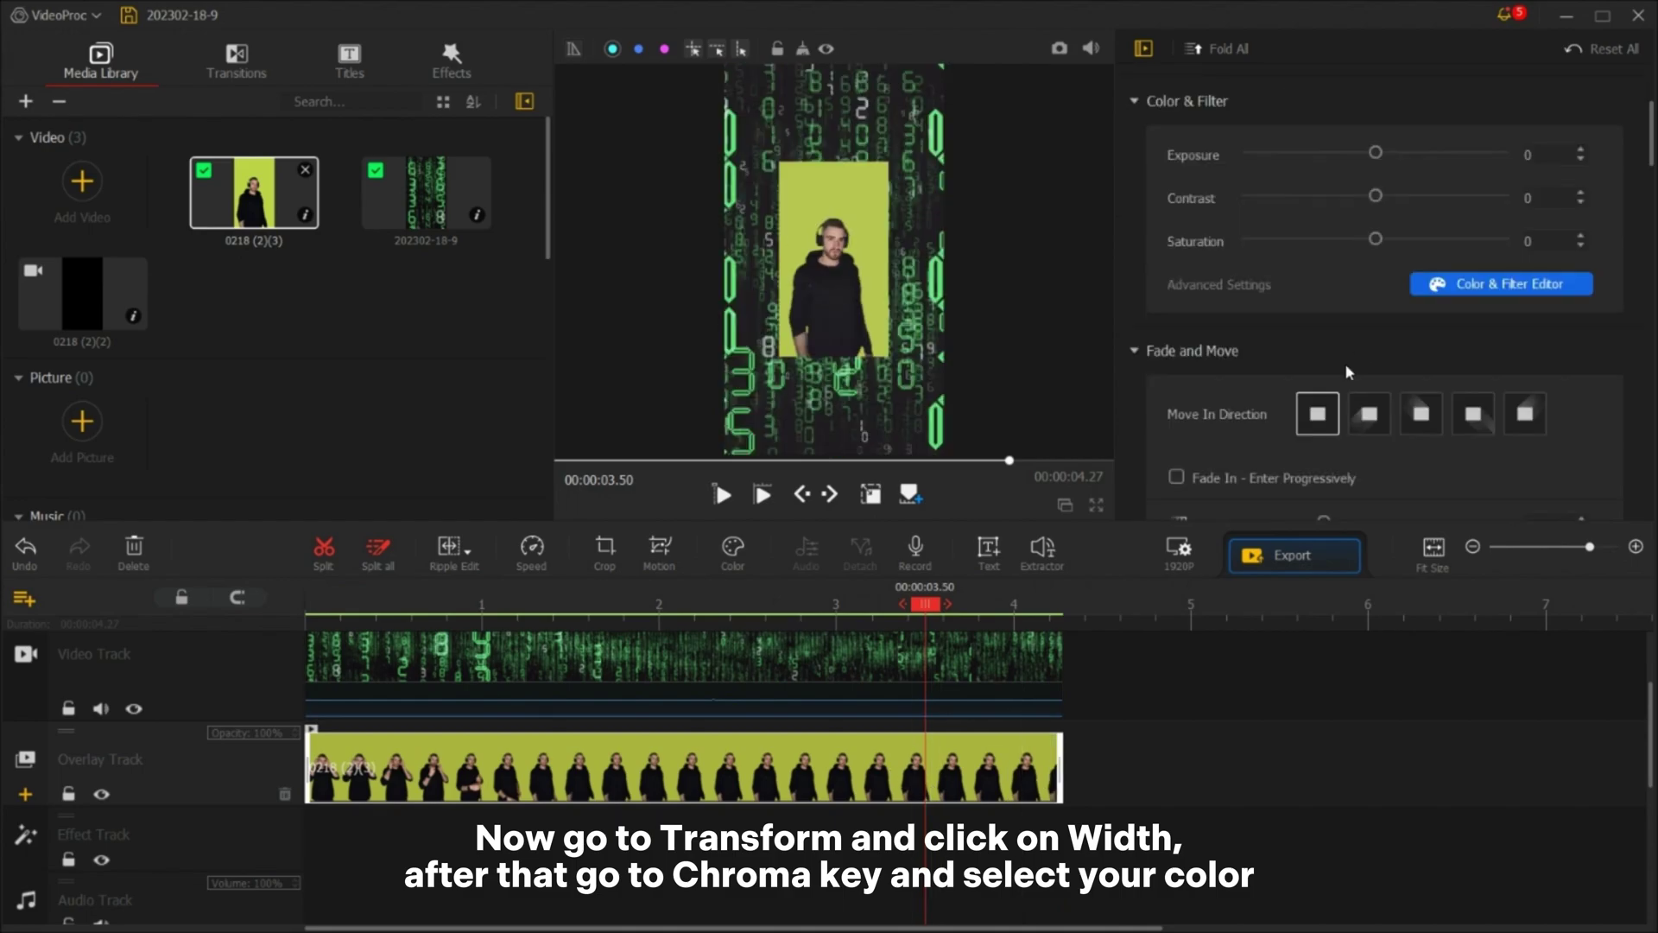
scroll(1342, 374, "down", 2)
scroll(1335, 366, "down", 3)
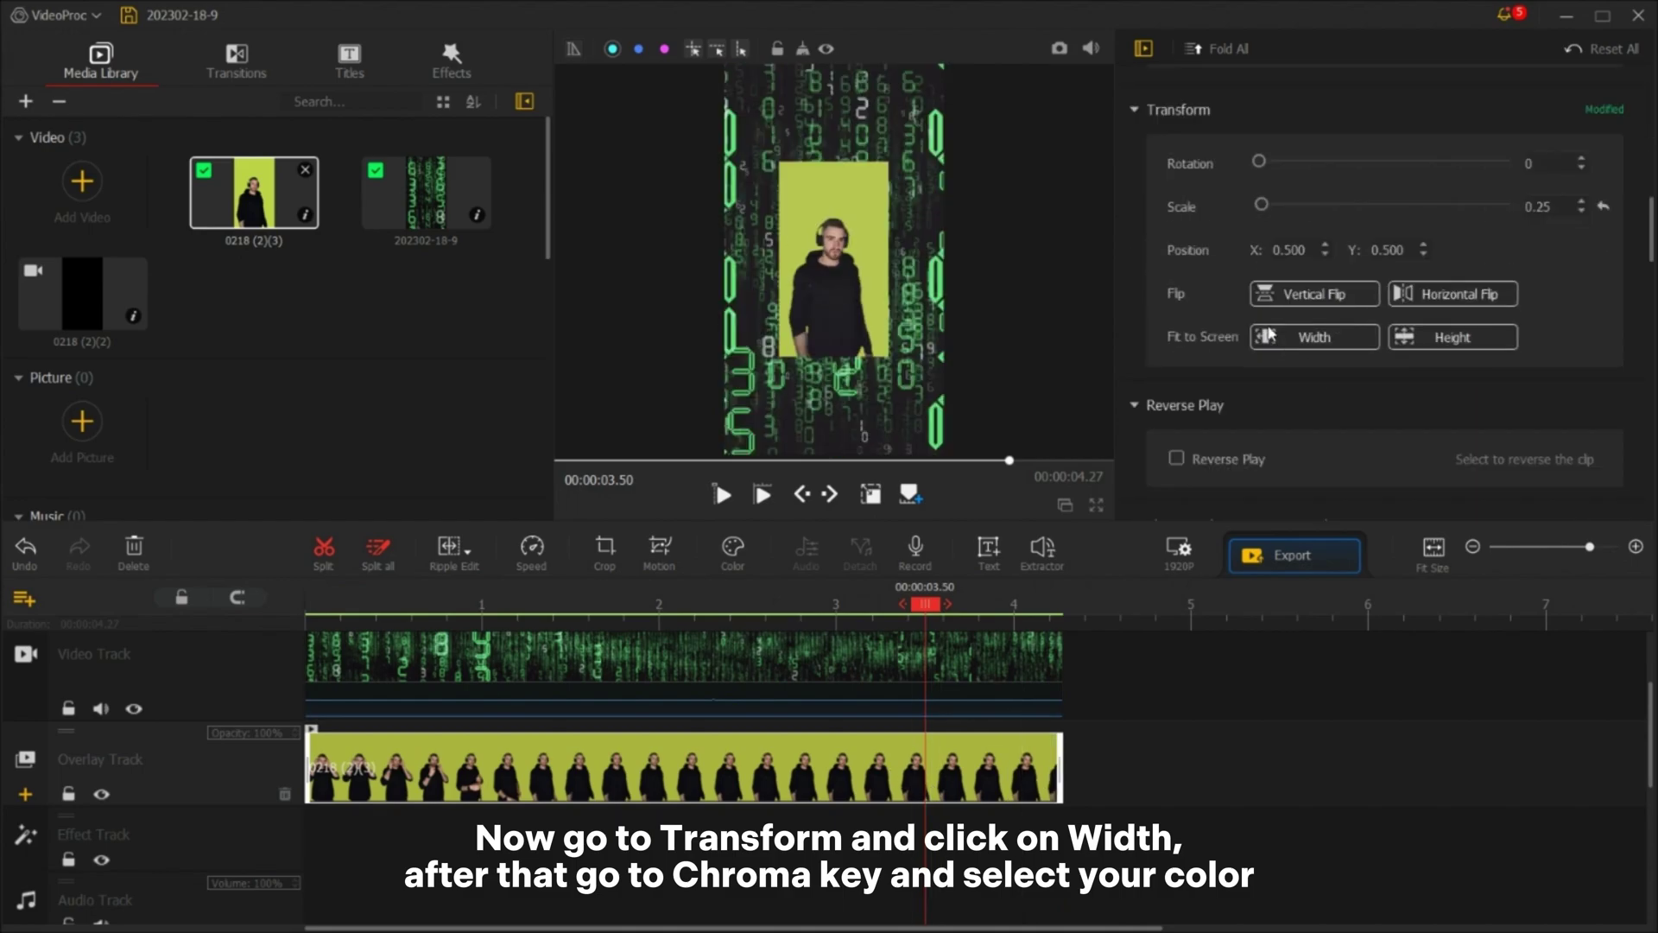
left_click(1272, 336)
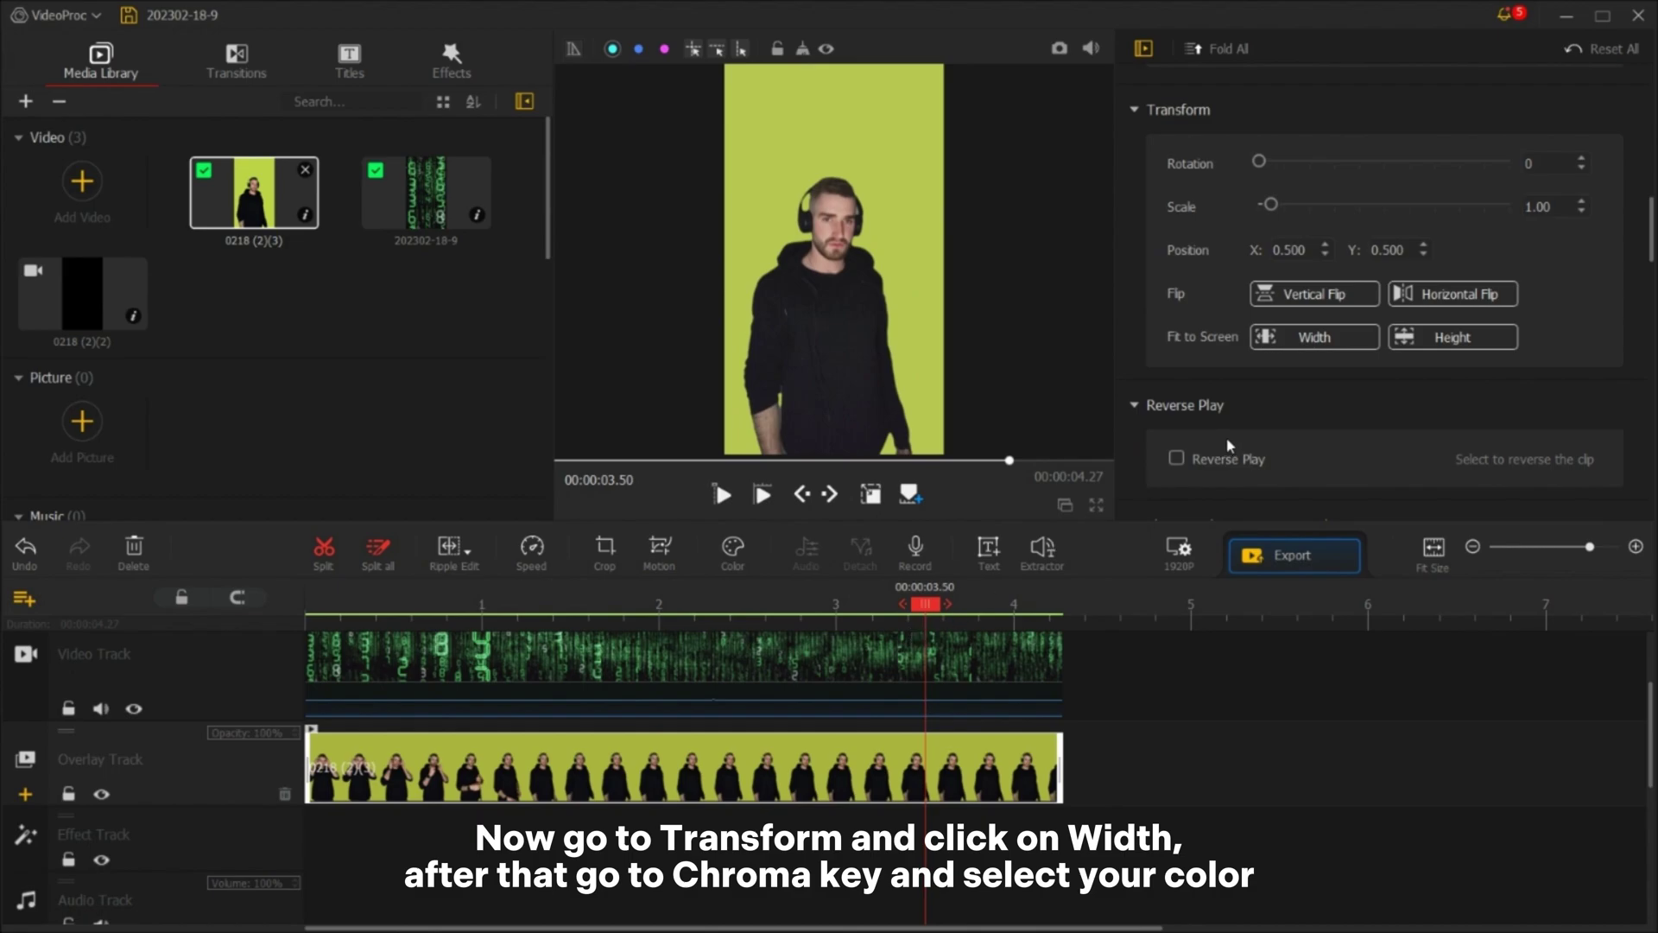
Set the overlay clip's Chroma Key color to #b8ca52 by sampling the green background in the preview
scroll(1228, 445, "down", 12)
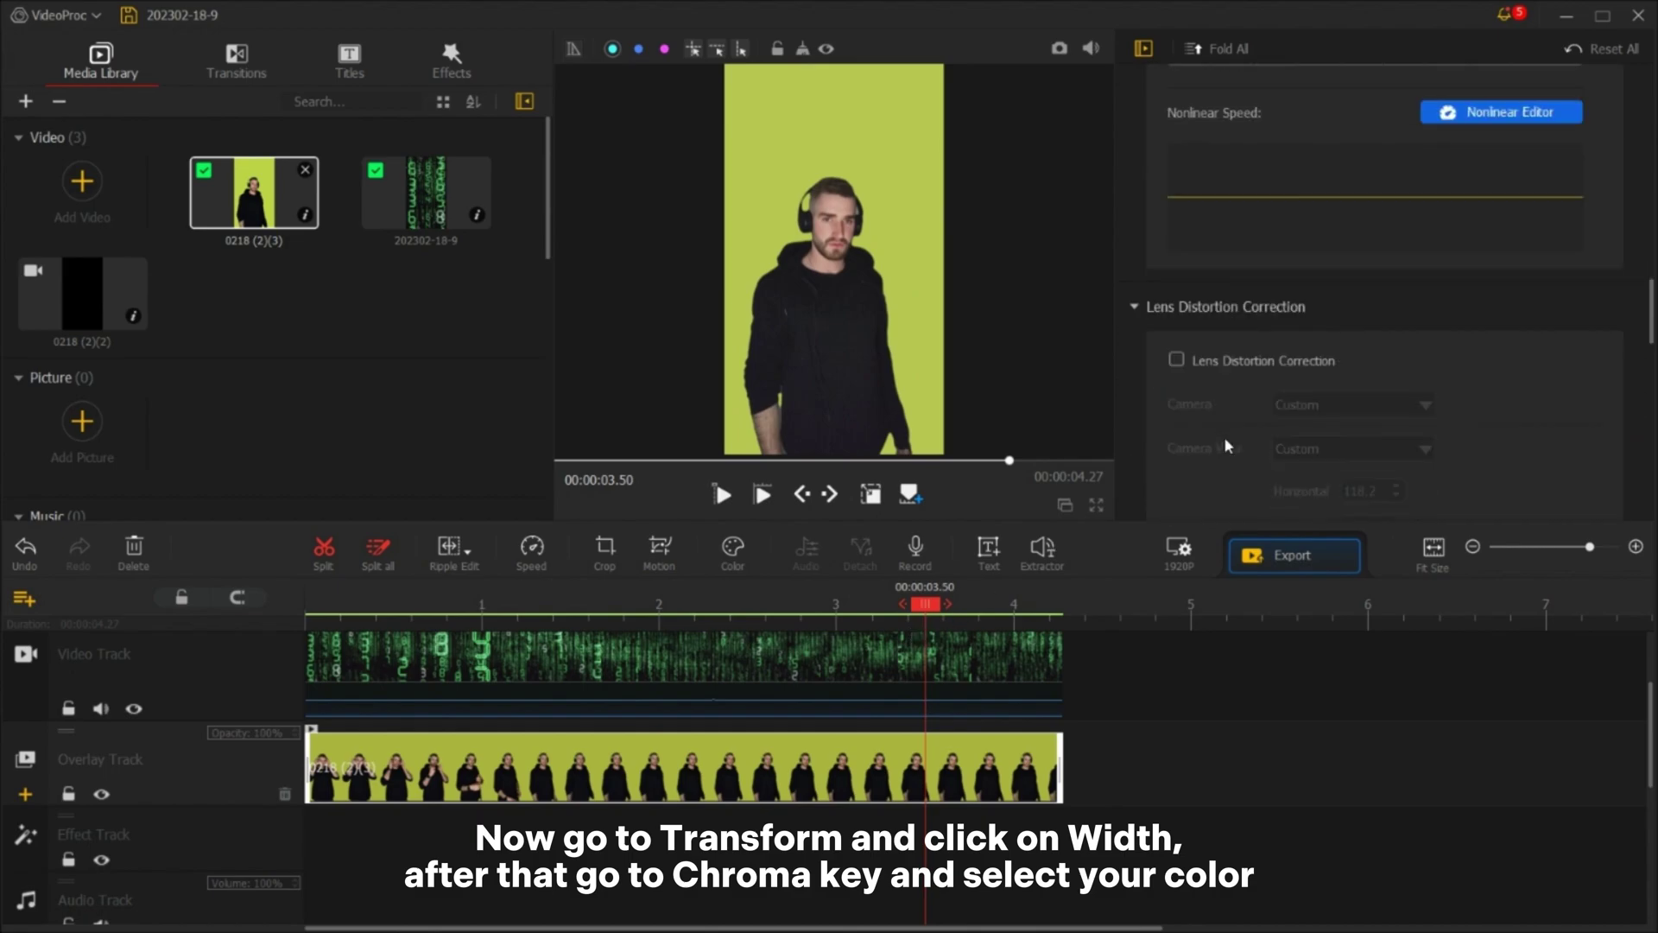
scroll(1225, 439, "down", 3)
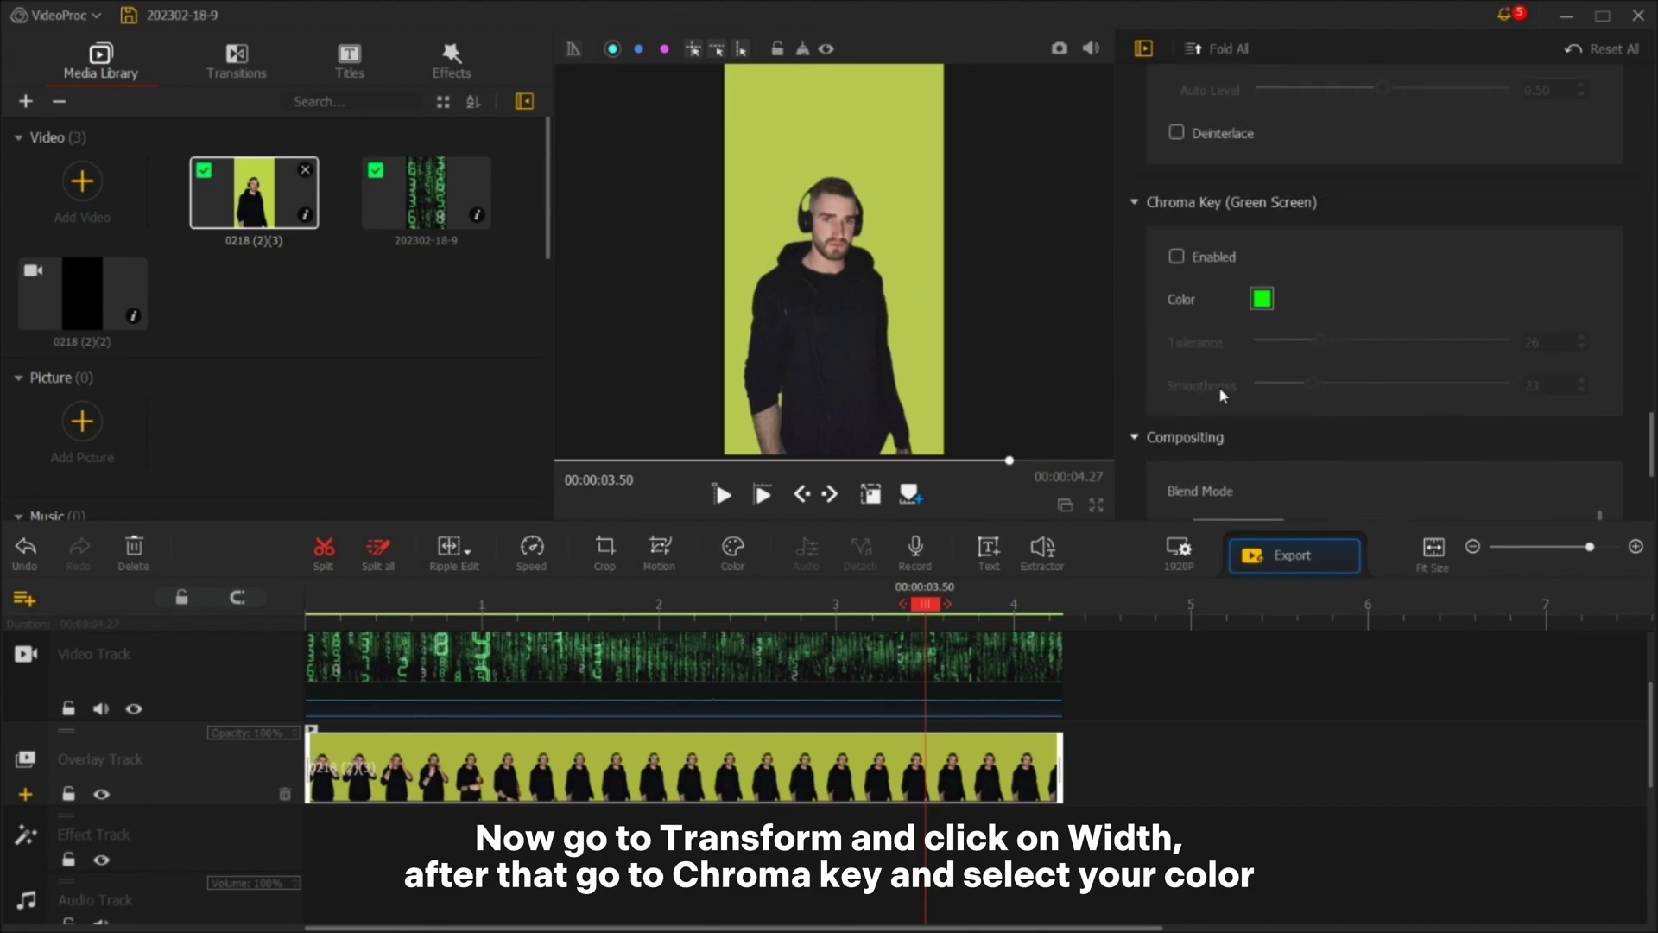
left_click(1262, 299)
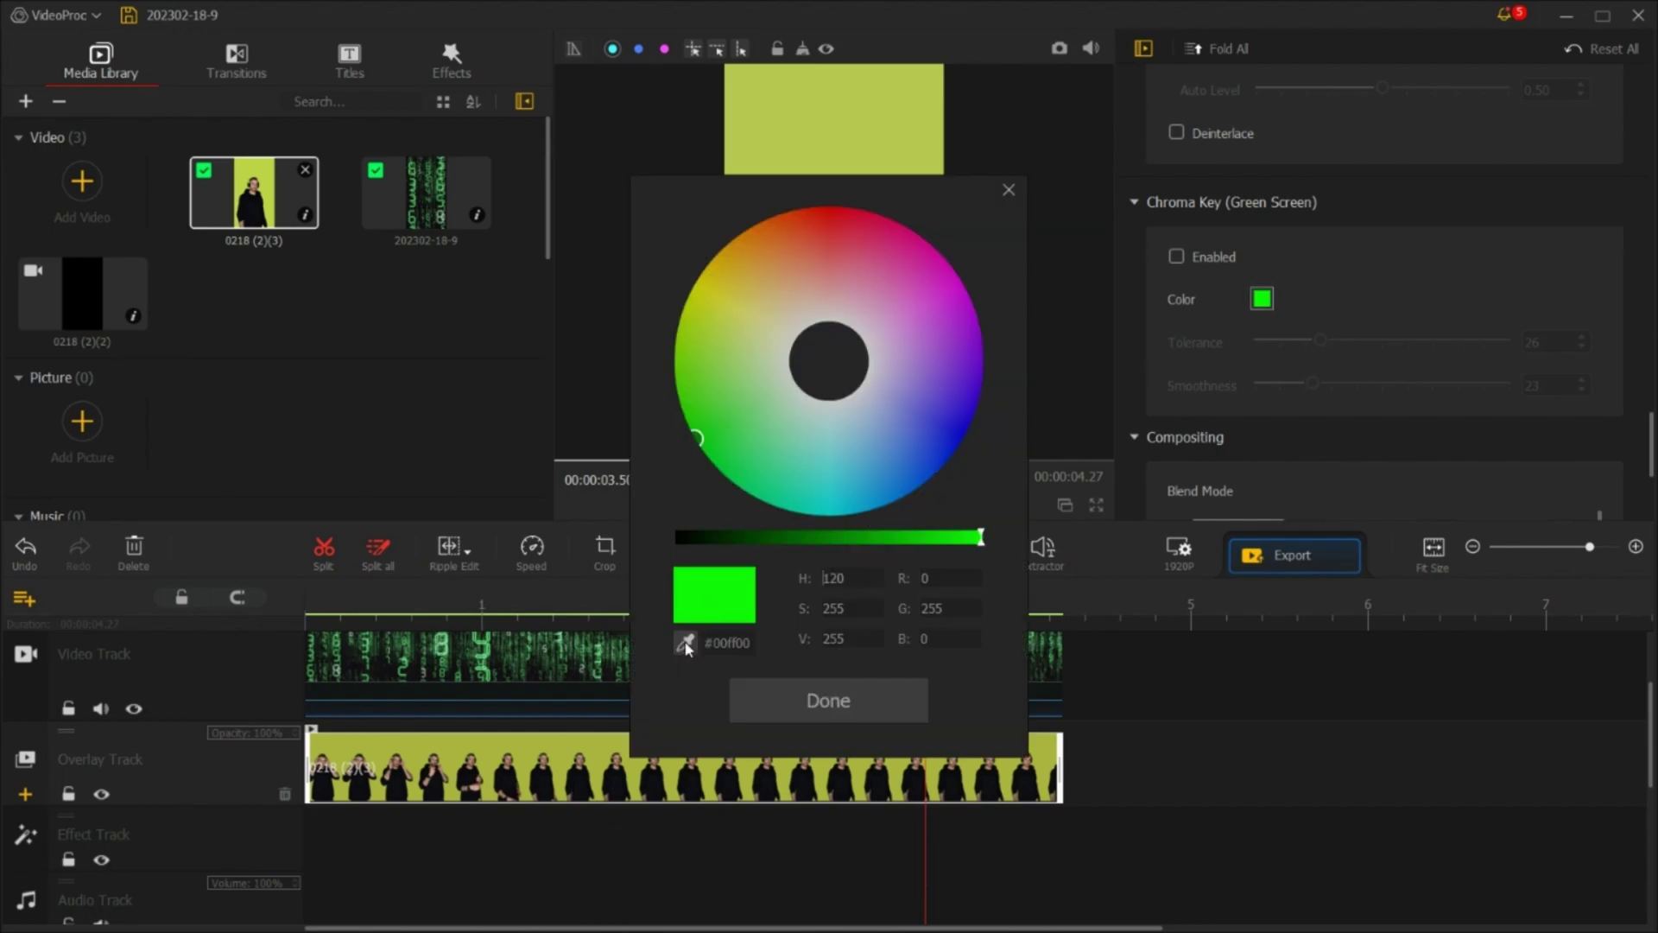
left_click(832, 138)
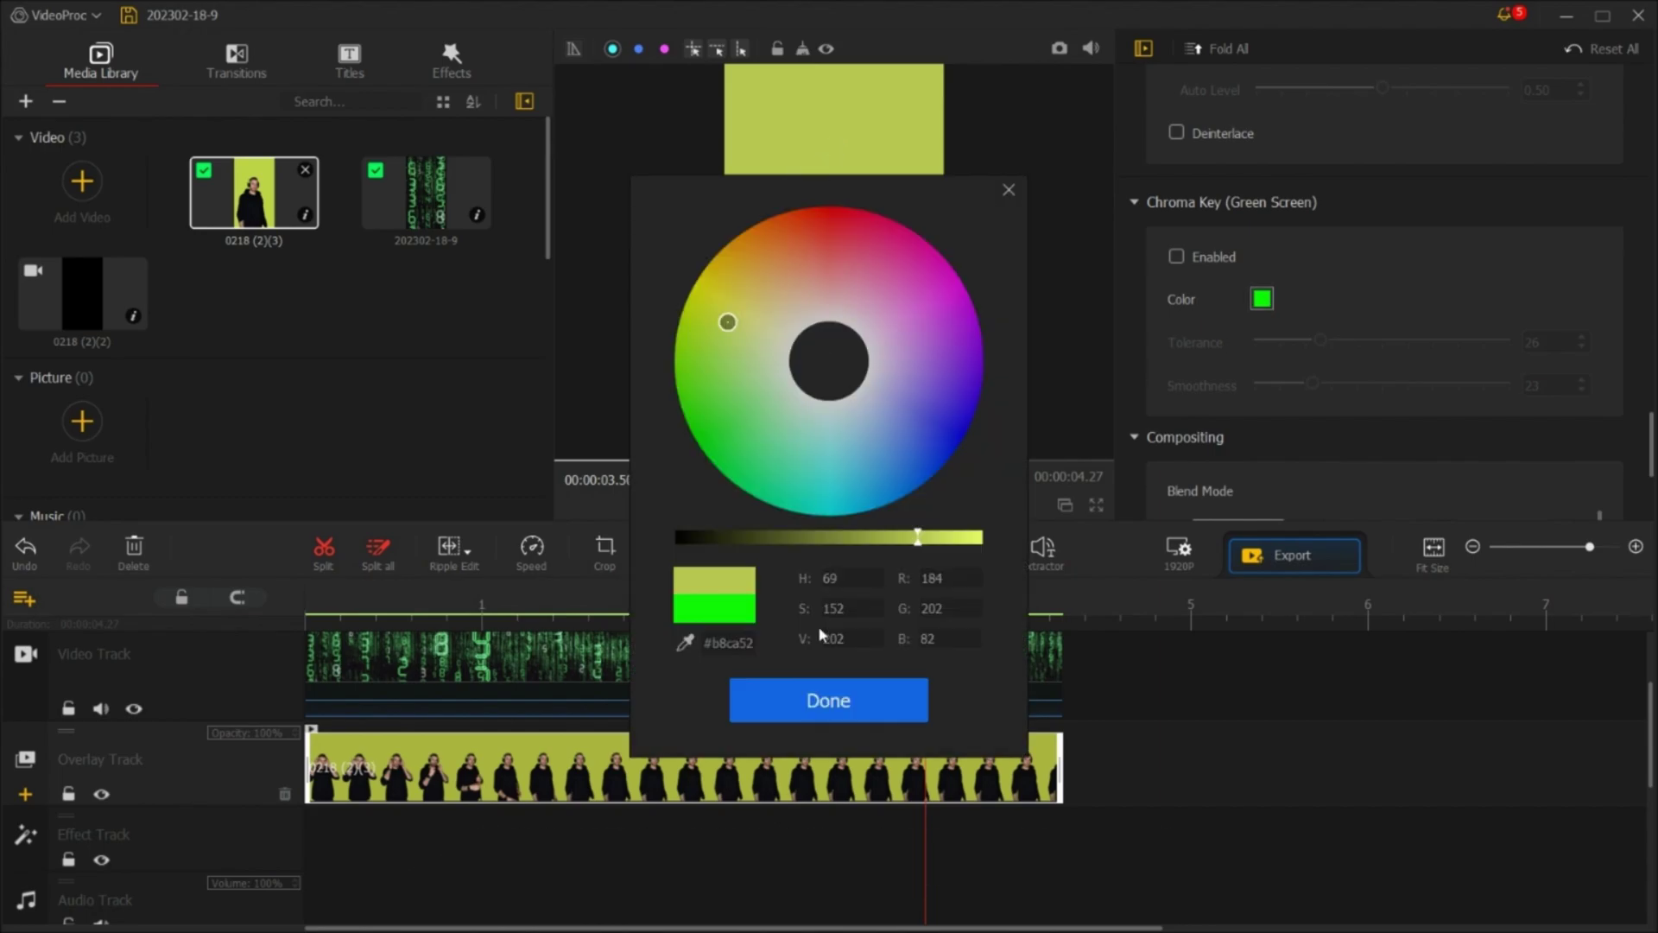
left_click(829, 701)
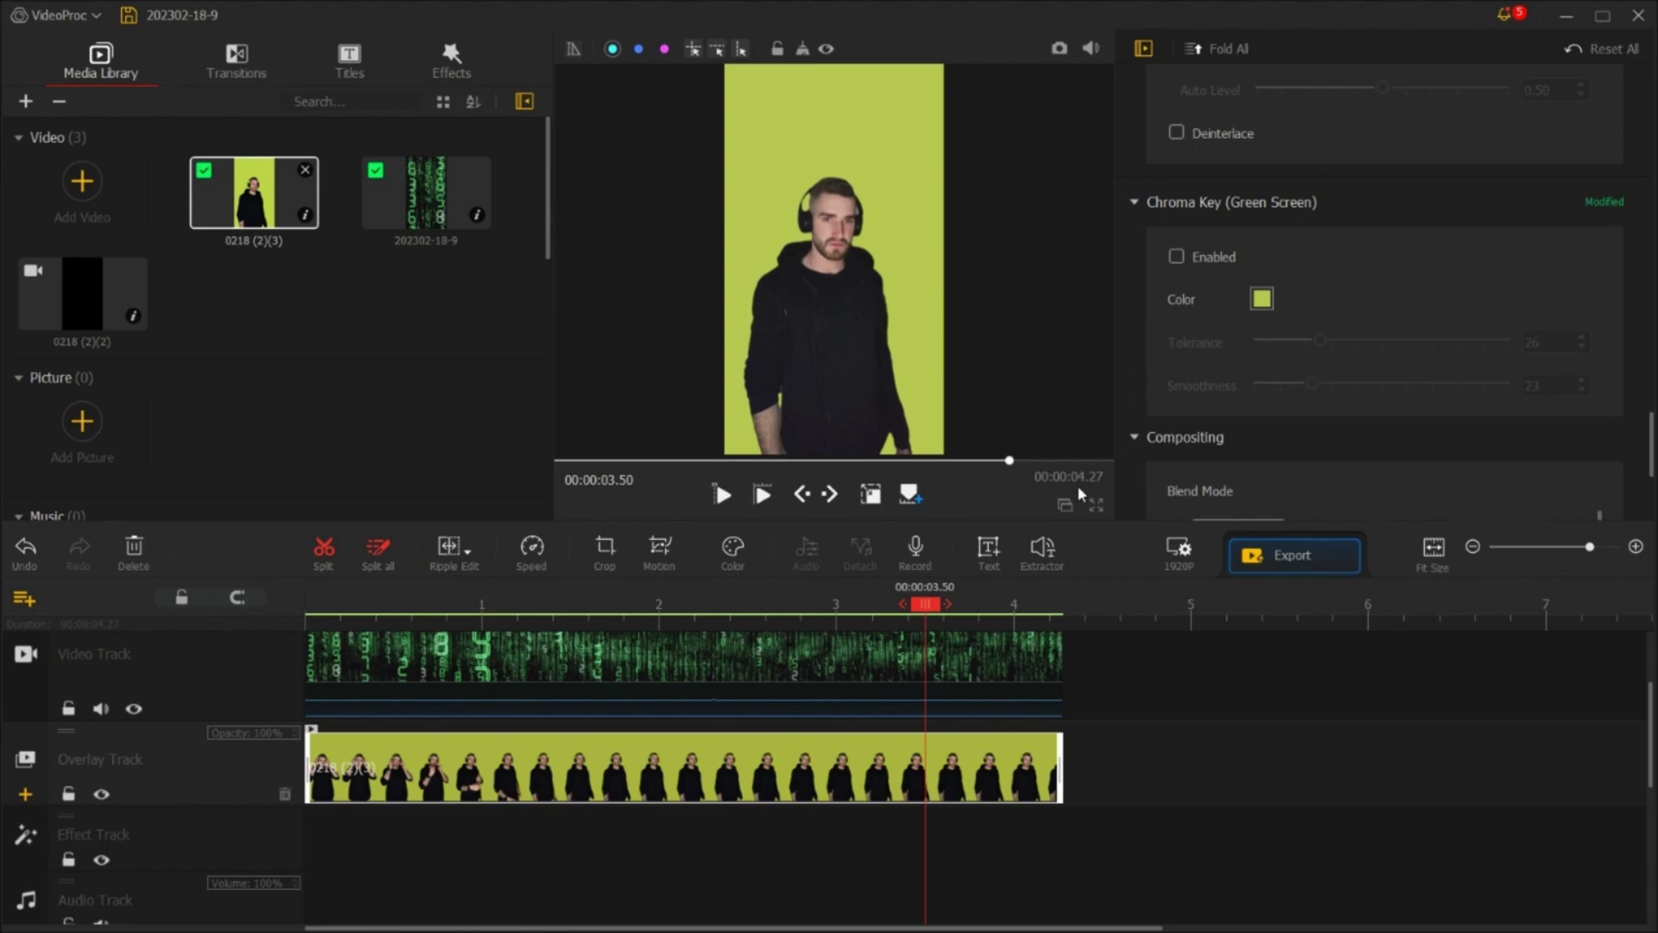
Enable Chroma Key on the overlay clip with tolerance 15 and smoothness 2, and preview the composite from the start
left_click(1176, 257)
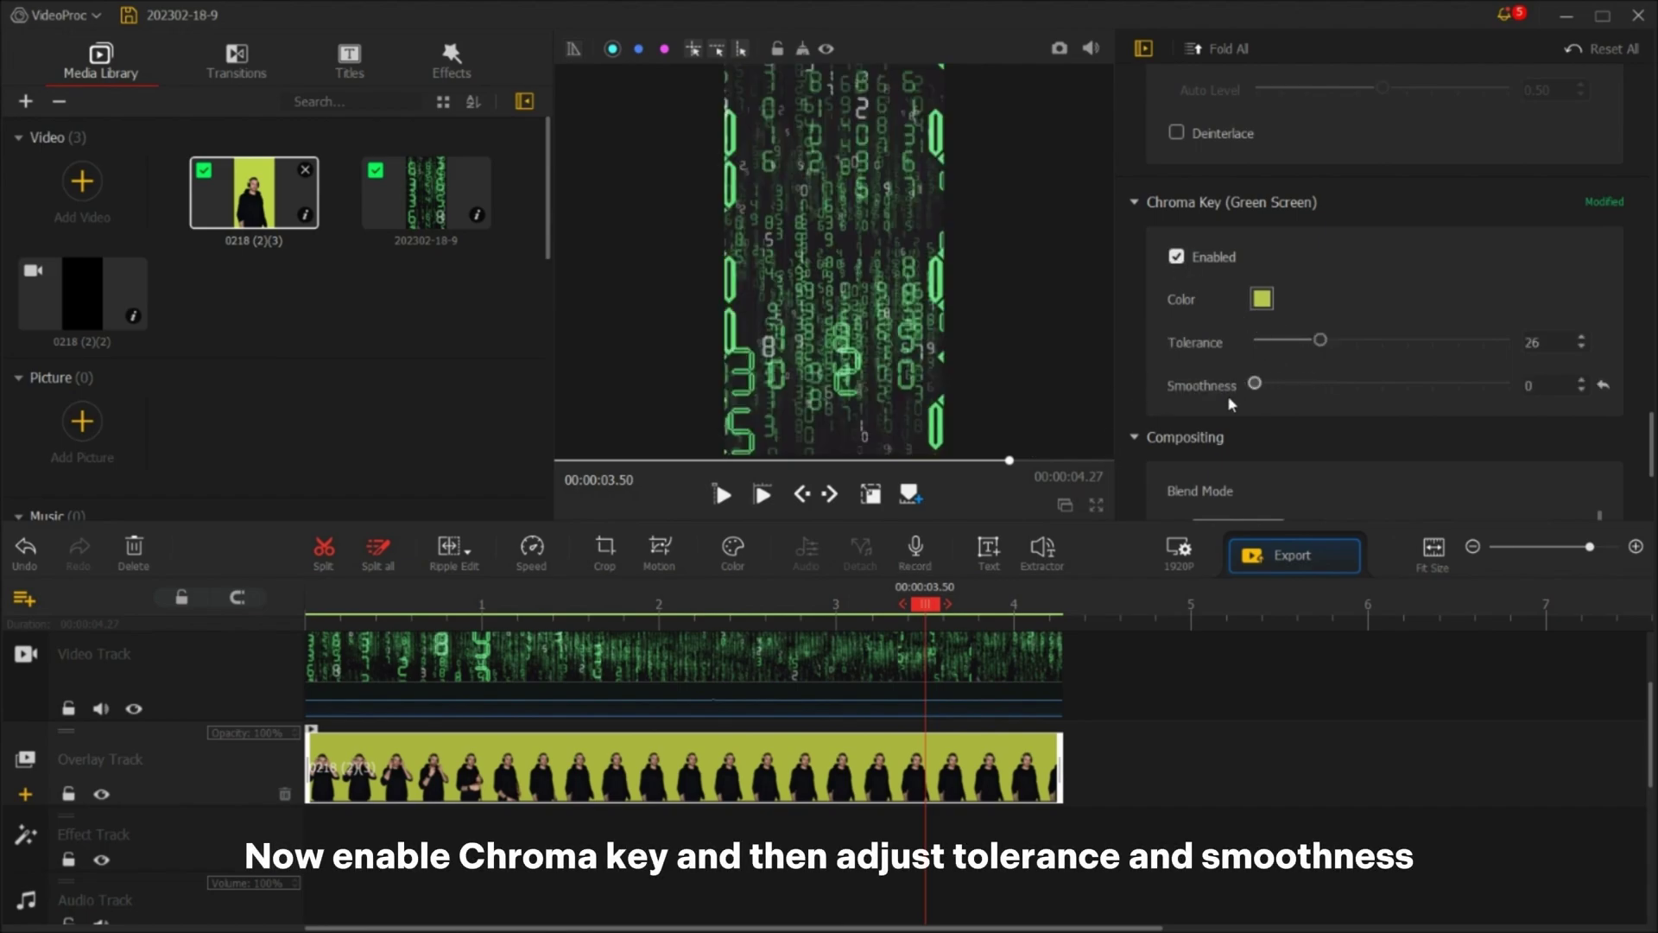
left_click_drag(1324, 342, 1260, 383)
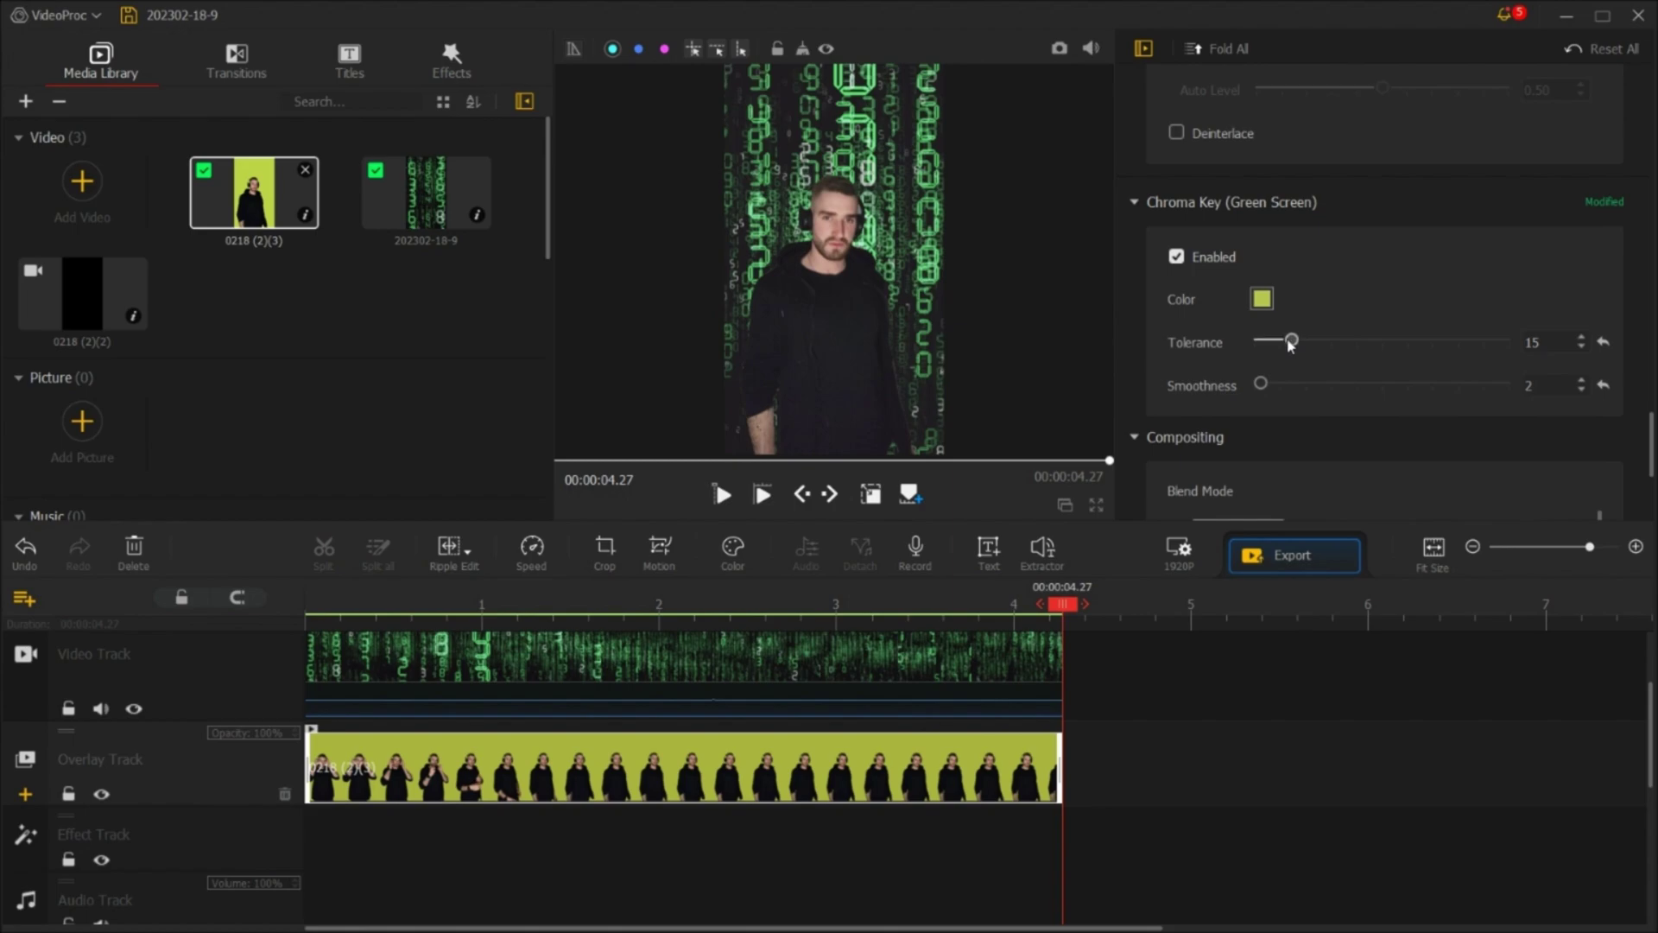
left_click_drag(1359, 349, 1295, 359)
left_click(722, 496)
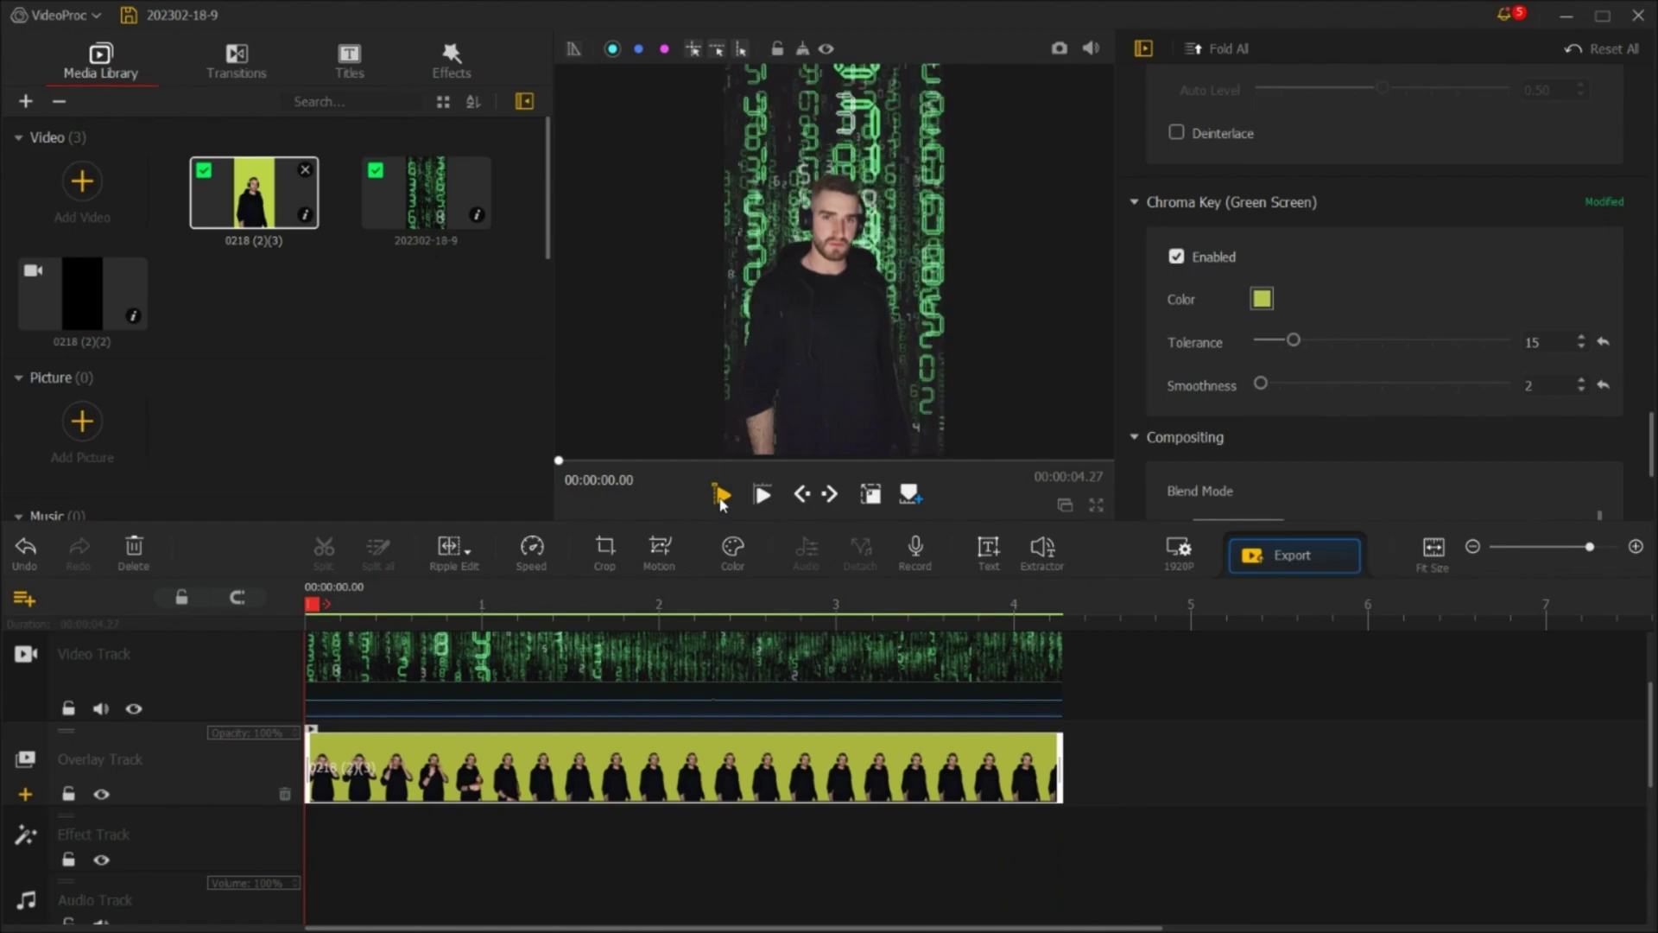
left_click(722, 495)
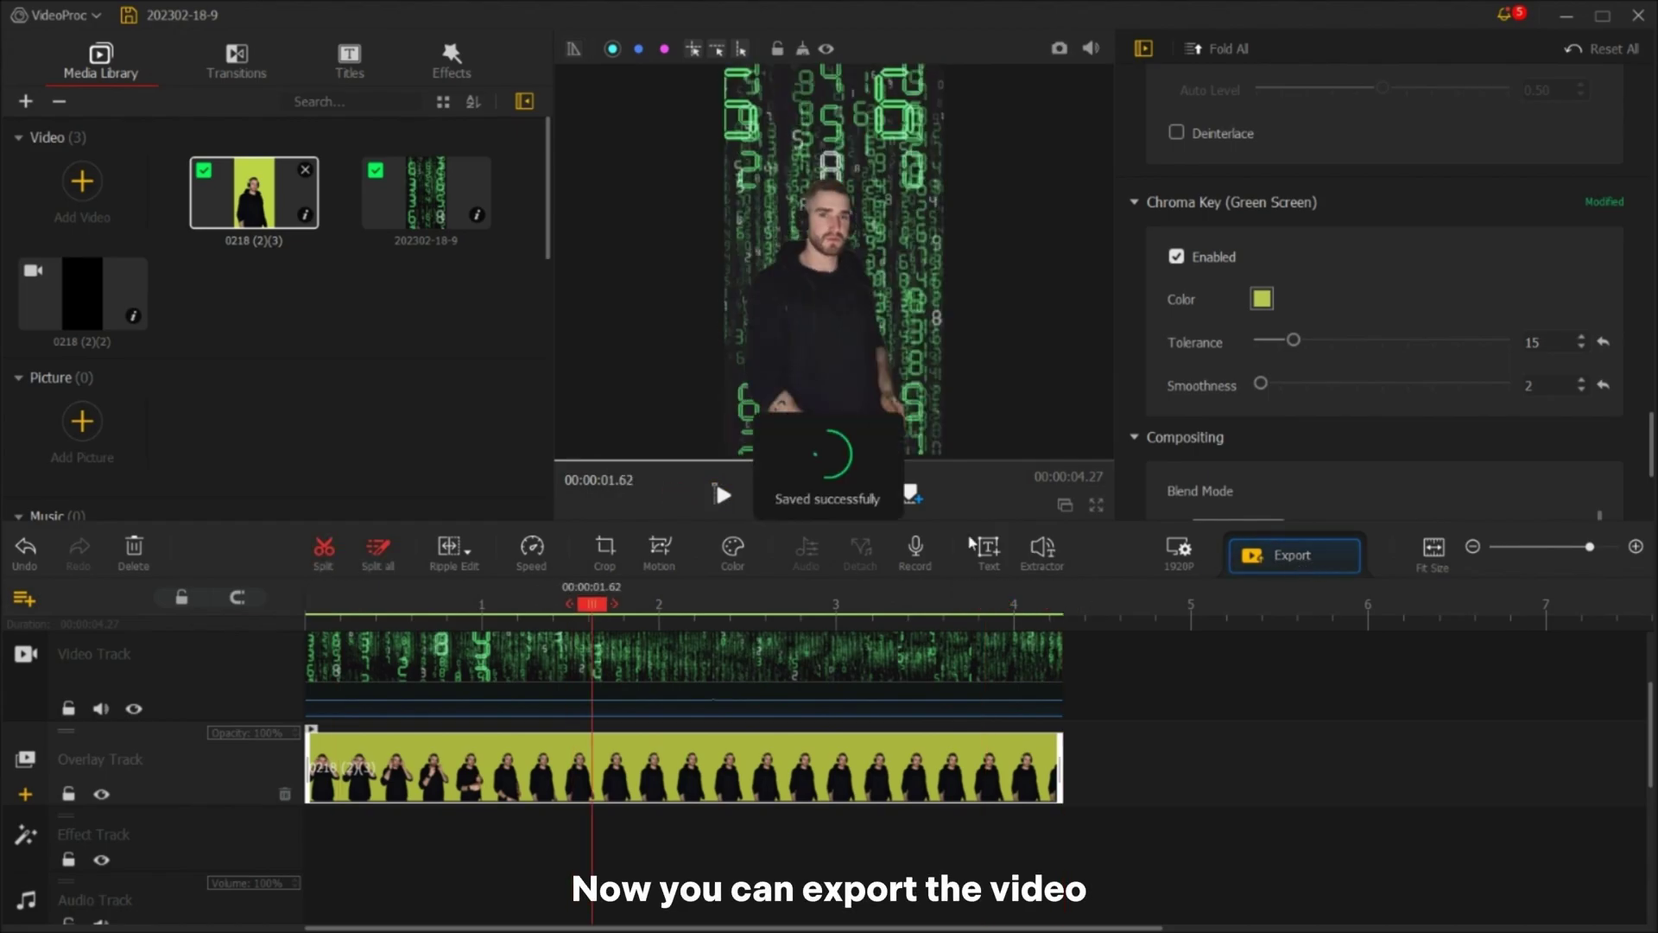
Export the video as 5 in MP4 with High quality and play the exported file from the Output folder
left_click(1293, 555)
type("5")
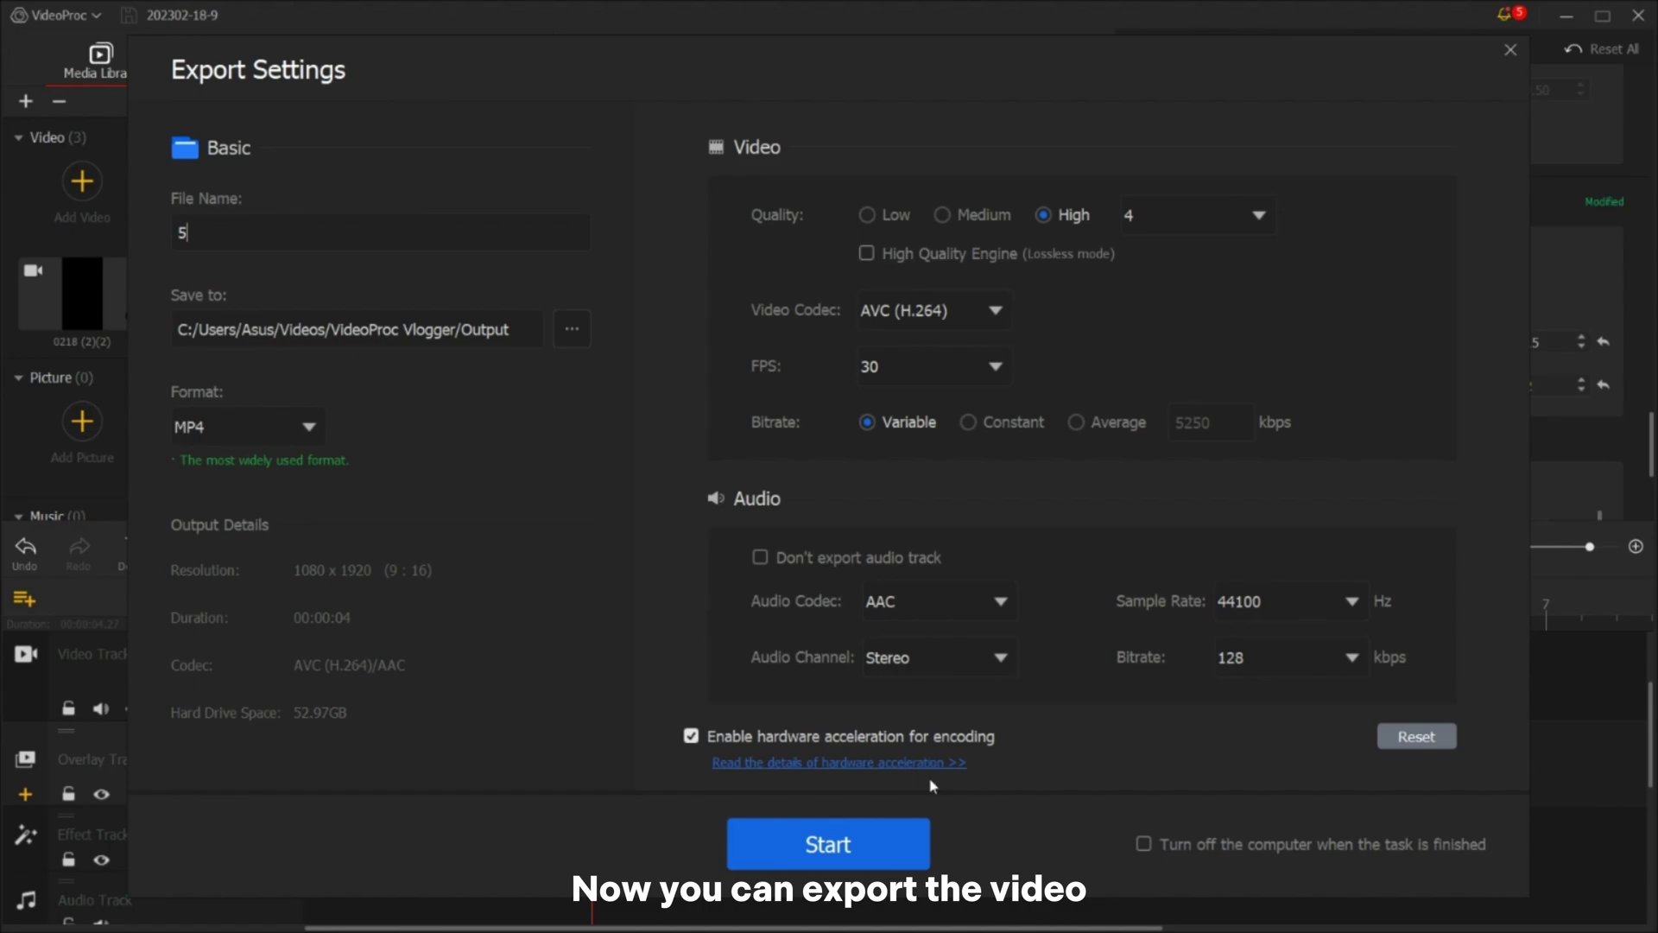
left_click(876, 838)
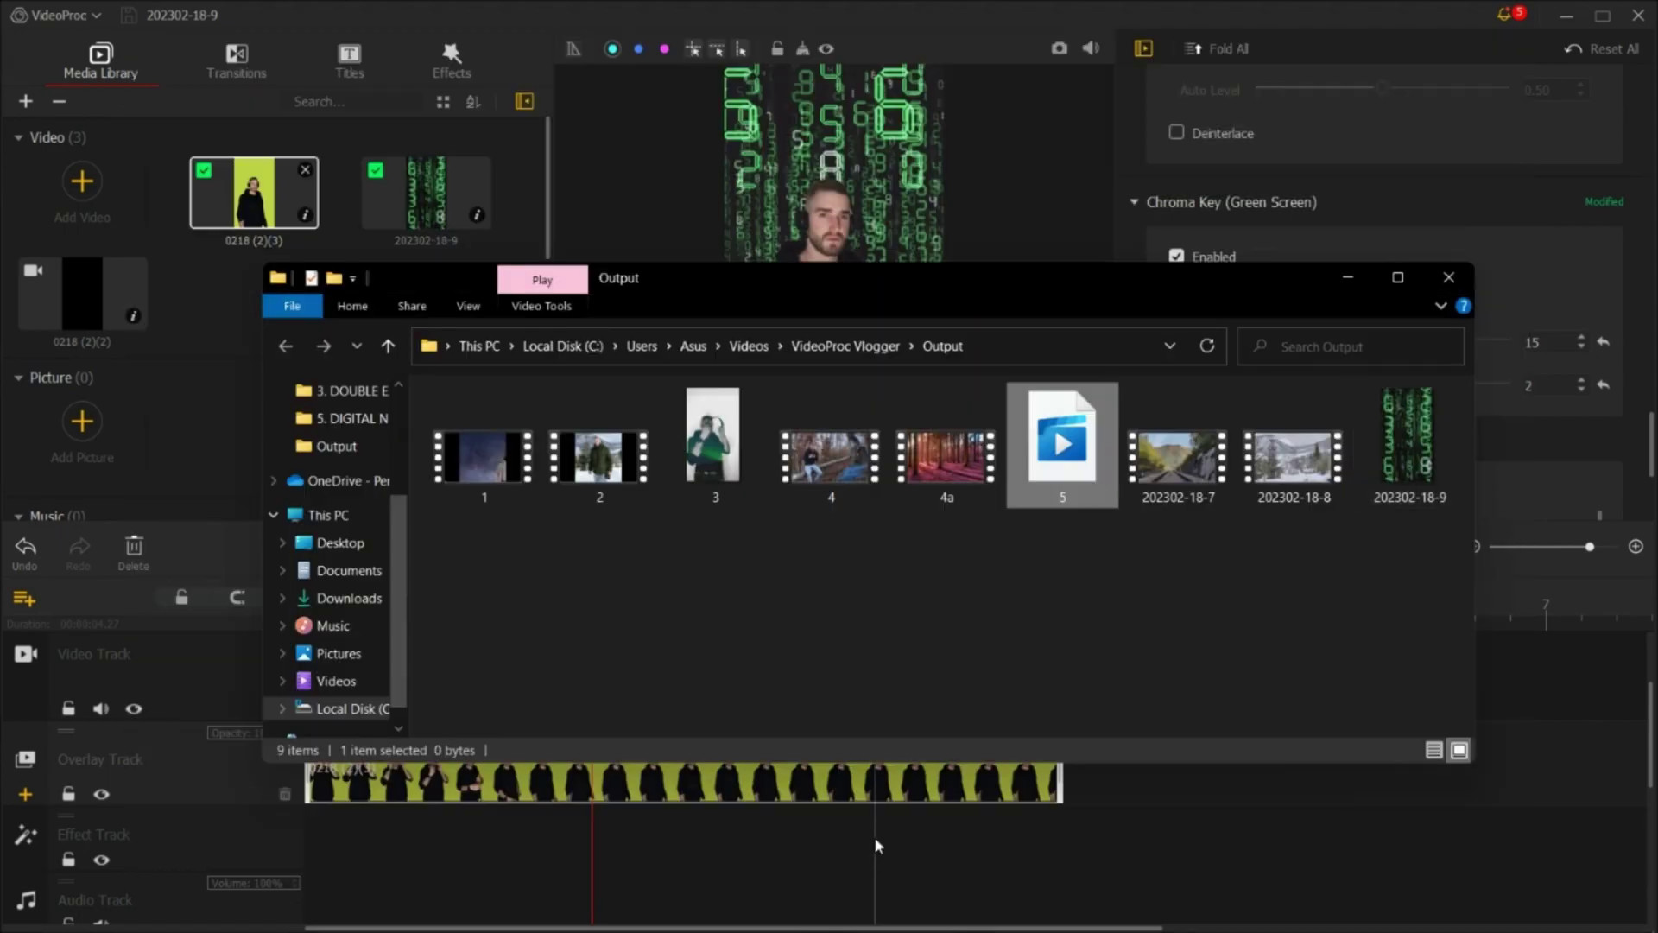
double_click(1071, 443)
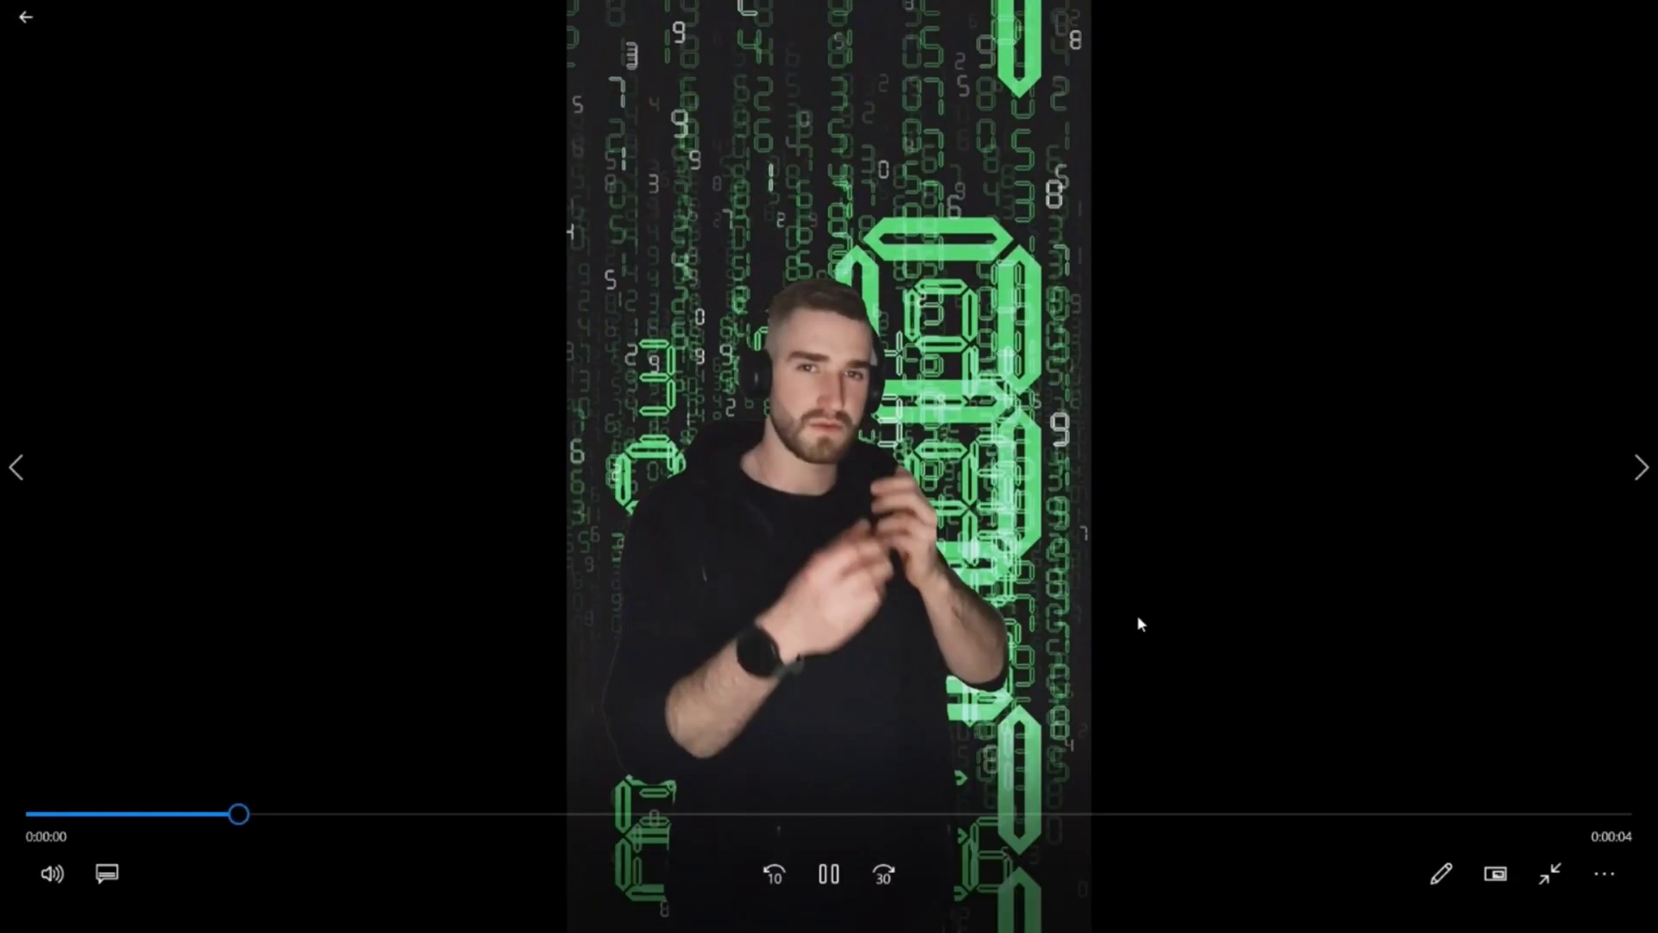